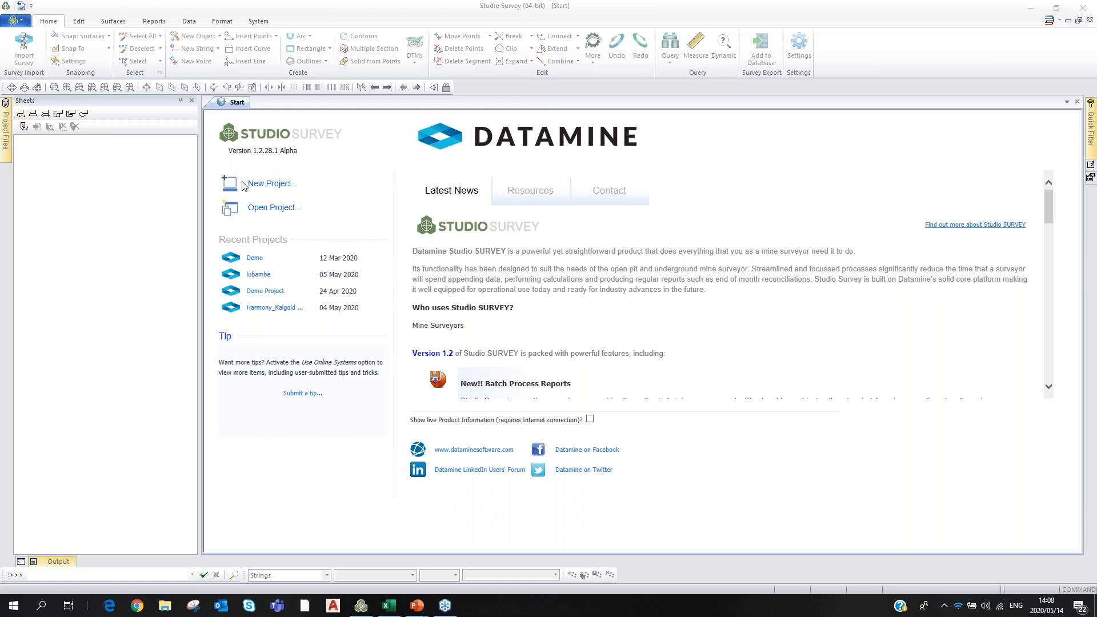
# Create a new empty project named Webinar2, skipping the add-files step.
pyautogui.click(260, 188)
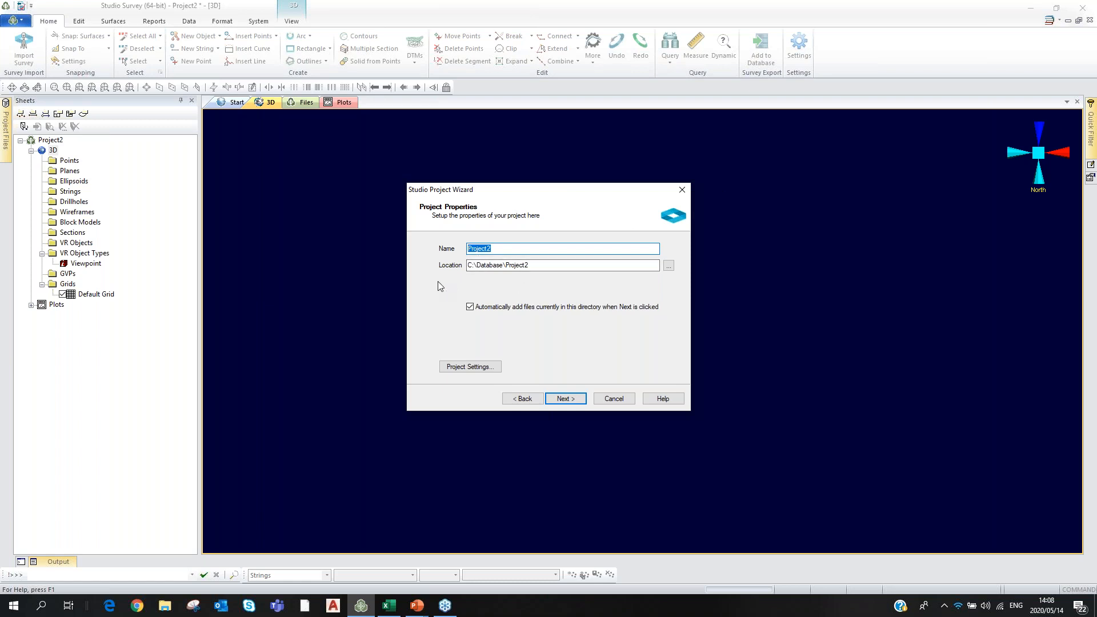
pyautogui.press('BackSpace')
pyautogui.write('Webinar@')
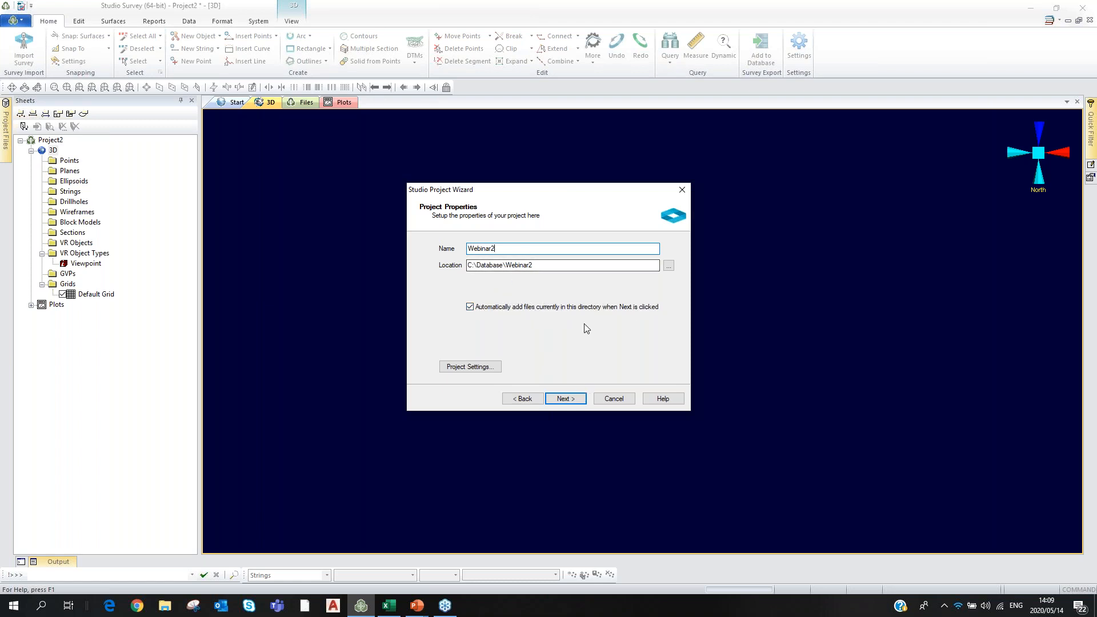
pyautogui.click(565, 399)
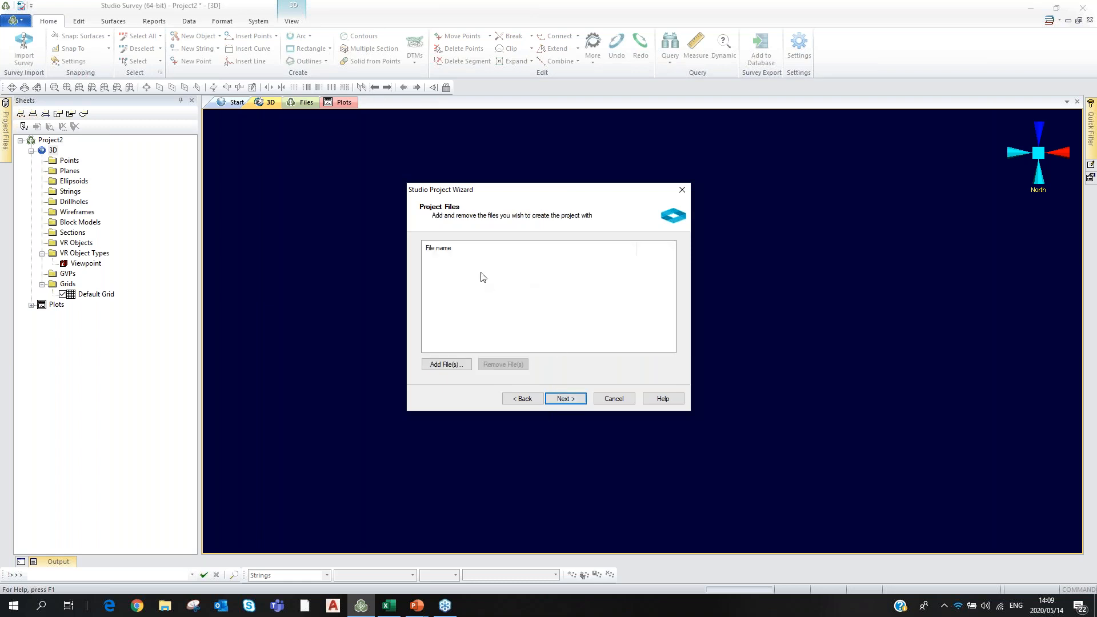
pyautogui.click(565, 399)
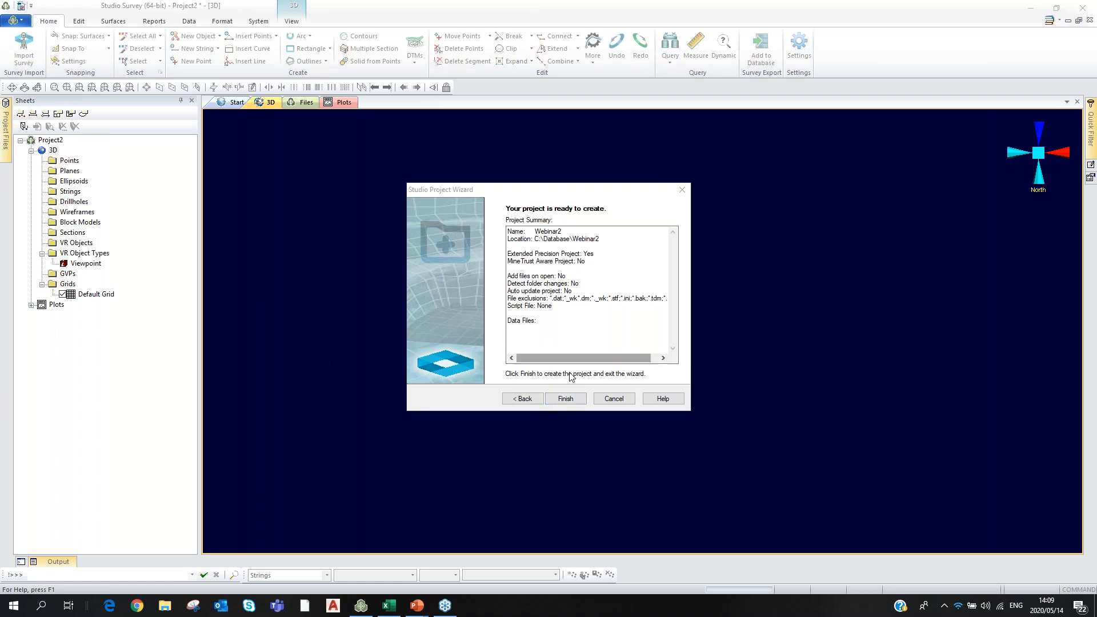
pyautogui.click(565, 399)
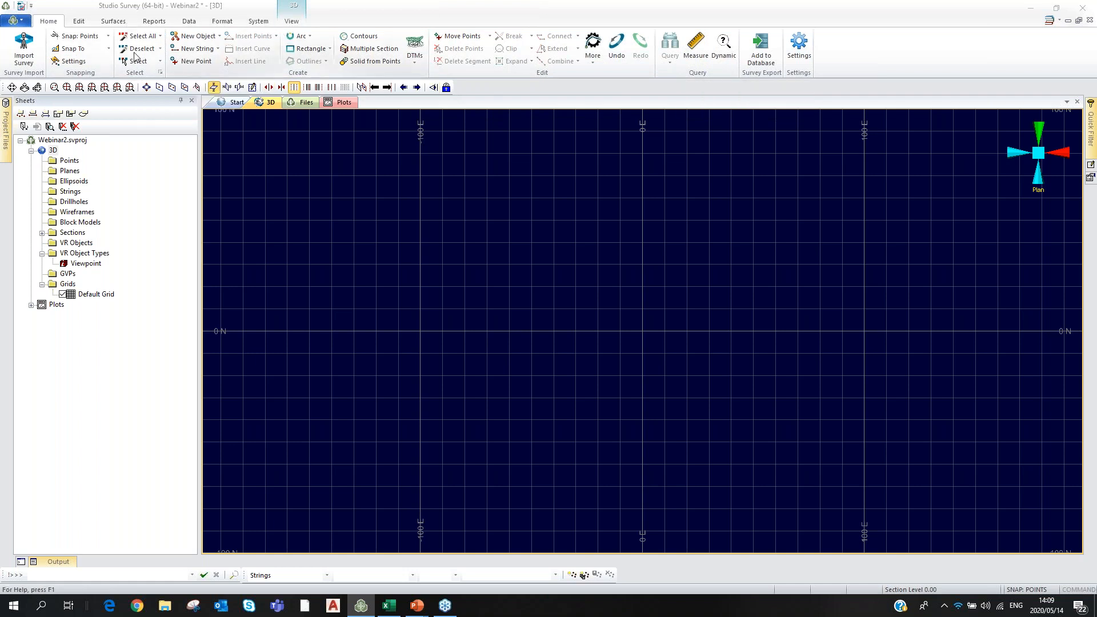
# Launch the survey data import utility and browse the Edit, Surfaces, Reports, Data and Format tabs.
pyautogui.click(23, 42)
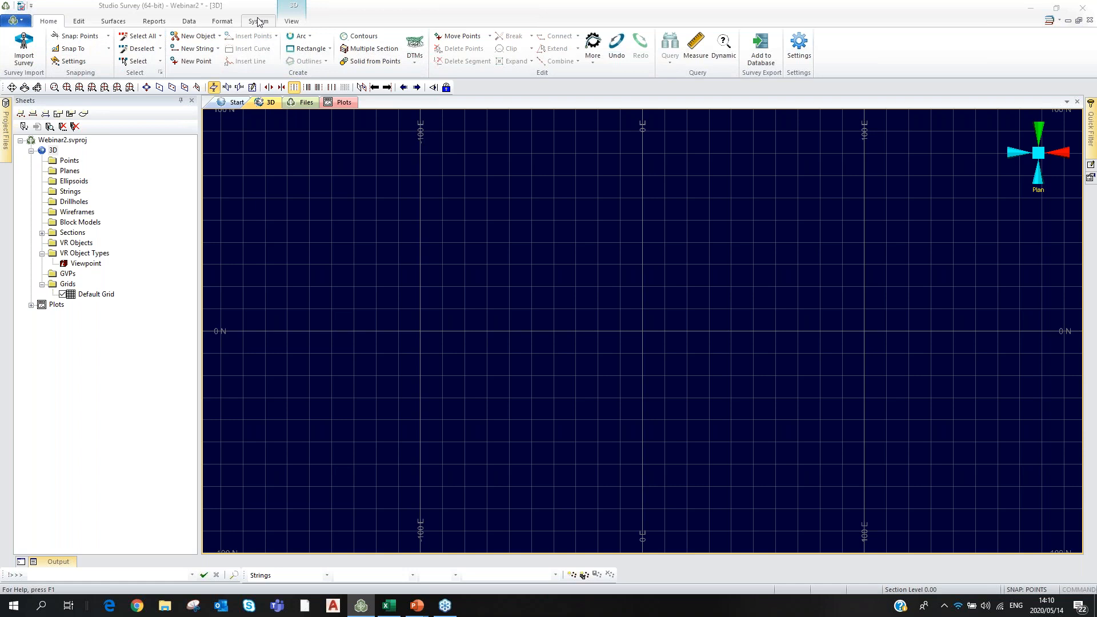
pyautogui.click(81, 21)
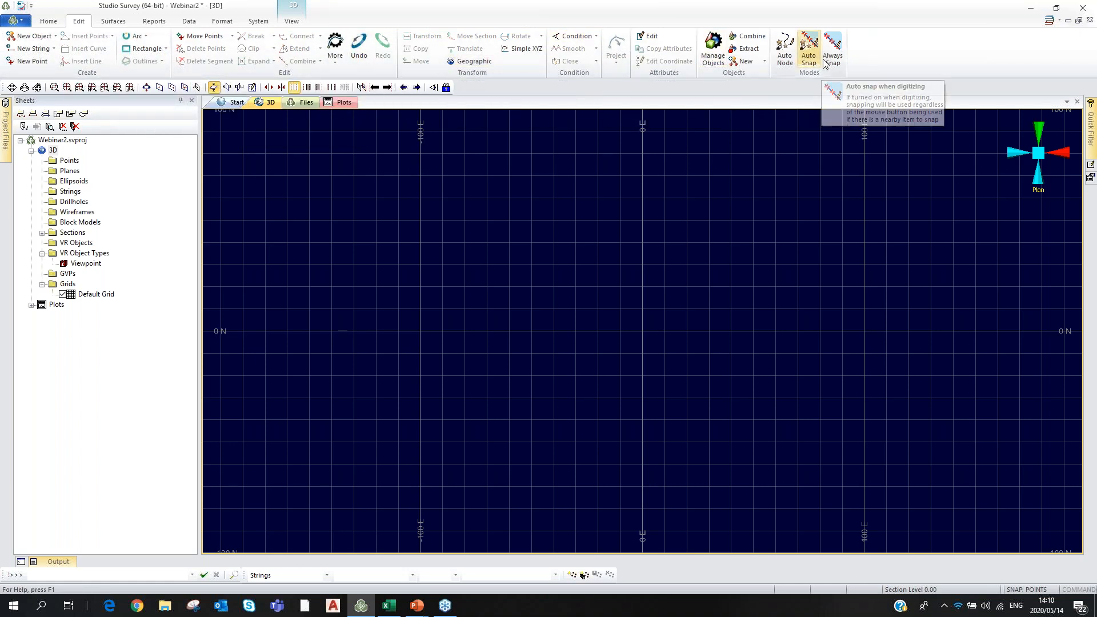
pyautogui.click(113, 21)
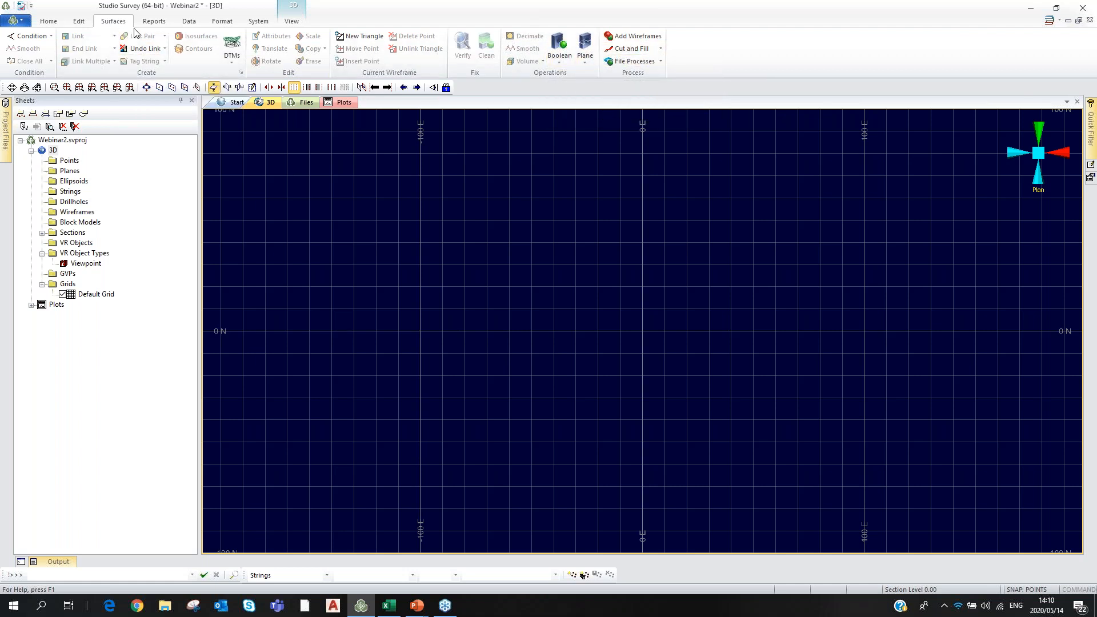
pyautogui.click(153, 21)
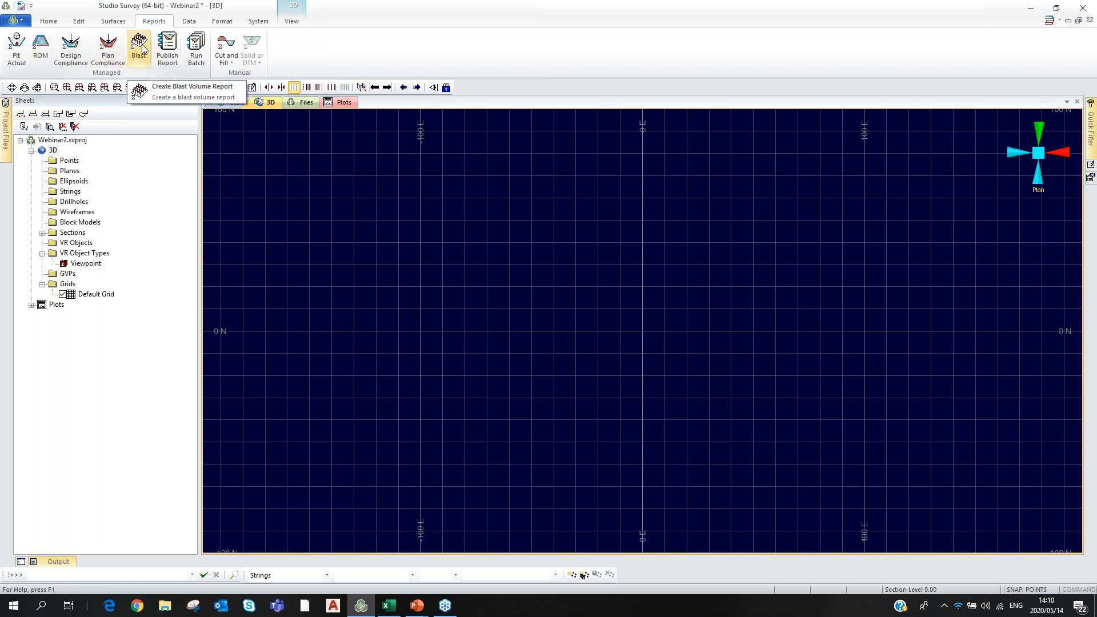
pyautogui.click(190, 23)
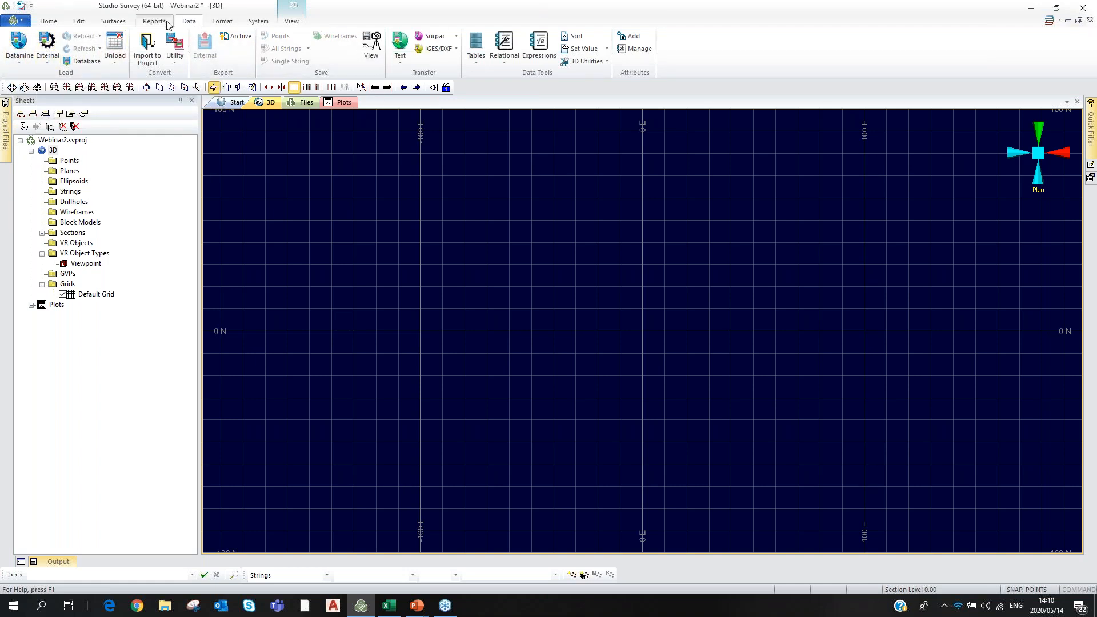
pyautogui.click(220, 21)
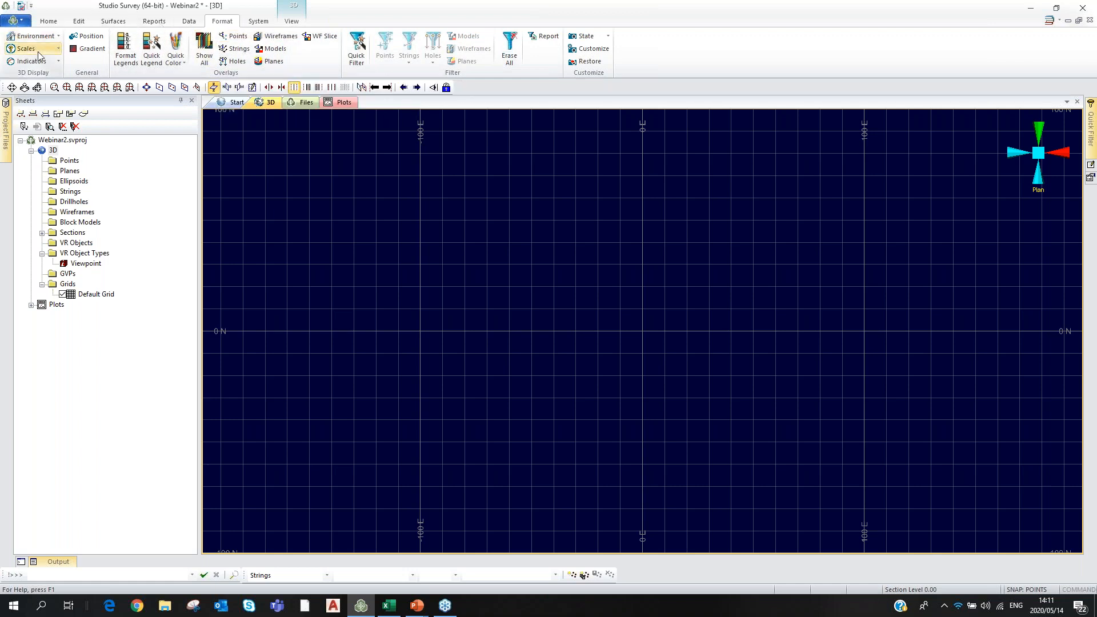
# Open and close the Mouse Position readout, then list the showable panels under System > Show.
pyautogui.click(84, 49)
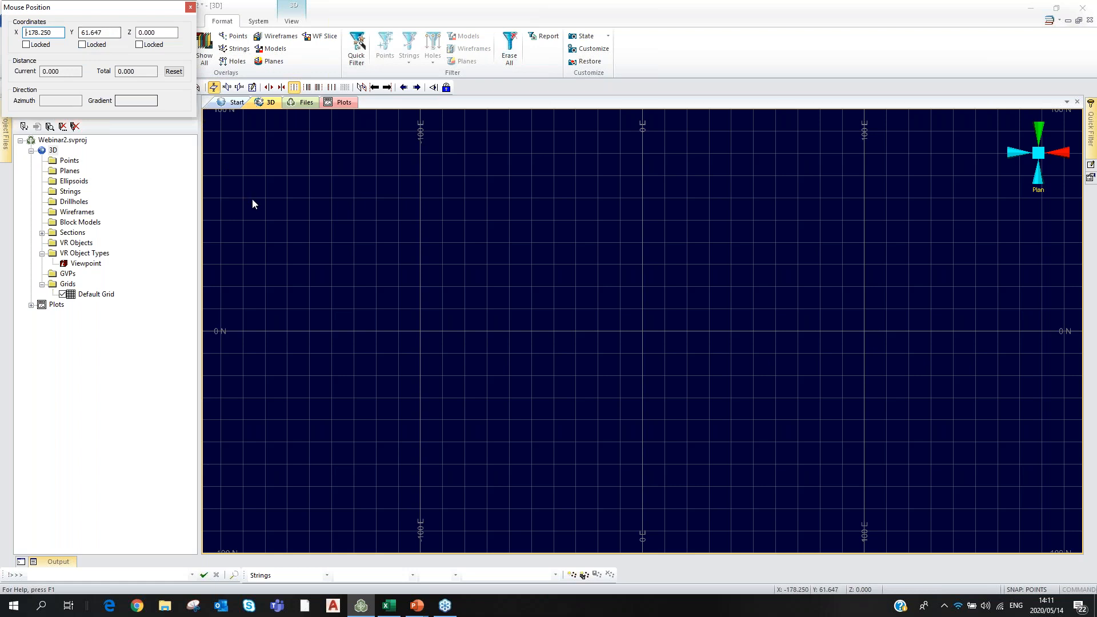
pyautogui.click(190, 7)
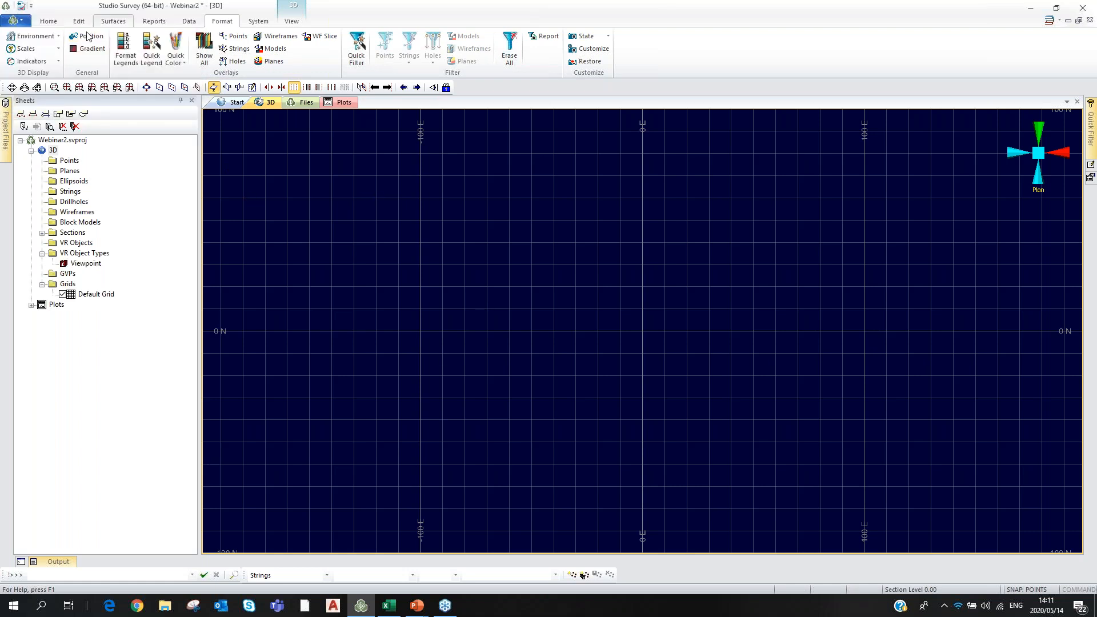
pyautogui.click(258, 22)
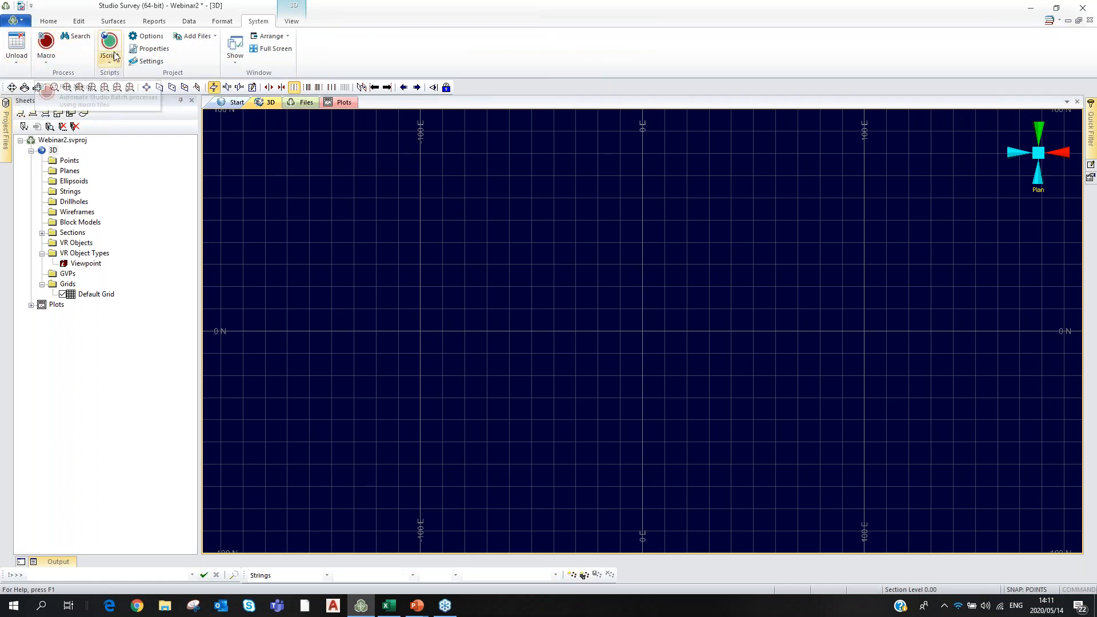
pyautogui.click(234, 62)
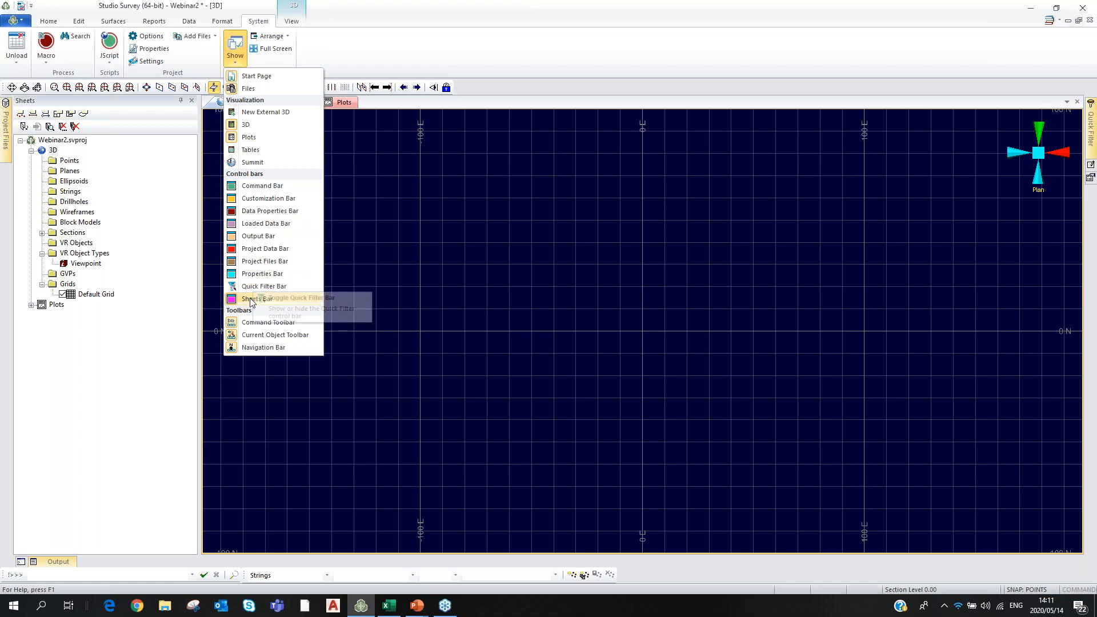
# Hide the Sheets Bar and then show it again from the panel list.
pyautogui.click(274, 298)
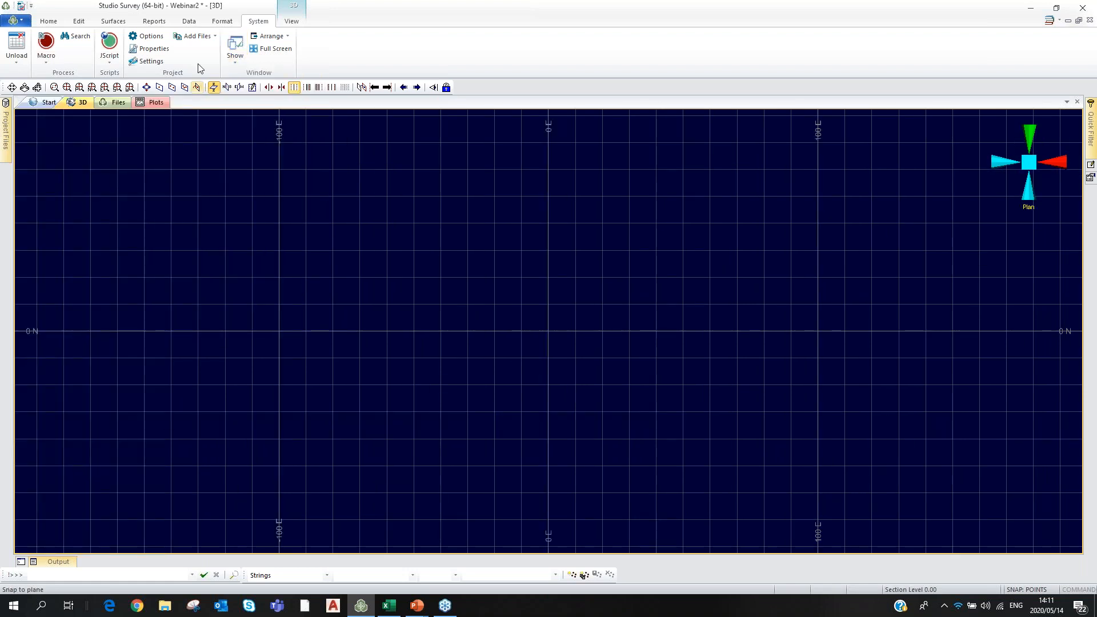
pyautogui.click(235, 48)
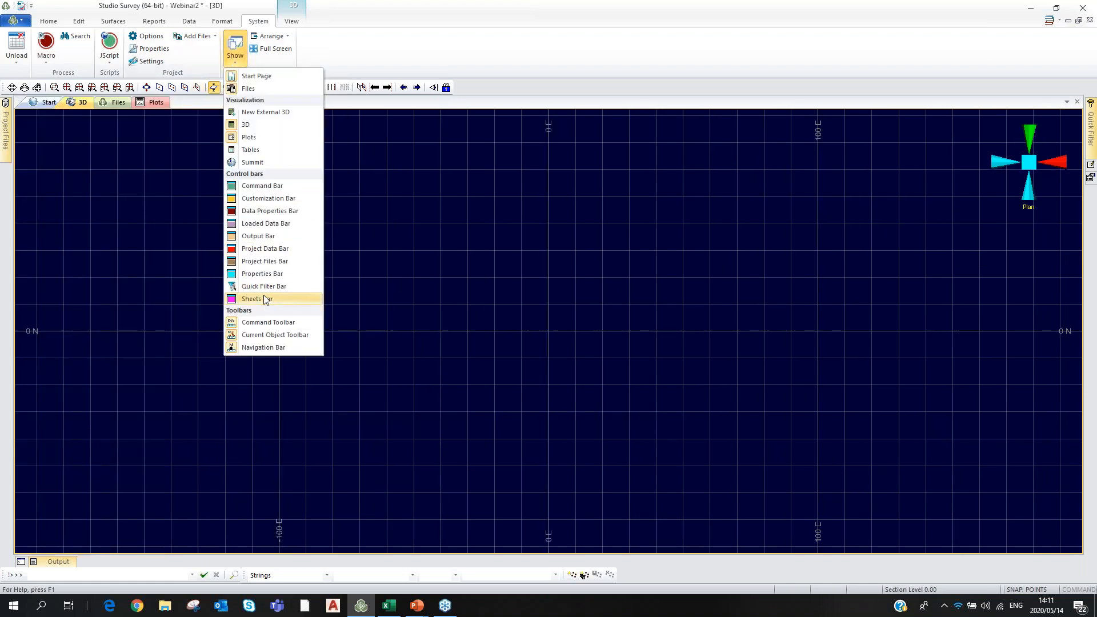
pyautogui.click(294, 298)
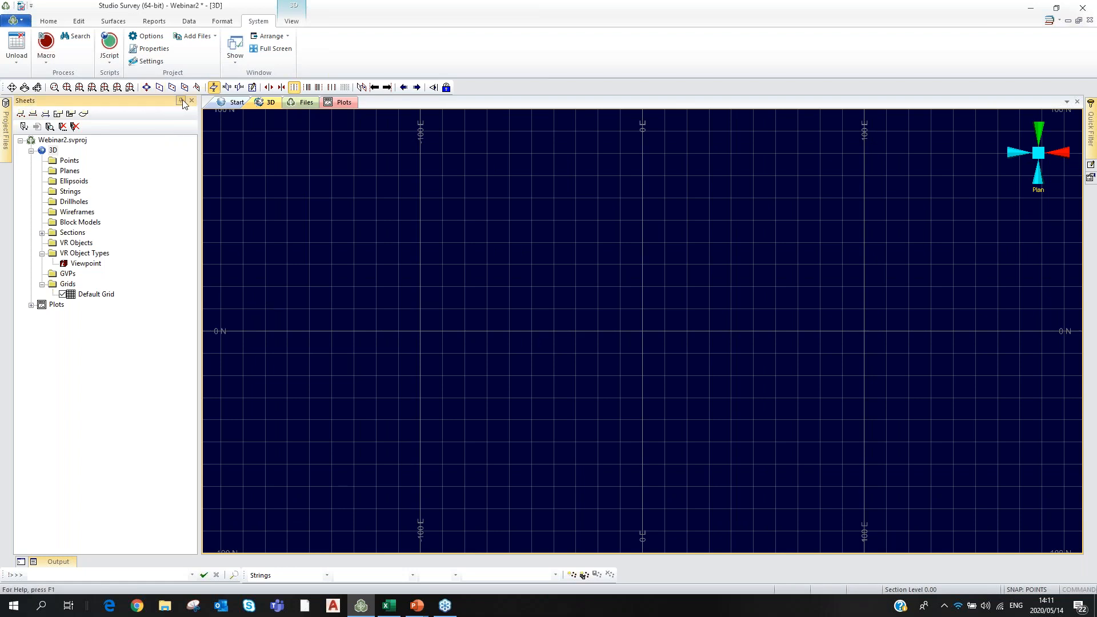
# Set the Sheets panel to auto-hide, pin it open again, and return to the Home tab.
pyautogui.click(180, 101)
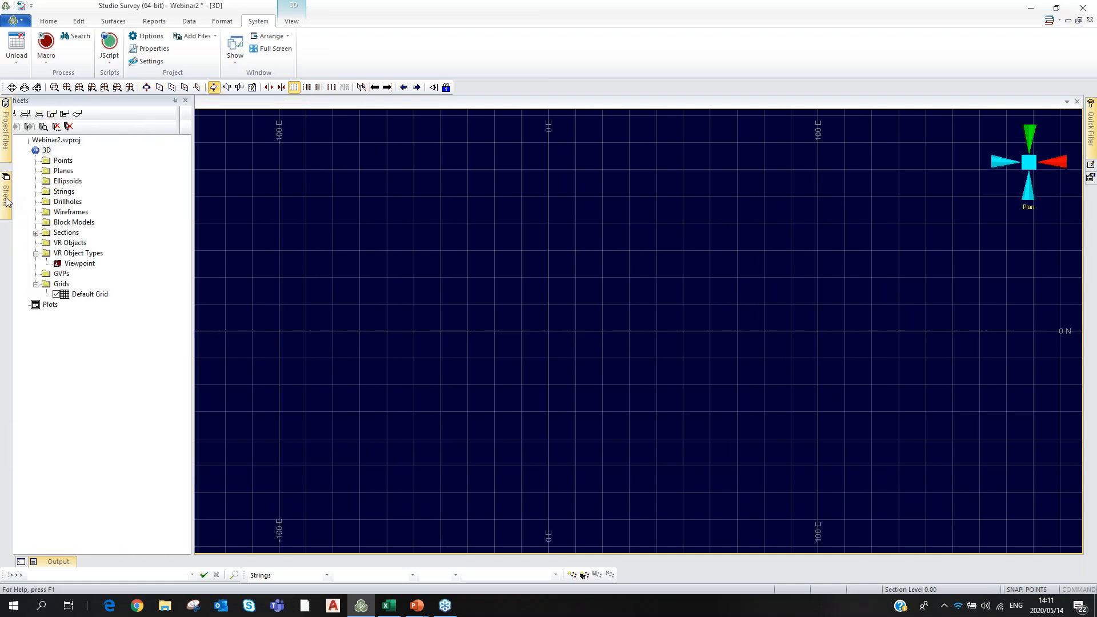
pyautogui.moveTo(2, 135)
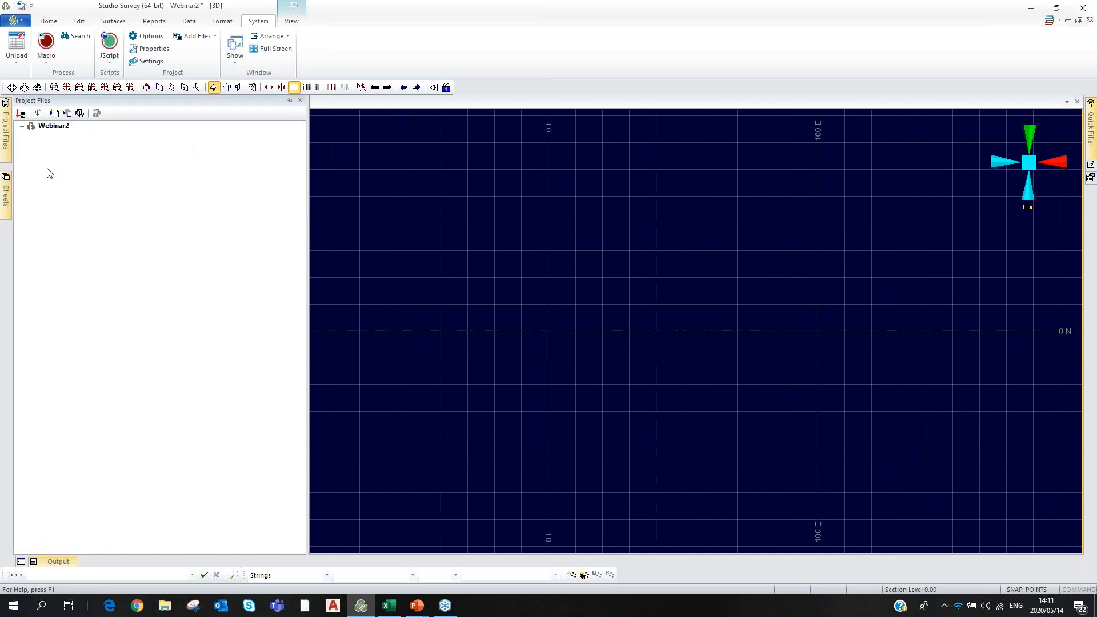
pyautogui.moveTo(3, 197)
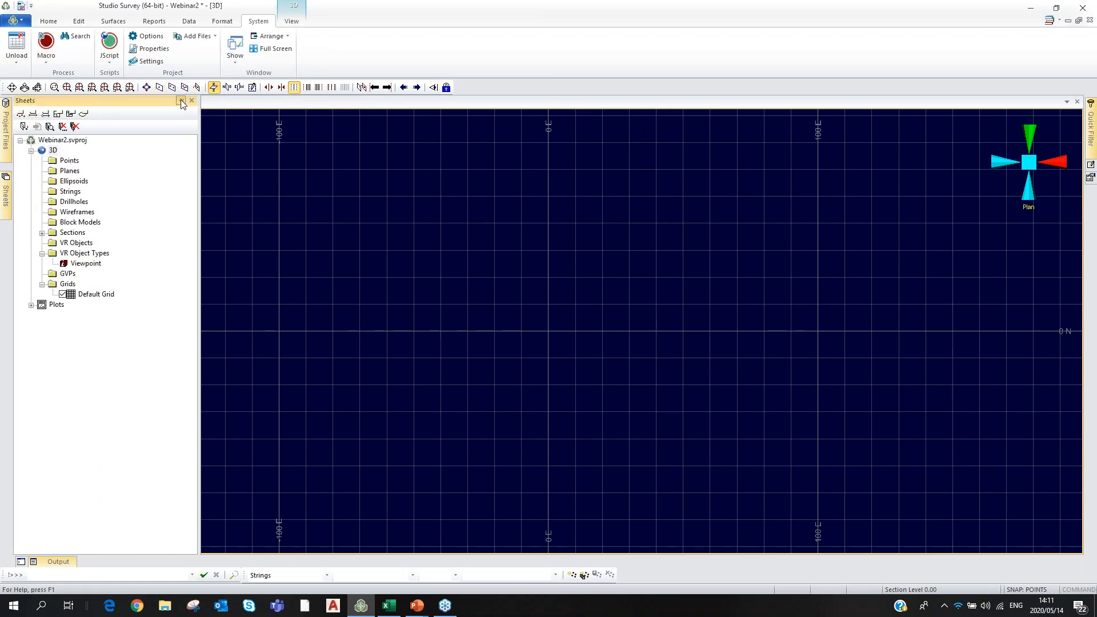
pyautogui.click(181, 101)
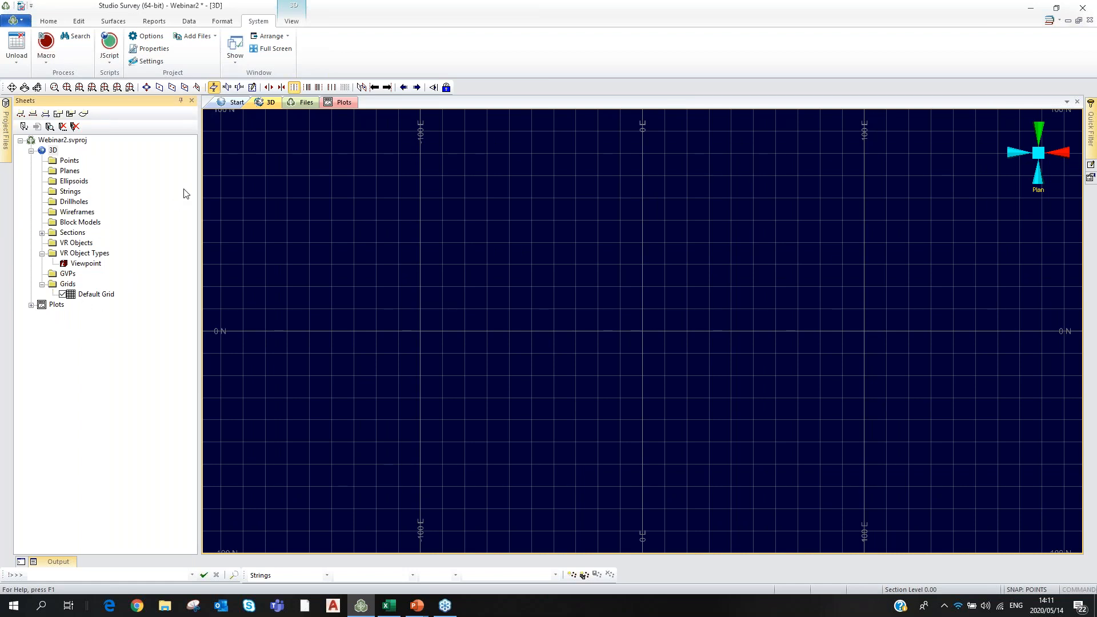
pyautogui.click(50, 23)
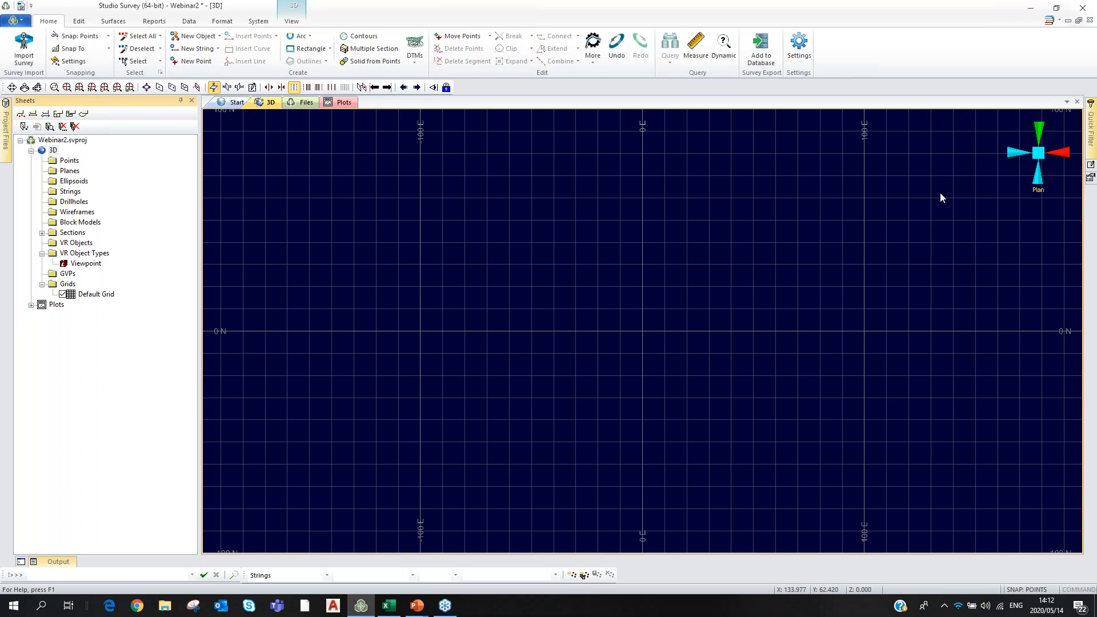
# Open the Survey Export Settings dialog and focus the empty Current Database Directory field.
pyautogui.click(806, 55)
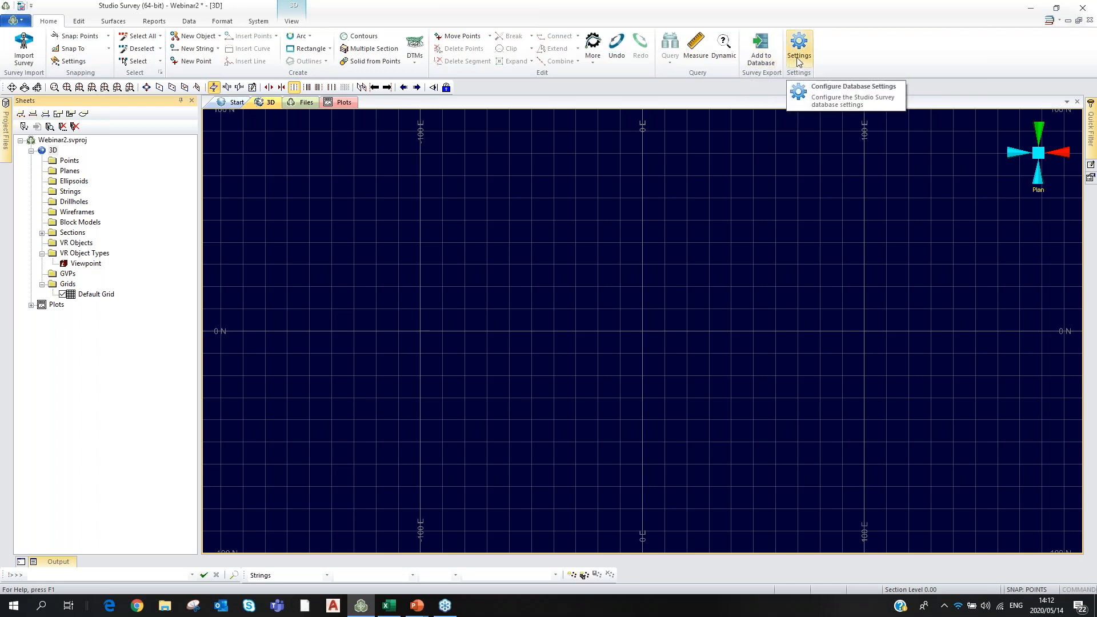
pyautogui.click(799, 51)
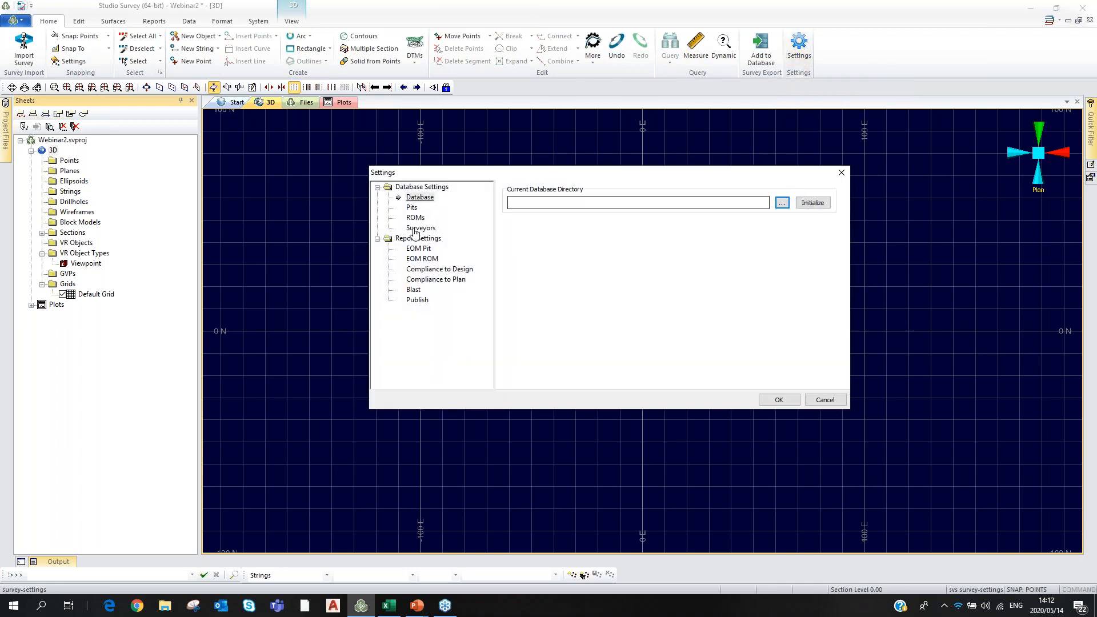
pyautogui.click(521, 201)
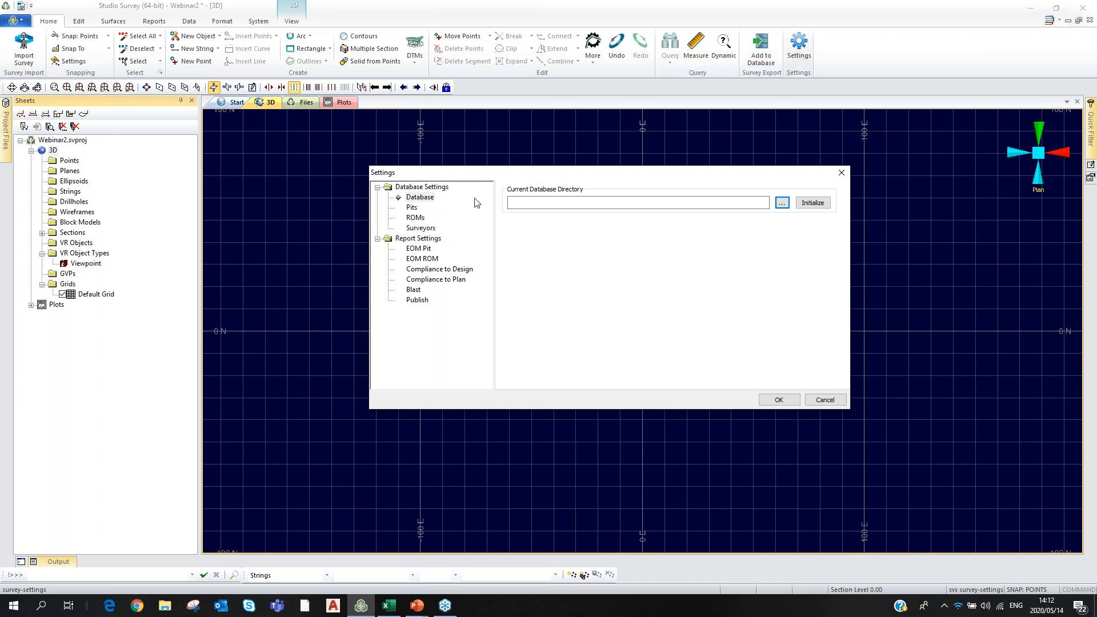
# Browse to C:\Database\Webinar2 and create a new DB folder as the database directory.
pyautogui.click(782, 203)
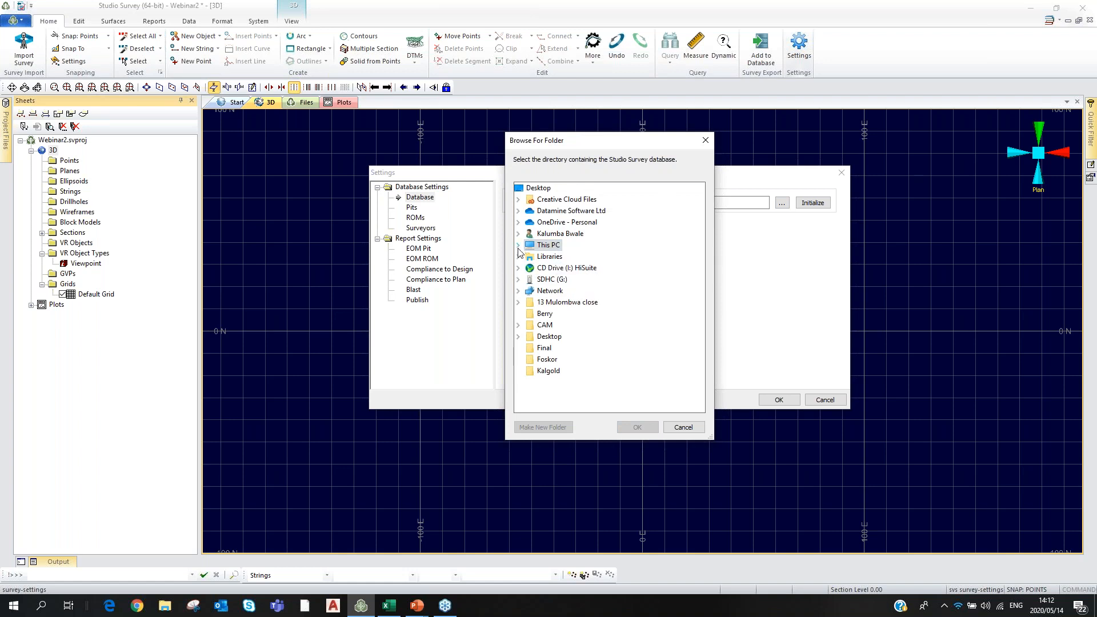
pyautogui.moveTo(648, 146); pyautogui.dragTo(639, 65)
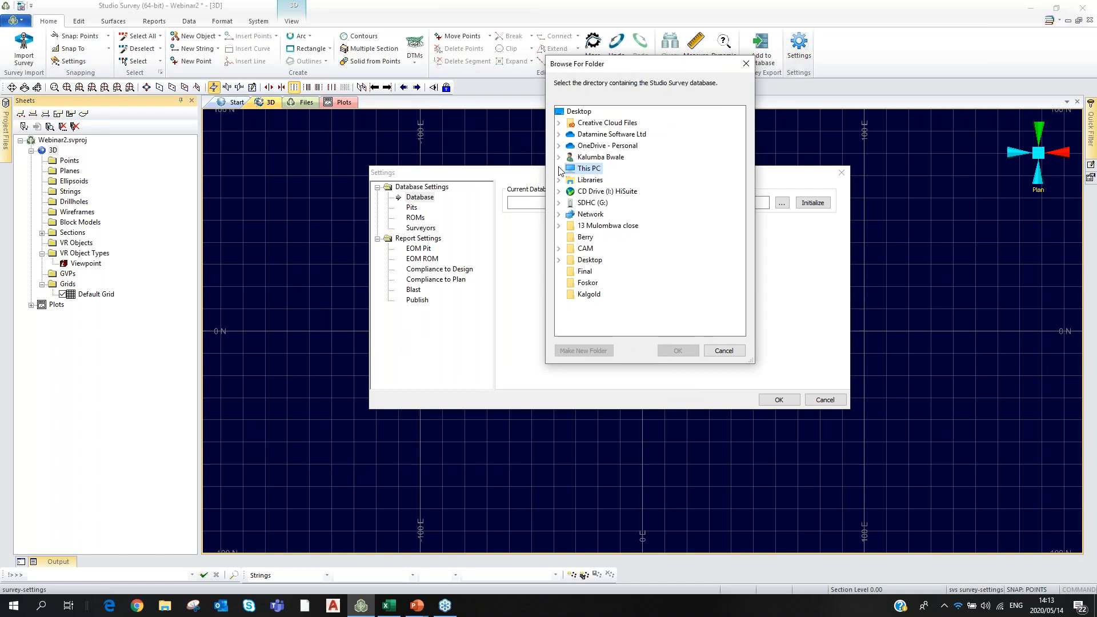
pyautogui.click(560, 171)
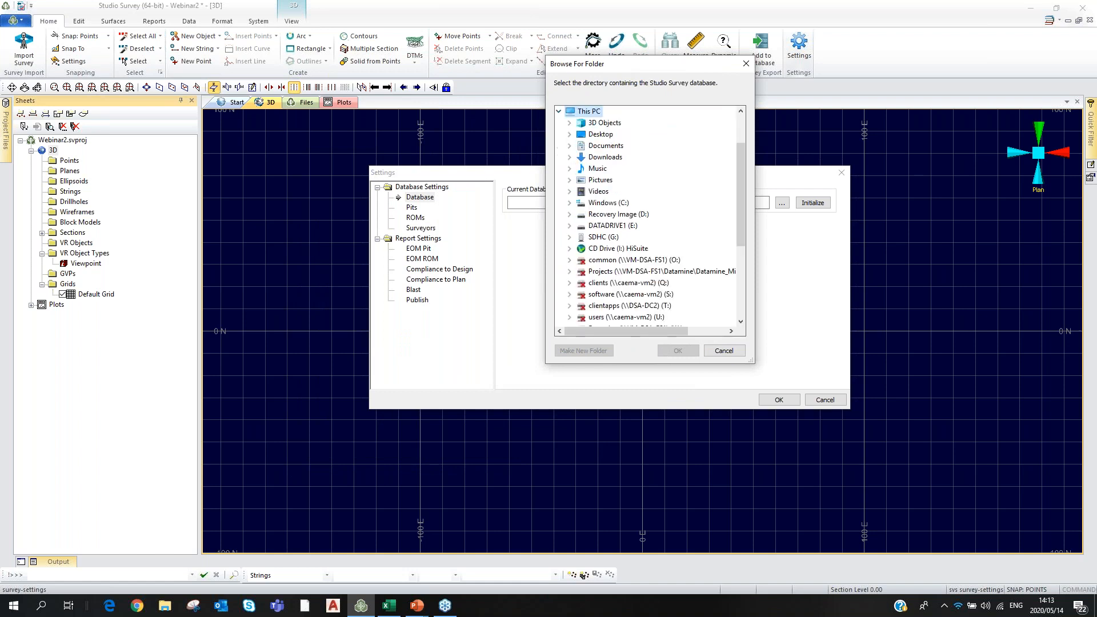
pyautogui.click(570, 204)
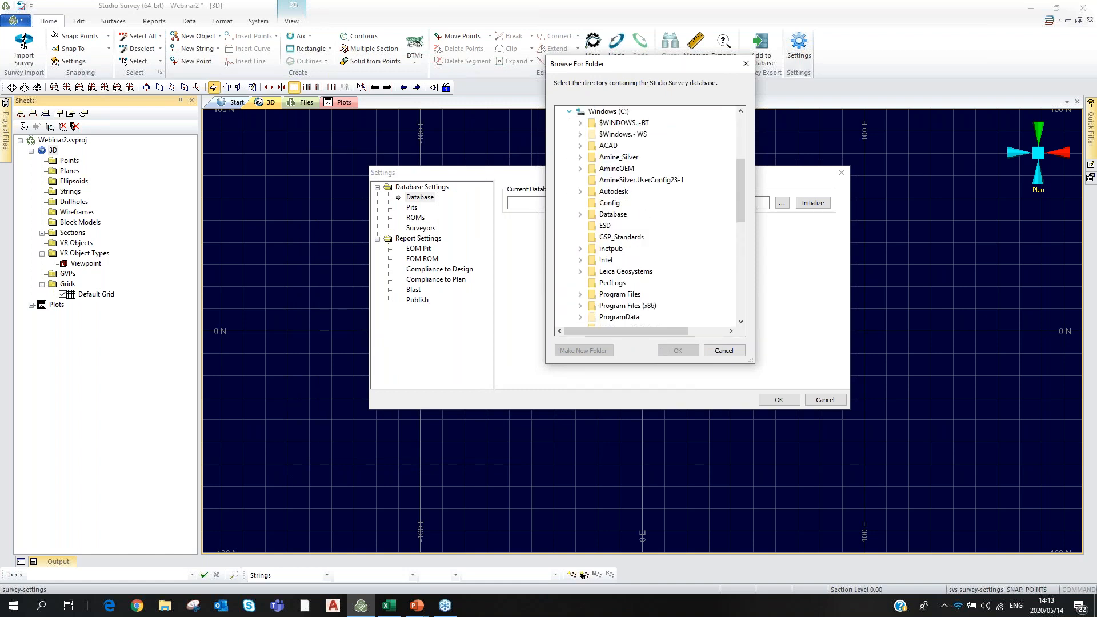
pyautogui.doubleClick(613, 214)
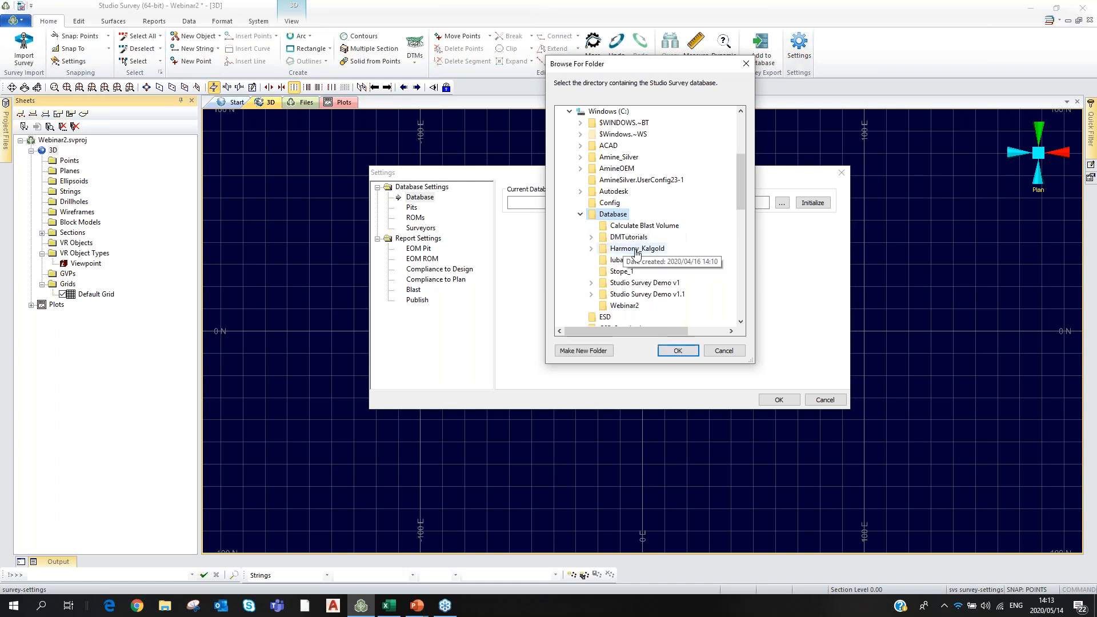
pyautogui.click(623, 306)
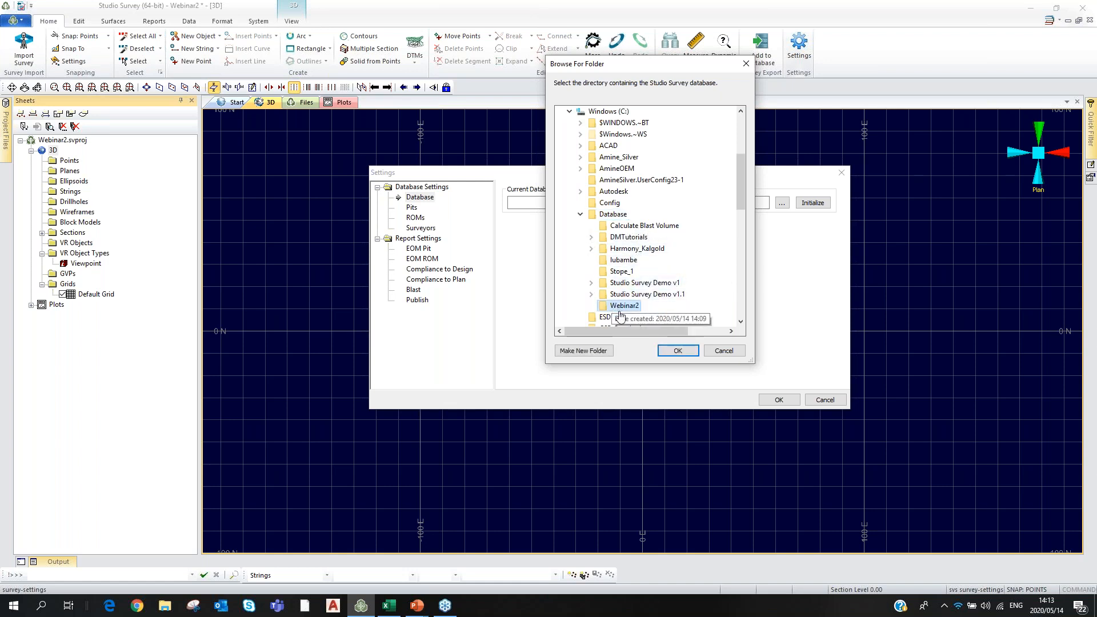
pyautogui.click(585, 355)
pyautogui.write('DB')
pyautogui.click(674, 352)
# Correct the path to C:\Database\Webinar2\DB and initialize the database there.
pyautogui.click(614, 201)
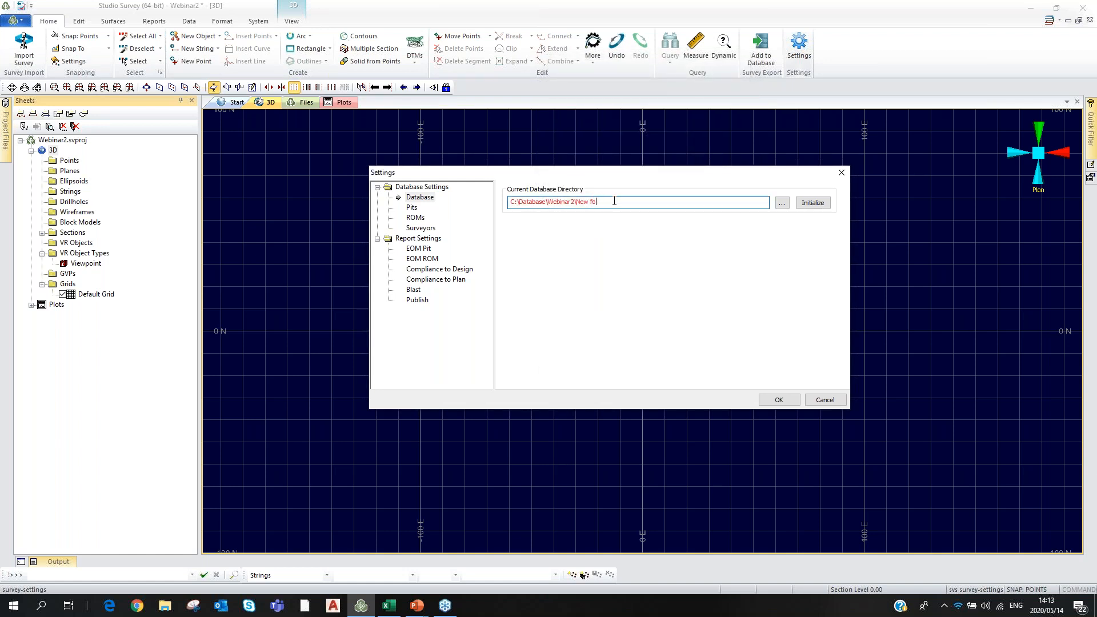
pyautogui.press('BackSpace')
pyautogui.write('b')
pyautogui.press('BackSpace')
pyautogui.press('BackSpace')
pyautogui.write('DB')
pyautogui.click(809, 205)
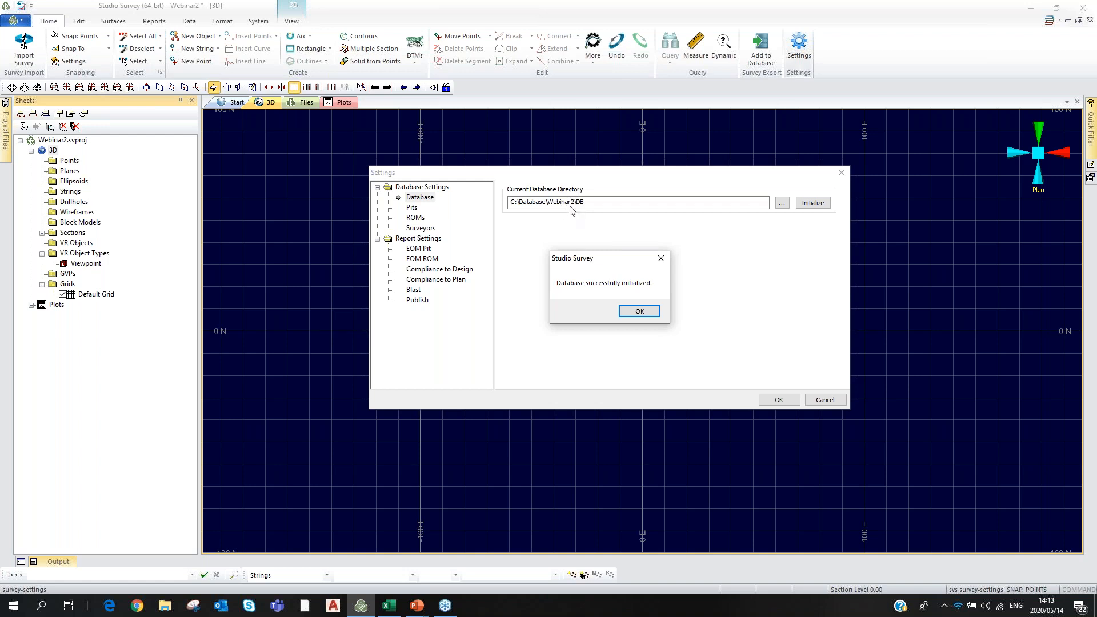
pyautogui.click(661, 260)
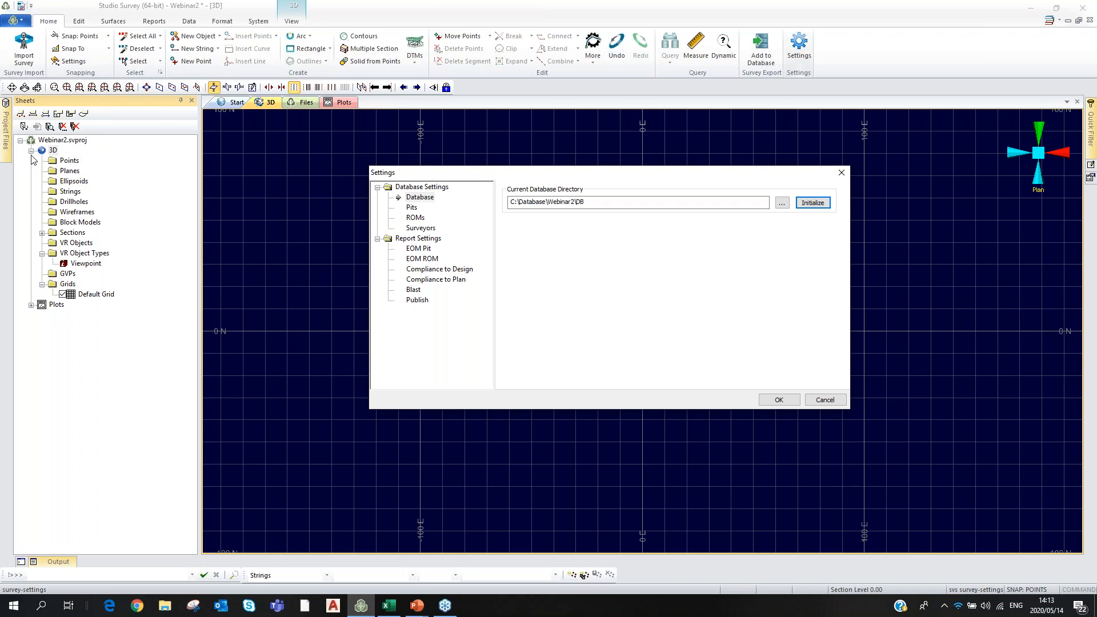
pyautogui.click(165, 608)
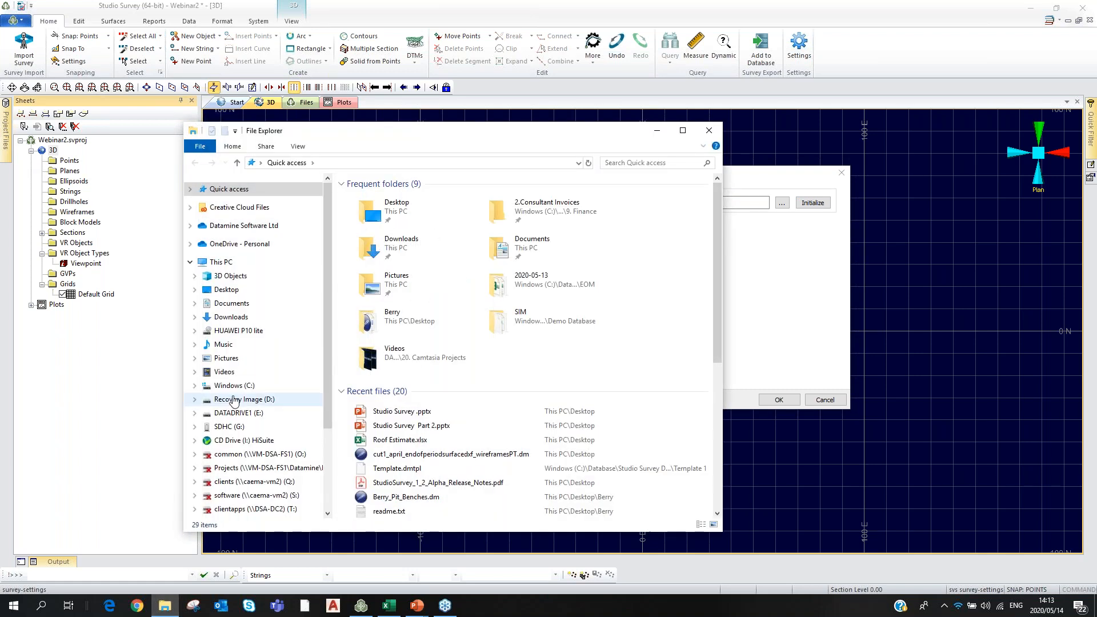
# Browse C:\Database\Webinar2\DB down to Pits\Pit 1\Areas\Area 1, back up to Pits, then minimize Explorer.
pyautogui.click(232, 385)
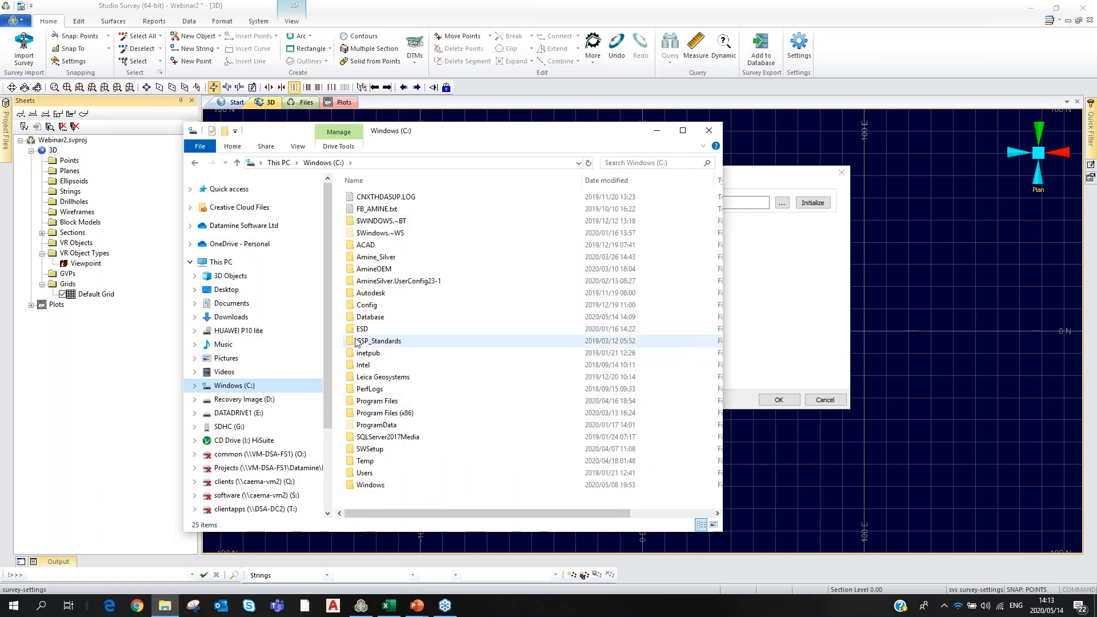
pyautogui.click(356, 318)
pyautogui.doubleClick(356, 317)
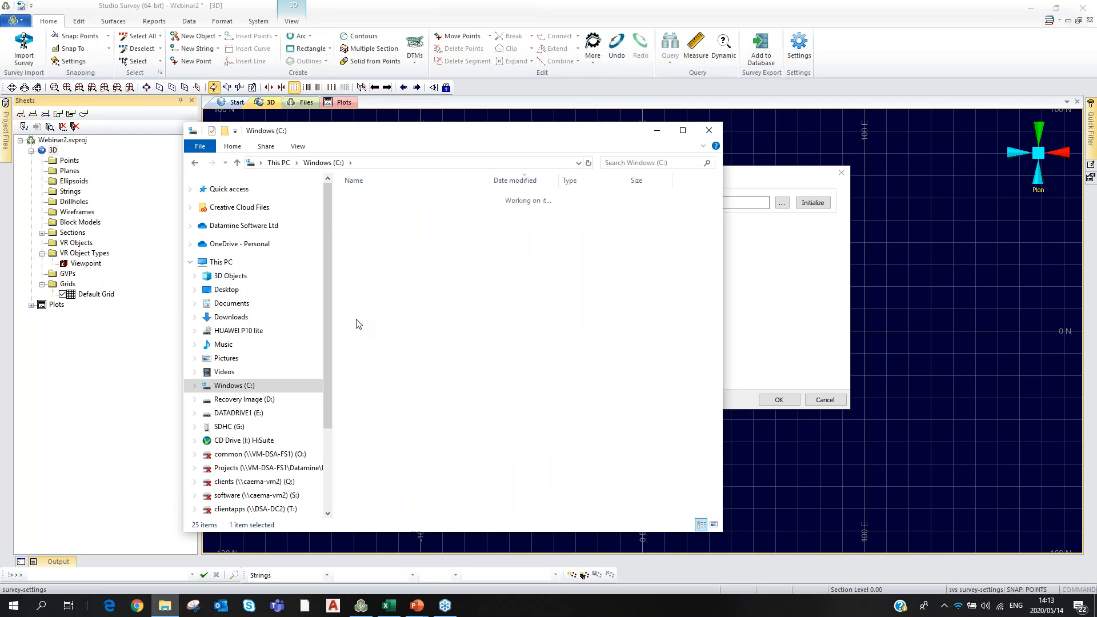
pyautogui.doubleClick(366, 221)
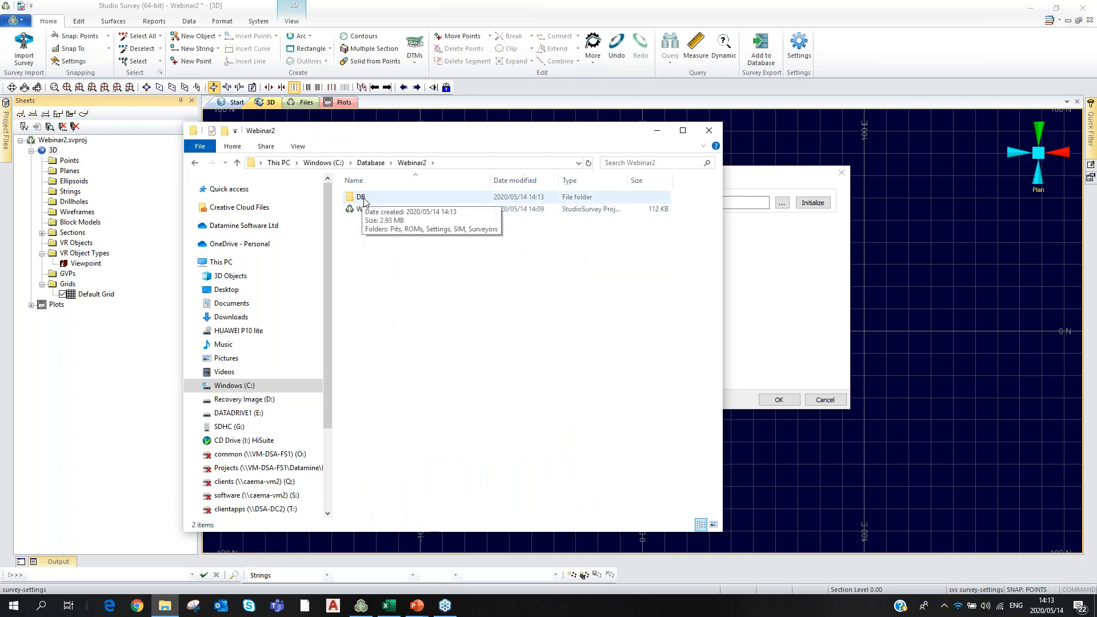
pyautogui.doubleClick(361, 198)
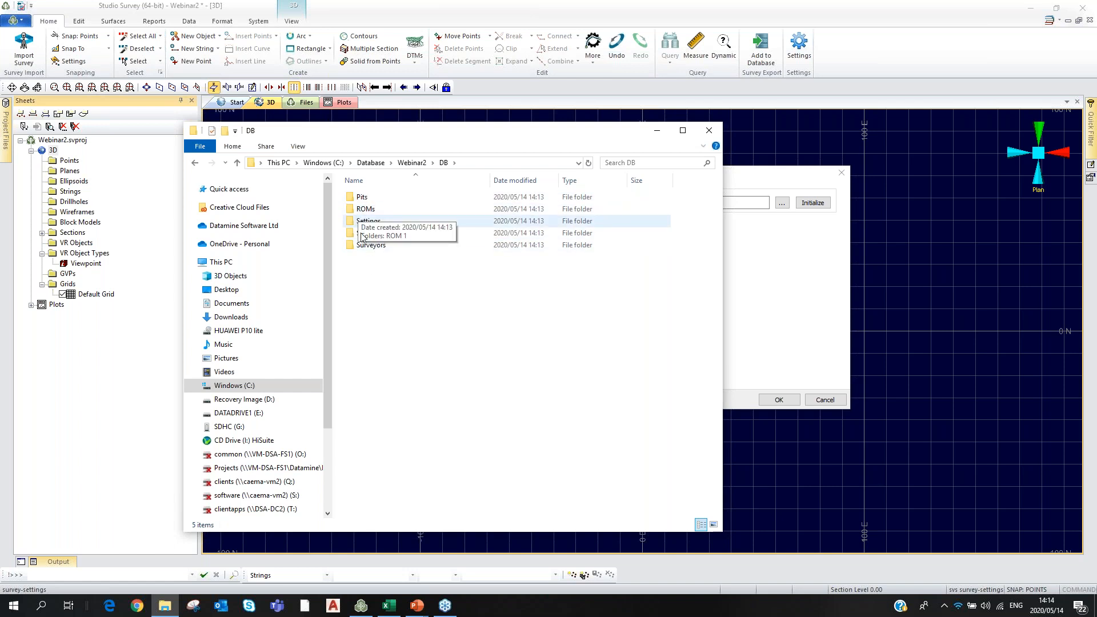
pyautogui.doubleClick(361, 198)
pyautogui.doubleClick(366, 198)
pyautogui.doubleClick(368, 200)
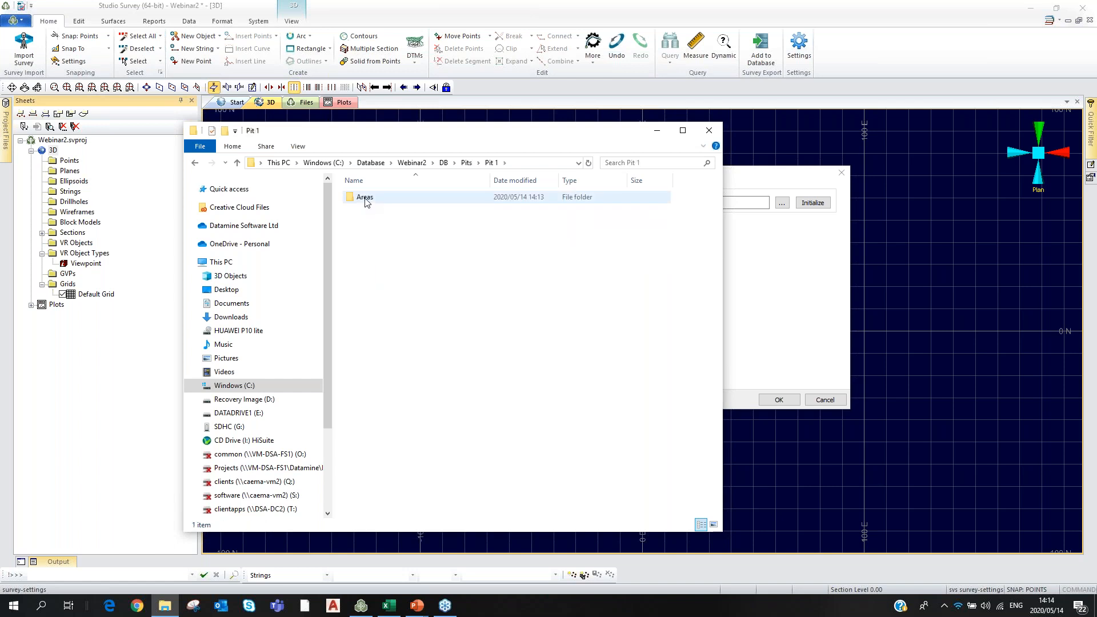
pyautogui.doubleClick(372, 198)
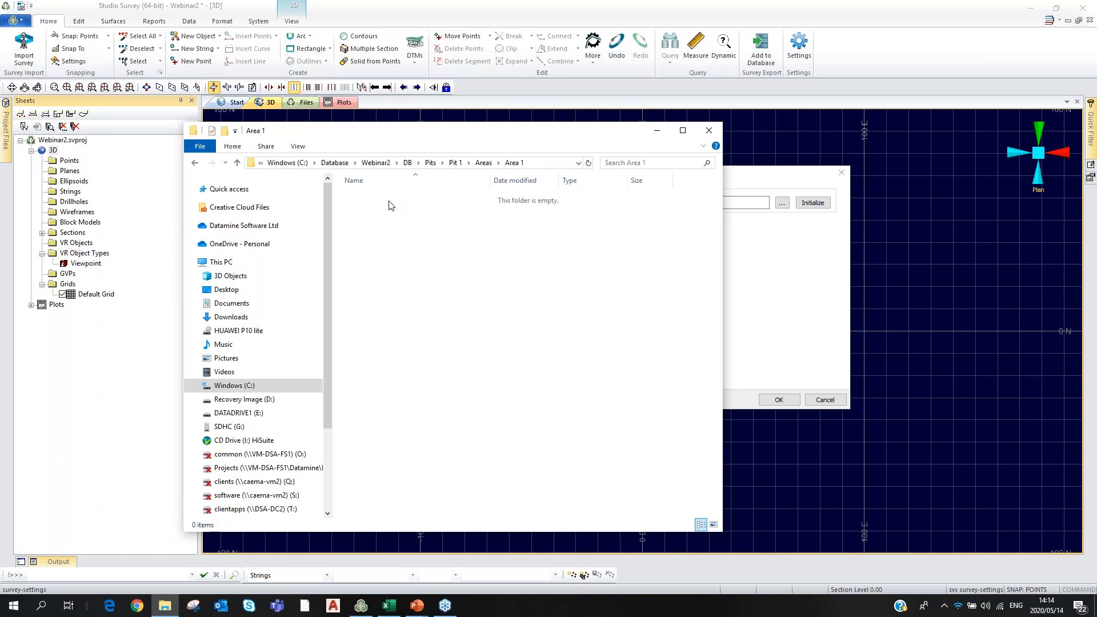
pyautogui.click(430, 163)
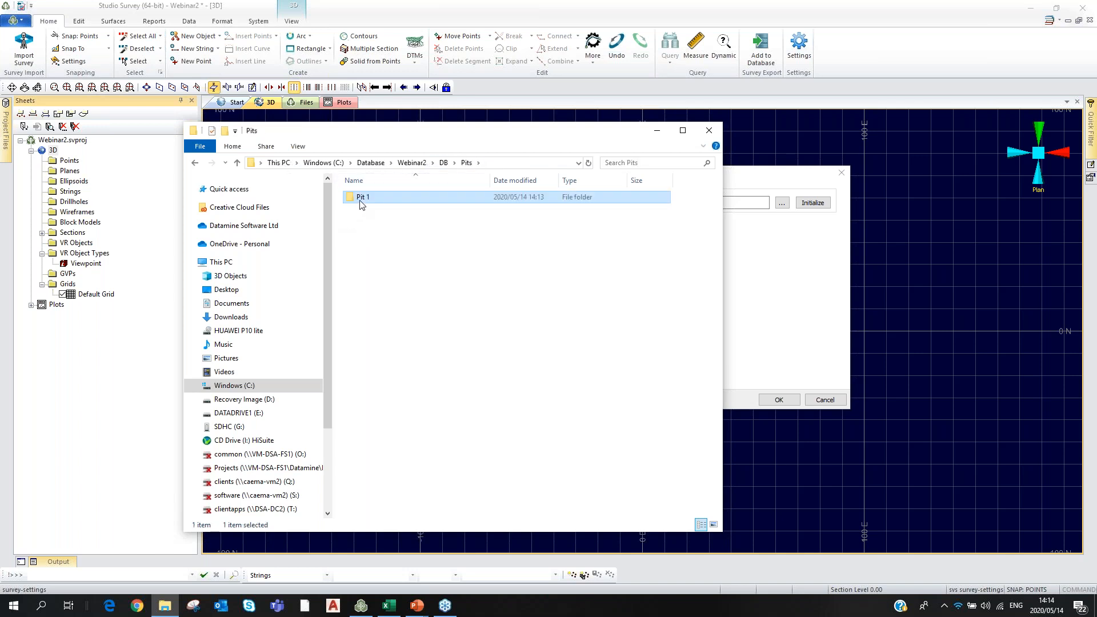
pyautogui.click(657, 130)
# Restore and re-minimize File Explorer, then show the Pits page in Settings.
pyautogui.click(164, 607)
pyautogui.click(656, 127)
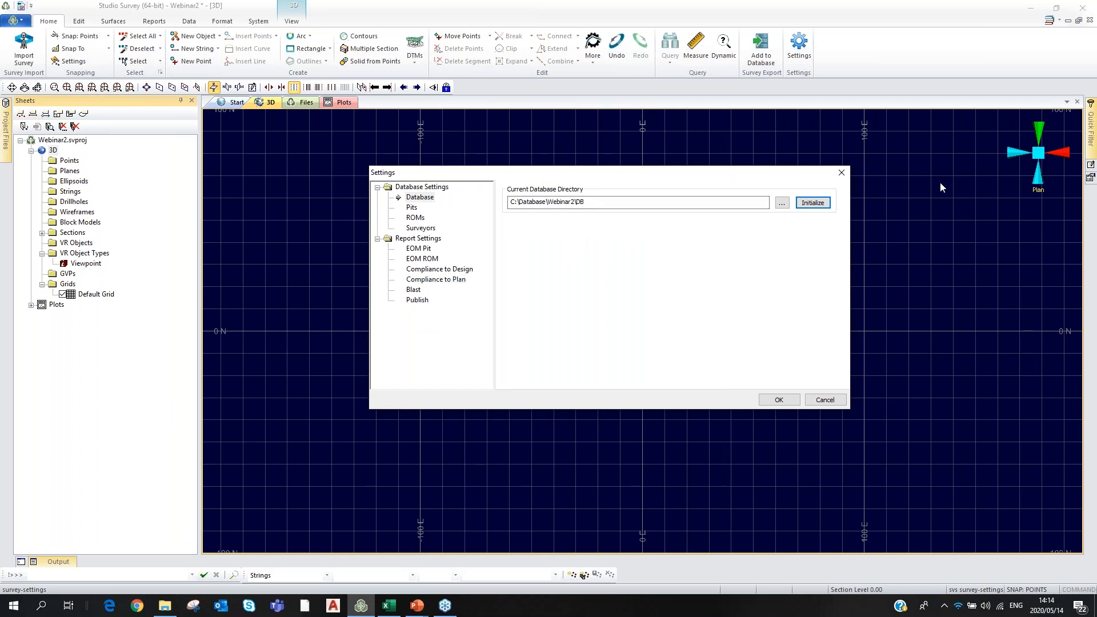
pyautogui.hotkey('alt', 'Tab')
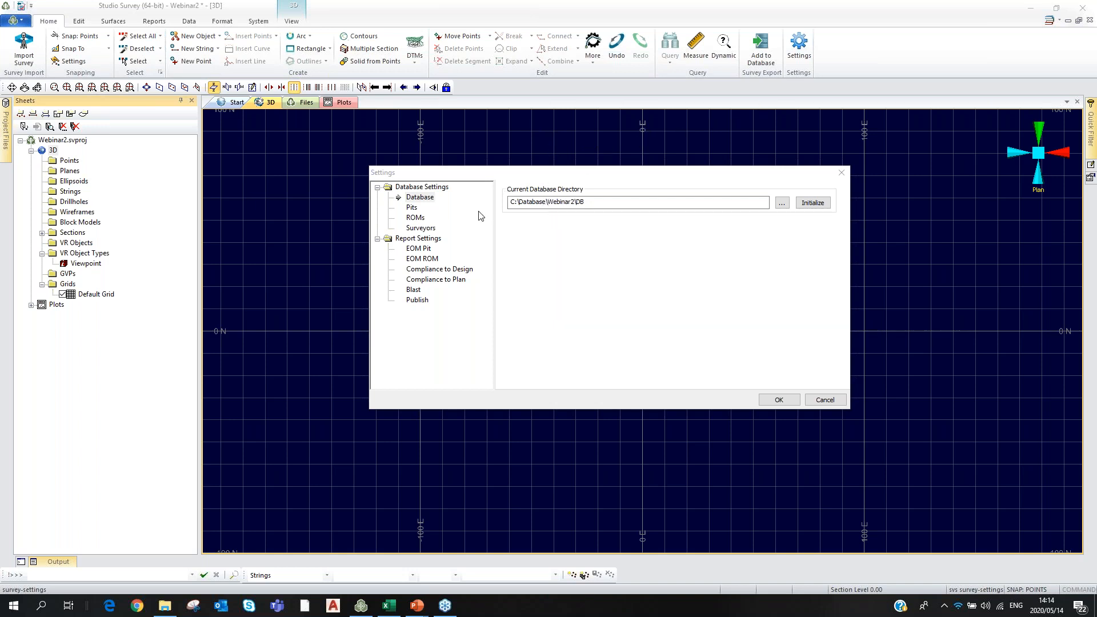
pyautogui.click(411, 208)
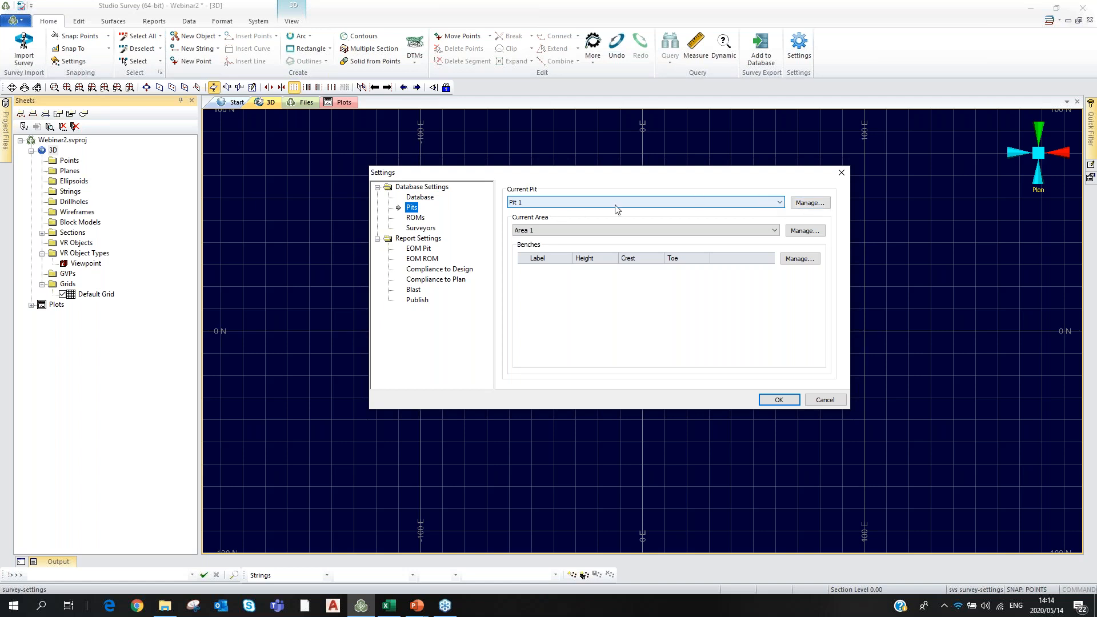
# Open the pit Manage dialog, which lists only Pit 1.
pyautogui.click(811, 203)
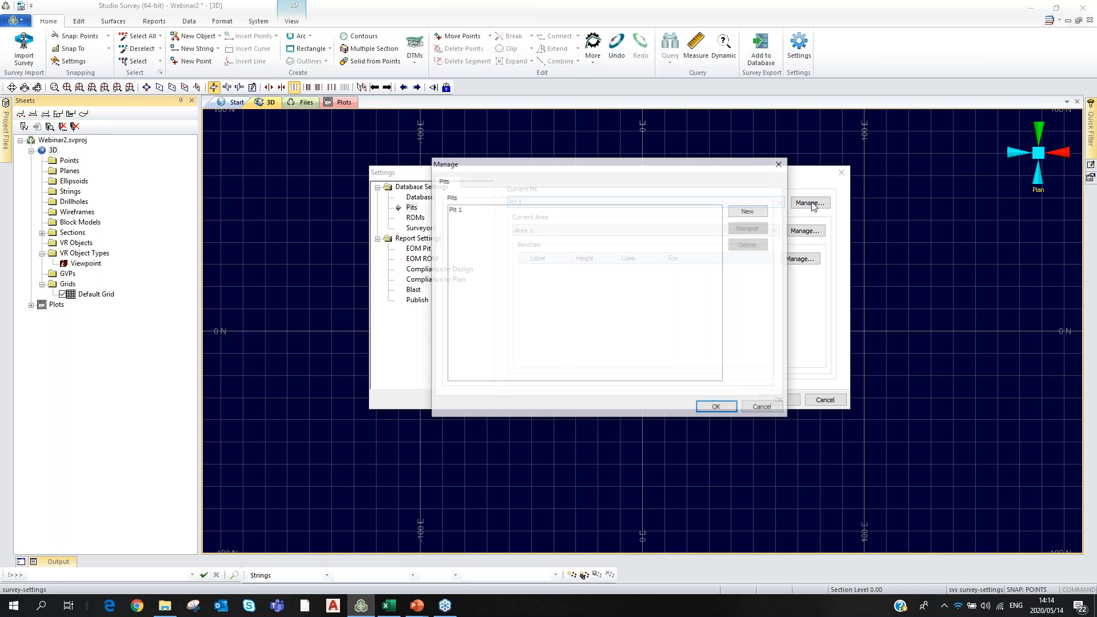
# Rename Pit 1 to Berry and close the pit list.
pyautogui.click(455, 209)
pyautogui.click(751, 227)
pyautogui.click(752, 227)
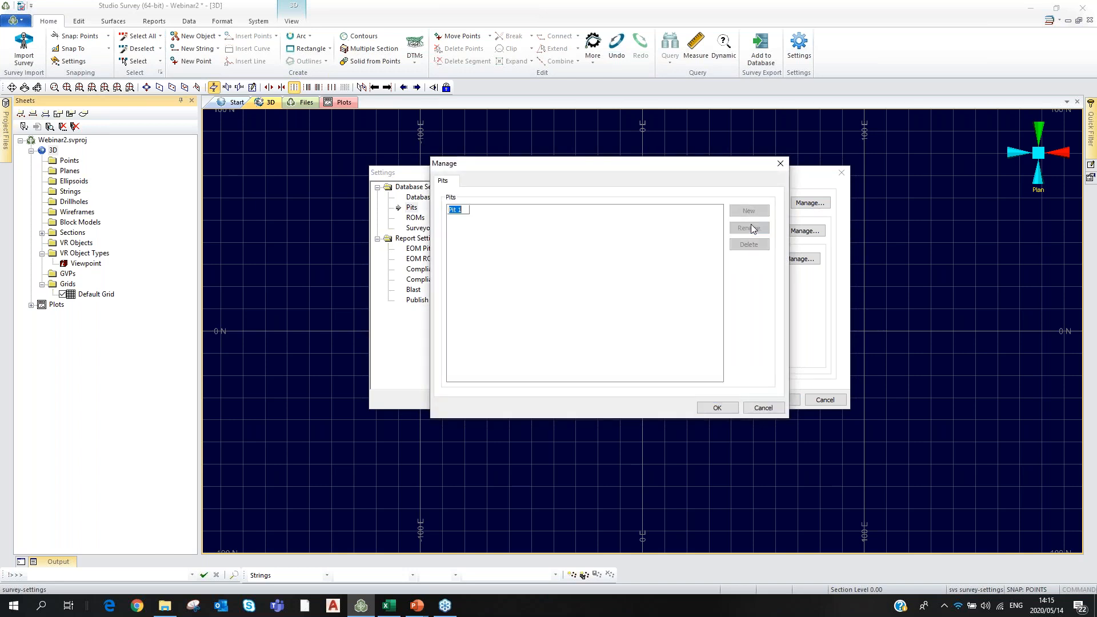
pyautogui.write('D')
pyautogui.write('err')
pyautogui.write('y')
pyautogui.press('Return')
pyautogui.click(714, 408)
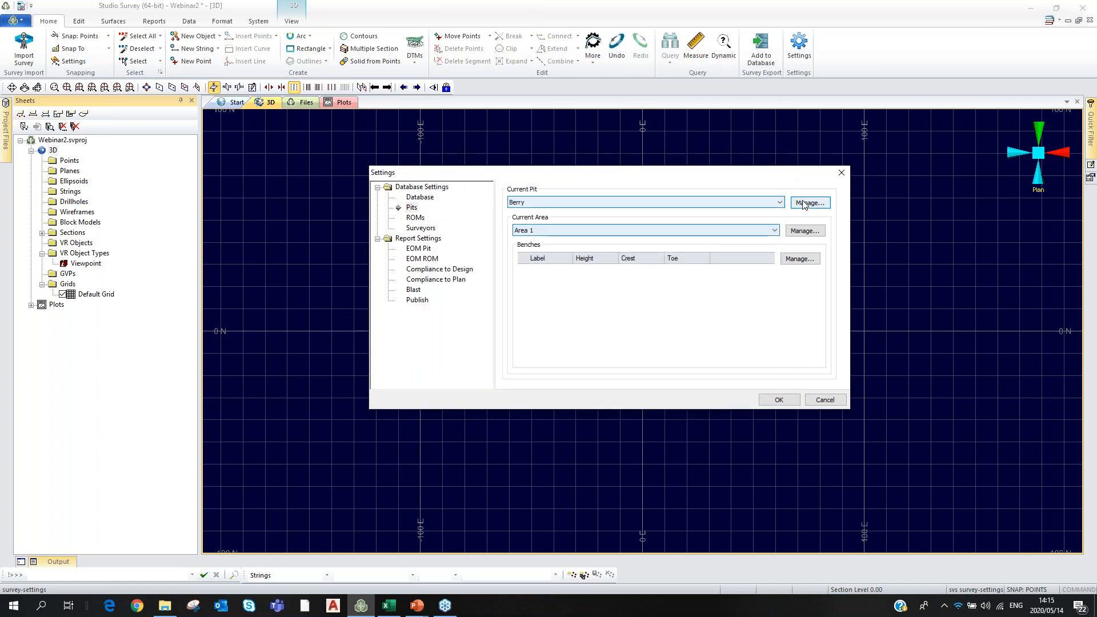
# Add three extra pits, then delete Pits 4, 3, 2 and 1, leaving only Berry.
pyautogui.click(803, 204)
pyautogui.click(748, 211)
pyautogui.click(749, 211)
pyautogui.click(749, 211)
pyautogui.click(749, 211)
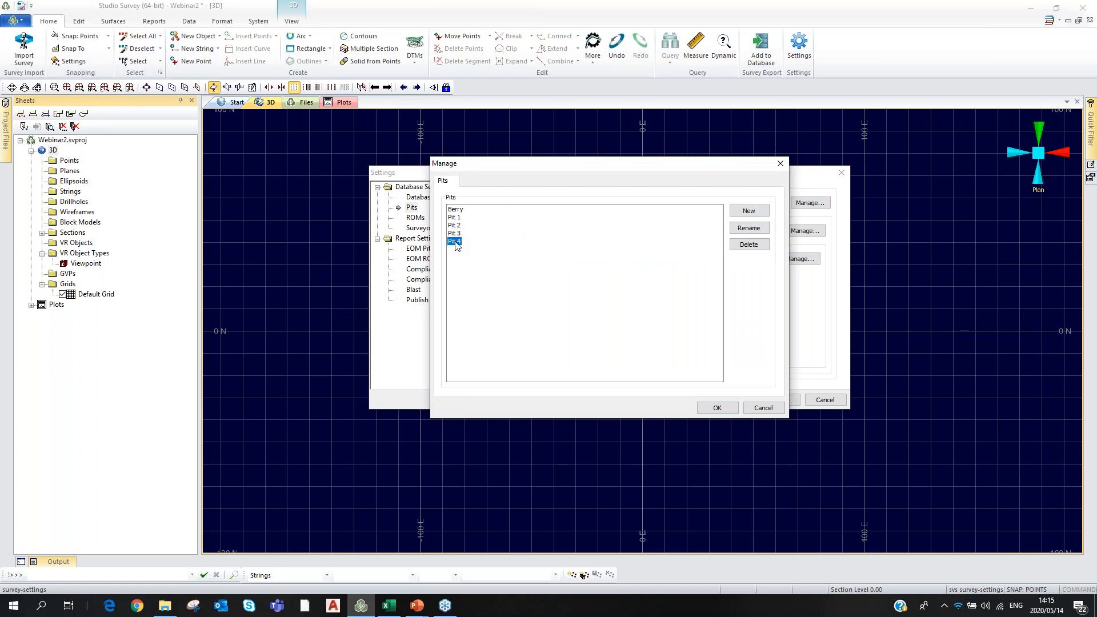
pyautogui.click(747, 245)
pyautogui.click(747, 246)
pyautogui.click(747, 246)
pyautogui.click(747, 246)
pyautogui.click(717, 408)
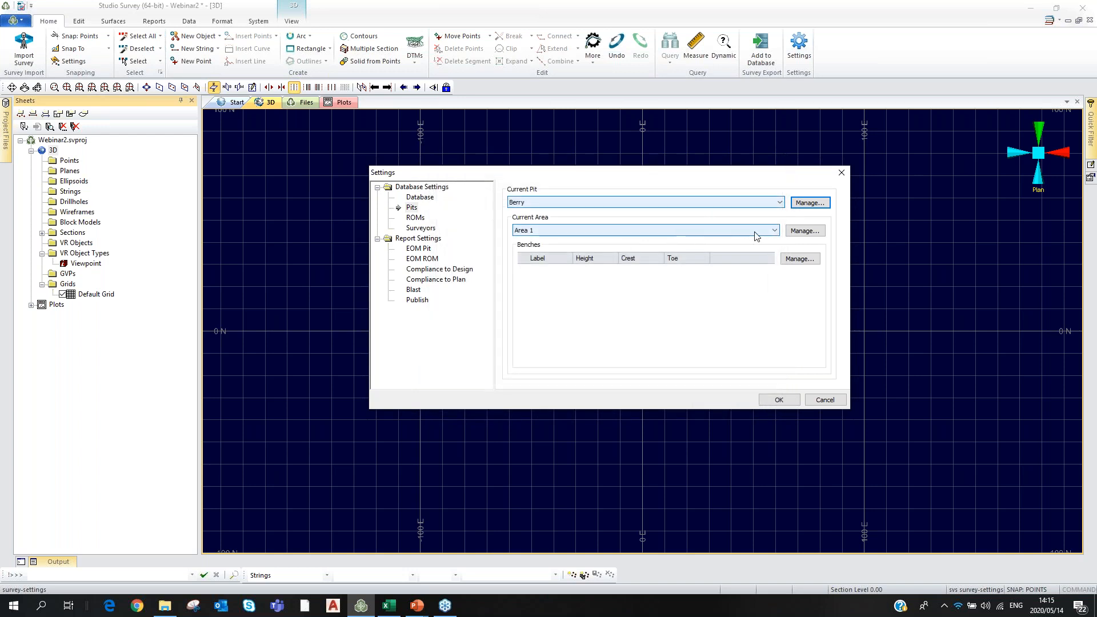
# Open the area manager and add a second area alongside Area 1.
pyautogui.click(774, 230)
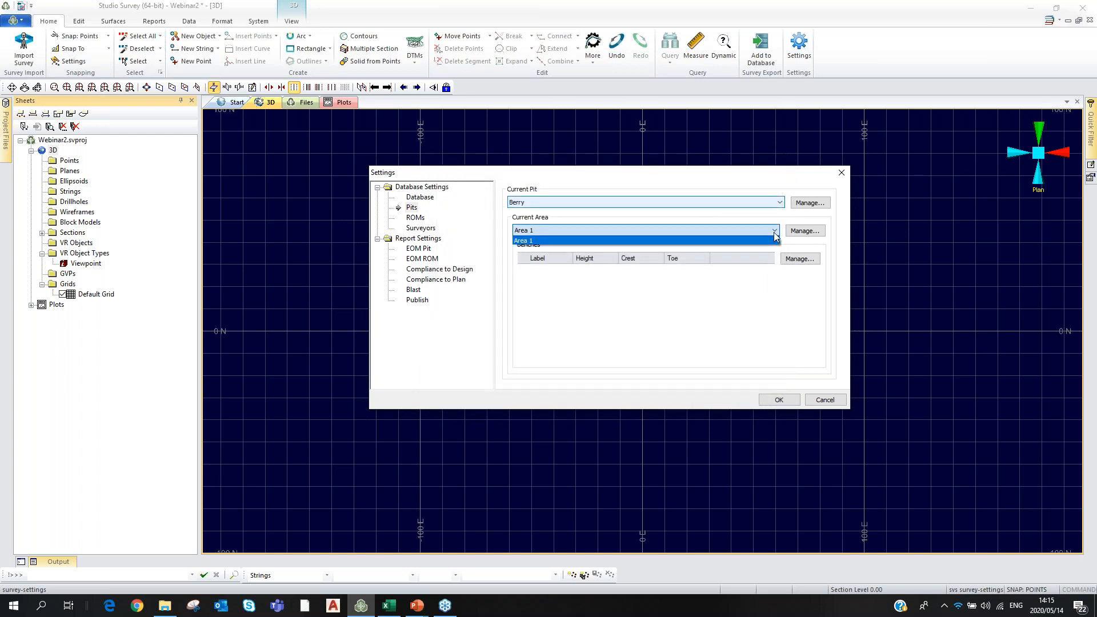
pyautogui.click(529, 240)
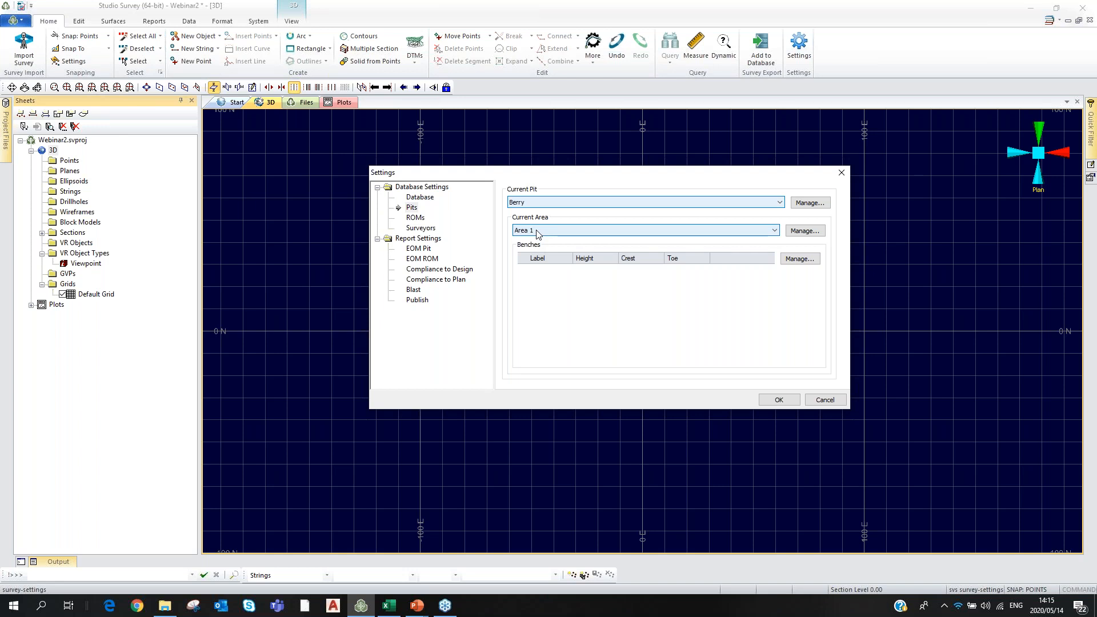
pyautogui.click(774, 230)
pyautogui.click(790, 234)
pyautogui.click(789, 235)
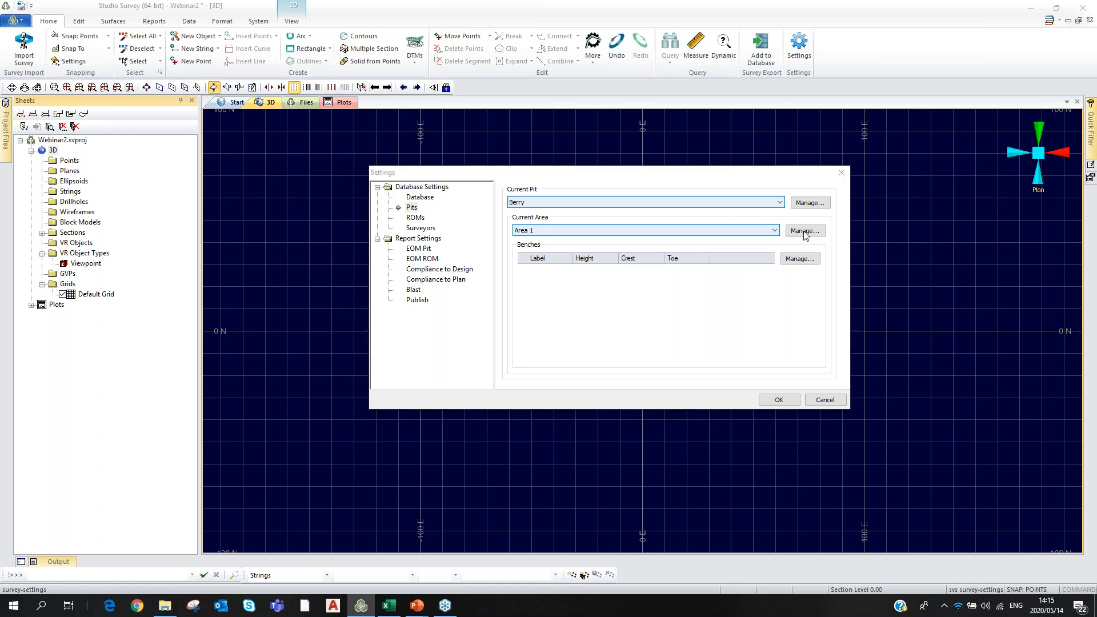
pyautogui.click(459, 210)
pyautogui.click(751, 213)
# Rename Area 1 to North and Area 2 to South, save, and check the area list.
pyautogui.click(456, 210)
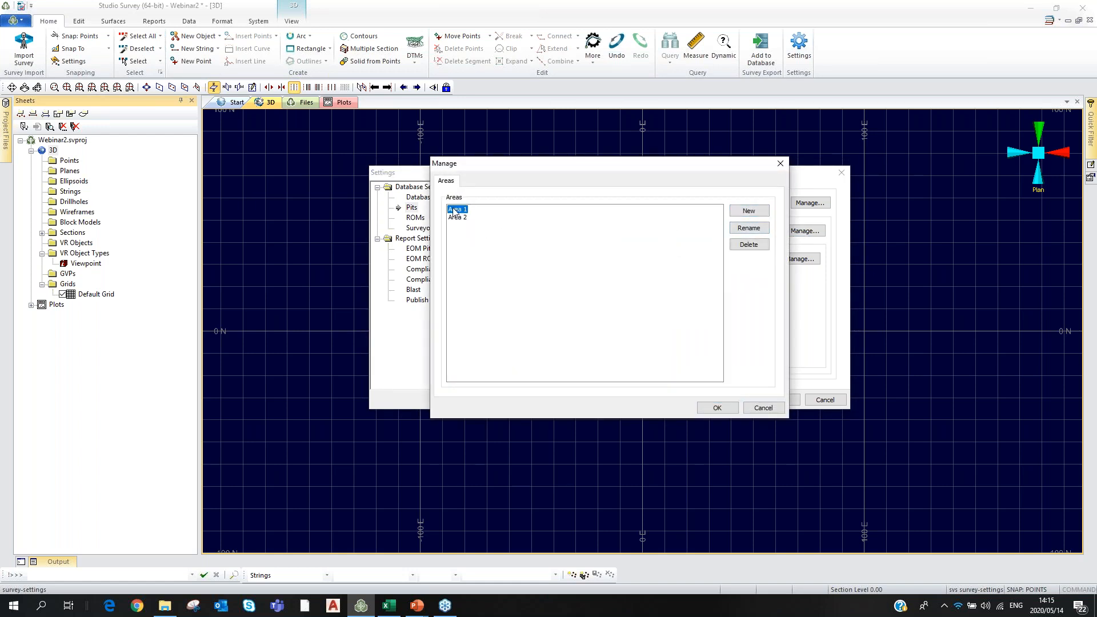
pyautogui.click(736, 229)
pyautogui.write('N')
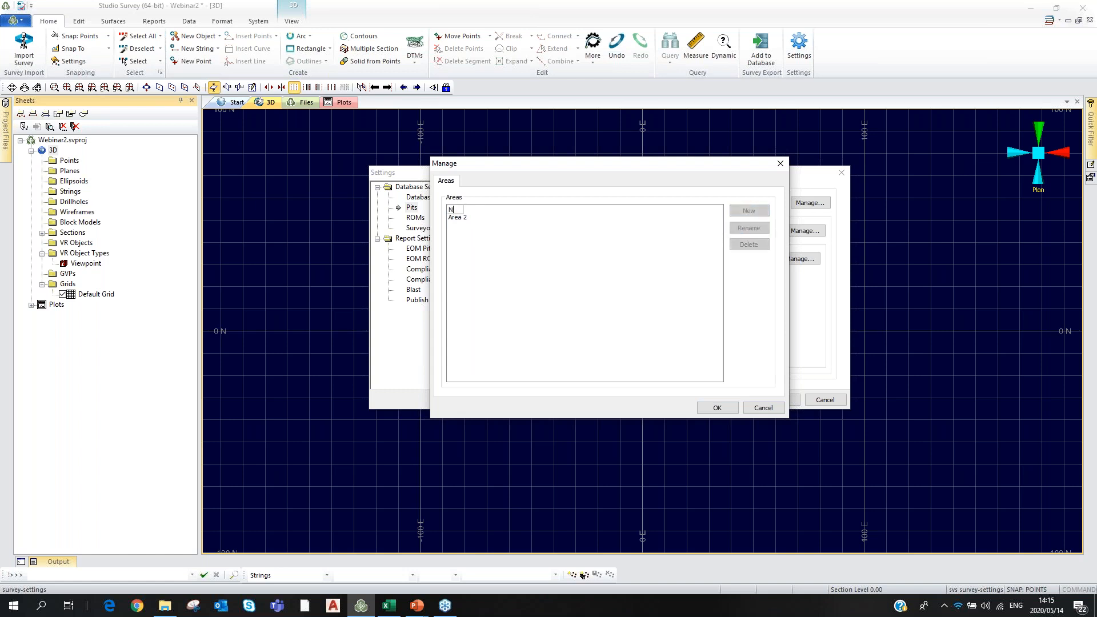
pyautogui.write('orth')
pyautogui.click(457, 218)
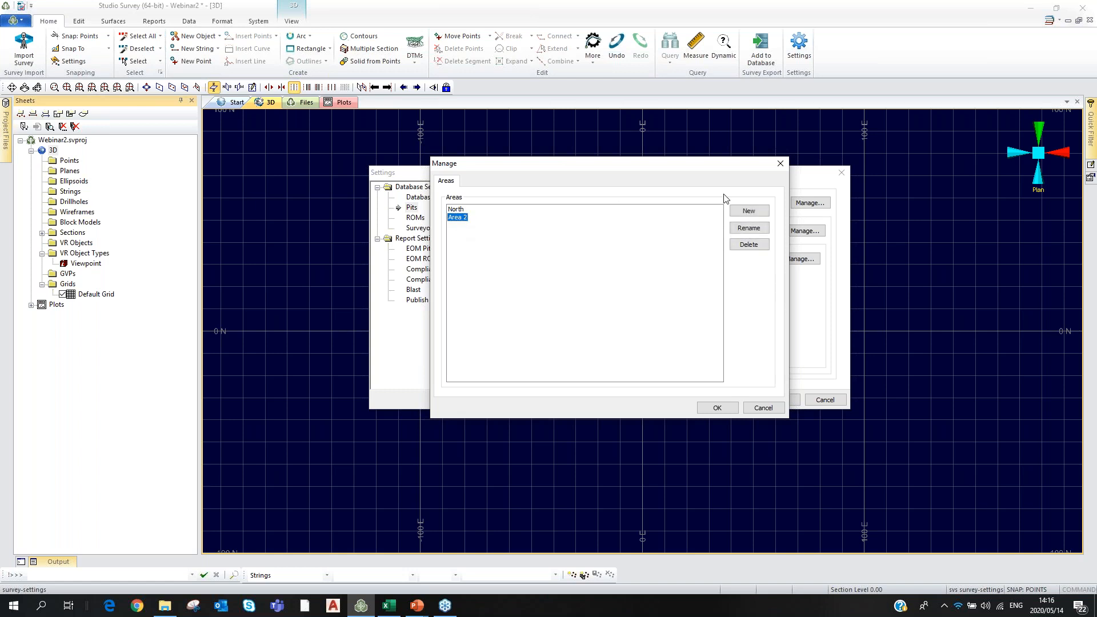
pyautogui.click(749, 228)
pyautogui.write('South')
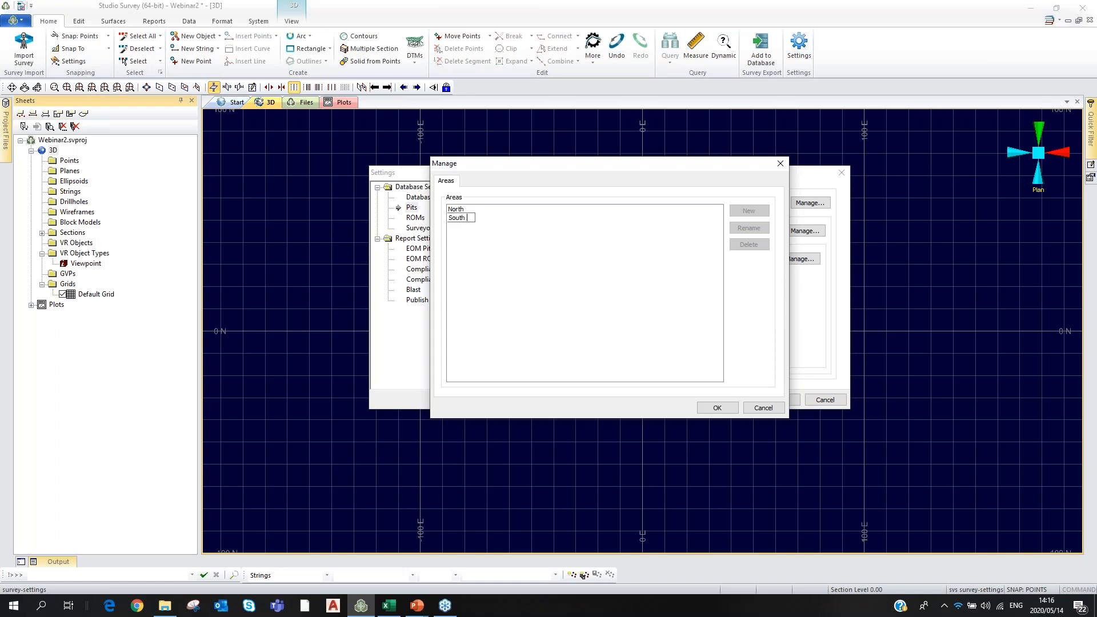
pyautogui.click(718, 407)
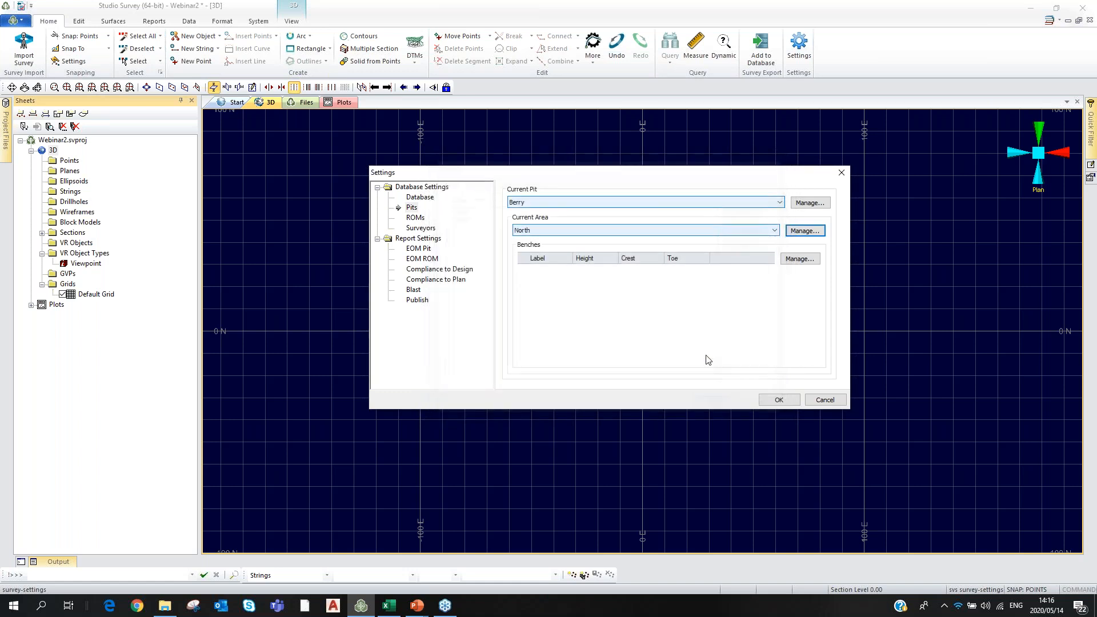
pyautogui.click(775, 230)
pyautogui.click(776, 230)
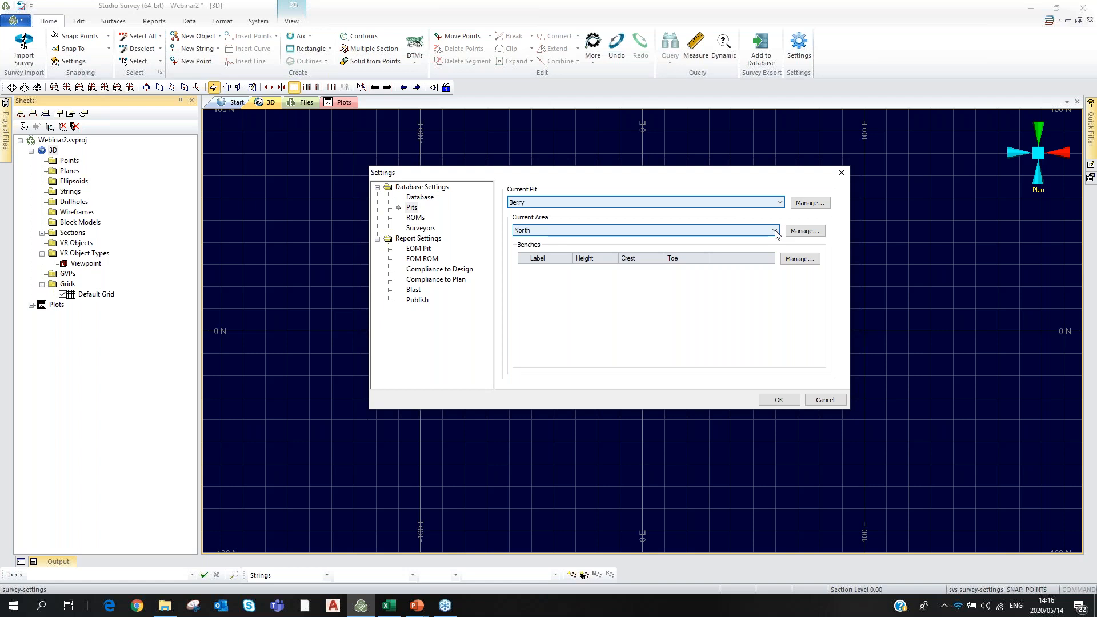
pyautogui.click(775, 230)
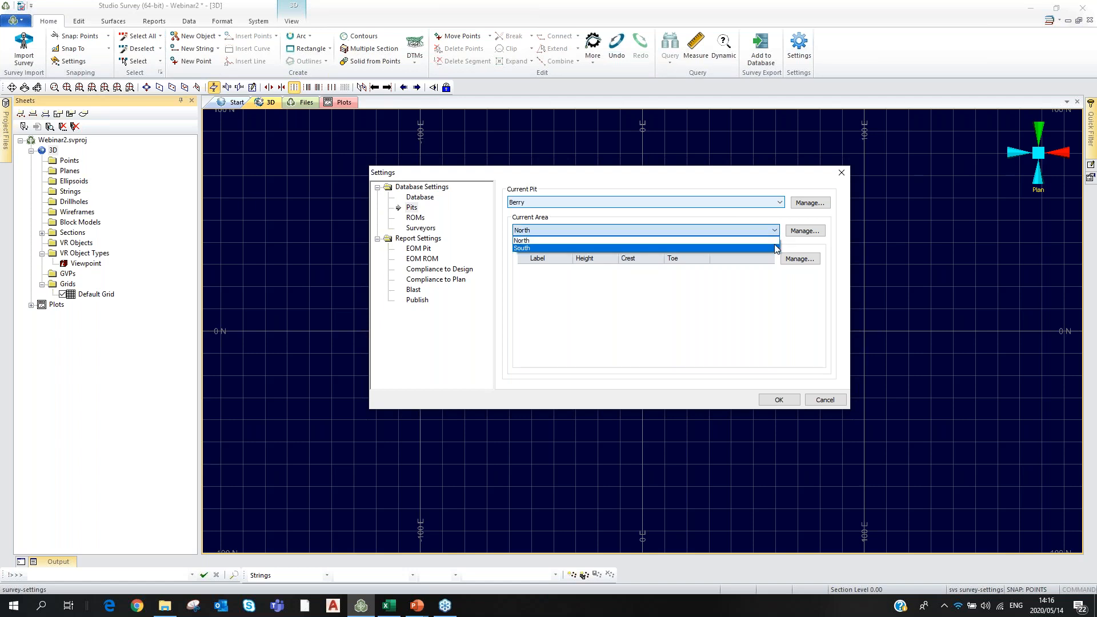
pyautogui.click(703, 228)
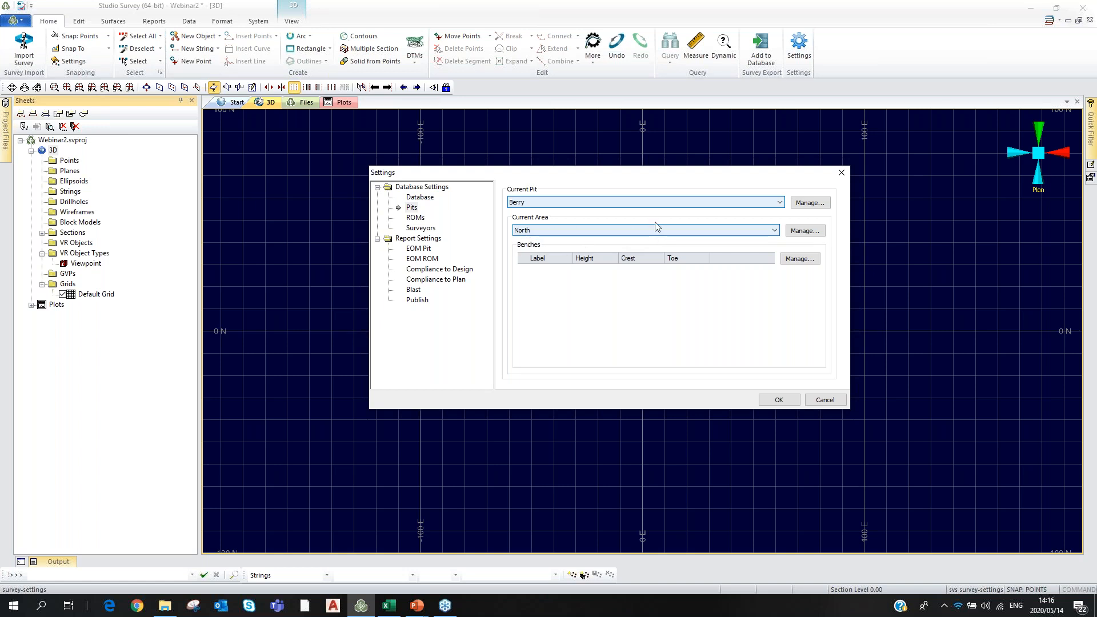
pyautogui.click(774, 231)
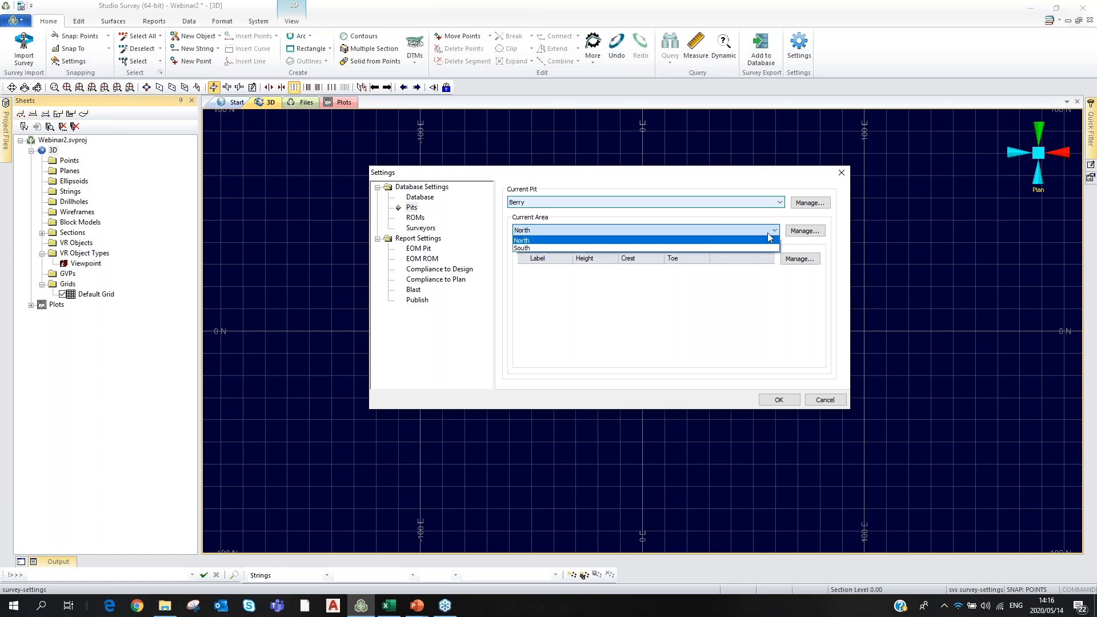
pyautogui.click(773, 232)
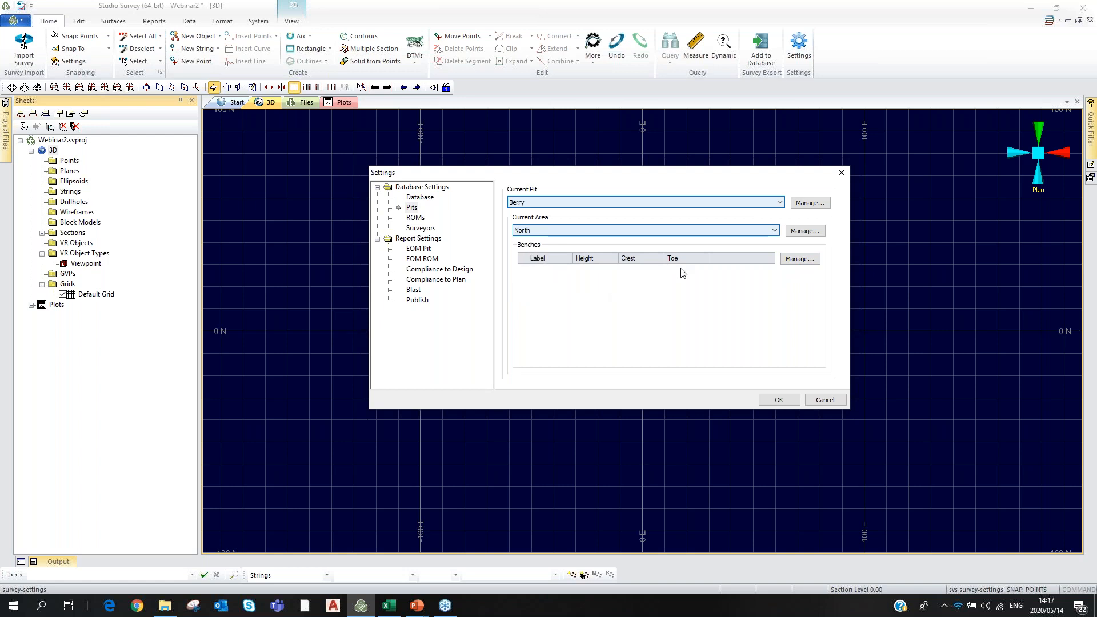
pyautogui.click(775, 232)
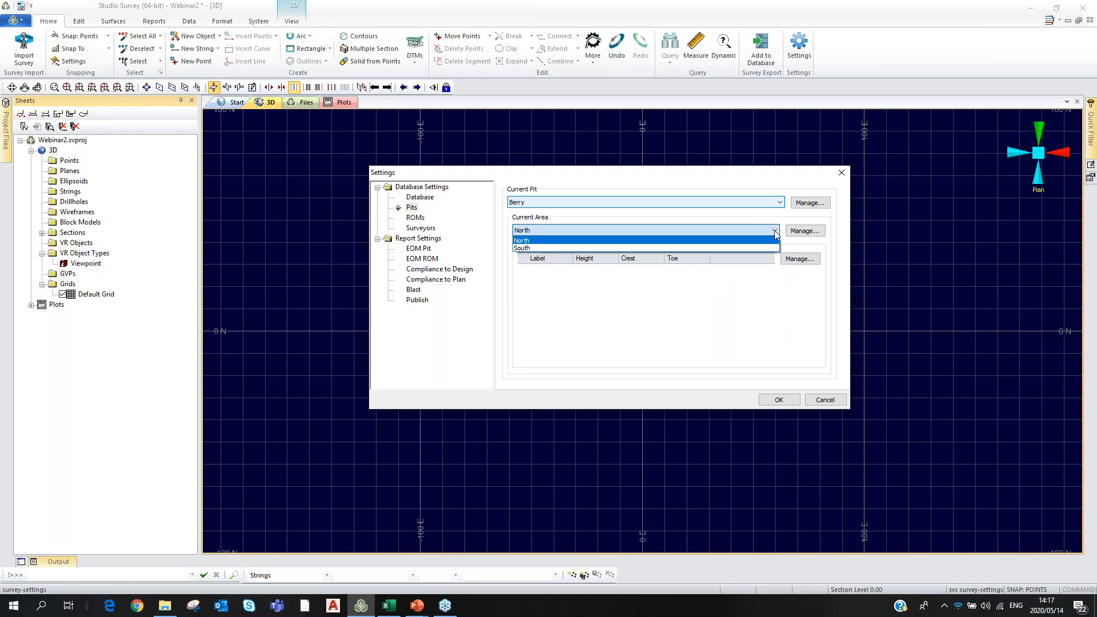
pyautogui.click(774, 231)
pyautogui.click(774, 232)
pyautogui.click(543, 244)
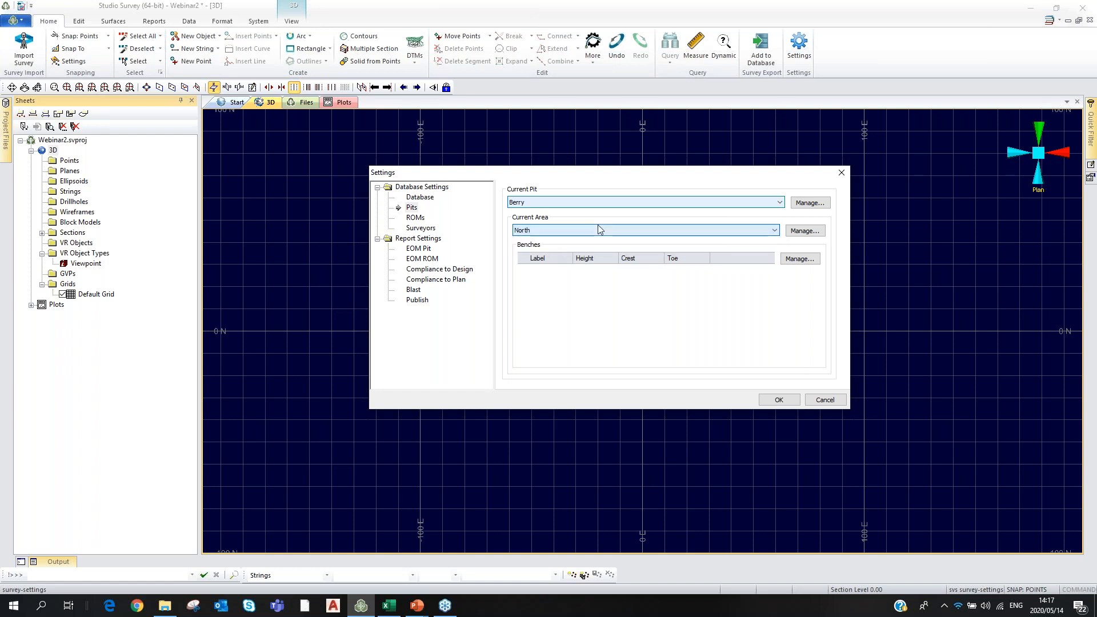
# Add 11 North-area benches of 10 m height from crest 420.00 down to 320.00.
pyautogui.click(798, 260)
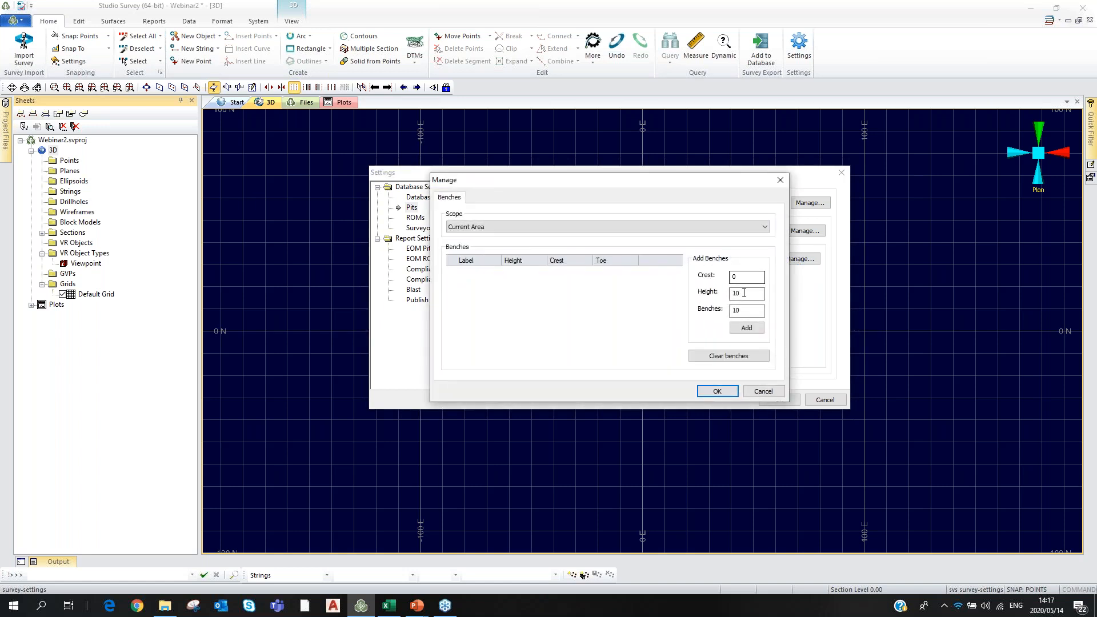
pyautogui.click(732, 277)
pyautogui.click(740, 311)
pyautogui.write('11')
pyautogui.click(746, 327)
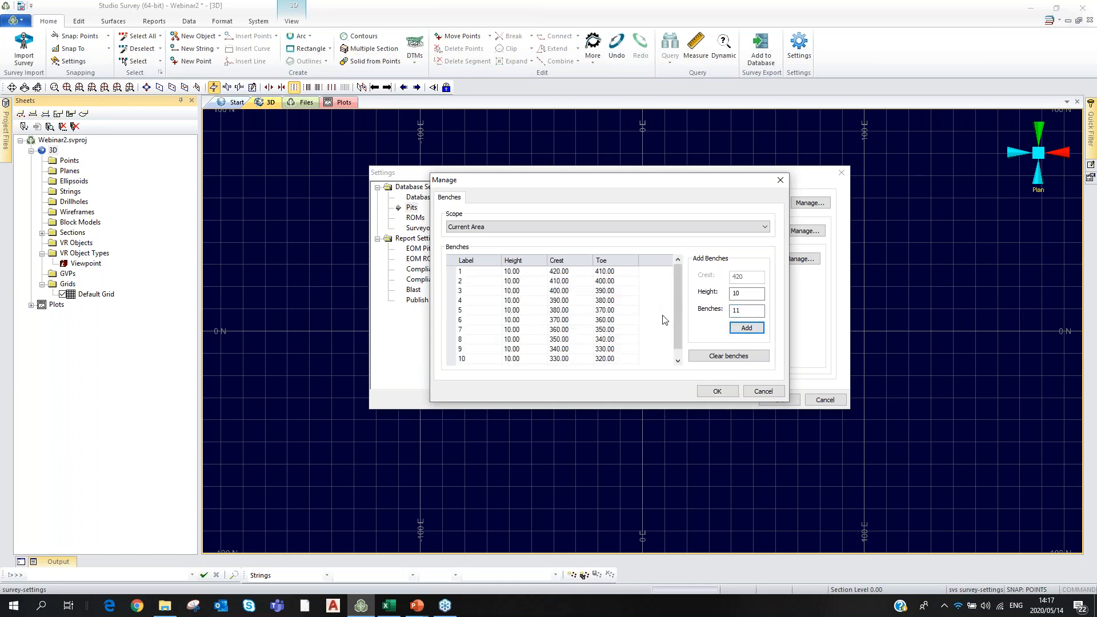
pyautogui.moveTo(677, 290); pyautogui.dragTo(683, 313)
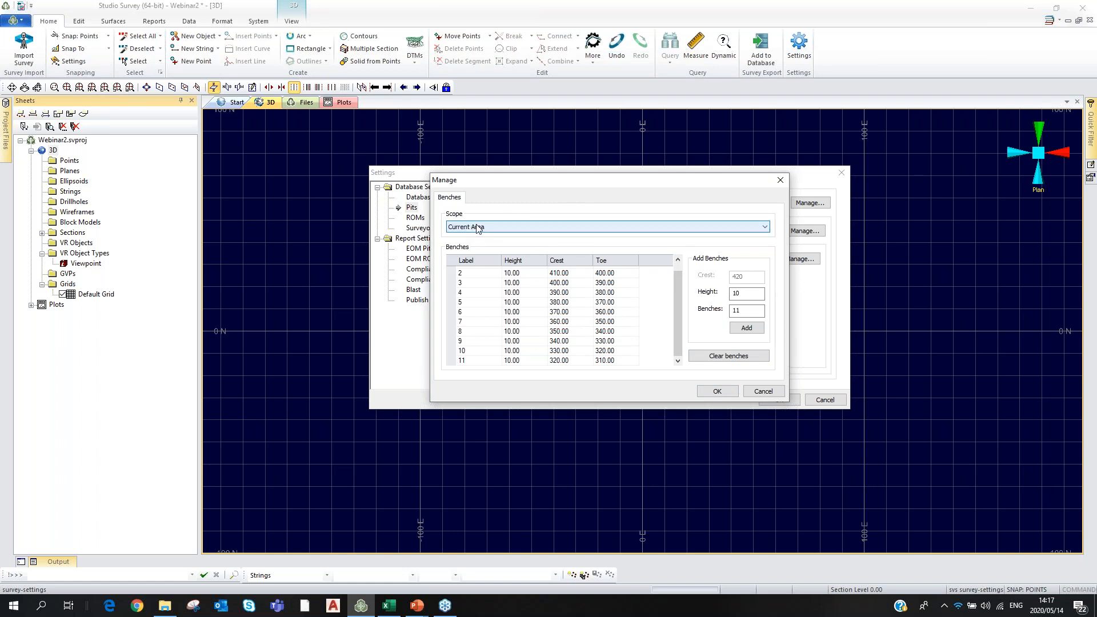
pyautogui.click(717, 391)
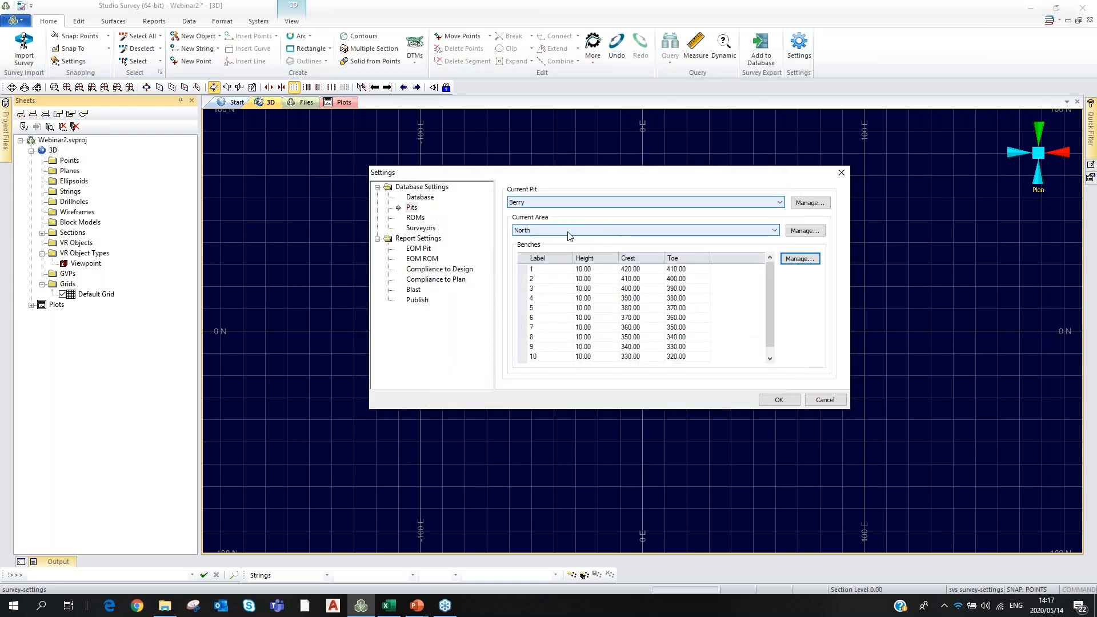
# Make South the current area and add 22 benches of 5 m height from crest 420.
pyautogui.click(765, 231)
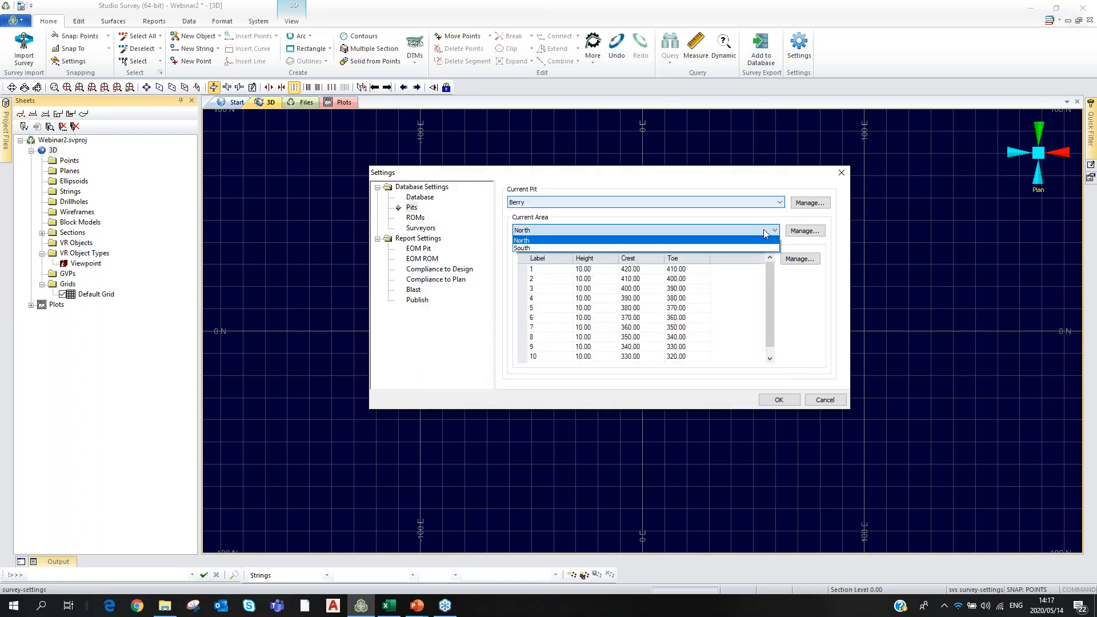
pyautogui.click(523, 248)
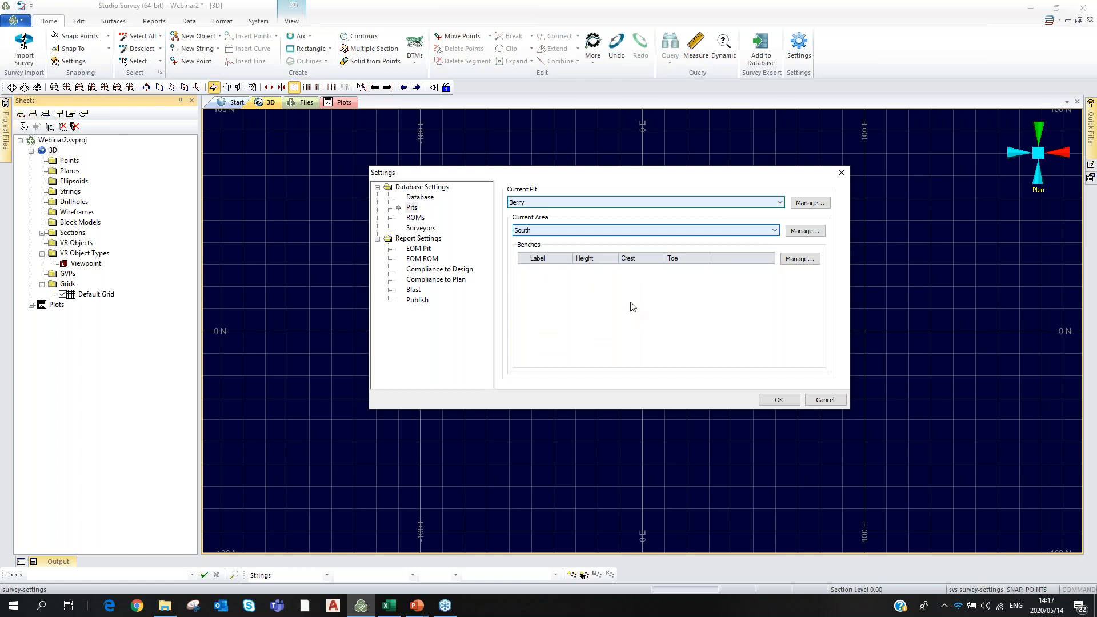
pyautogui.click(799, 259)
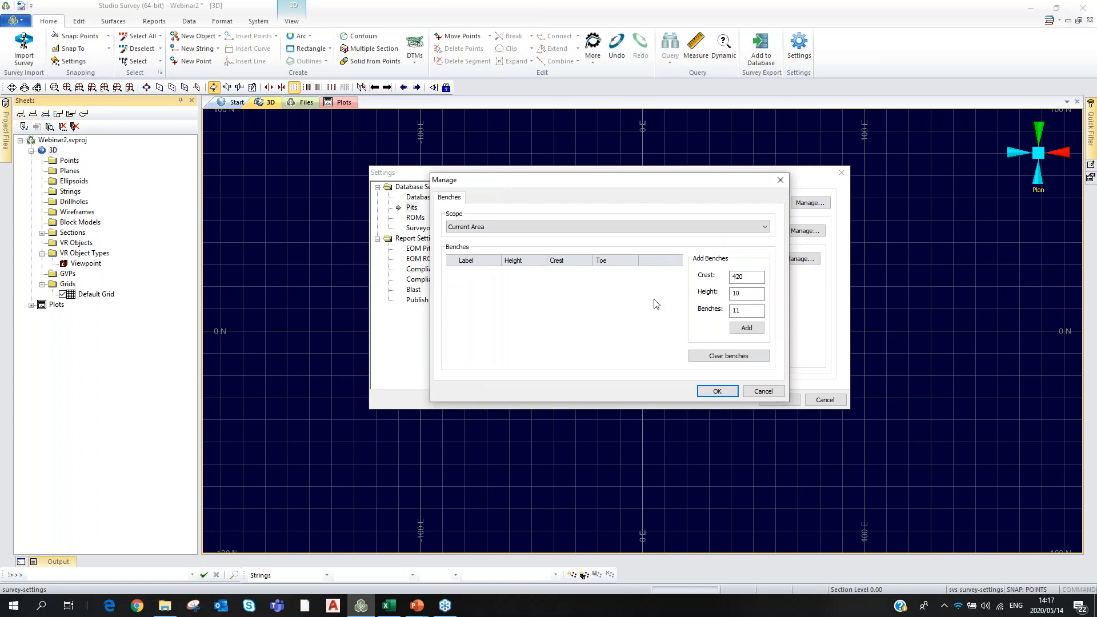
pyautogui.click(738, 294)
pyautogui.moveTo(738, 295); pyautogui.dragTo(732, 296)
pyautogui.doubleClick(733, 312)
pyautogui.click(754, 330)
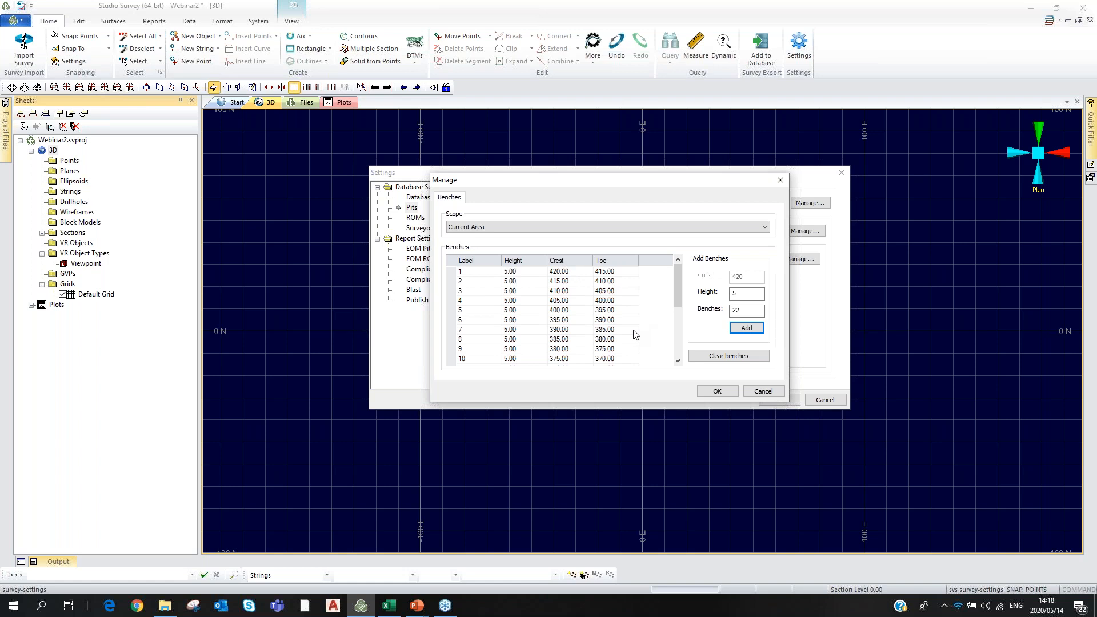
pyautogui.click(712, 395)
pyautogui.click(714, 392)
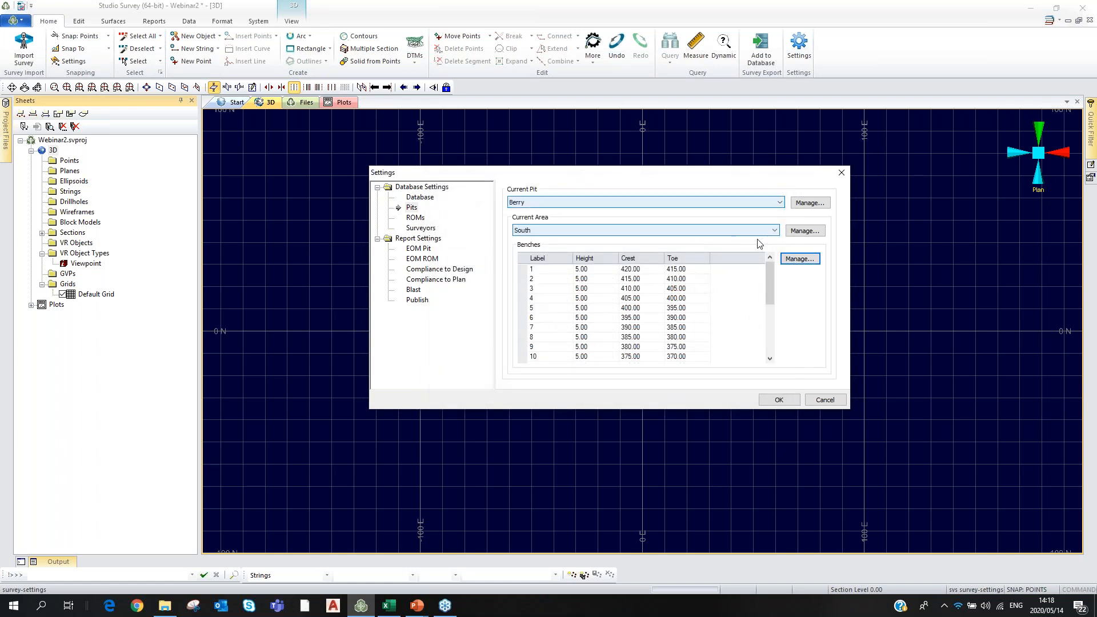
# Compare the North area's benches, return to South, then show the ROM settings.
pyautogui.click(774, 231)
pyautogui.click(646, 241)
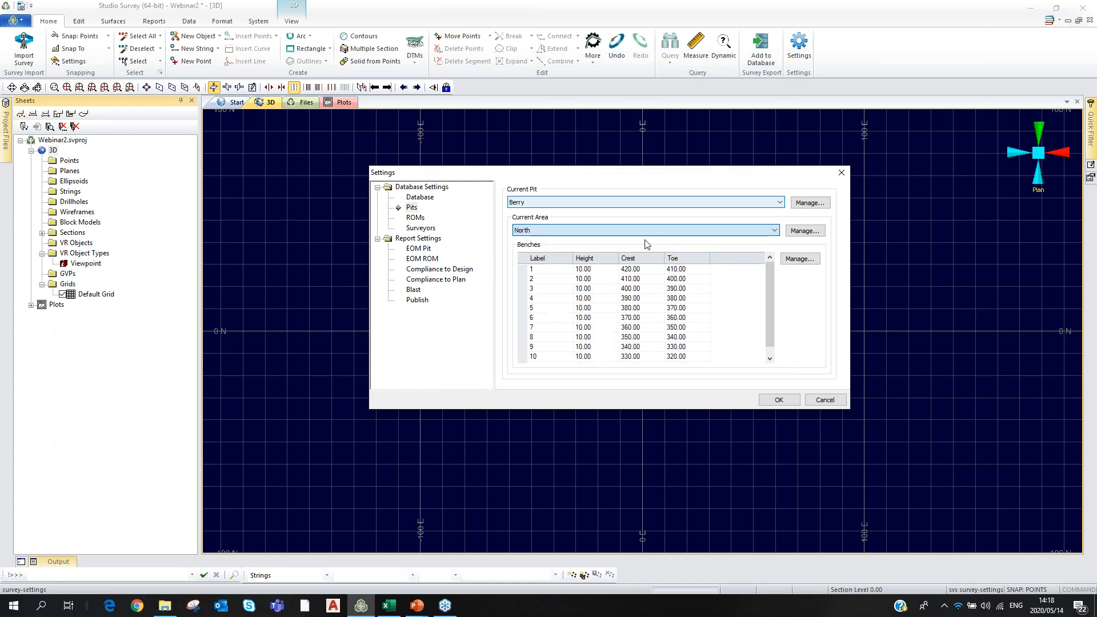
pyautogui.click(697, 229)
pyautogui.click(556, 248)
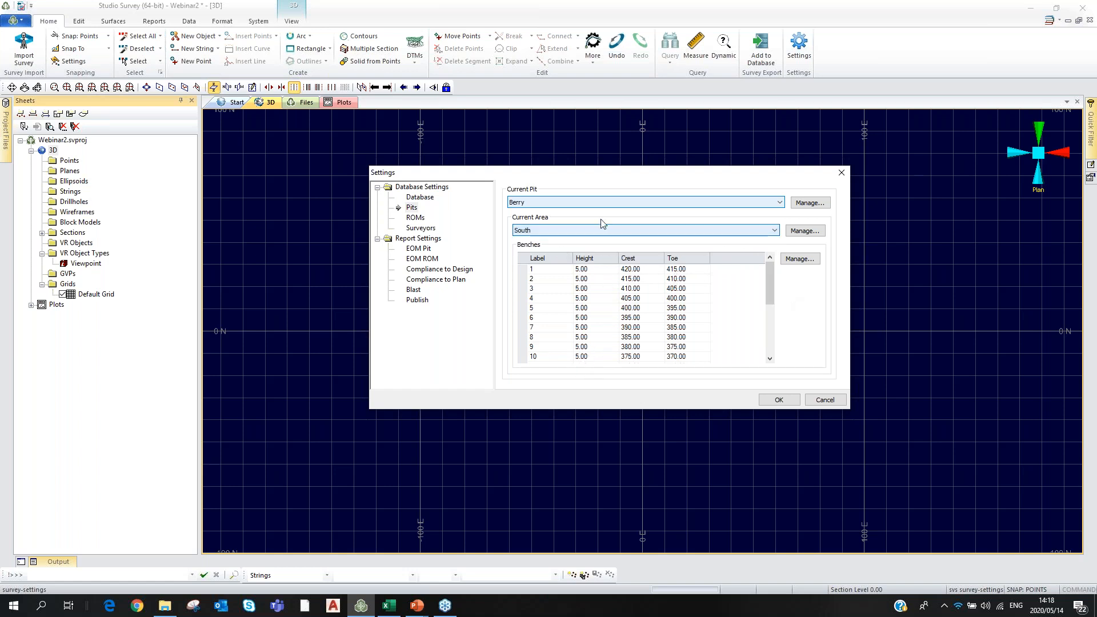
pyautogui.click(416, 219)
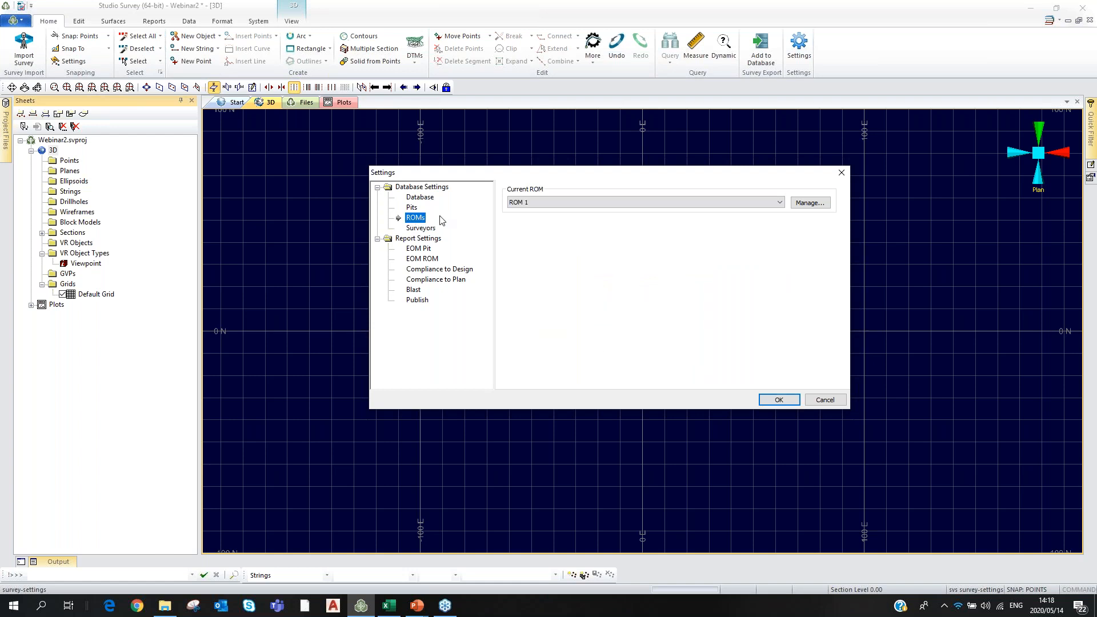
# Review the ROM list without changes, then show the Surveyors settings page.
pyautogui.click(808, 204)
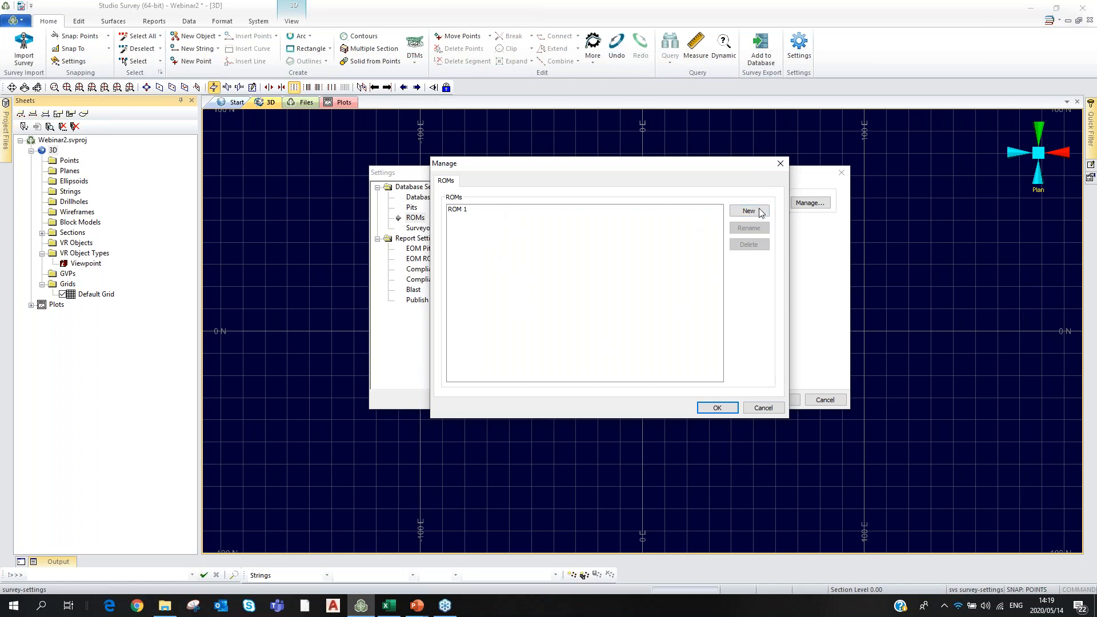
pyautogui.click(781, 165)
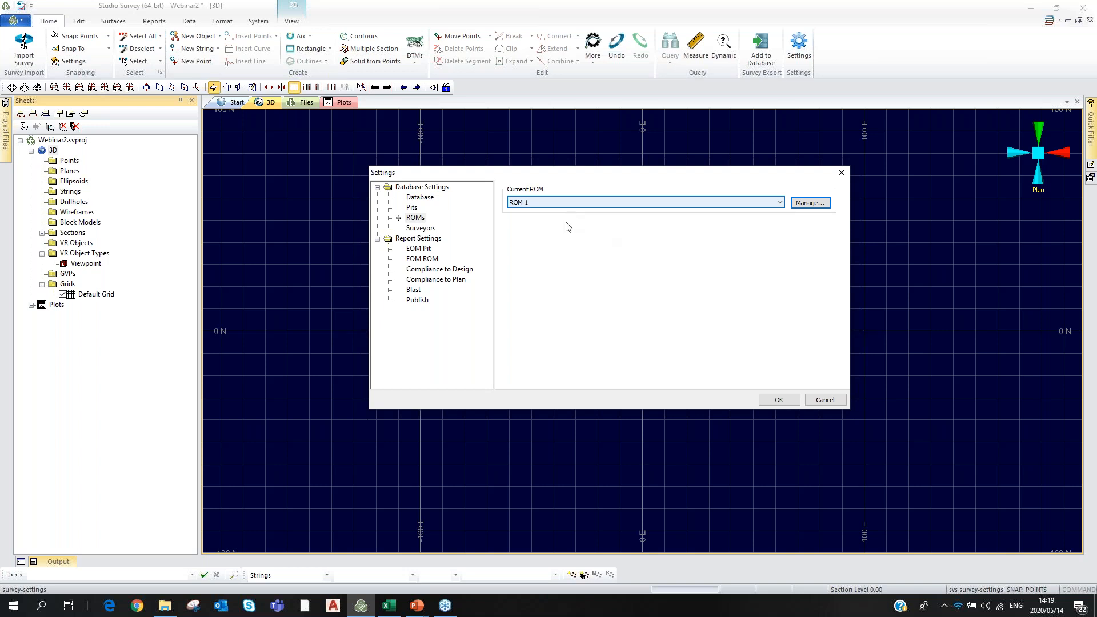
pyautogui.click(425, 228)
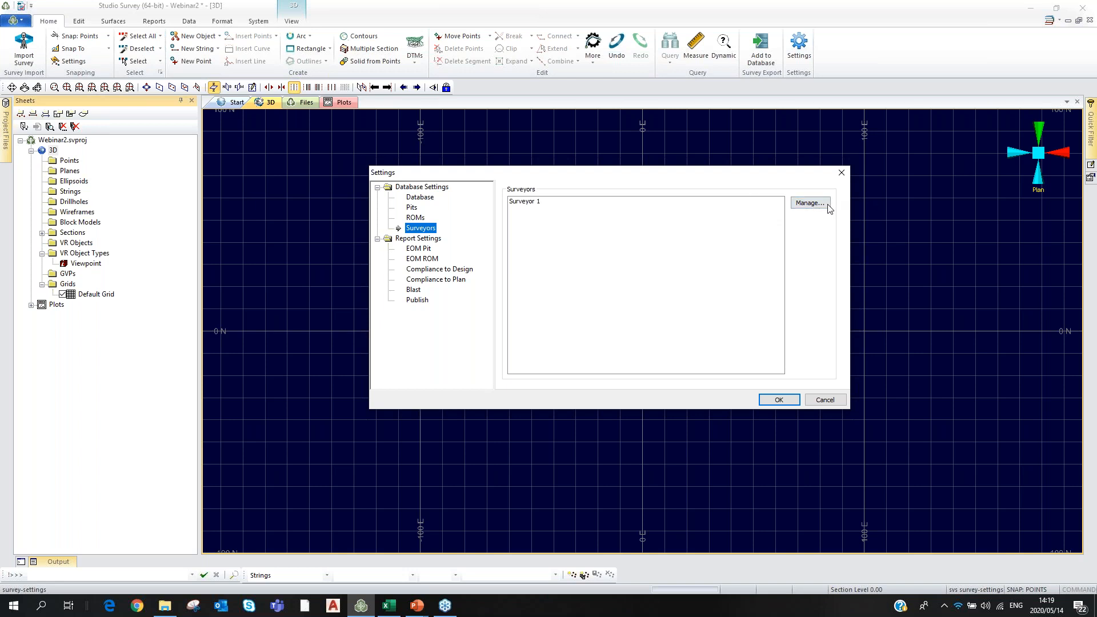
# Rename the default Surveyor 1 entry to the first surveyor's name.
pyautogui.click(807, 212)
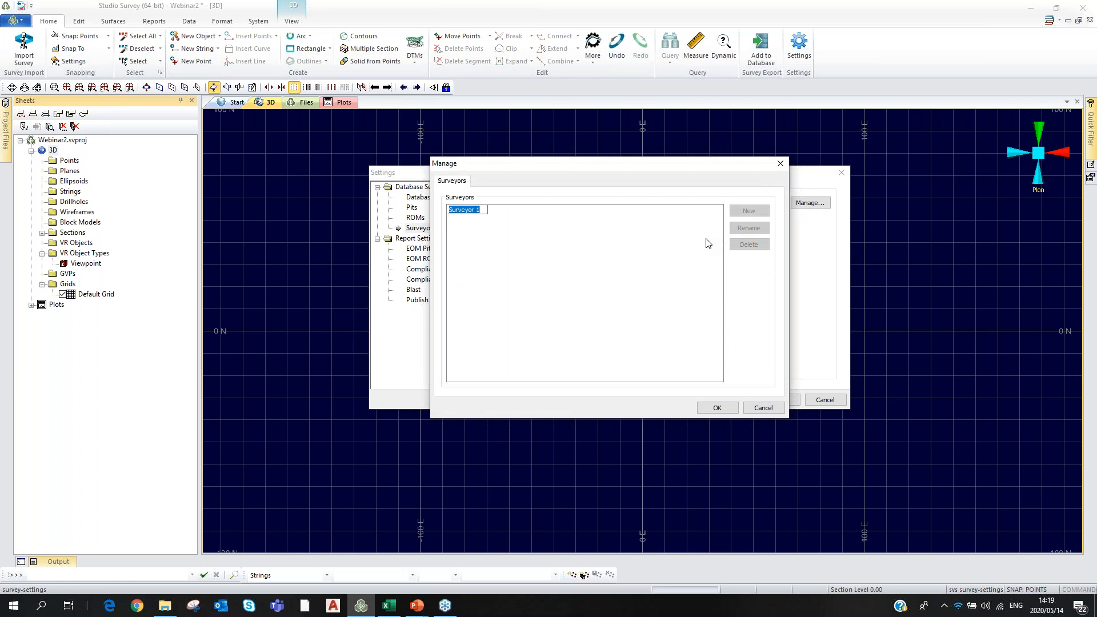
pyautogui.click(717, 406)
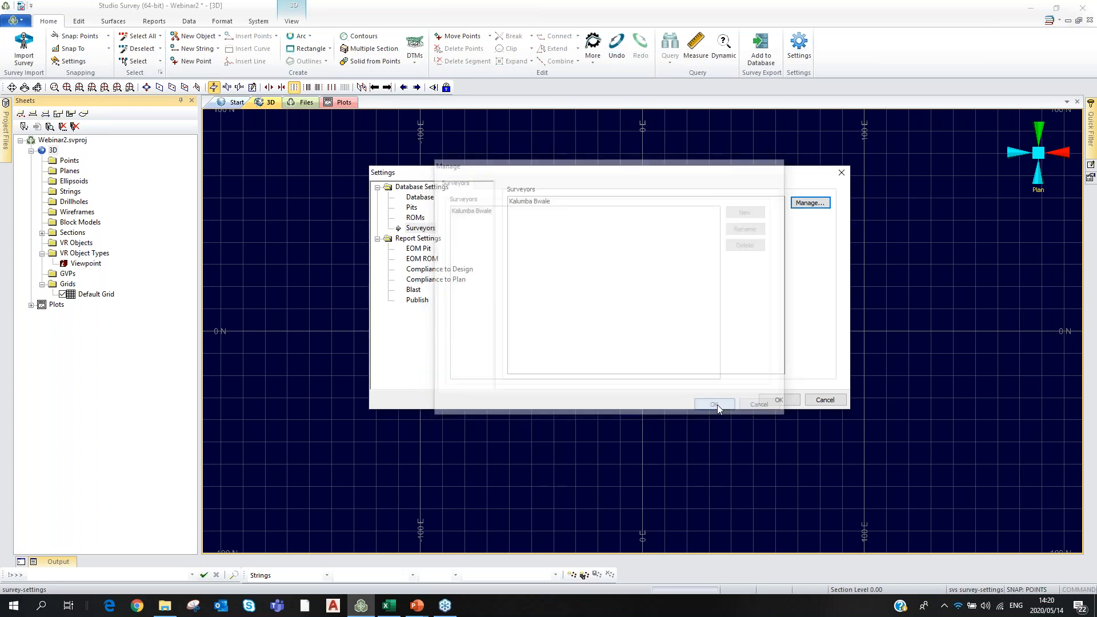
# Add a second surveyor entry and enter that person's name.
pyautogui.click(809, 207)
pyautogui.click(748, 211)
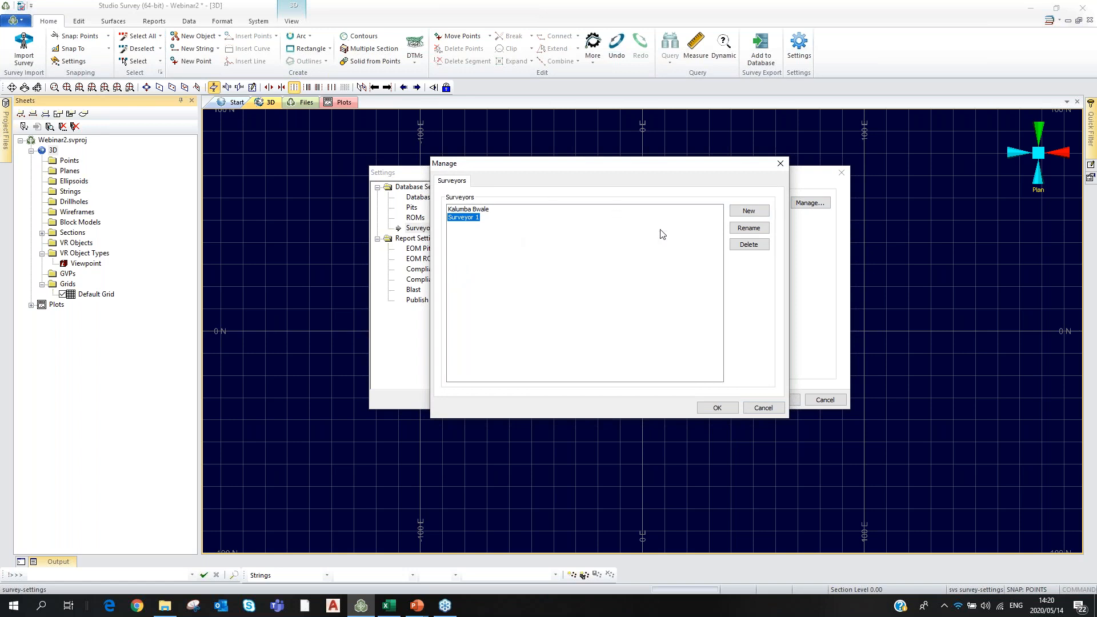
pyautogui.click(749, 228)
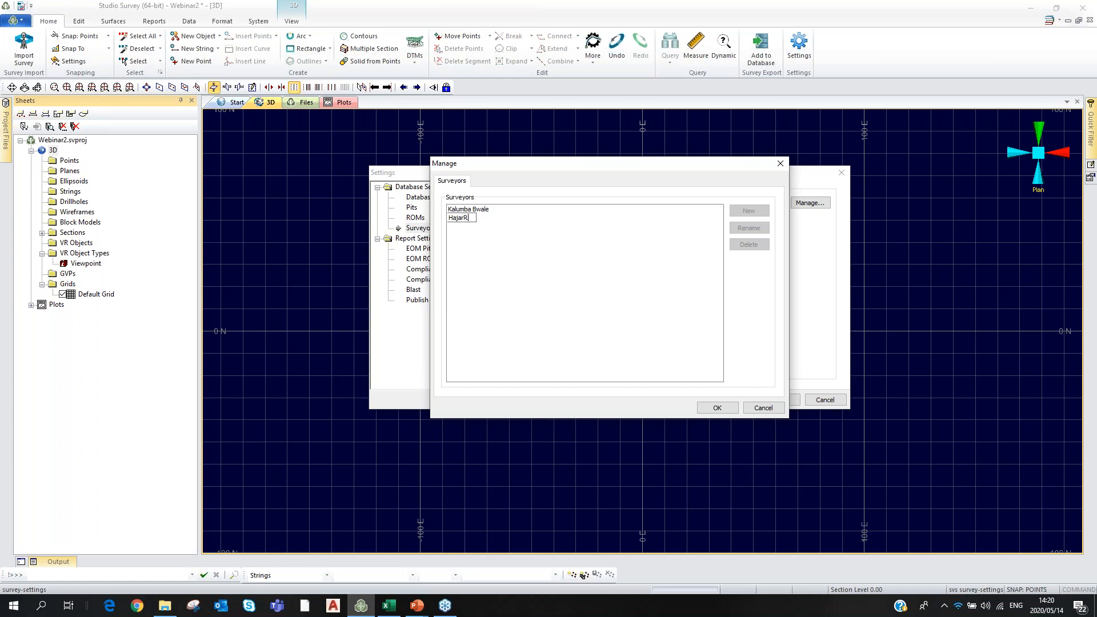
pyautogui.click(680, 298)
# Add a third surveyor, confirm the three-surveyor list, and bring up File Explorer.
pyautogui.click(748, 211)
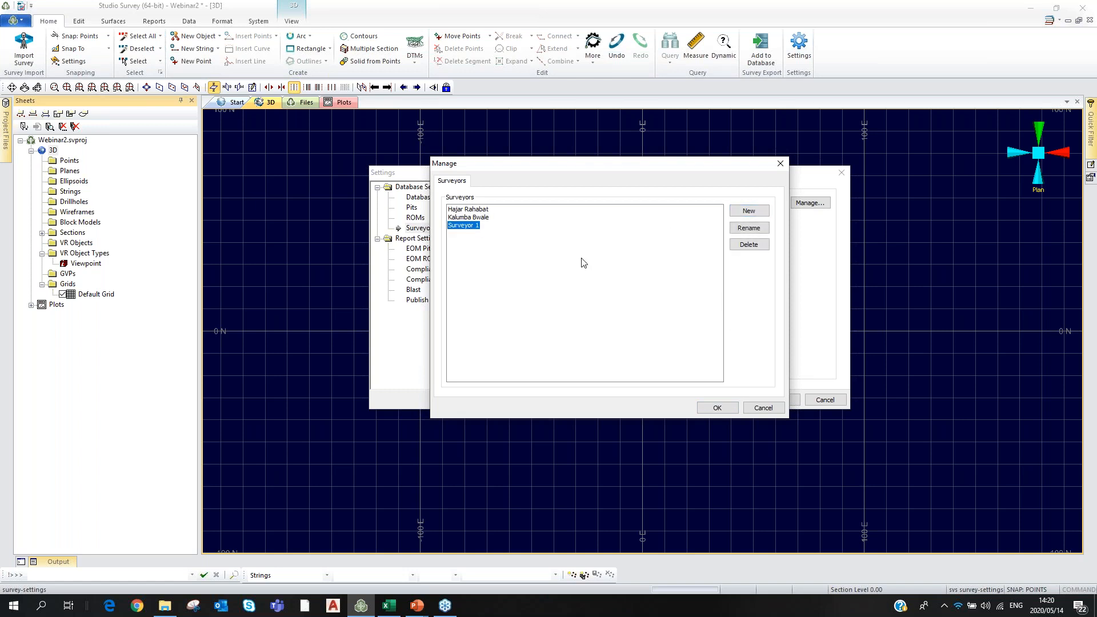
pyautogui.click(748, 227)
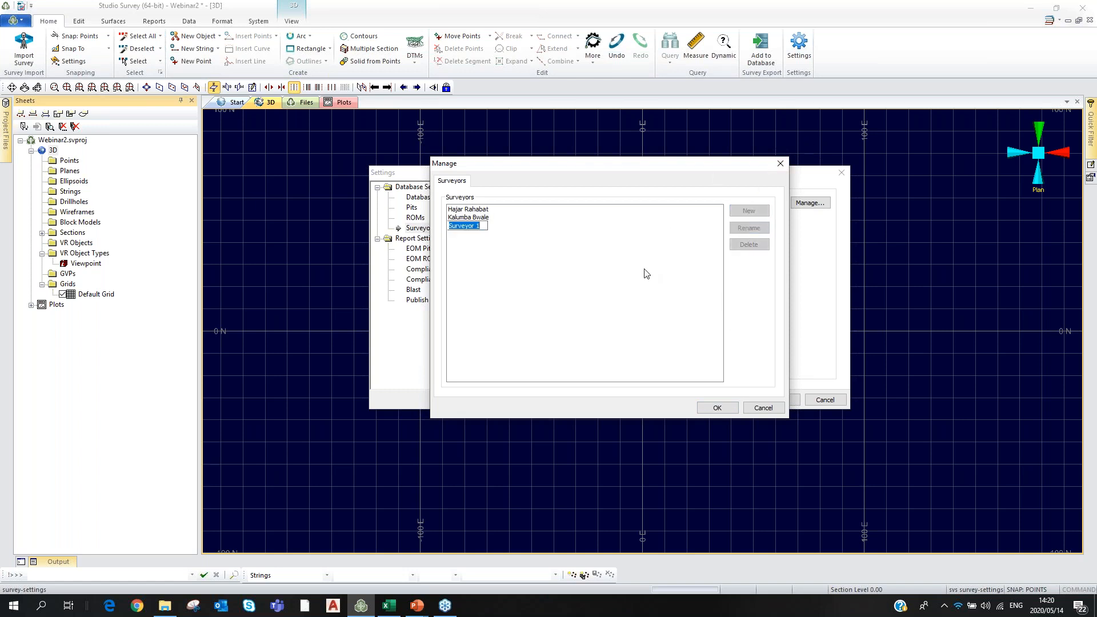
pyautogui.click(648, 268)
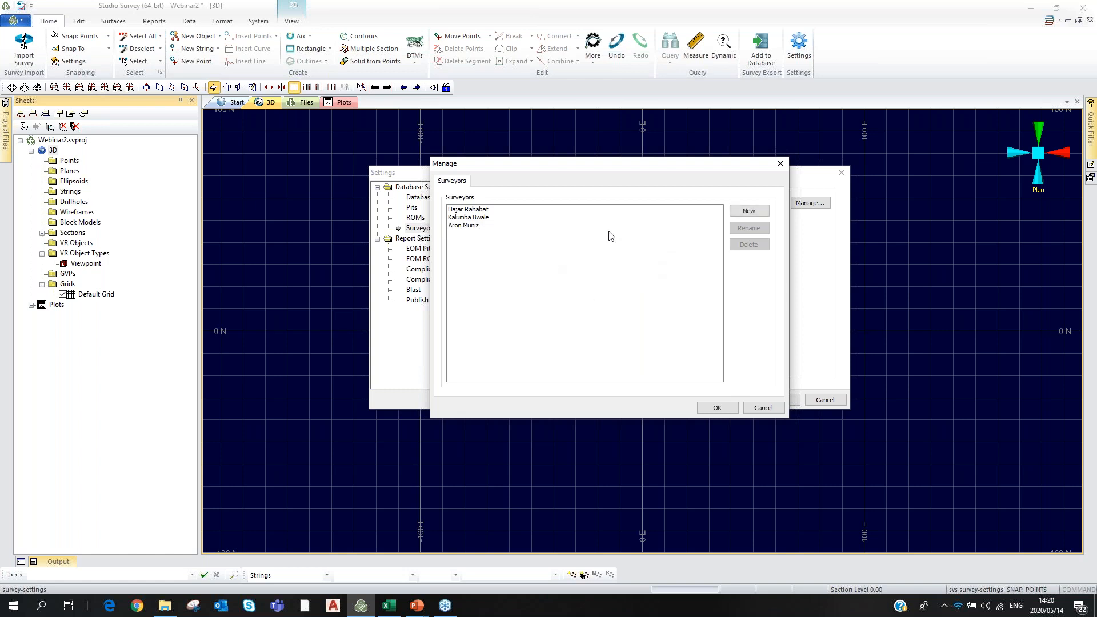
pyautogui.click(716, 408)
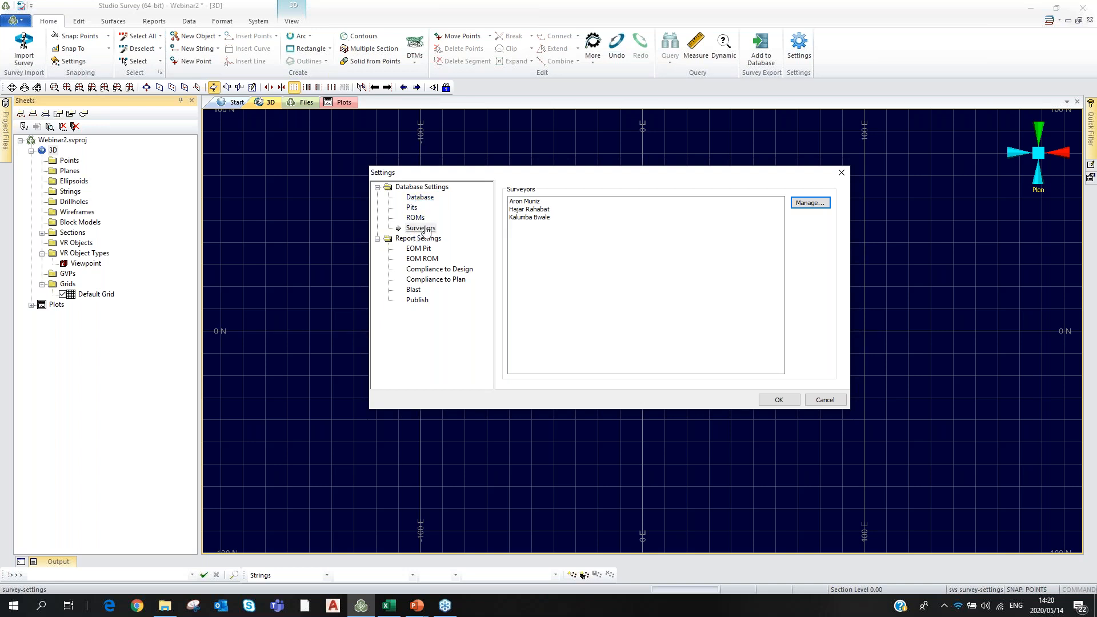
pyautogui.click(164, 609)
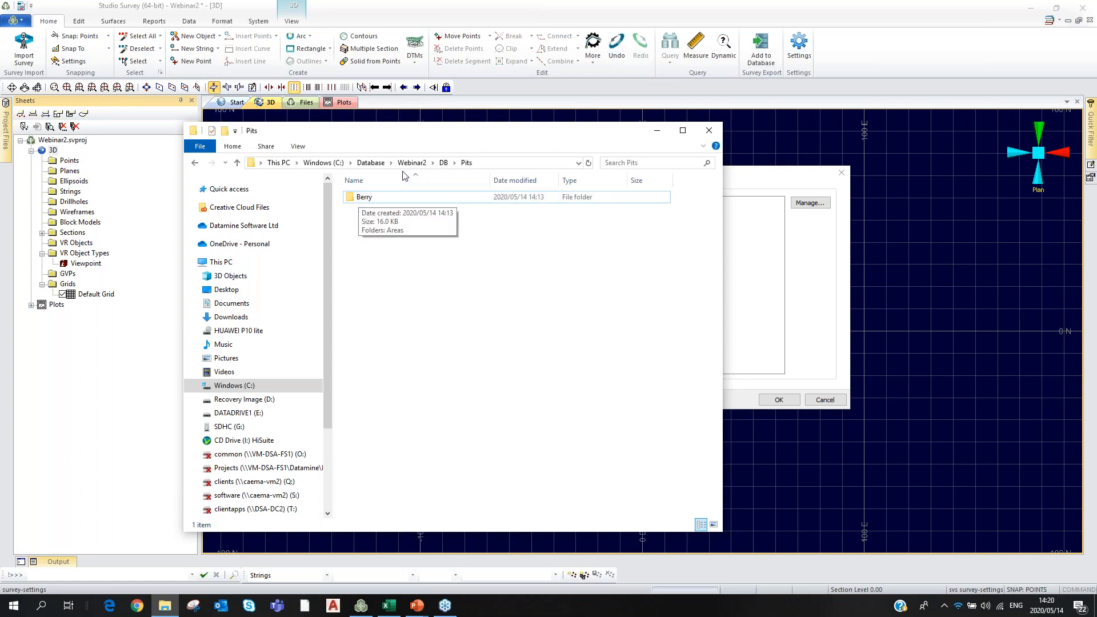
# Inspect the DB\Surveyors folder, then return to the DB folder.
pyautogui.click(445, 163)
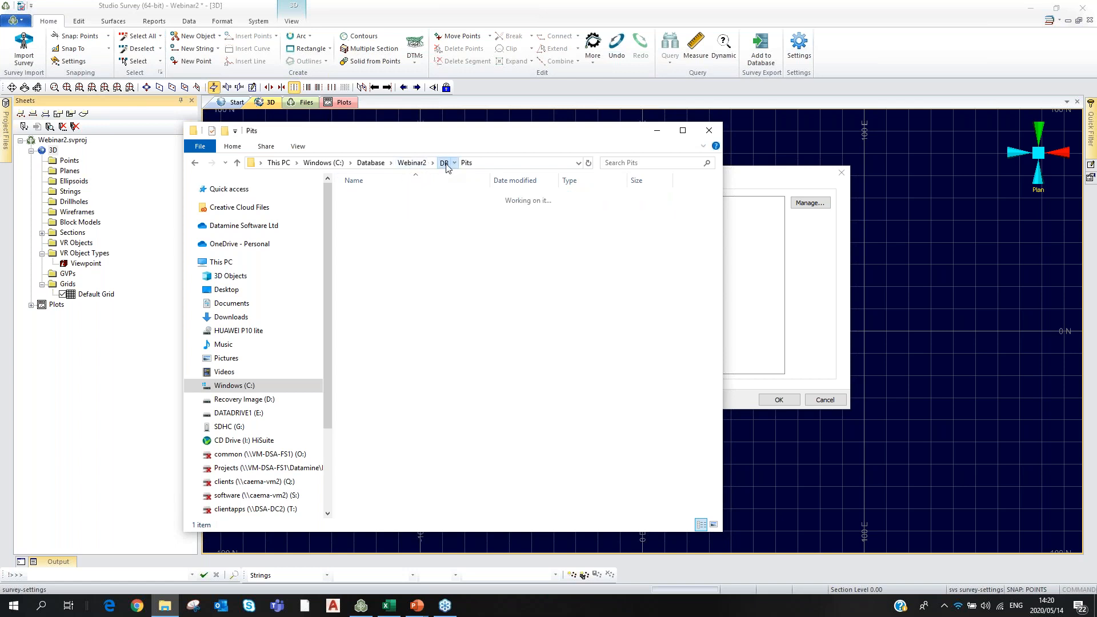
pyautogui.click(362, 246)
pyautogui.doubleClick(362, 245)
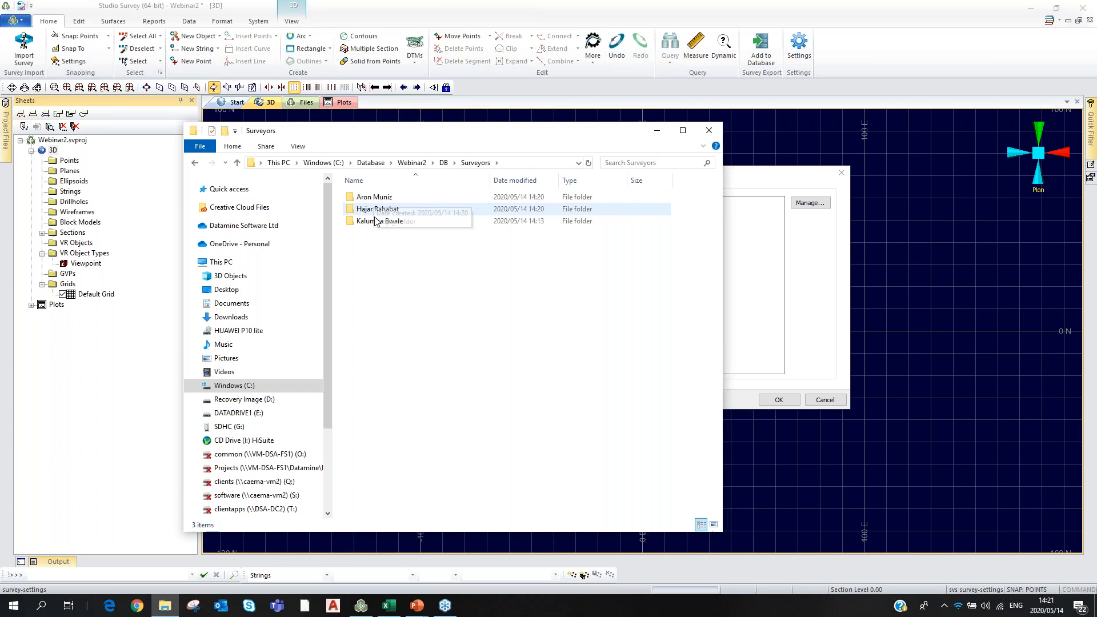
pyautogui.click(444, 163)
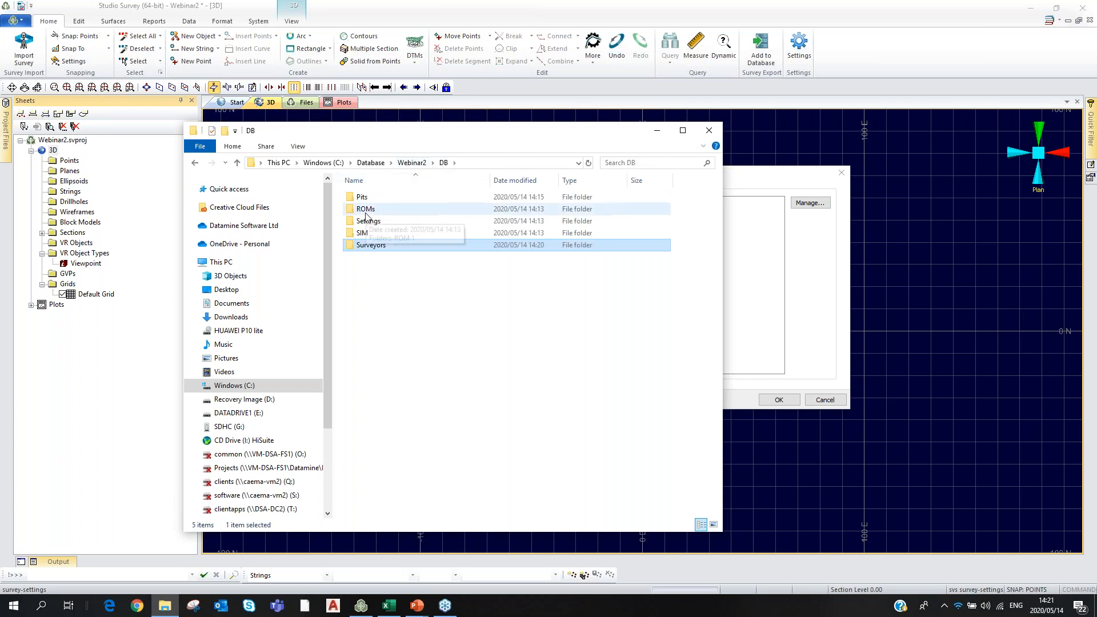
# Open Benches.dm from DB\Pits\Berry\Areas\North\Benches.
pyautogui.doubleClick(367, 199)
pyautogui.doubleClick(366, 198)
pyautogui.doubleClick(367, 198)
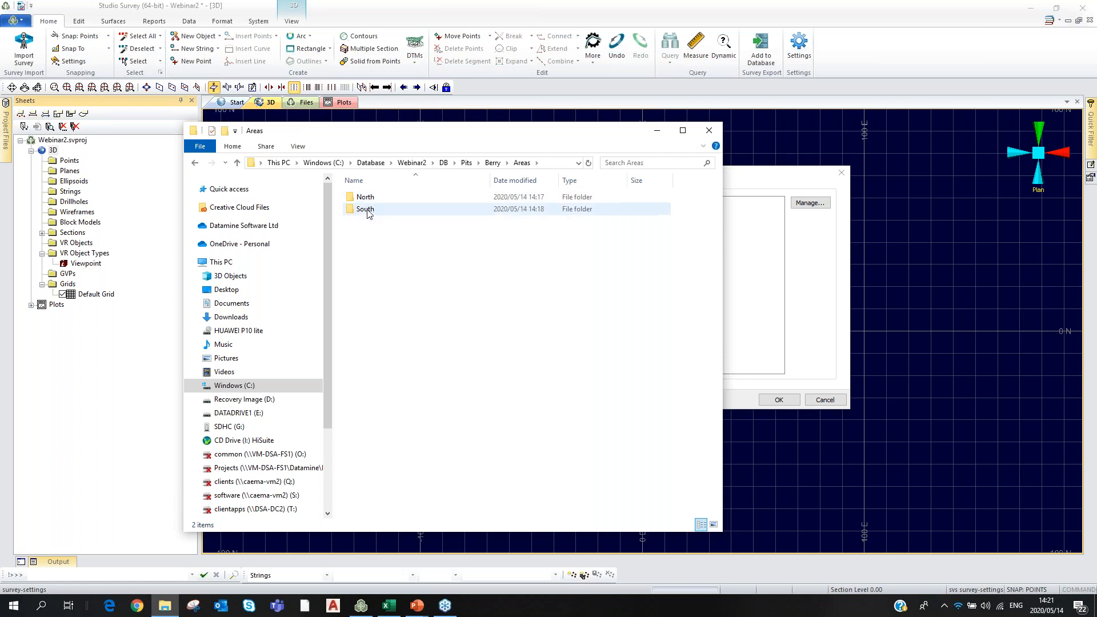
pyautogui.doubleClick(369, 197)
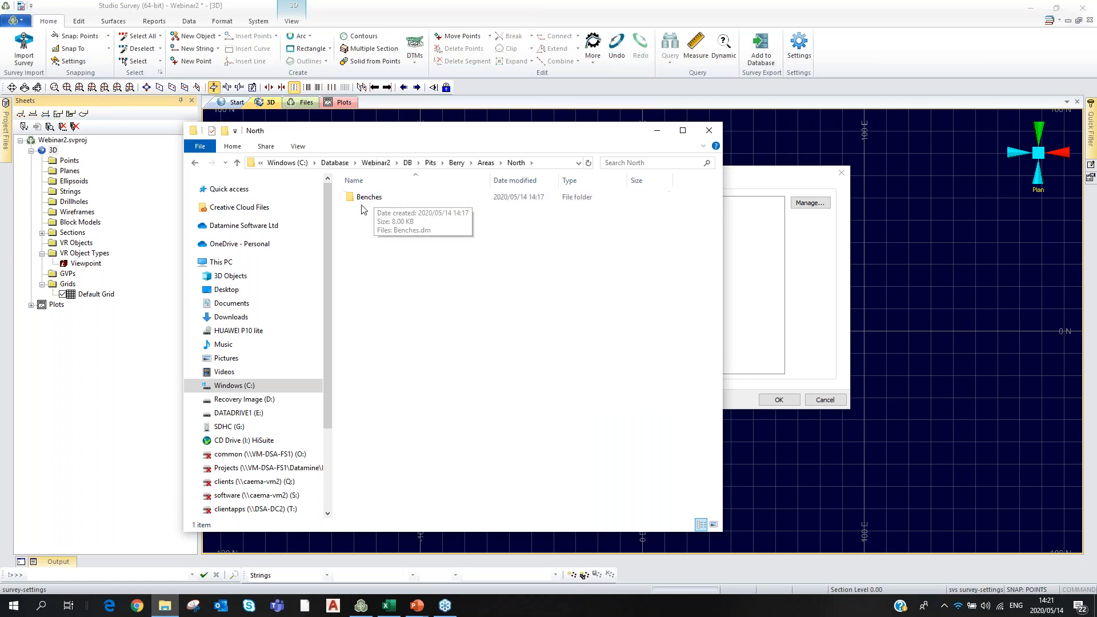
pyautogui.doubleClick(372, 199)
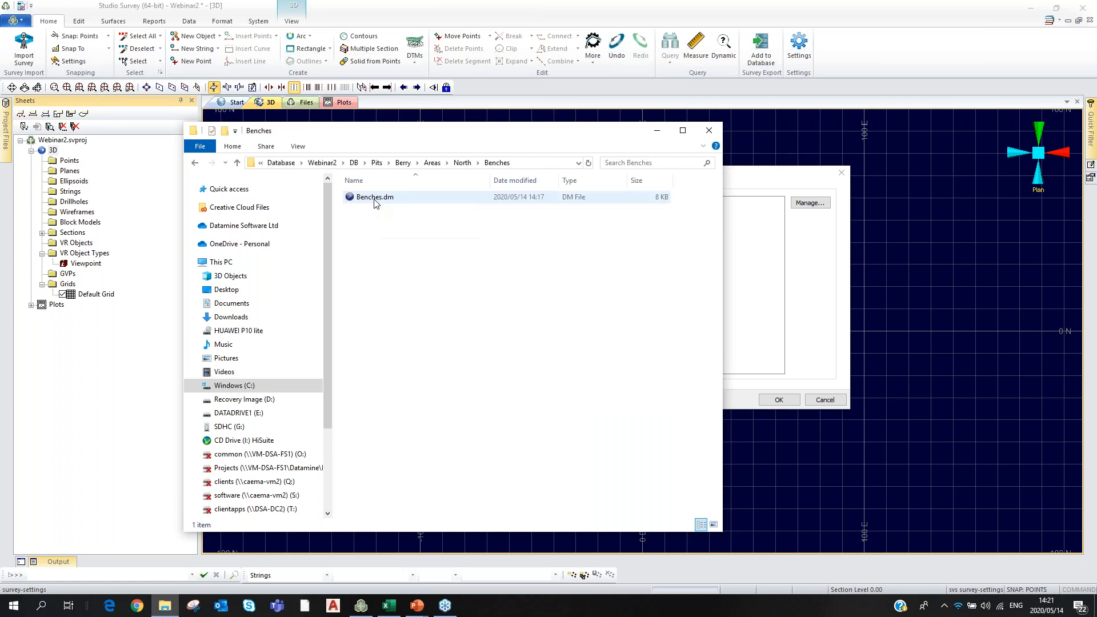
pyautogui.doubleClick(375, 199)
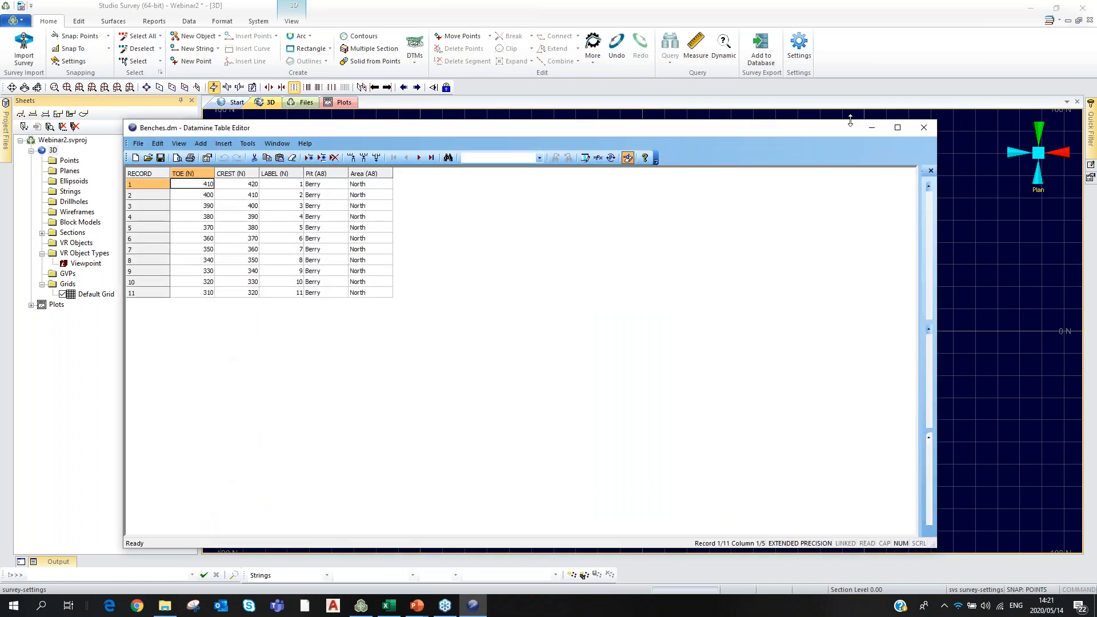
# Close the Datamine Table Editor showing the North area's Benches table.
pyautogui.click(924, 128)
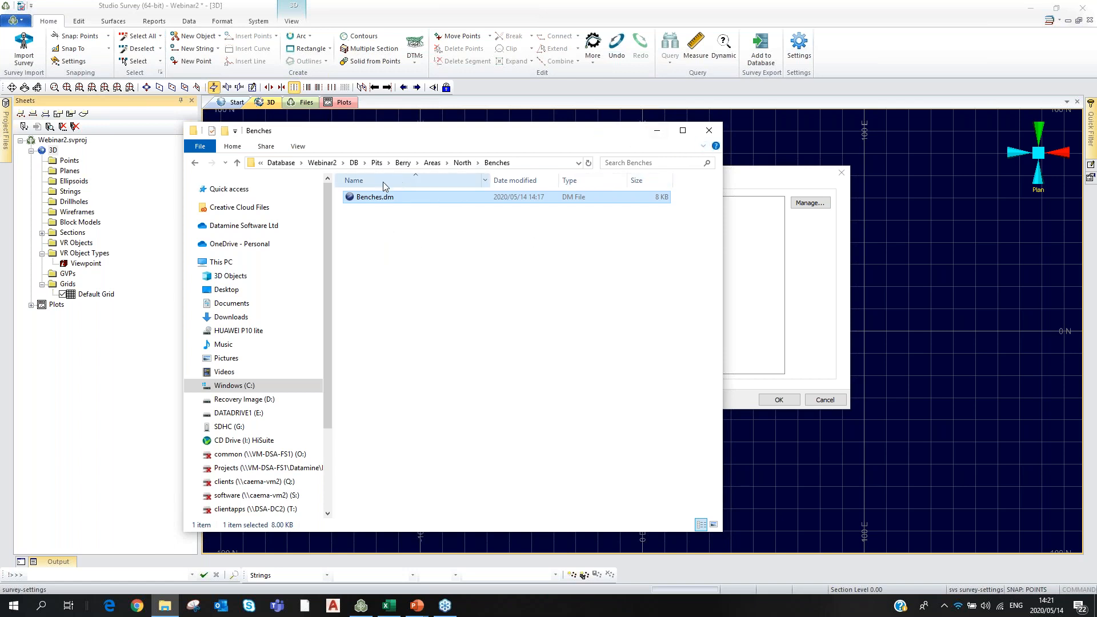
# Navigate up through Pits and Webinar2 into the DB folder, then minimise File Explorer.
pyautogui.click(463, 162)
pyautogui.click(432, 162)
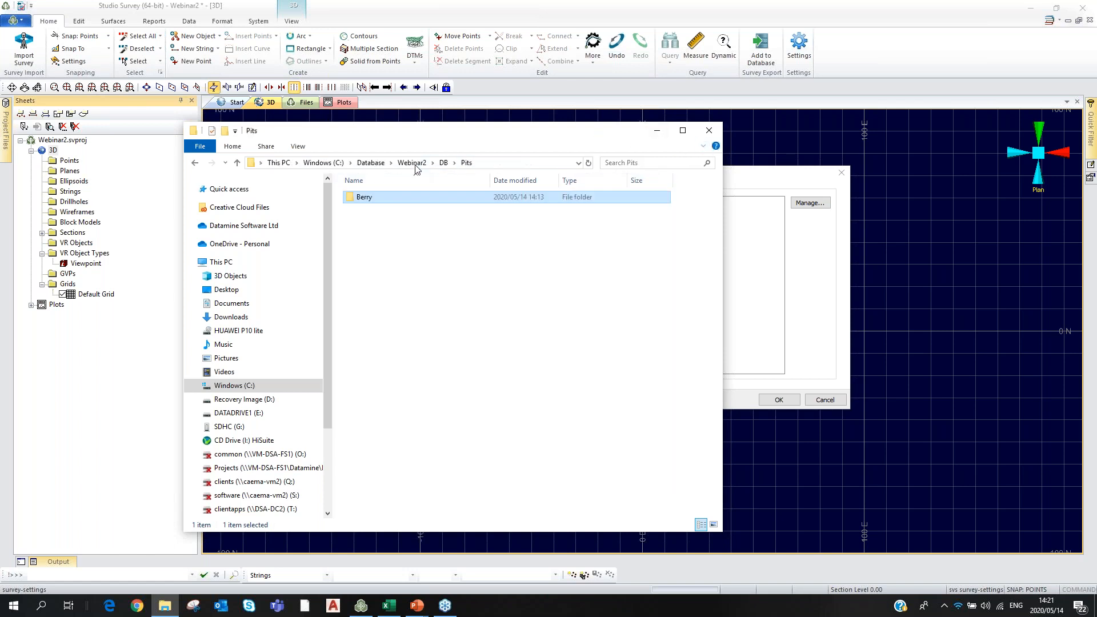
pyautogui.click(412, 163)
pyautogui.doubleClick(368, 196)
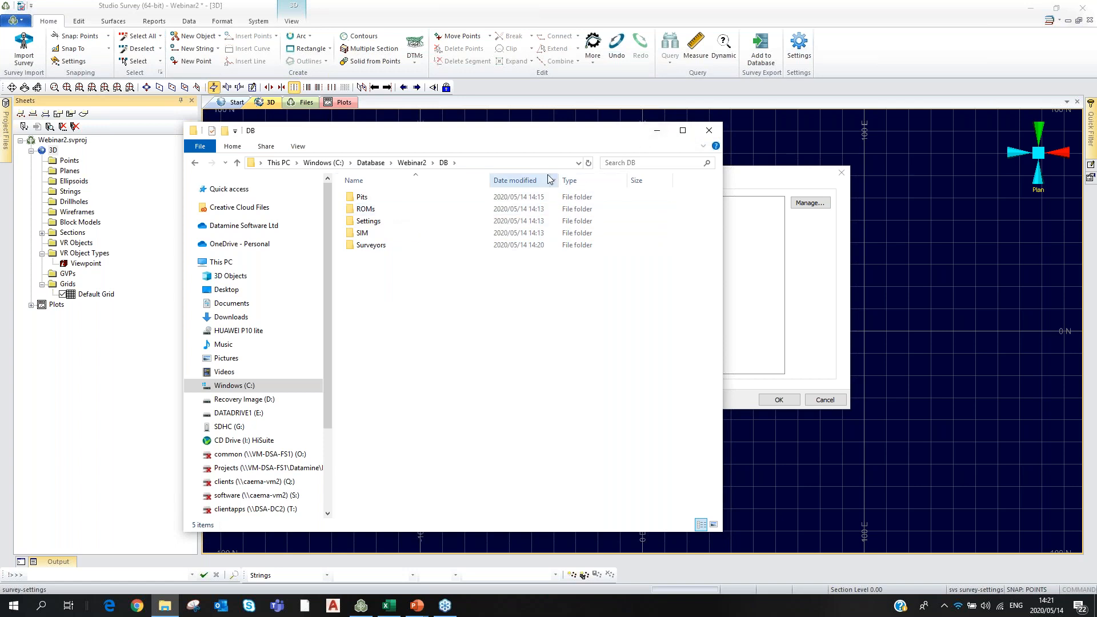
pyautogui.click(657, 131)
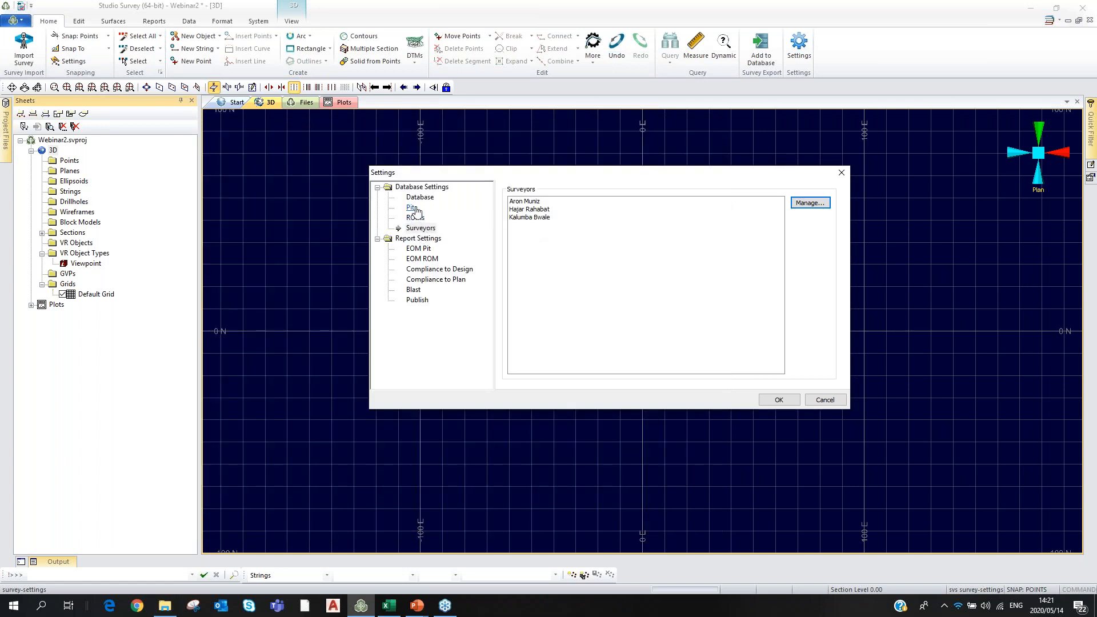
# Review the EOM Pit plot template and the EOM ROM, Compliance, Blast and Publish report settings.
pyautogui.click(424, 251)
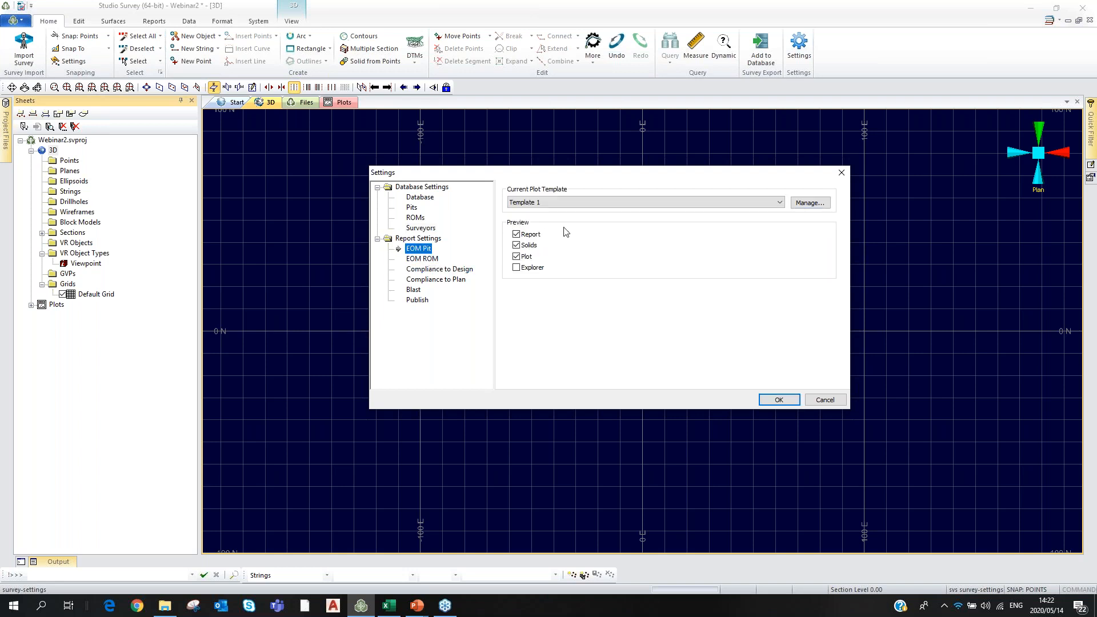
pyautogui.click(780, 204)
pyautogui.click(780, 206)
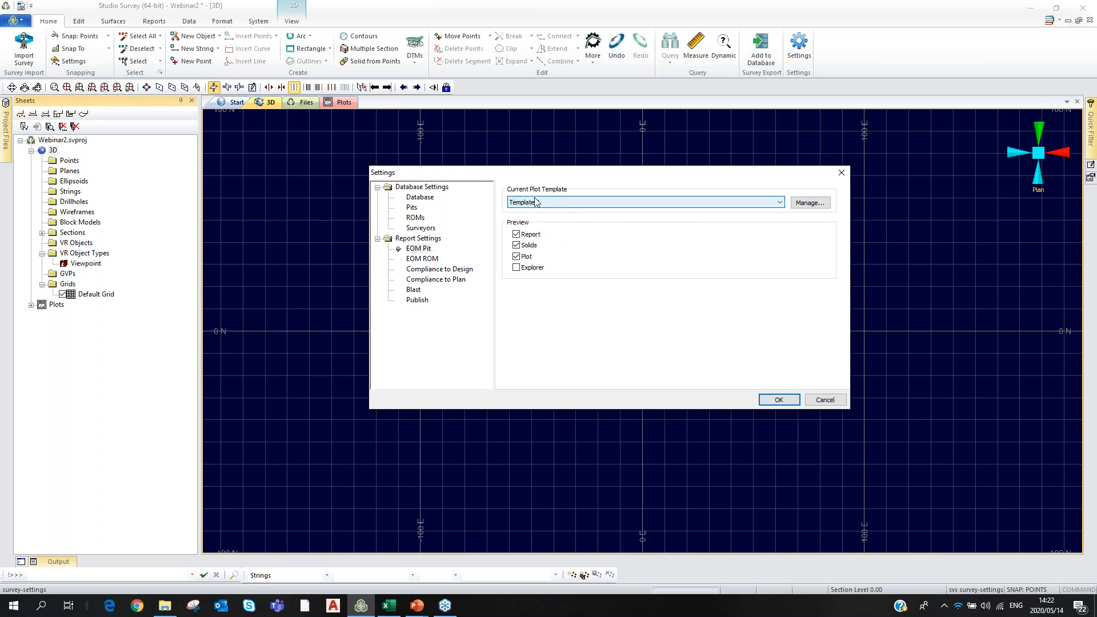
pyautogui.write('1')
pyautogui.click(422, 258)
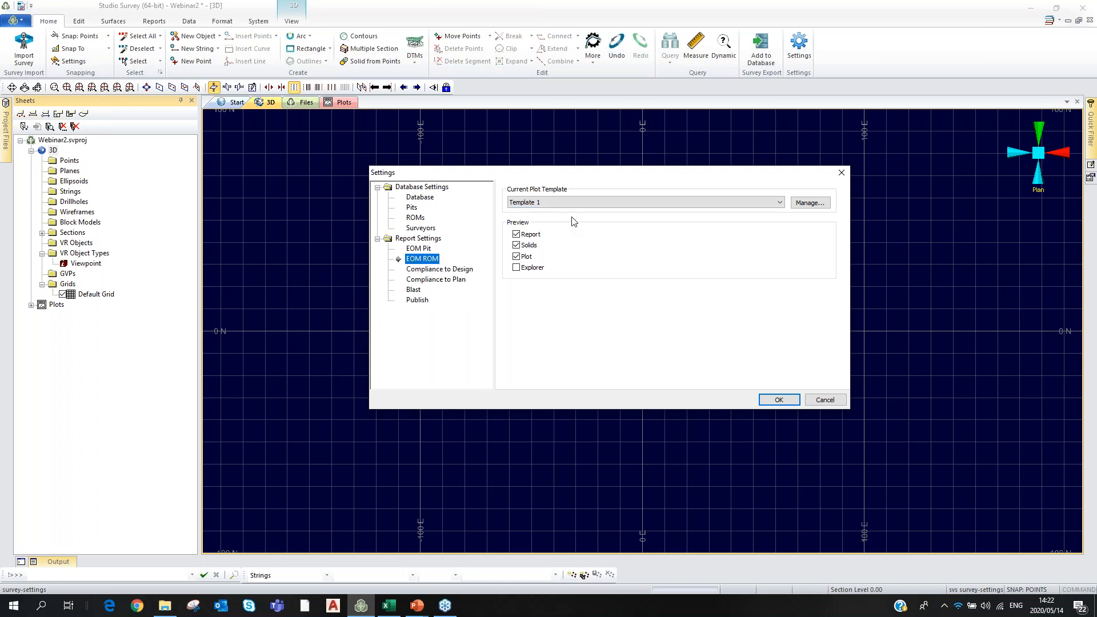
pyautogui.click(436, 271)
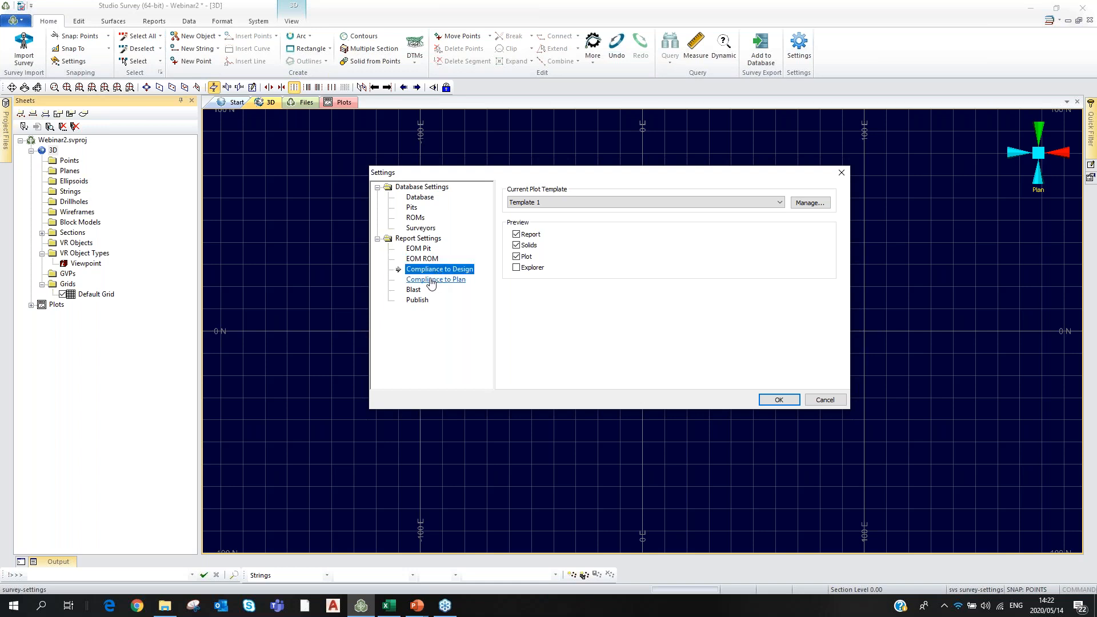
pyautogui.click(431, 281)
pyautogui.click(413, 290)
pyautogui.click(417, 301)
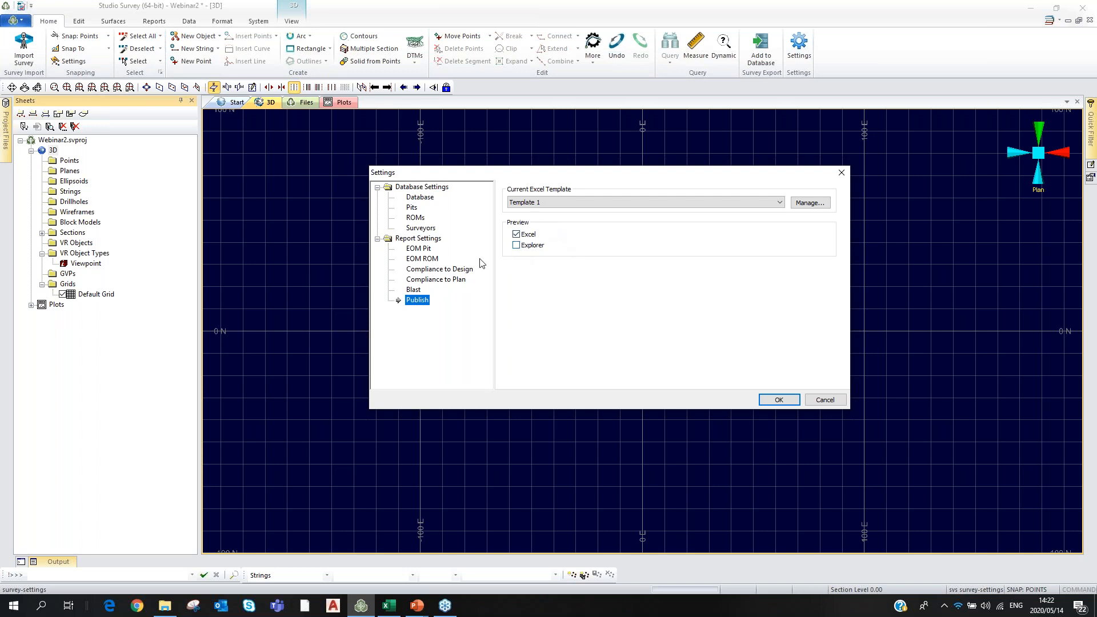
# Try Template 2, then set the Publish Excel template back to Template 1.
pyautogui.click(780, 204)
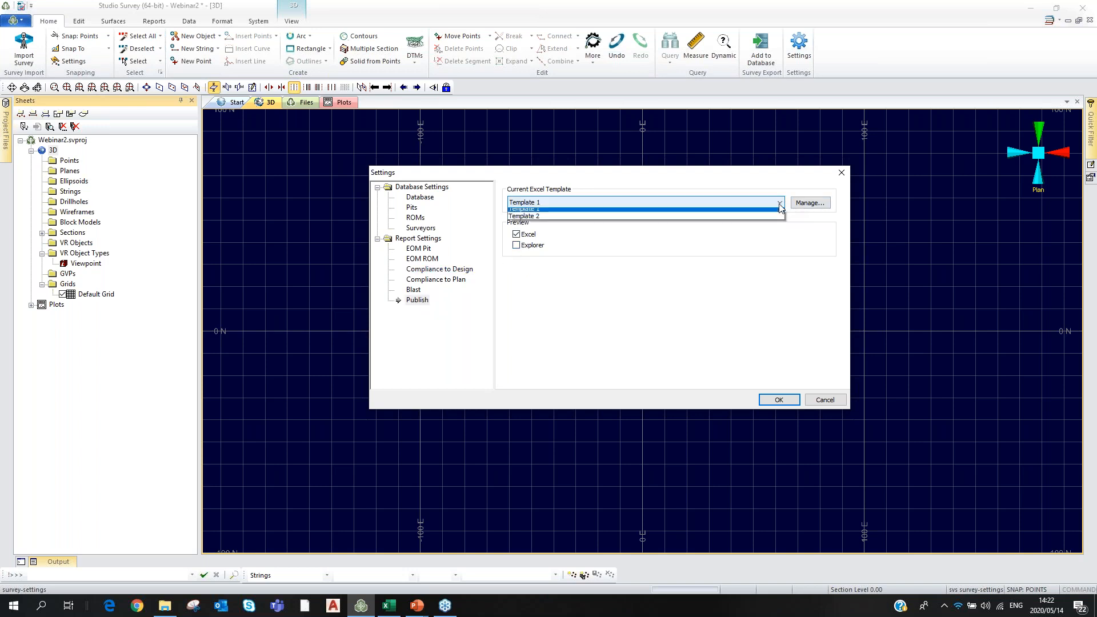
pyautogui.click(780, 204)
pyautogui.click(780, 204)
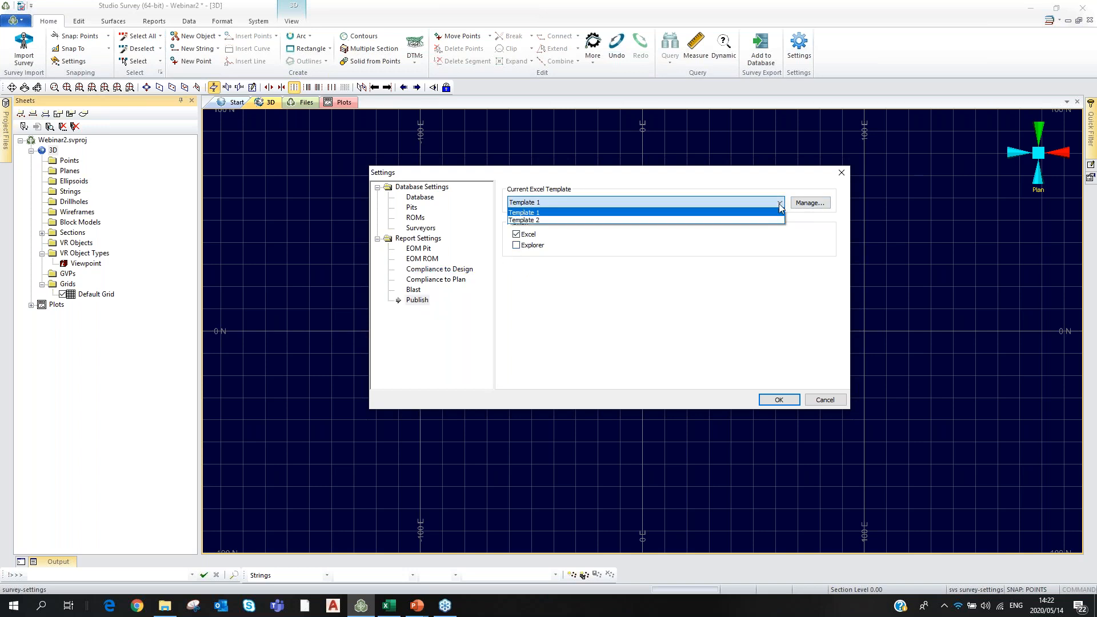
pyautogui.click(566, 213)
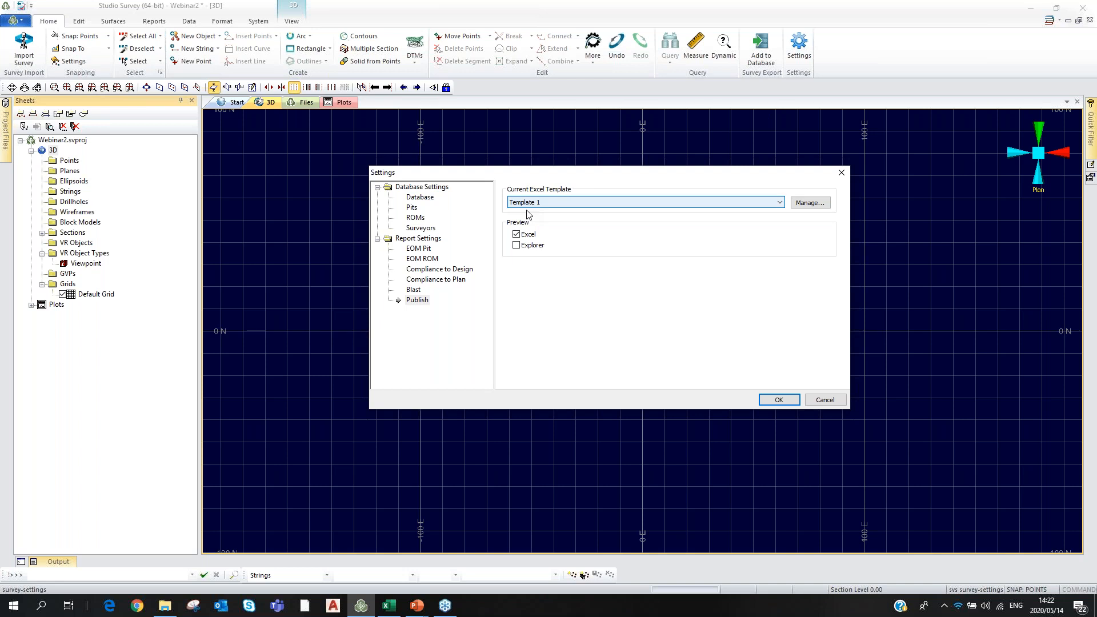
pyautogui.click(779, 202)
pyautogui.click(567, 221)
pyautogui.click(779, 202)
pyautogui.click(655, 213)
# Check the Pits and Surveyors pages, then accept the settings with OK.
pyautogui.click(412, 208)
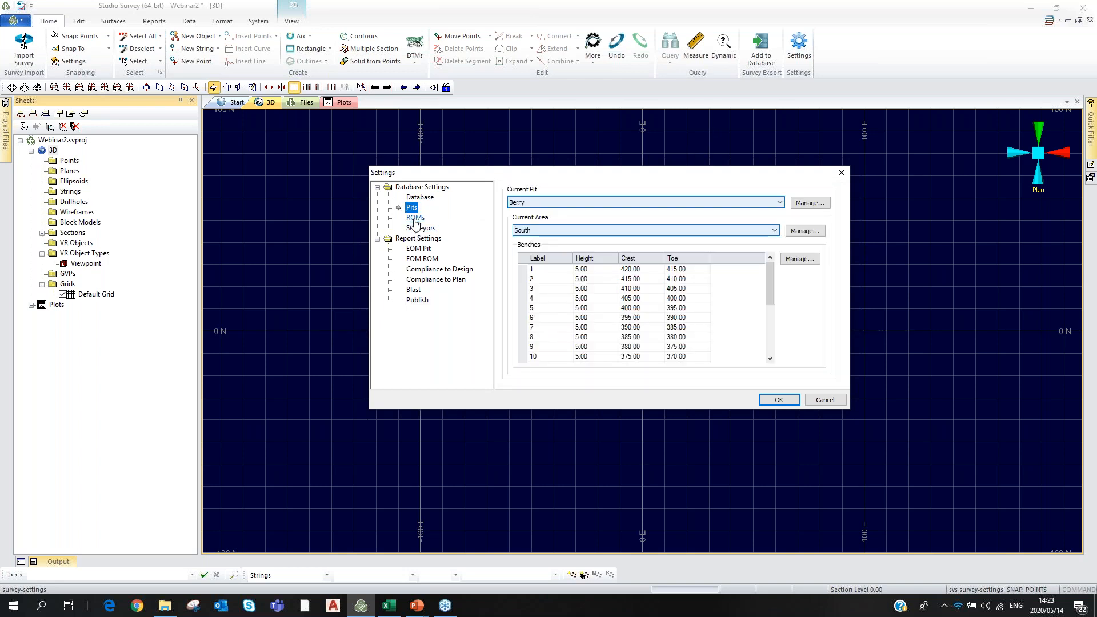
pyautogui.click(419, 228)
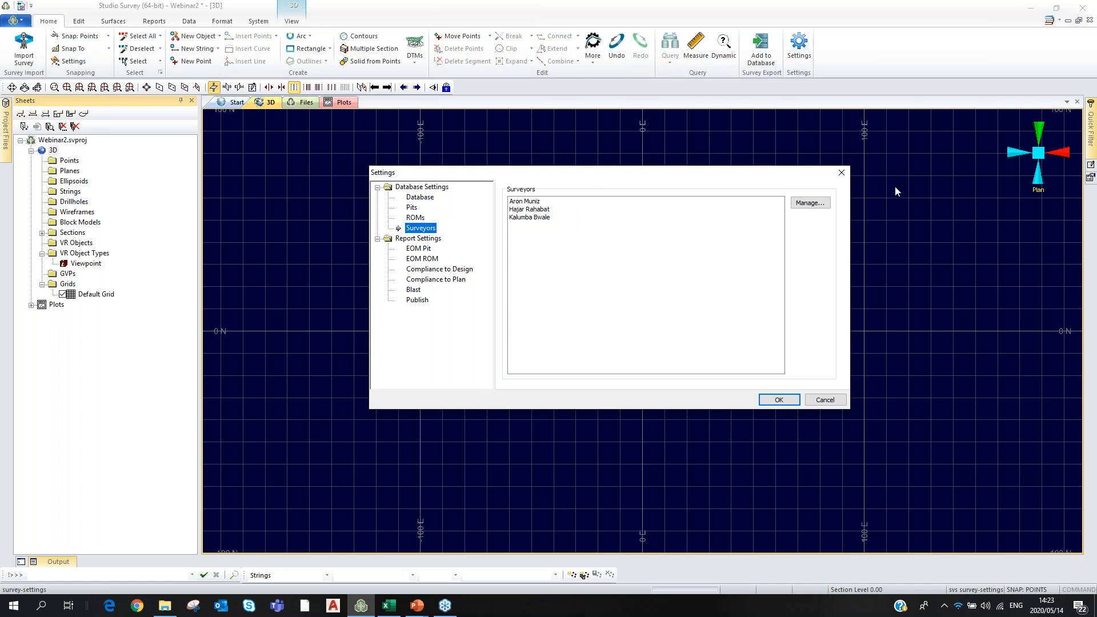
pyautogui.click(779, 399)
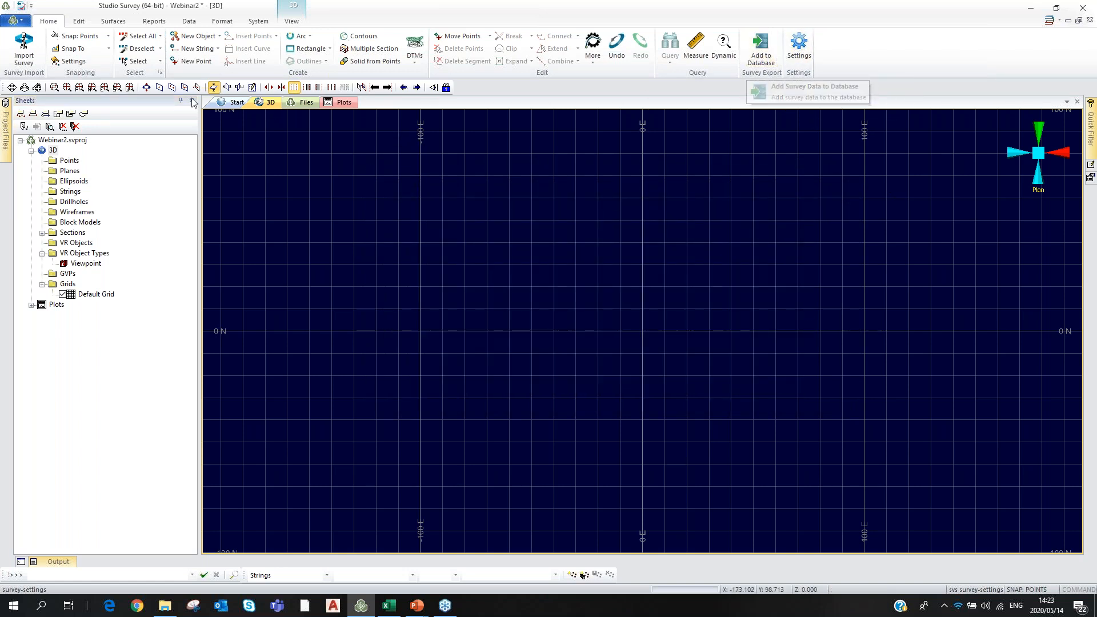
# Open the survey instrument import module and start processing a Leica survey job.
pyautogui.click(24, 54)
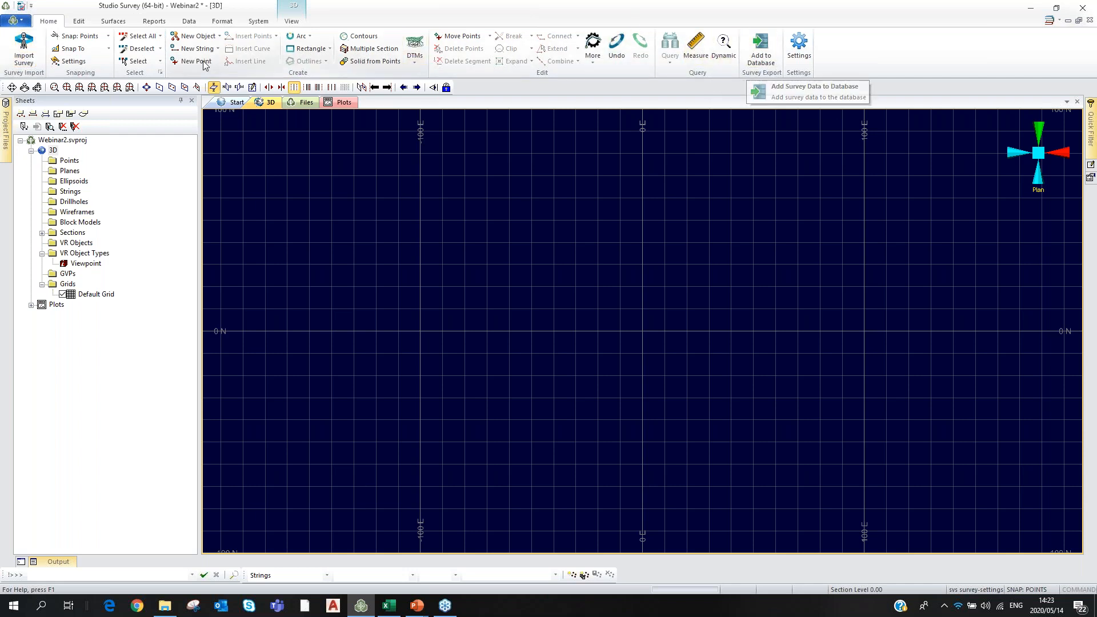
pyautogui.click(22, 51)
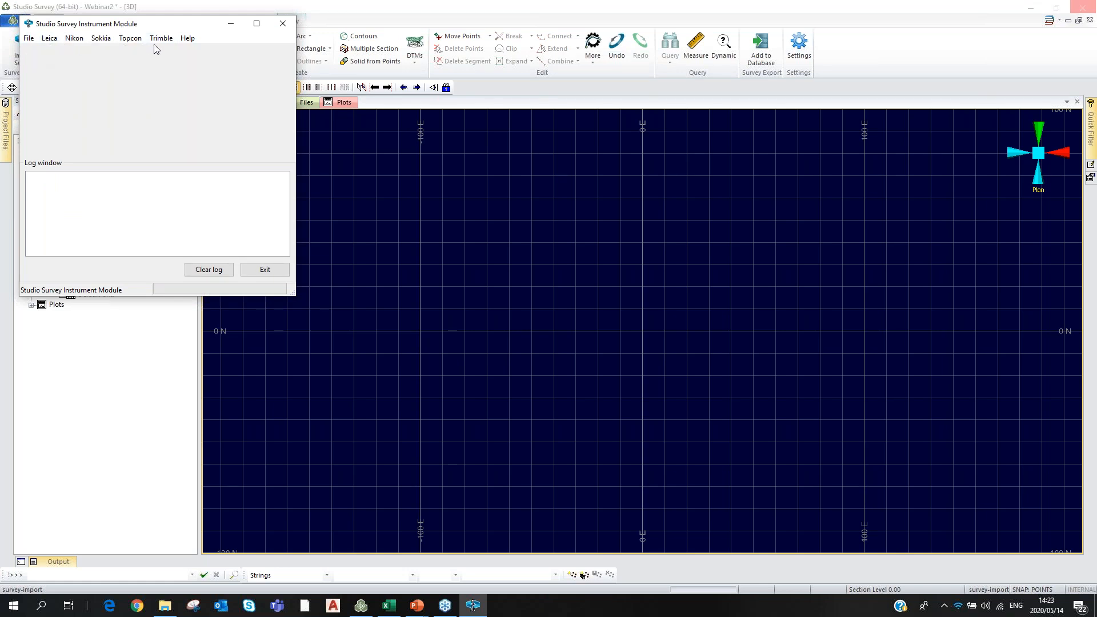
pyautogui.click(50, 40)
pyautogui.click(58, 52)
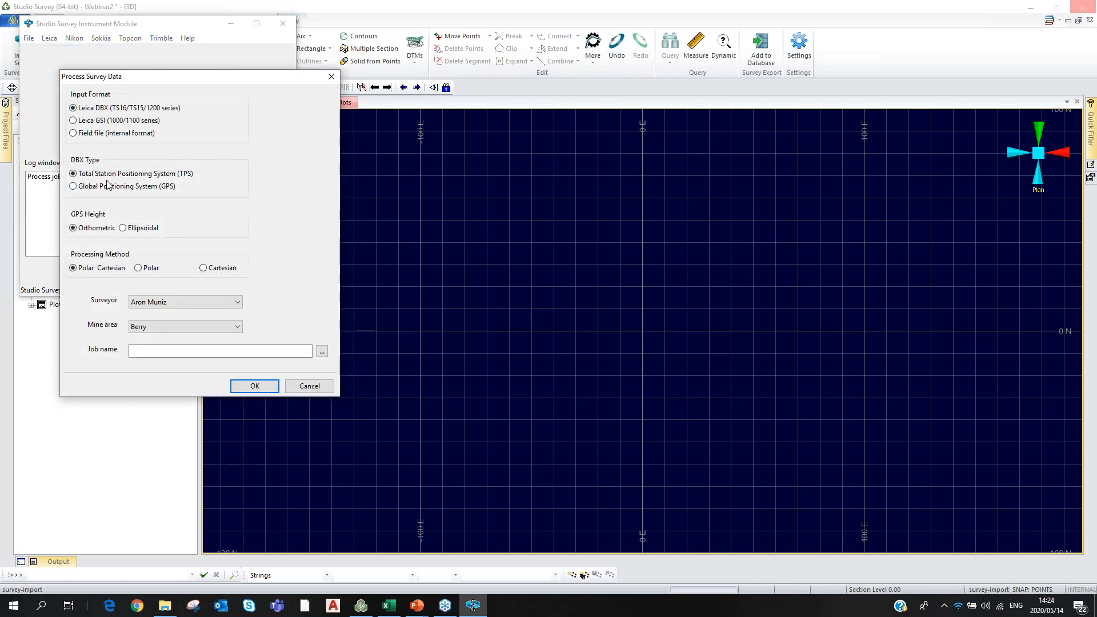
# Switch the data type to GPS and back to total station, then cancel and close the import module.
pyautogui.click(73, 187)
pyautogui.click(74, 174)
pyautogui.click(331, 77)
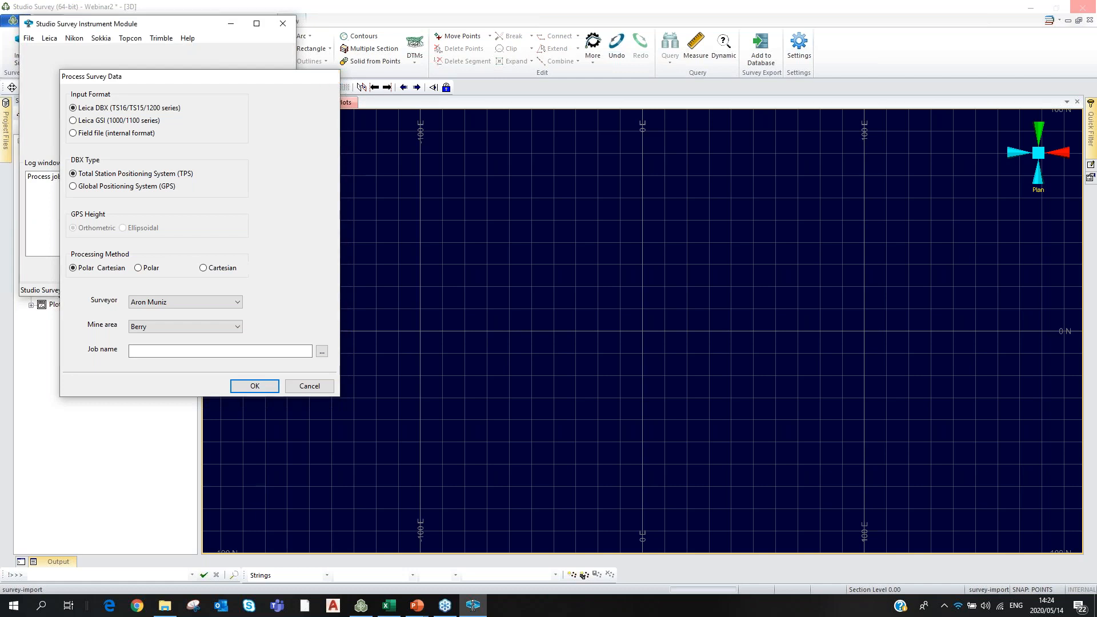
pyautogui.click(263, 270)
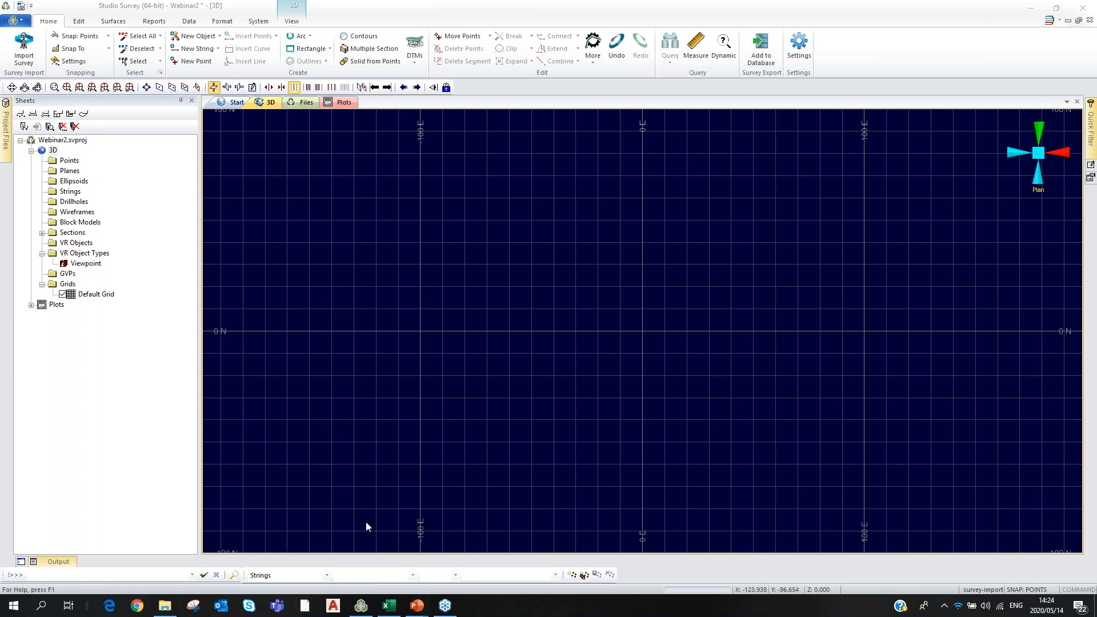
# Restore down Studio Survey from full screen and minimise the PowerPoint presentation.
pyautogui.click(1058, 10)
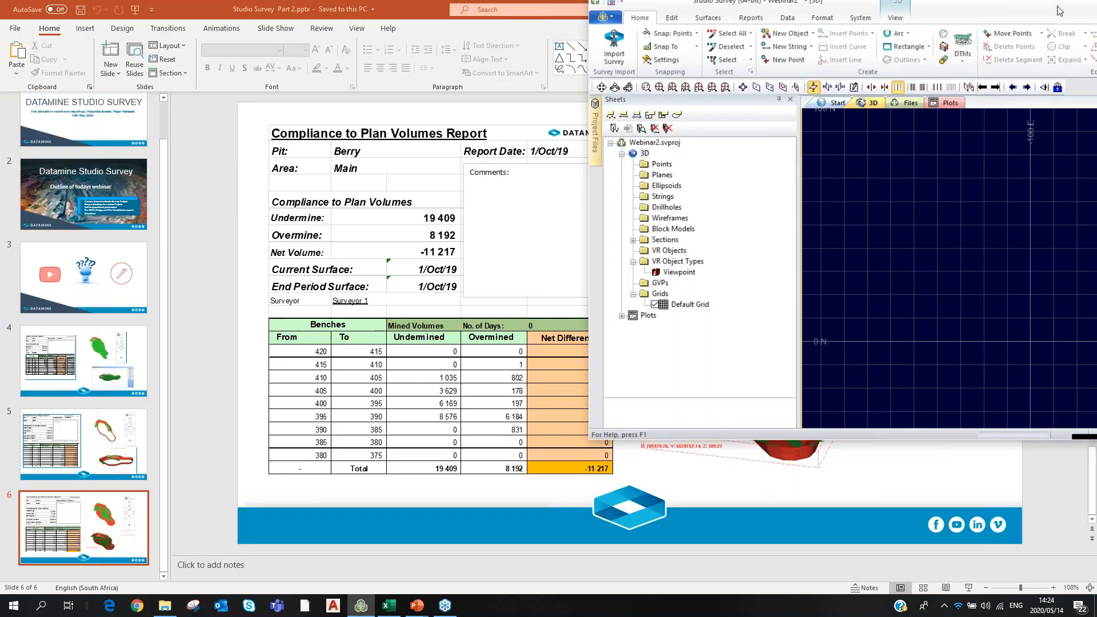
pyautogui.moveTo(1061, 10); pyautogui.dragTo(1096, 12)
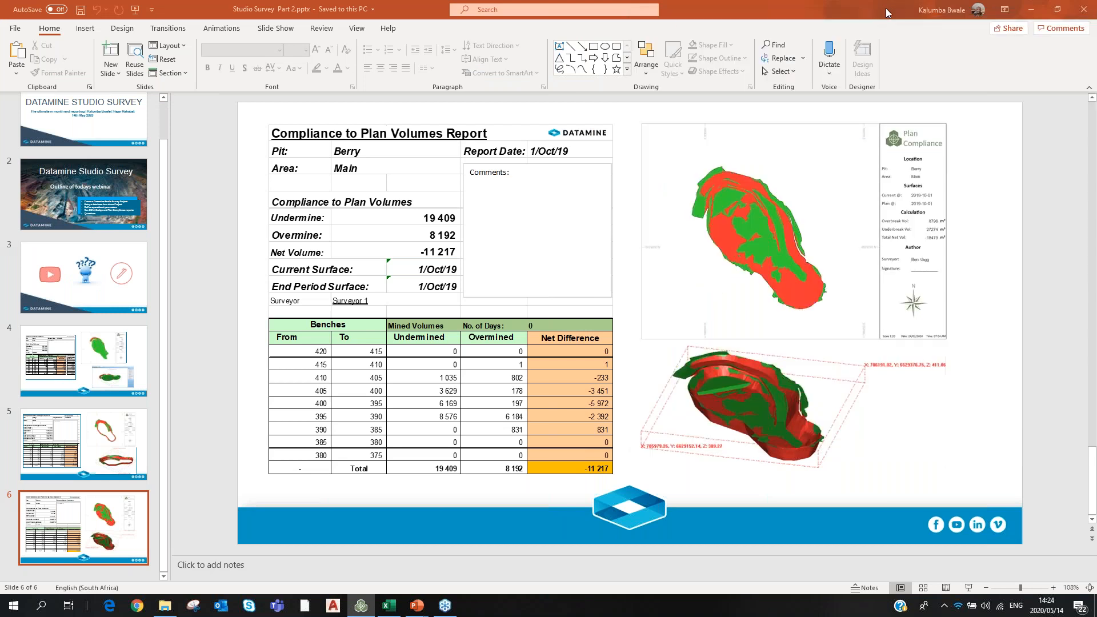
pyautogui.click(1032, 14)
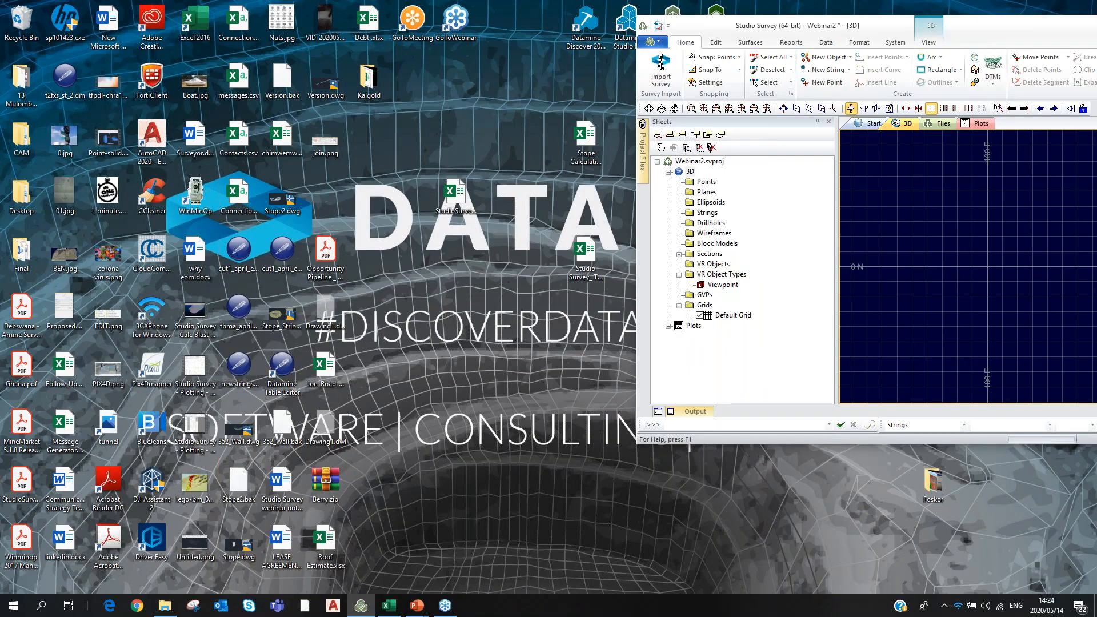
# Reposition and enlarge the Studio Survey window to fill most of the desktop.
pyautogui.moveTo(1010, 29); pyautogui.dragTo(475, 117)
pyautogui.moveTo(924, 310); pyautogui.dragTo(1023, 36)
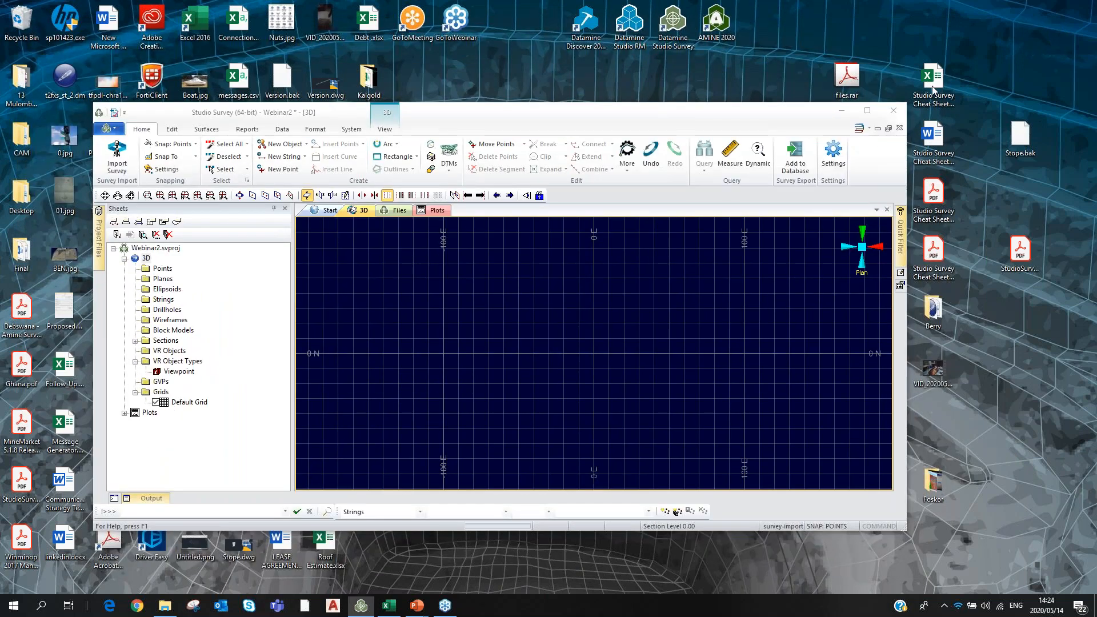
pyautogui.moveTo(775, 122); pyautogui.dragTo(857, 126)
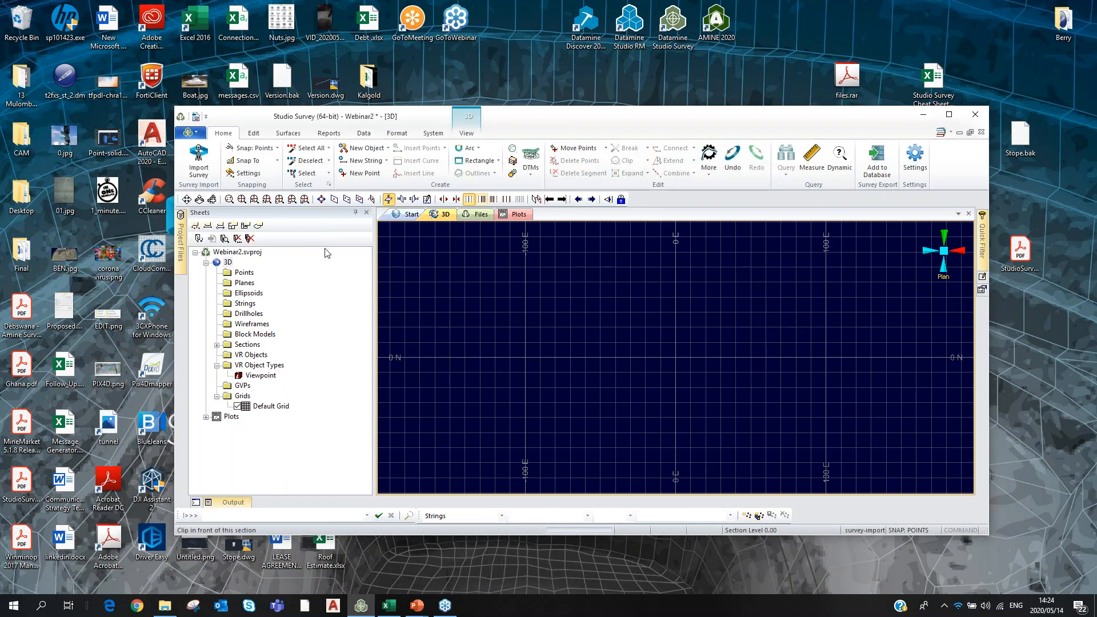
pyautogui.moveTo(139, 400); pyautogui.dragTo(27, 407)
pyautogui.moveTo(579, 107); pyautogui.dragTo(579, 22)
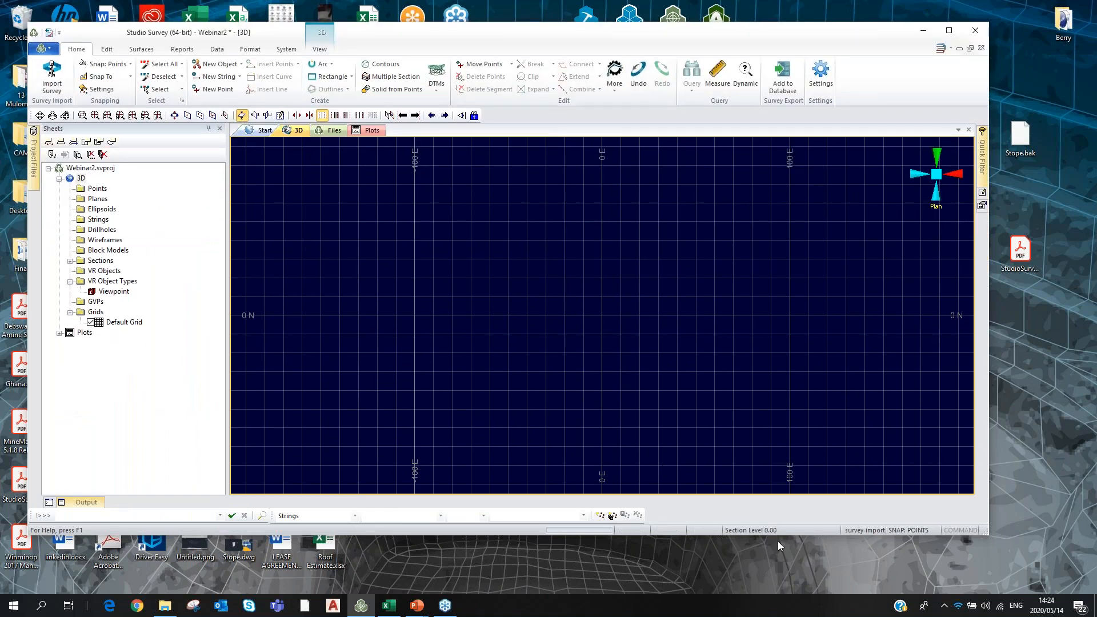
pyautogui.moveTo(784, 535); pyautogui.dragTo(781, 563)
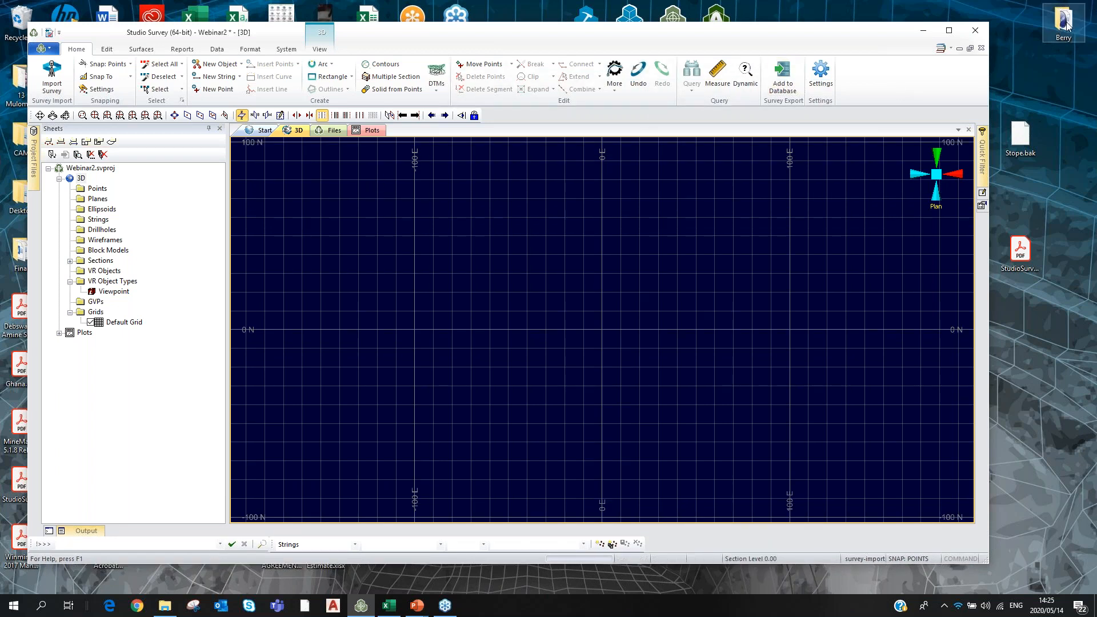
# Hide the default grid and digitise the outer pit boundary as a closed string.
pyautogui.click(210, 81)
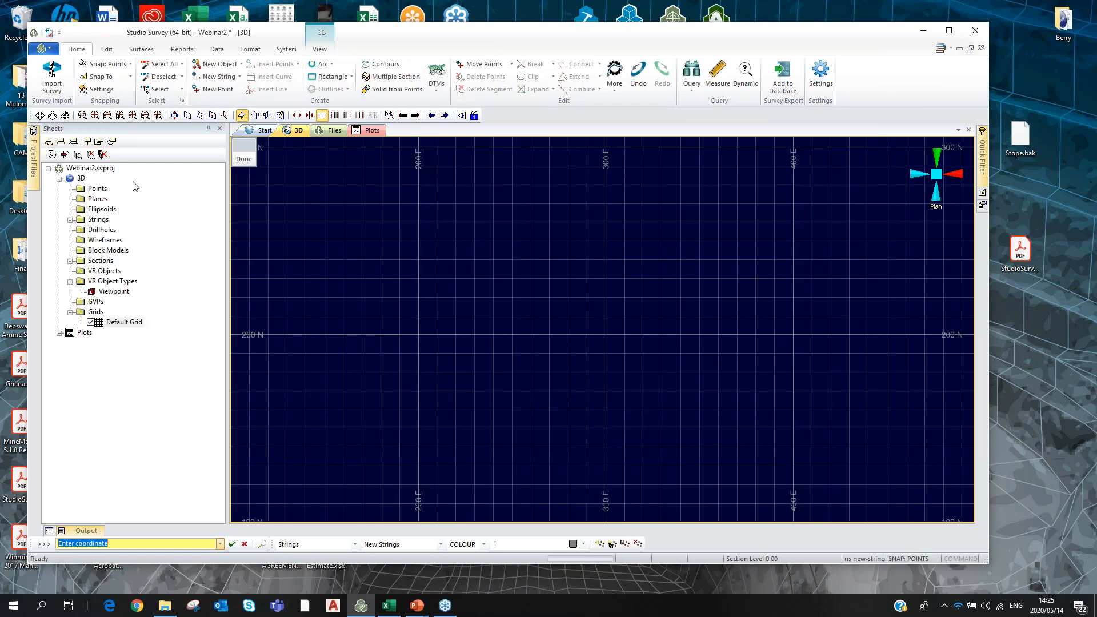
pyautogui.click(91, 322)
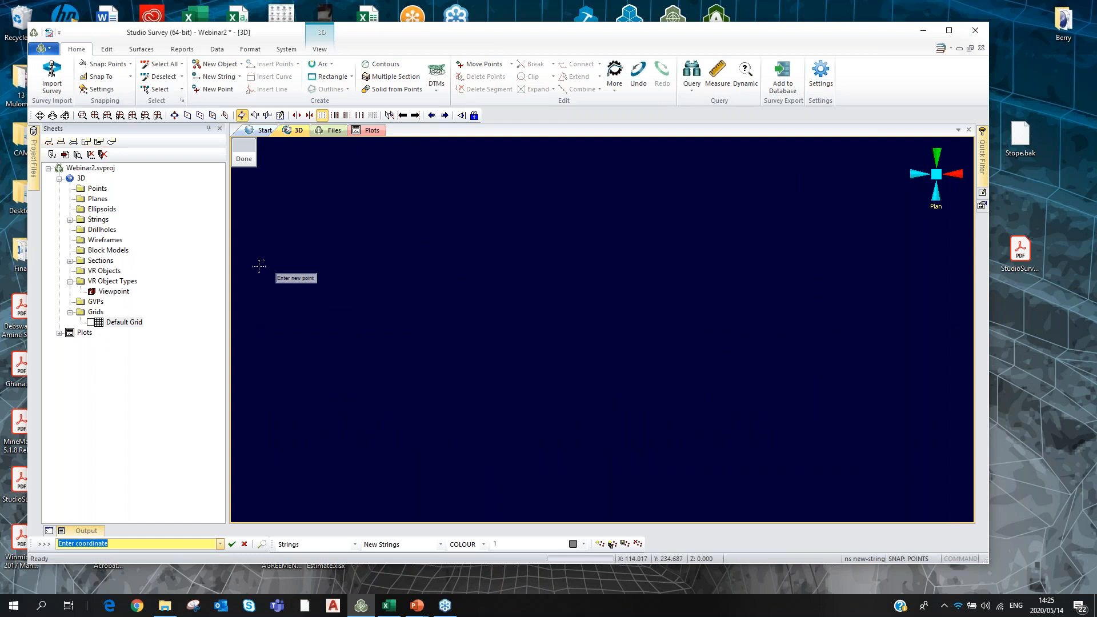
pyautogui.click(430, 388)
pyautogui.click(399, 375)
pyautogui.click(374, 333)
pyautogui.click(389, 279)
pyautogui.click(411, 228)
pyautogui.click(470, 194)
pyautogui.click(536, 160)
pyautogui.click(607, 165)
pyautogui.click(827, 281)
pyautogui.click(838, 328)
pyautogui.click(816, 371)
pyautogui.click(745, 408)
pyautogui.click(675, 402)
pyautogui.click(572, 400)
pyautogui.write('clo')
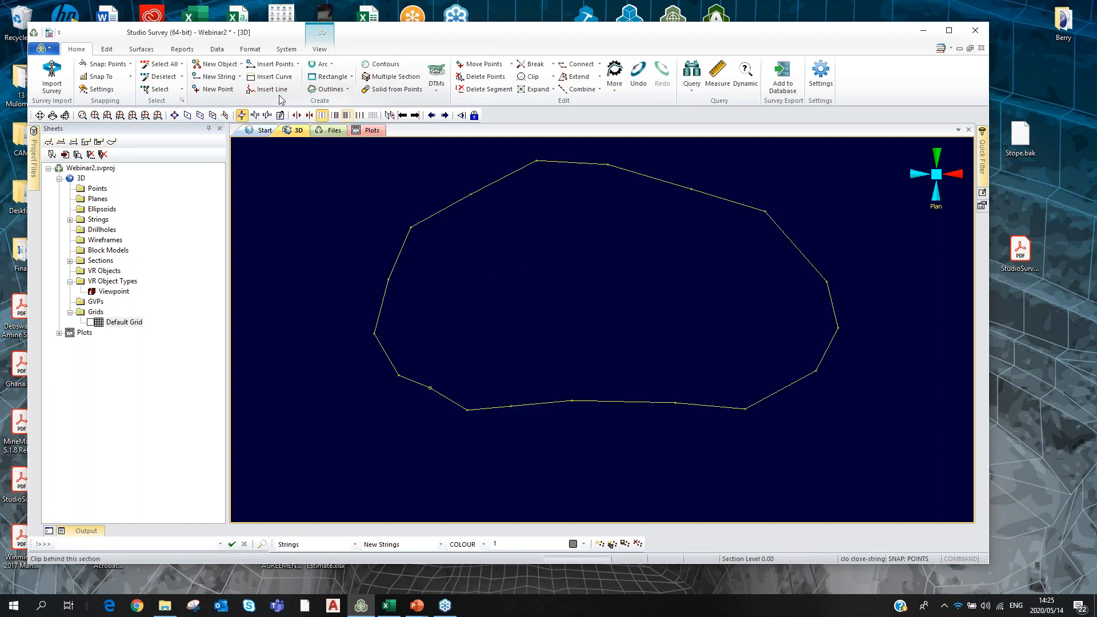
# Digitise a second closed string just inside the outer boundary.
pyautogui.click(217, 80)
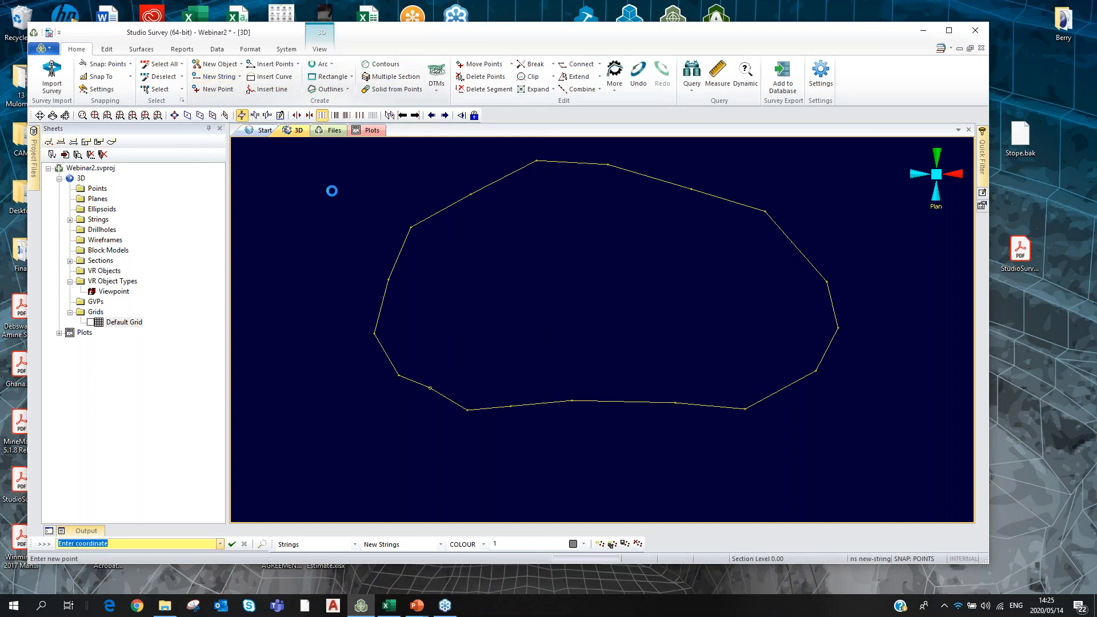
pyautogui.click(420, 328)
pyautogui.click(424, 286)
pyautogui.click(435, 261)
pyautogui.click(454, 243)
pyautogui.click(485, 226)
pyautogui.click(518, 213)
pyautogui.click(586, 197)
pyautogui.click(633, 214)
pyautogui.click(693, 230)
pyautogui.click(757, 260)
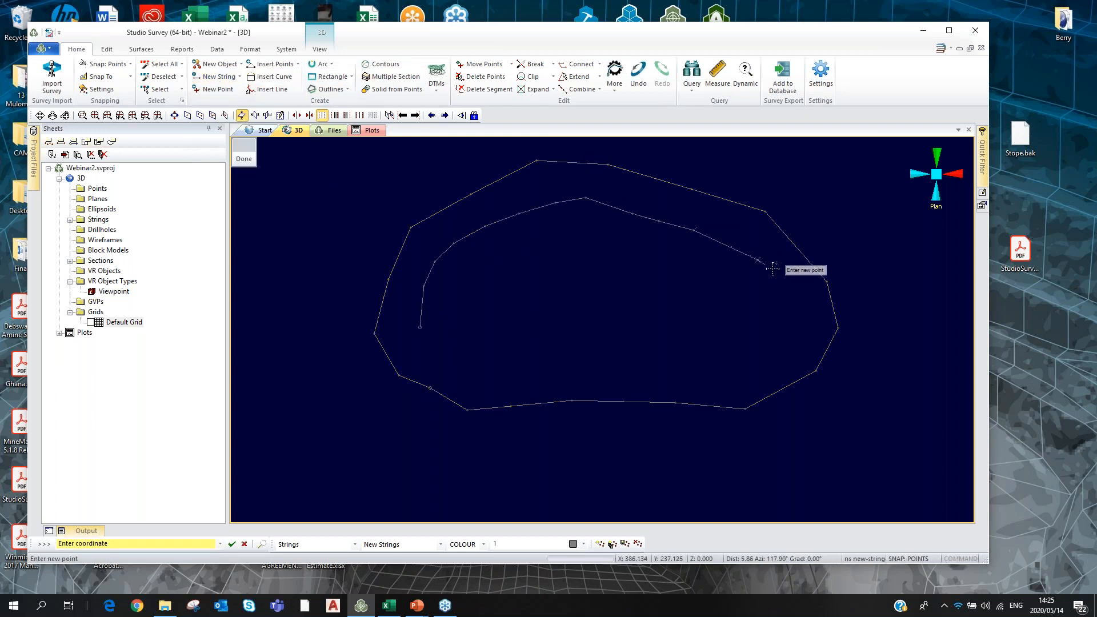
pyautogui.click(778, 273)
pyautogui.click(790, 289)
pyautogui.click(803, 318)
pyautogui.click(806, 330)
pyautogui.click(794, 352)
pyautogui.click(773, 369)
pyautogui.click(738, 379)
pyautogui.click(680, 381)
pyautogui.click(630, 370)
pyautogui.click(529, 365)
pyautogui.click(477, 367)
pyautogui.click(451, 361)
pyautogui.click(430, 347)
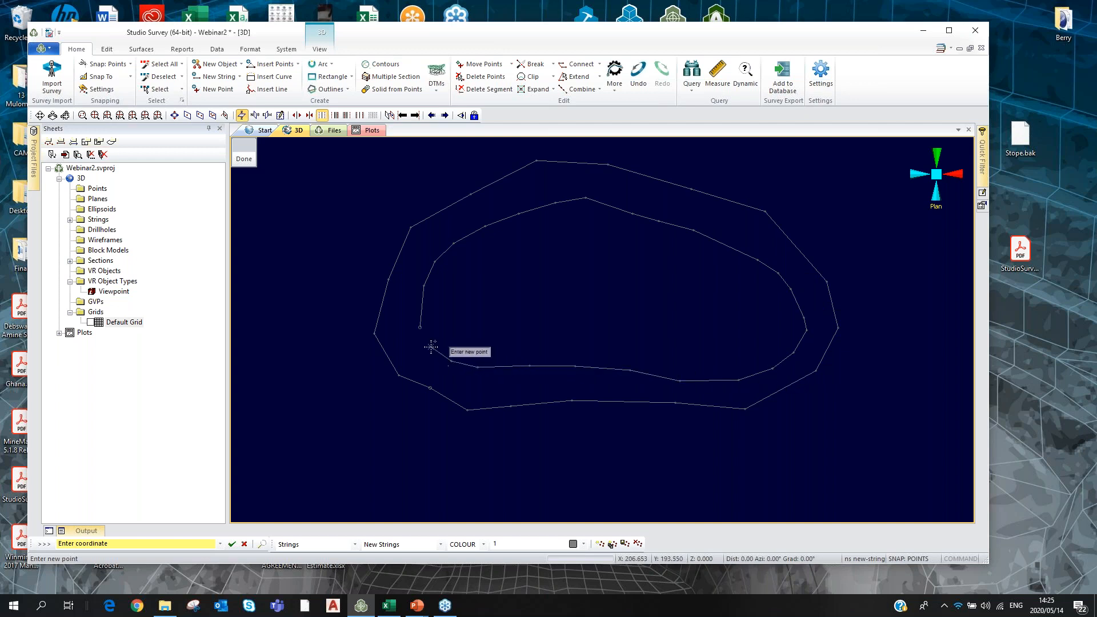
pyautogui.write('clo')
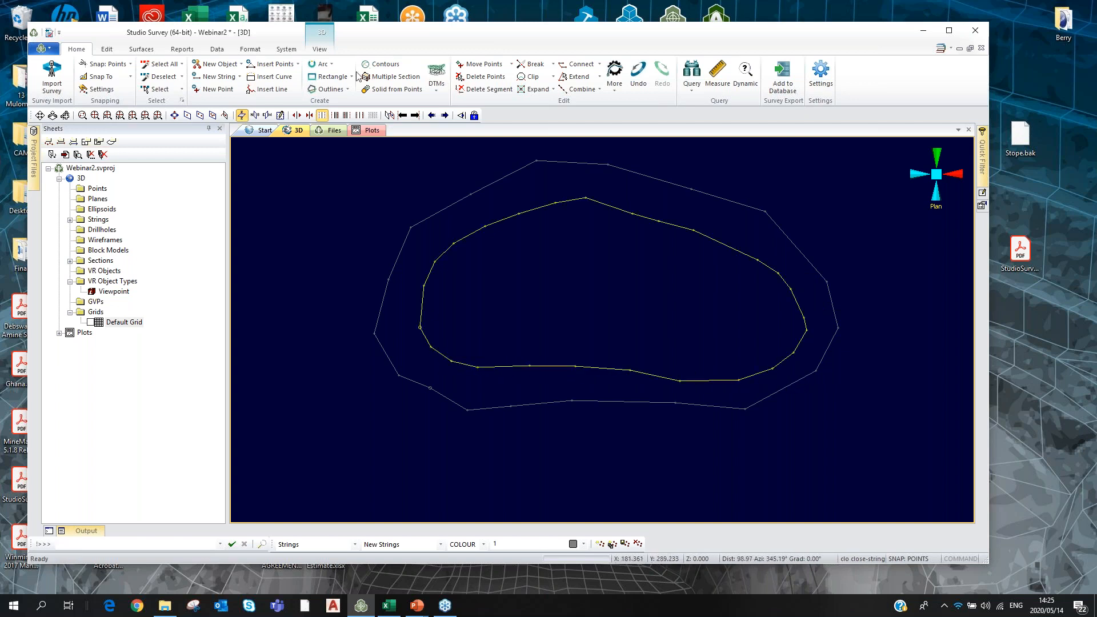
# Digitise a small innermost closed string and tilt the view to an oblique angle.
pyautogui.click(235, 78)
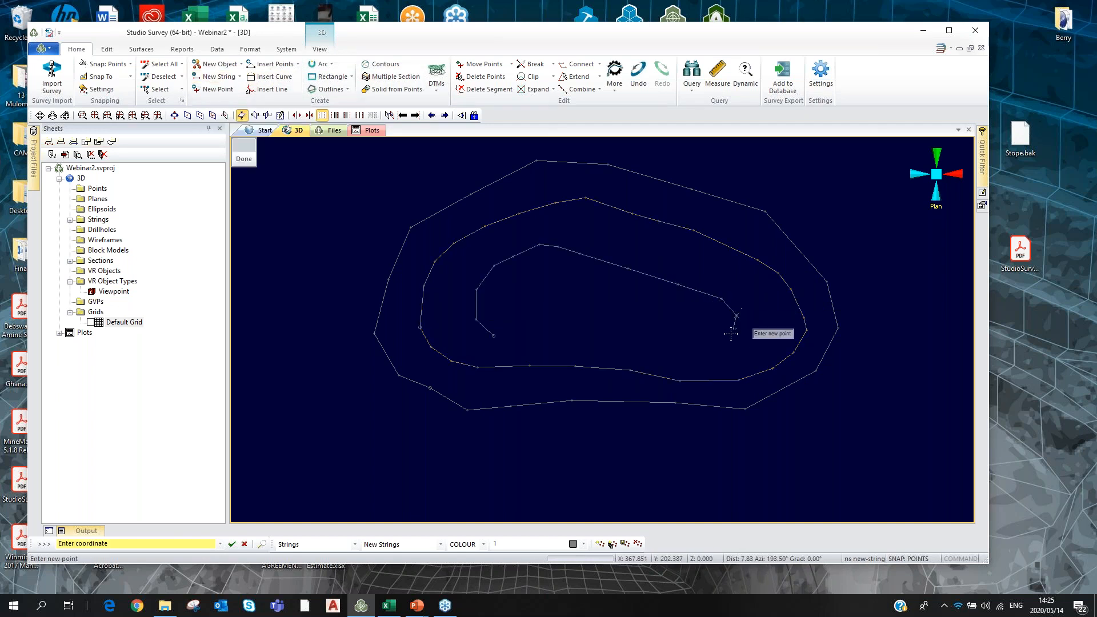
pyautogui.click(700, 339)
pyautogui.click(661, 325)
pyautogui.click(607, 323)
pyautogui.click(560, 340)
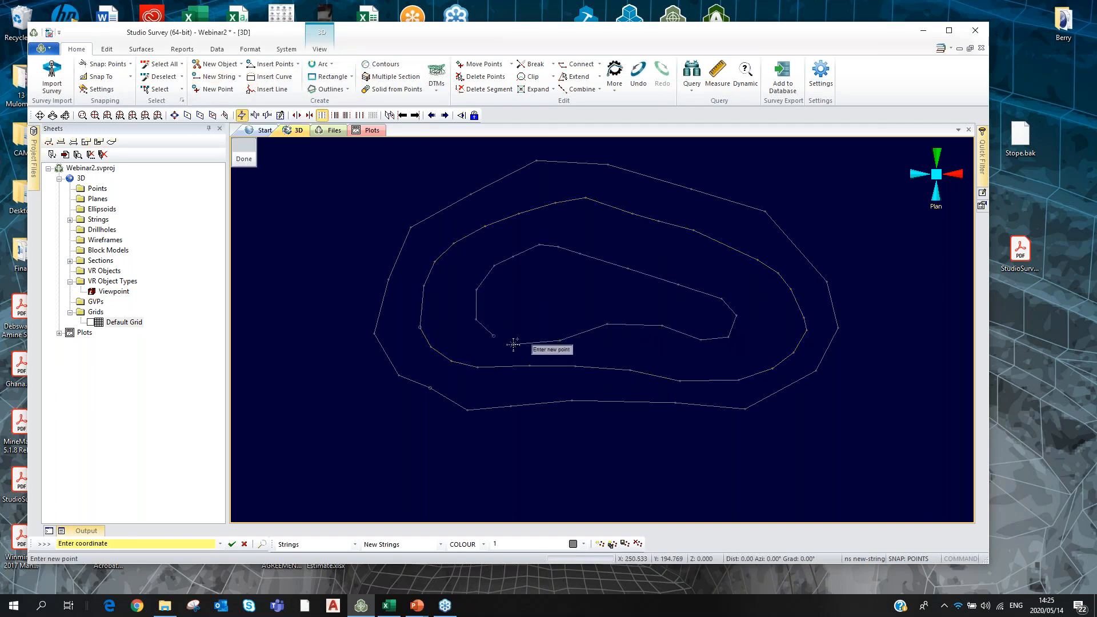
pyautogui.press('c')
pyautogui.press('l')
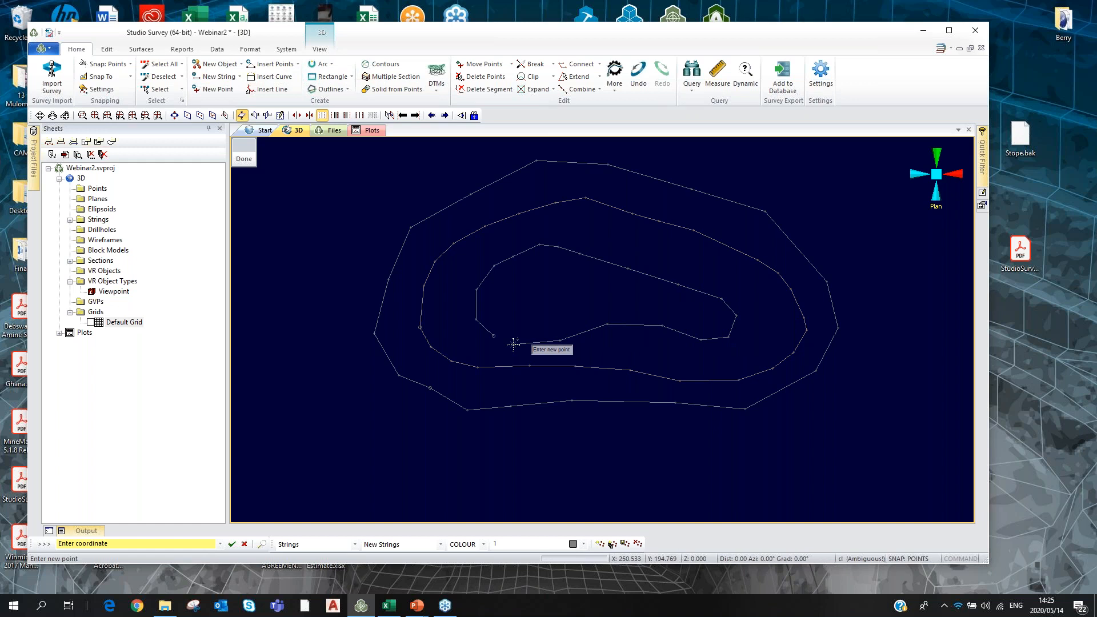
pyautogui.press('o')
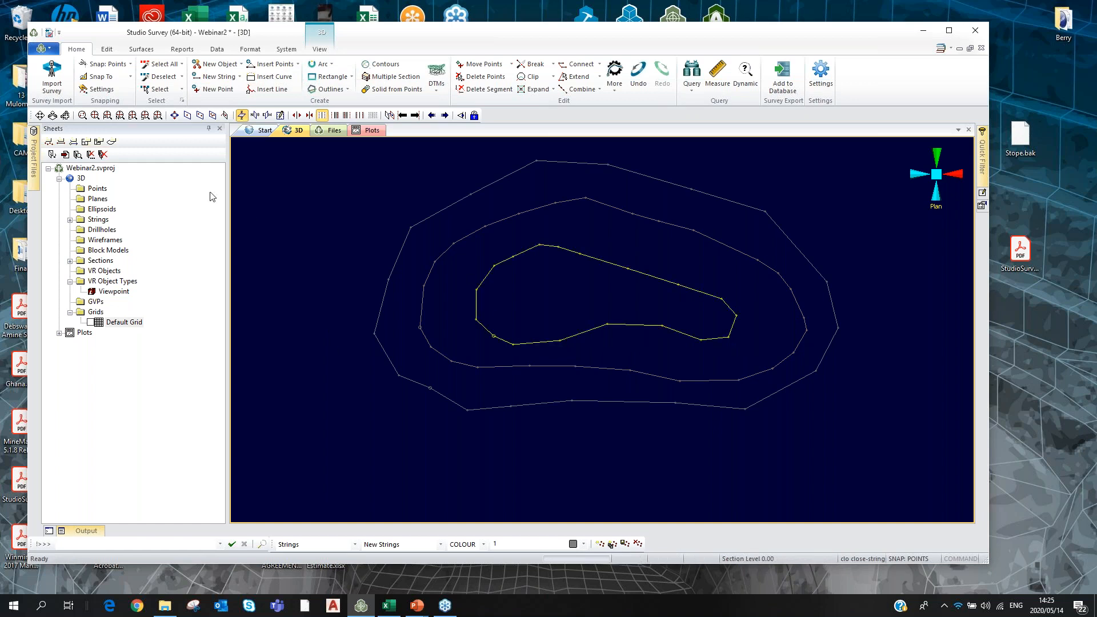
pyautogui.click(68, 118)
pyautogui.moveTo(577, 473); pyautogui.dragTo(574, 445)
# Translate the innermost string by -20 in Z with the tra command.
pyautogui.write('tra')
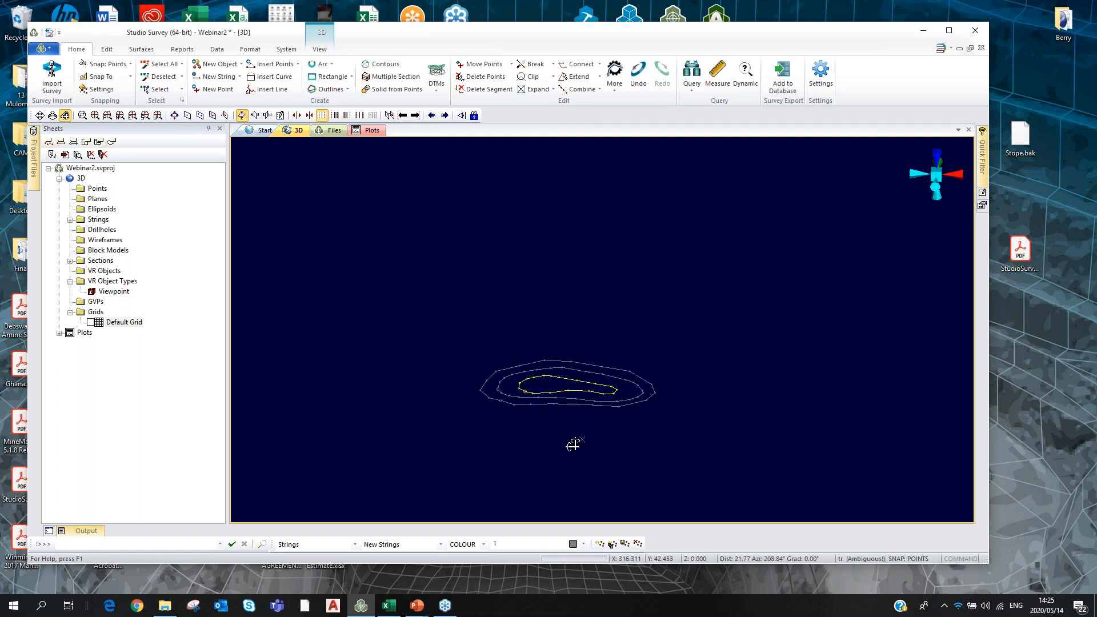
pyautogui.click(582, 440)
pyautogui.press('Tab')
pyautogui.press('Tab')
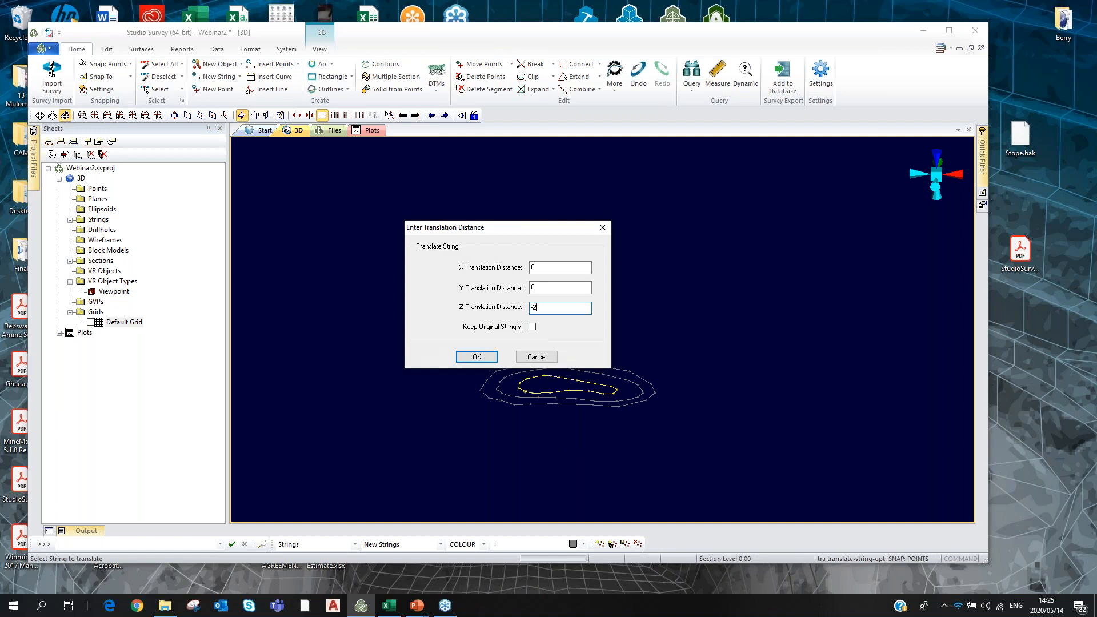
pyautogui.click(477, 357)
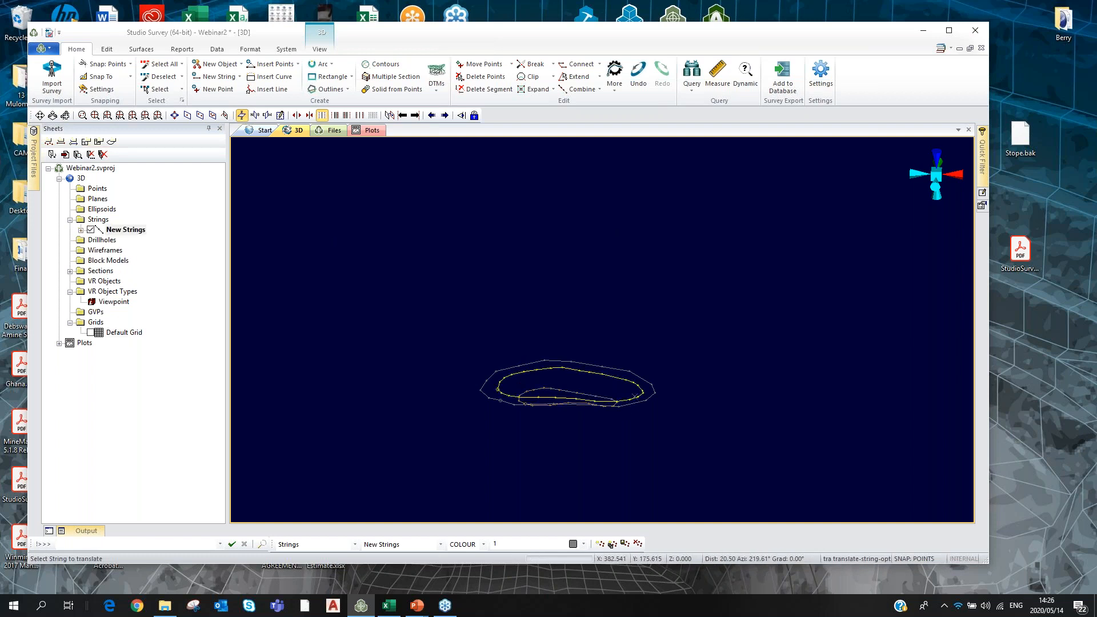
# Translate the middle string by -10 in Z.
pyautogui.click(635, 396)
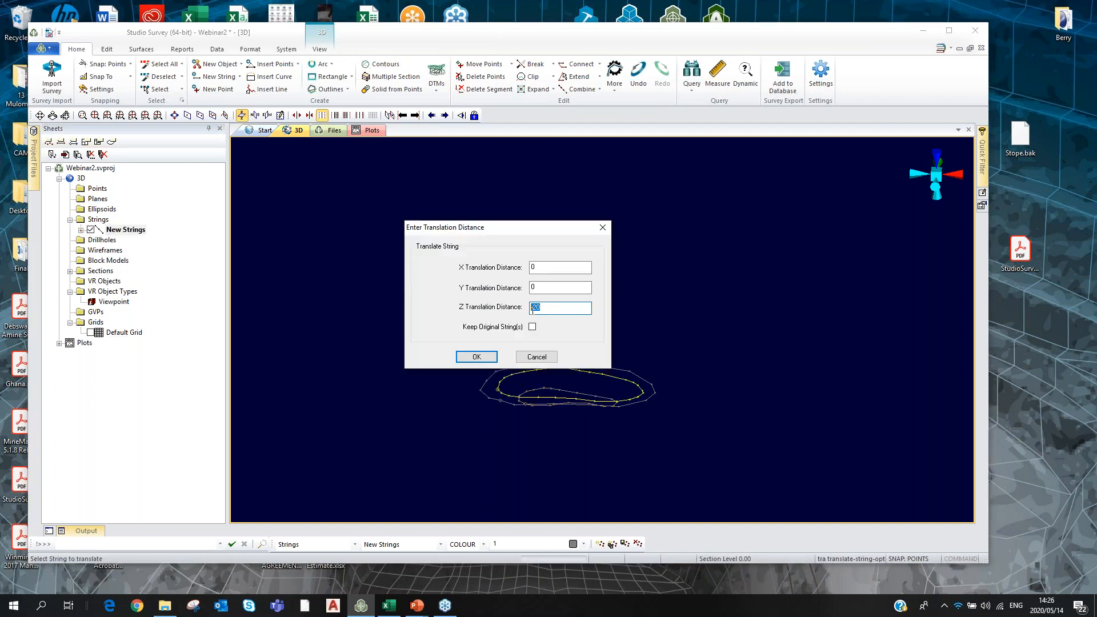
pyautogui.click(475, 355)
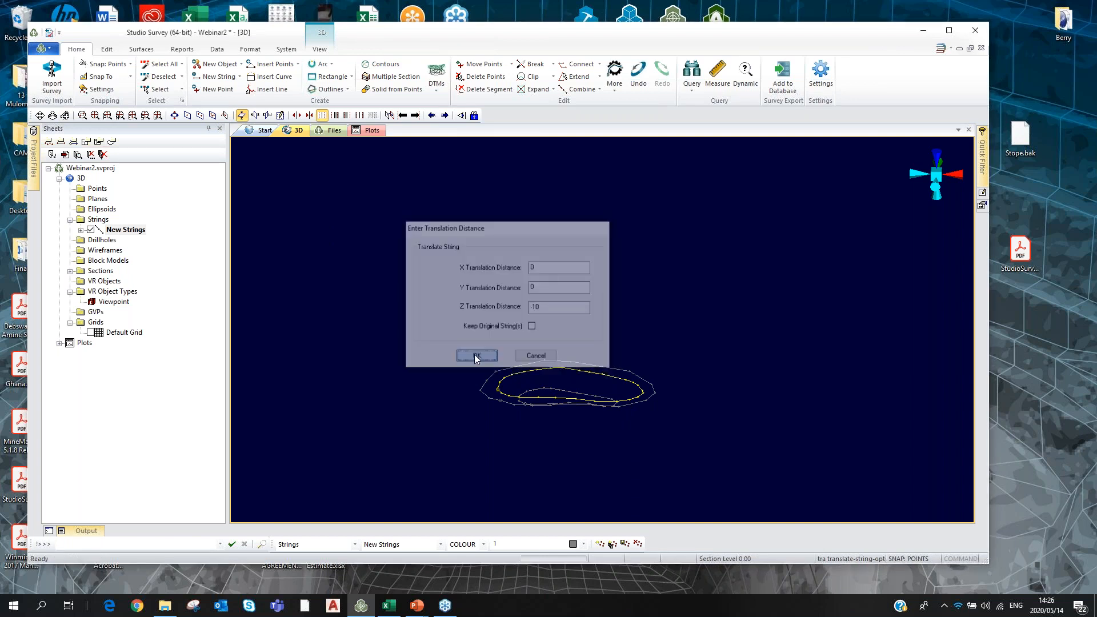
pyautogui.click(465, 288)
pyautogui.scroll(1, 465, 288)
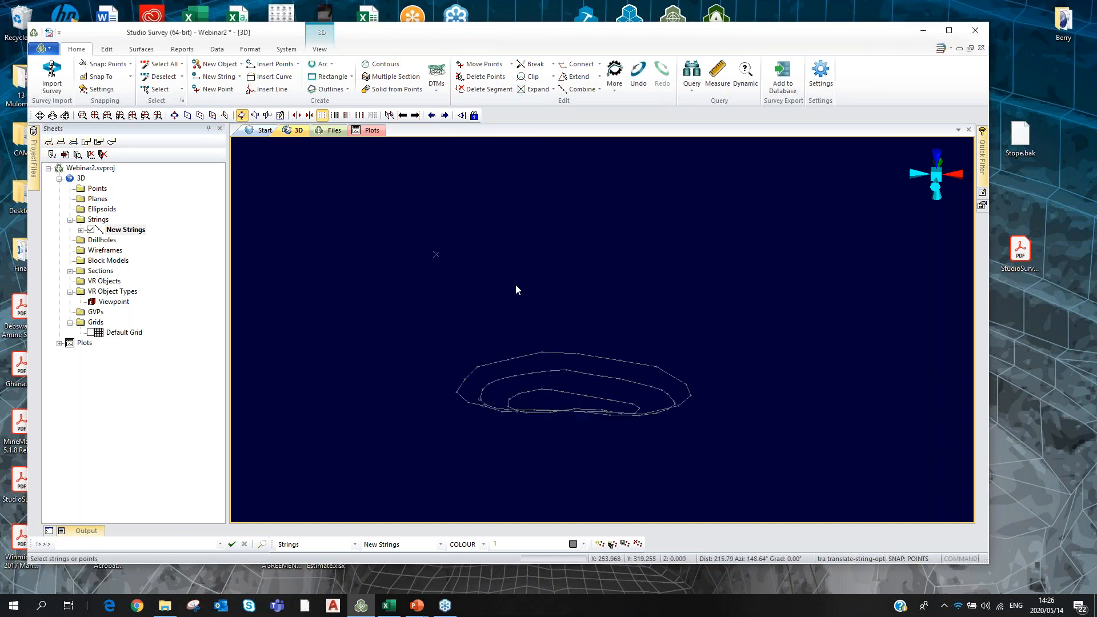
pyautogui.click(436, 71)
# Create a New DTM from the three stepped strings with default options, then hide the strings.
pyautogui.click(417, 428)
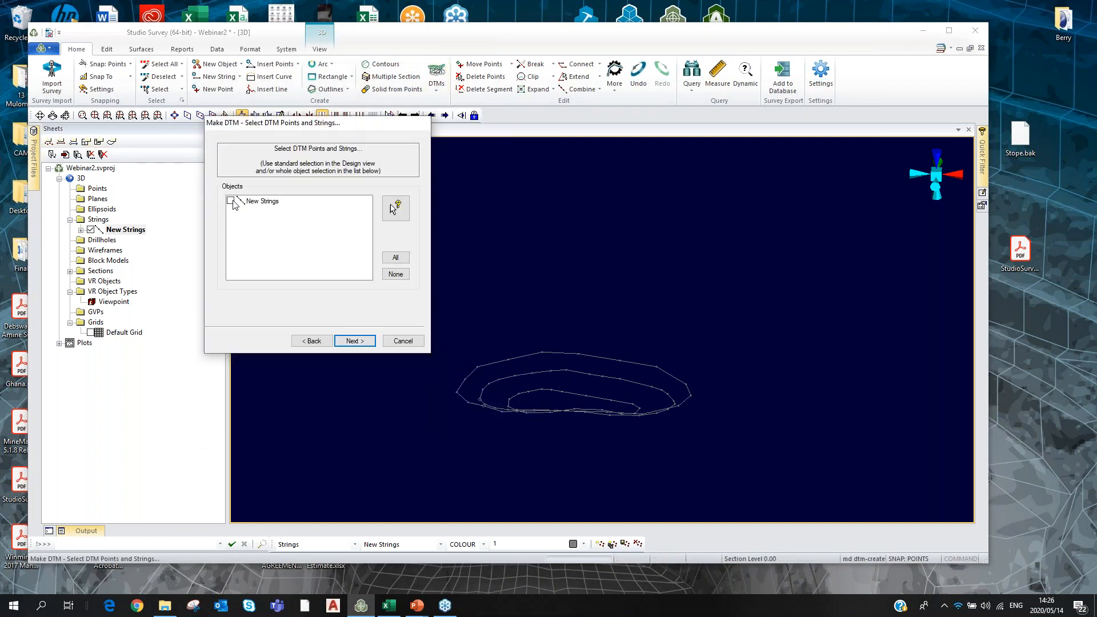
pyautogui.click(352, 343)
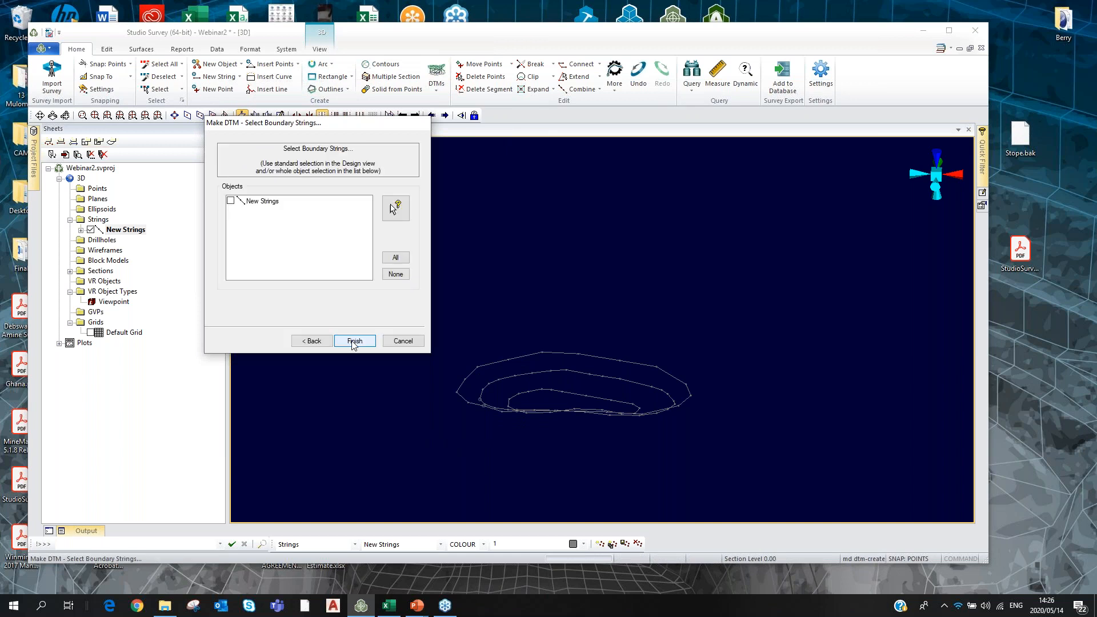
pyautogui.click(355, 341)
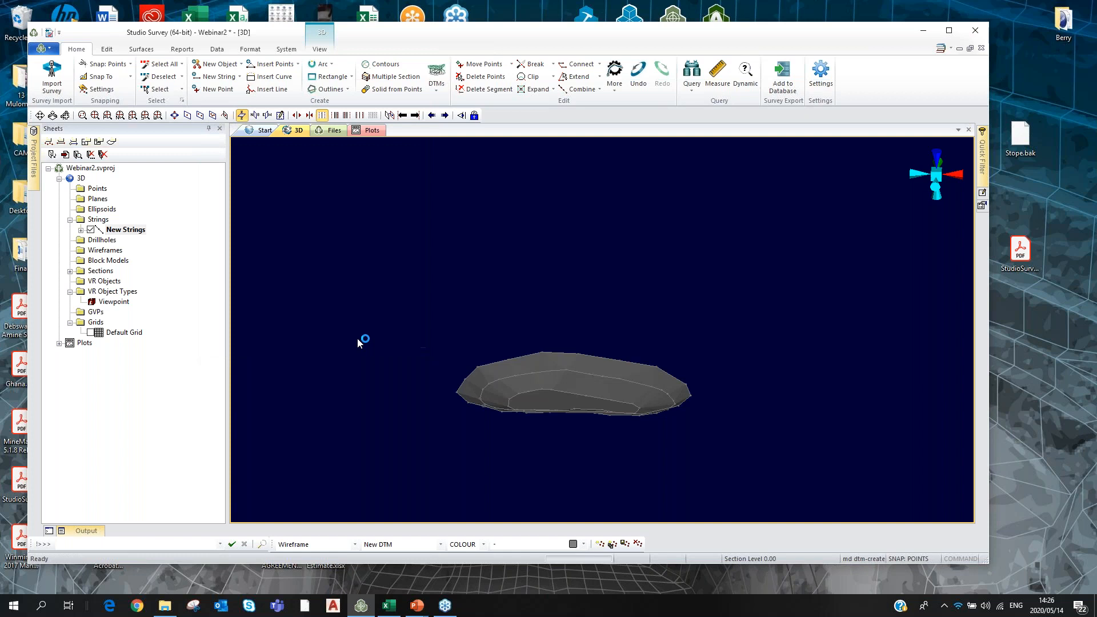
pyautogui.click(65, 115)
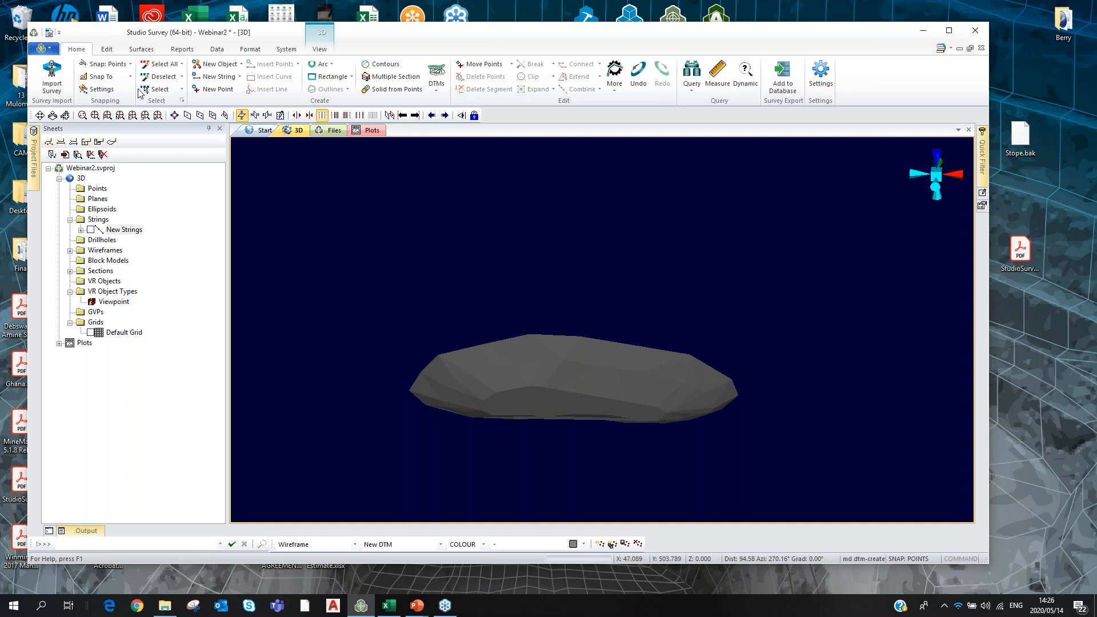
pyautogui.moveTo(435, 412); pyautogui.dragTo(693, 318)
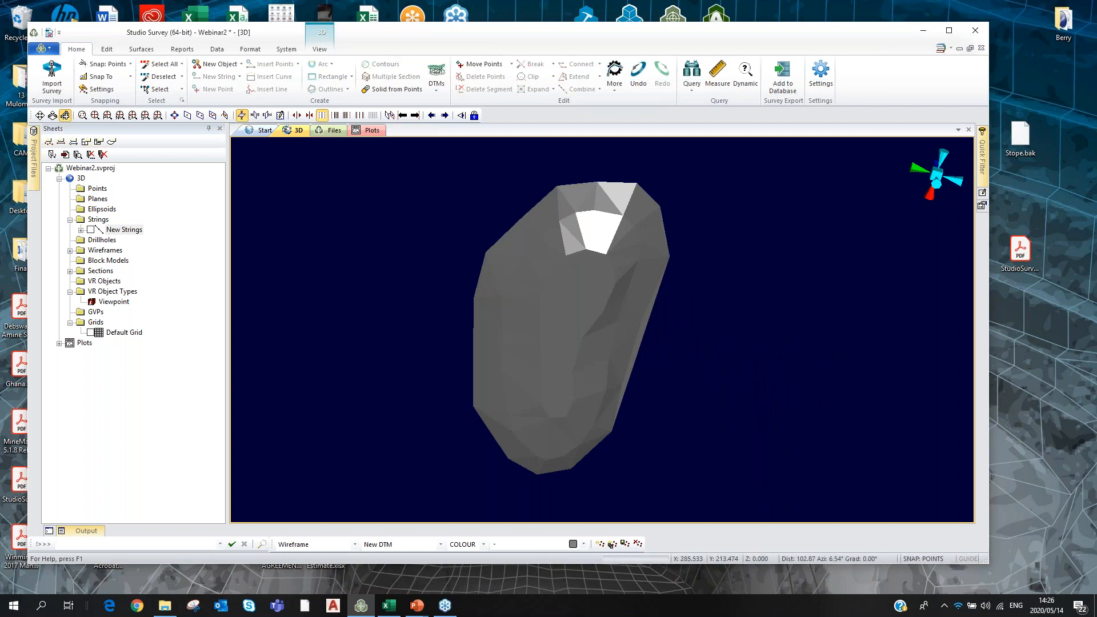
# Give the DTM surface a single fixed colour.
pyautogui.doubleClick(574, 307)
pyautogui.click(327, 256)
pyautogui.click(637, 499)
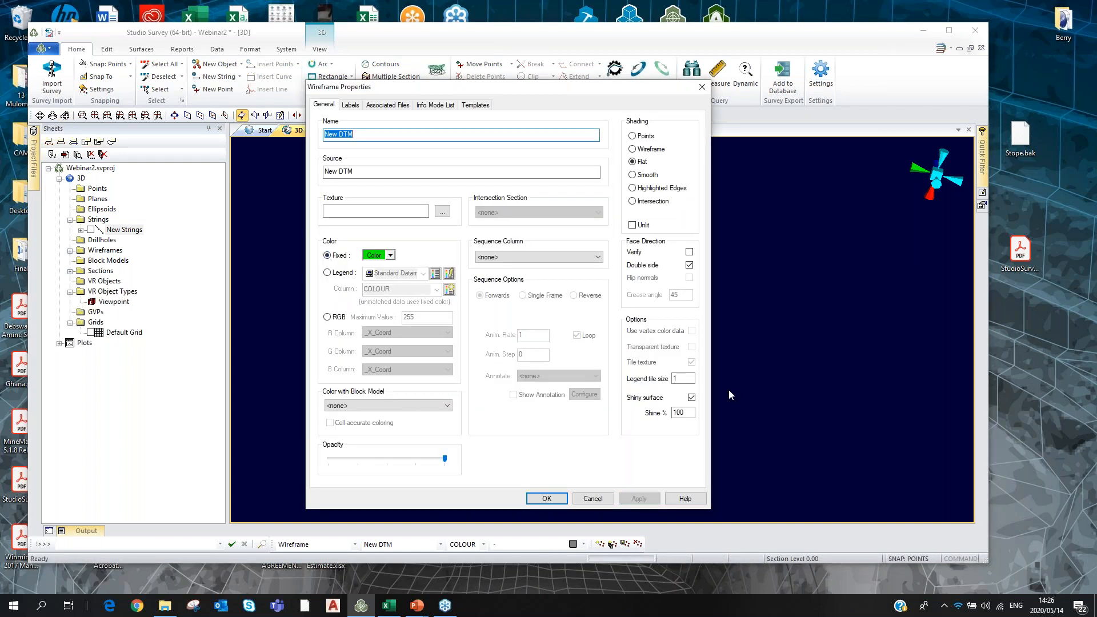
pyautogui.click(555, 497)
# Lower the green surface's opacity slightly and turn off its shiny finish.
pyautogui.doubleClick(658, 347)
pyautogui.moveTo(444, 459); pyautogui.dragTo(415, 469)
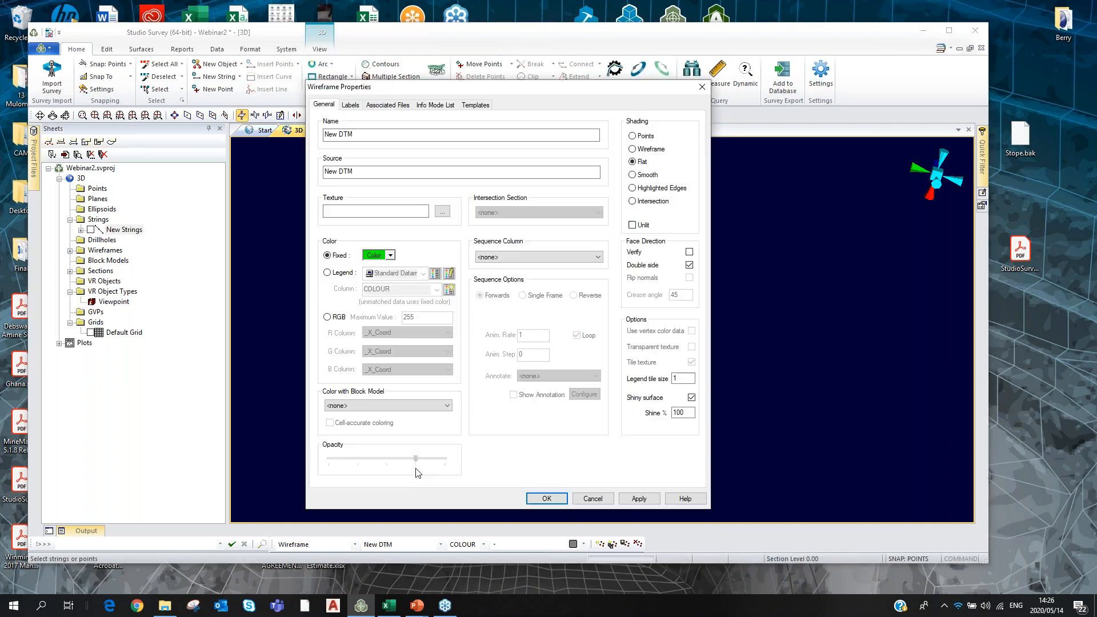
pyautogui.click(640, 499)
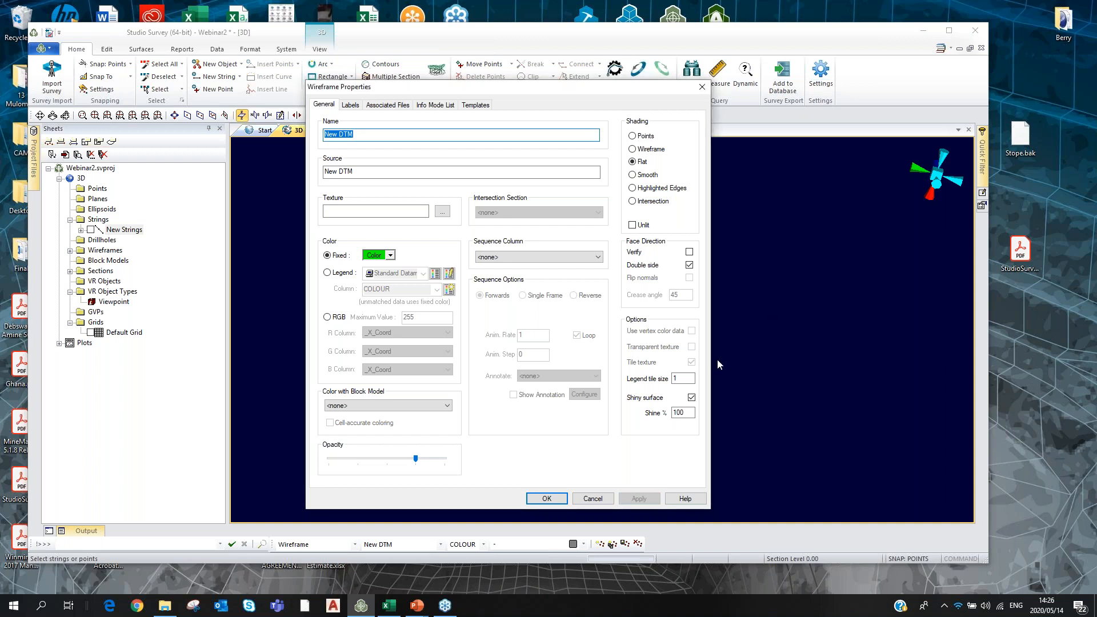
pyautogui.click(549, 497)
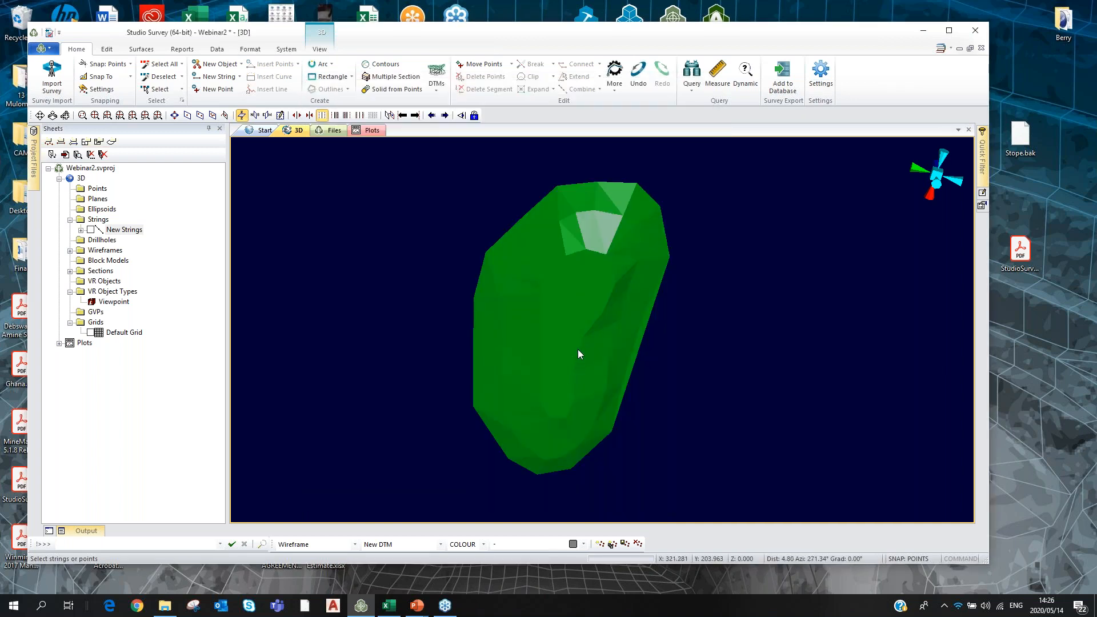
pyautogui.doubleClick(563, 330)
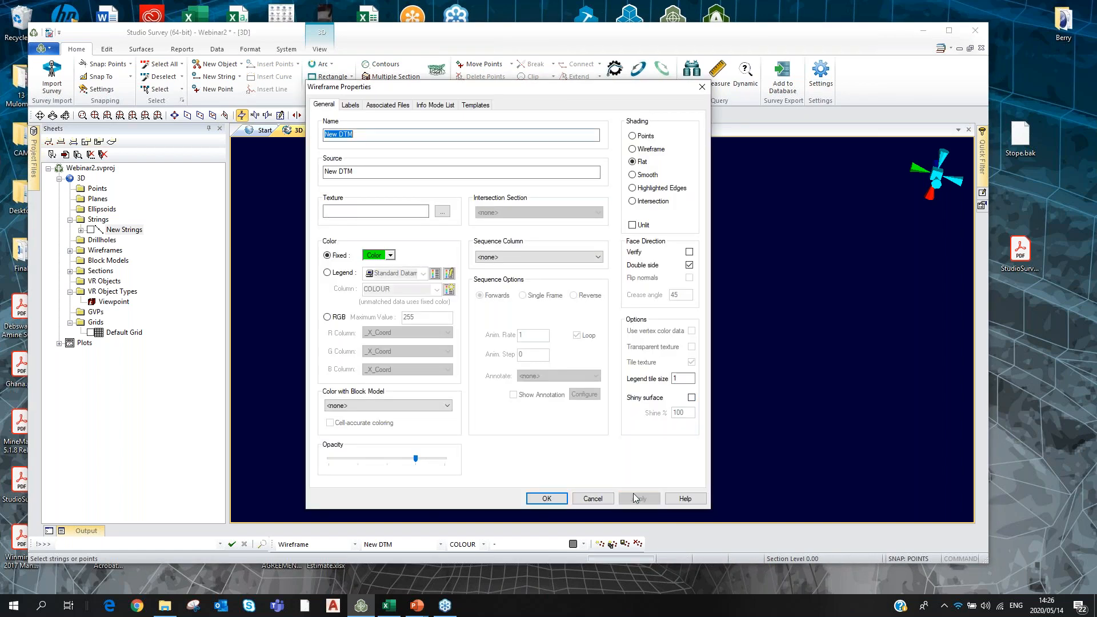
pyautogui.click(547, 499)
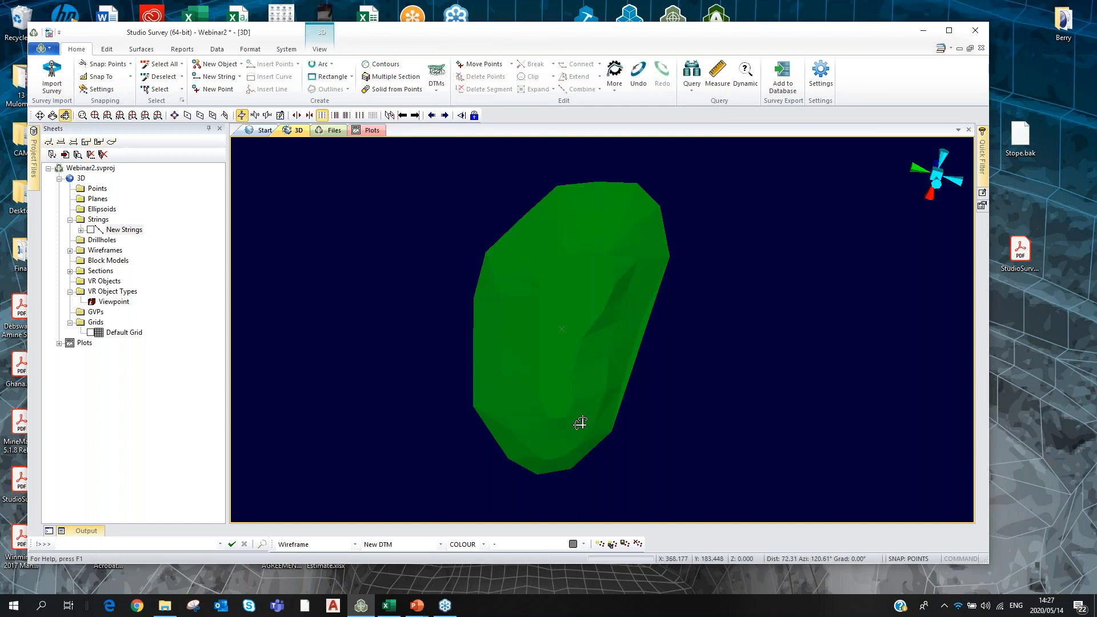
pyautogui.moveTo(571, 419); pyautogui.dragTo(805, 347)
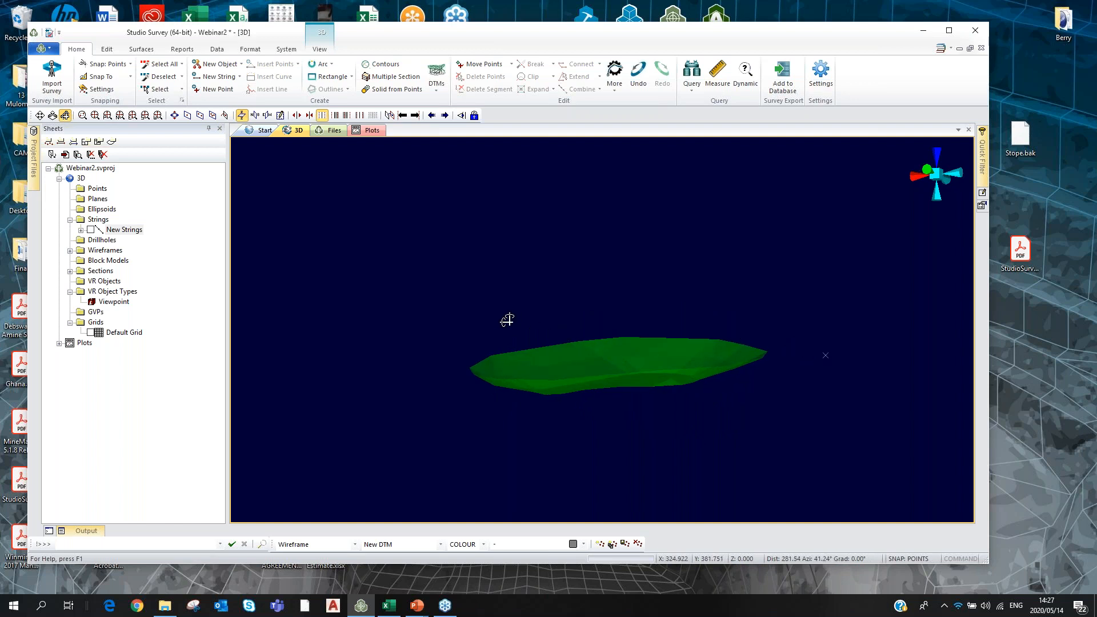
# Unload all data with the ua command, discarding unsaved changes.
pyautogui.press('u')
pyautogui.press('a')
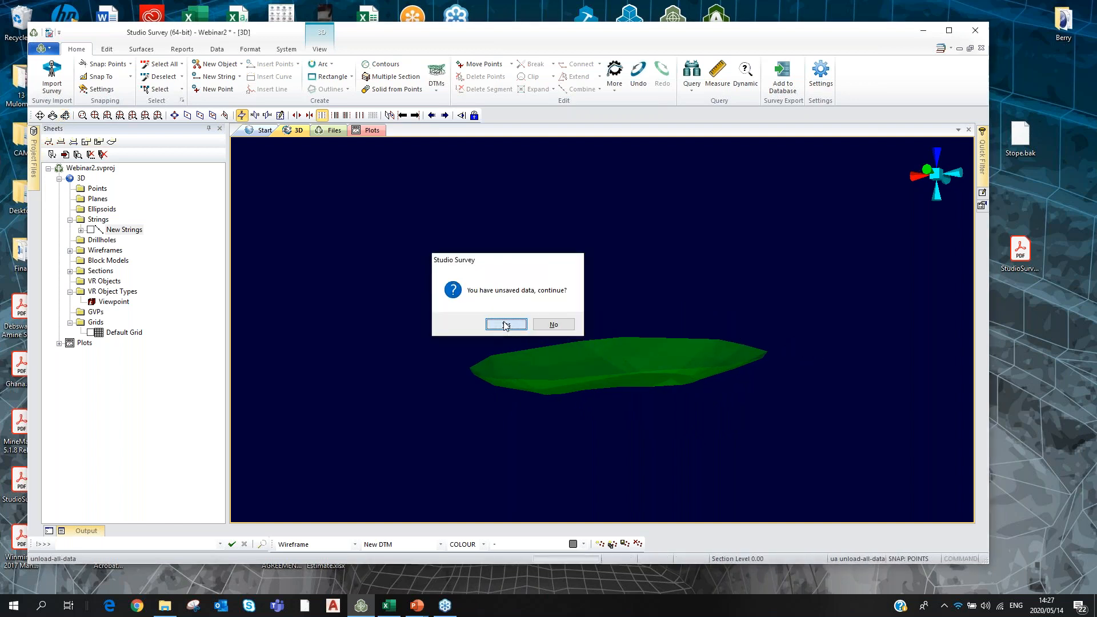
pyautogui.press('Return')
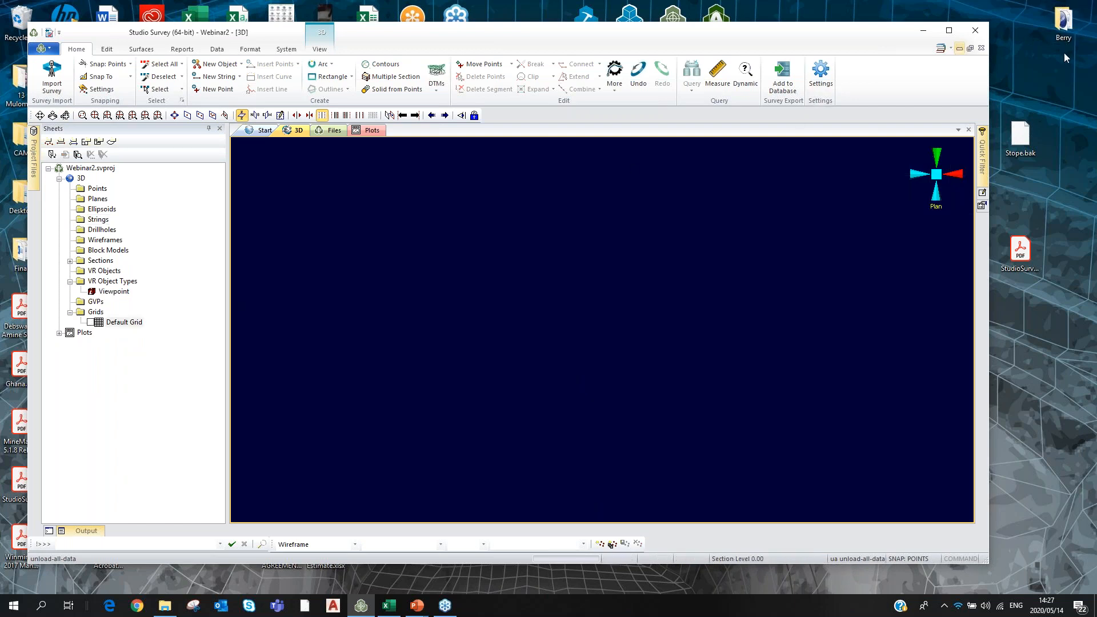
pyautogui.click(1066, 21)
# Open the Berry folder and arrange its window beside Studio Survey.
pyautogui.doubleClick(1066, 20)
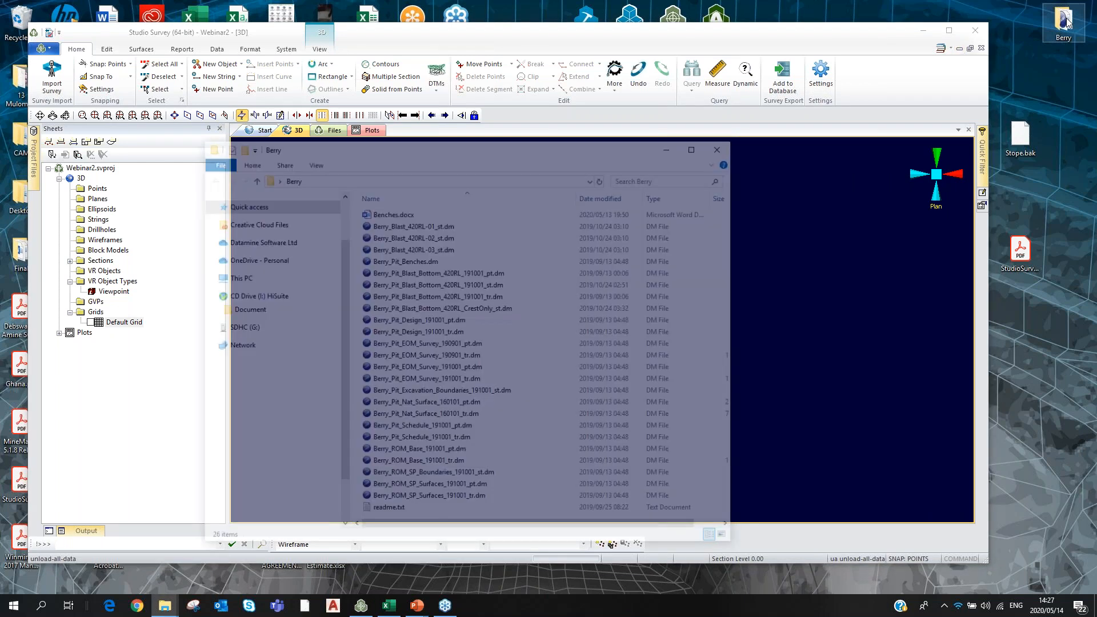
pyautogui.moveTo(518, 146); pyautogui.dragTo(828, 47)
pyautogui.moveTo(1049, 162); pyautogui.dragTo(852, 162)
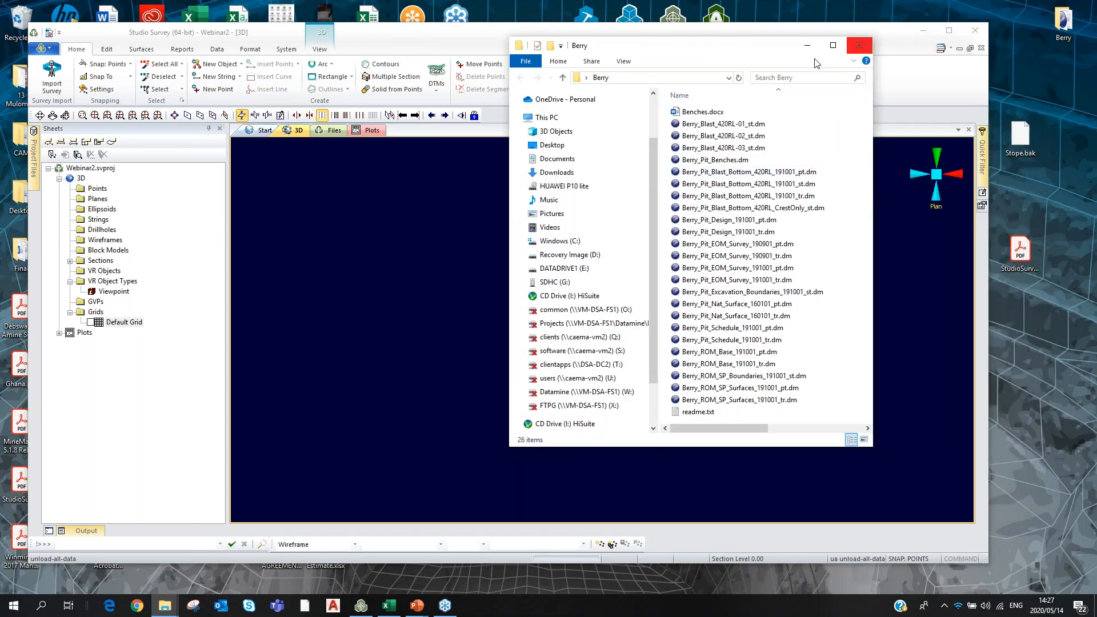
pyautogui.moveTo(751, 55); pyautogui.dragTo(934, 30)
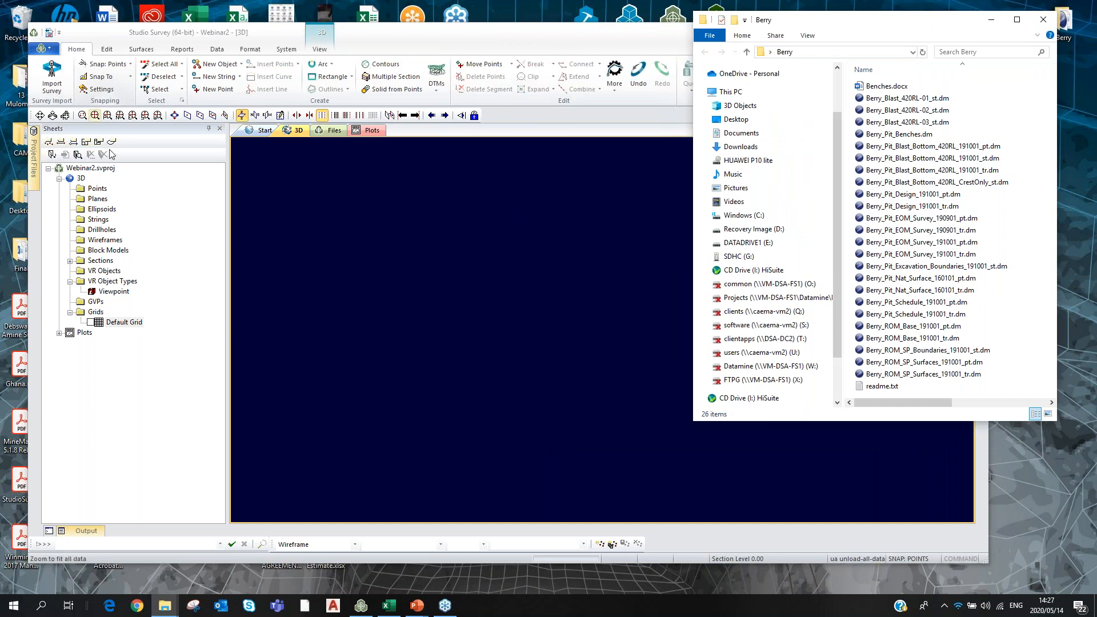
# Preview Berry_Pit_EOM_Survey_190901_tr.dm, then drag it into Studio Survey's 3D view.
pyautogui.click(908, 230)
pyautogui.rightClick(908, 230)
pyautogui.click(890, 252)
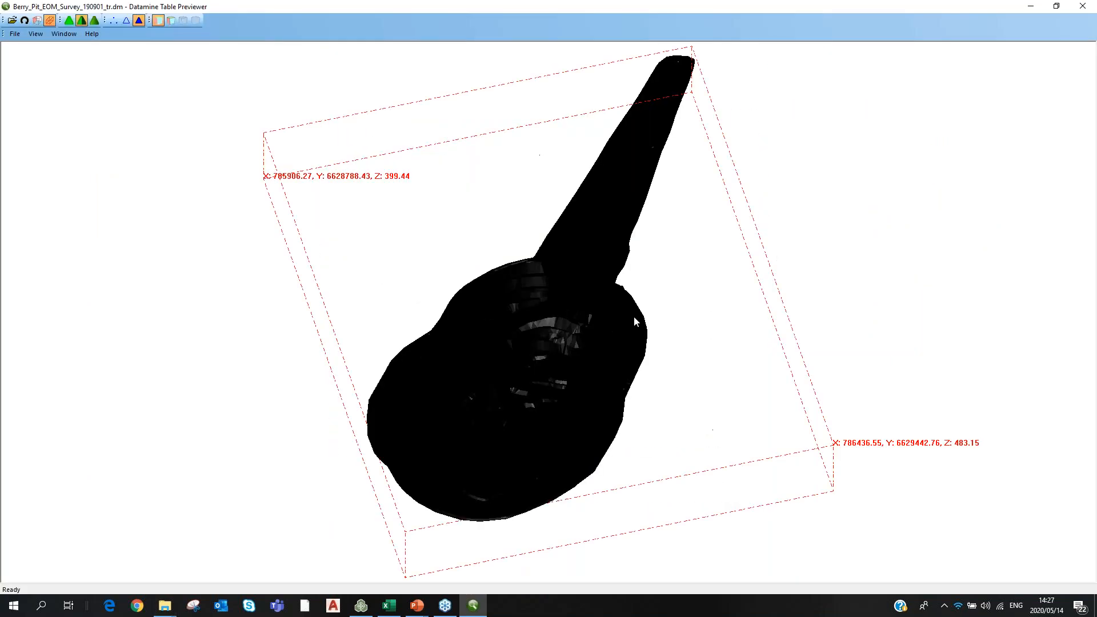
pyautogui.click(1077, 10)
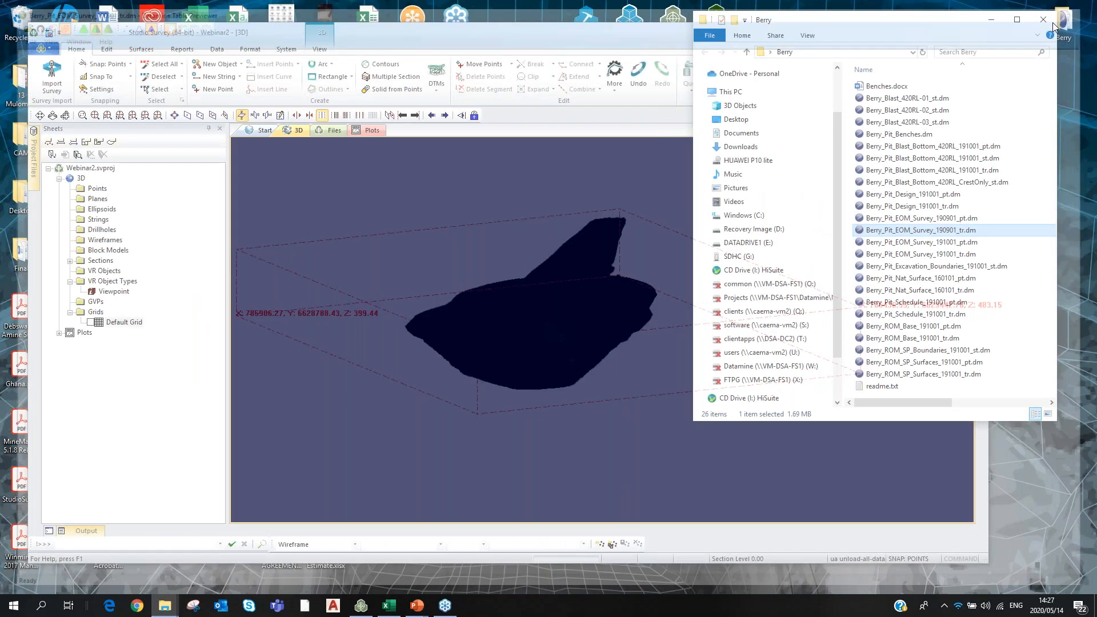
pyautogui.moveTo(920, 230); pyautogui.dragTo(689, 257)
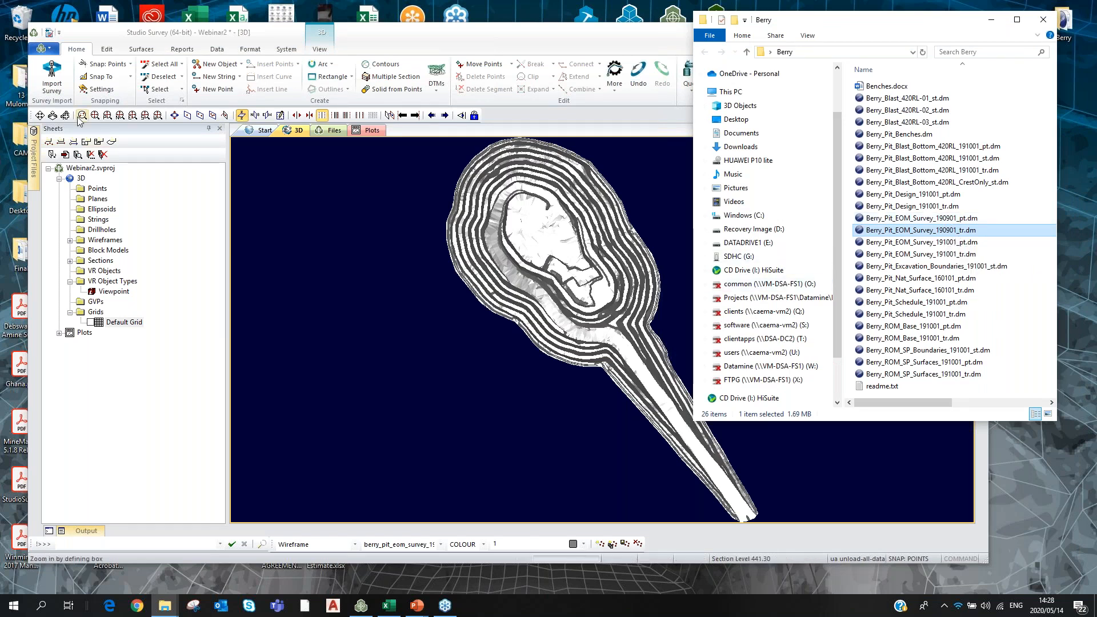
# Colour the 190901 survey surface fixed green with shiny finish off, and zoom in on the pit.
pyautogui.click(519, 352)
pyautogui.moveTo(518, 353); pyautogui.dragTo(516, 264)
pyautogui.doubleClick(516, 264)
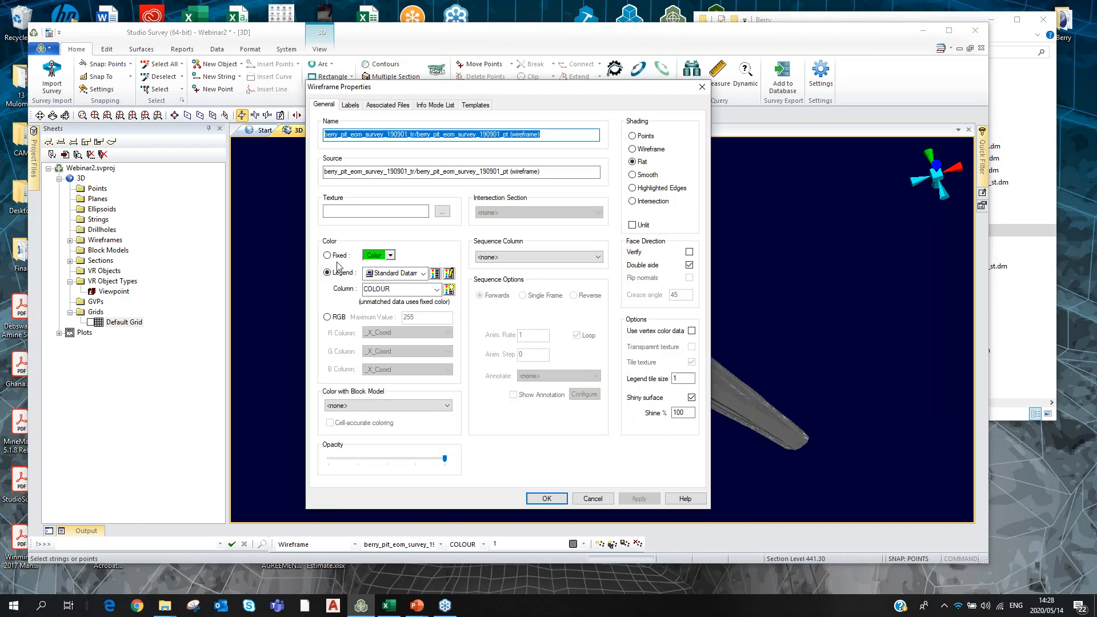
pyautogui.click(691, 398)
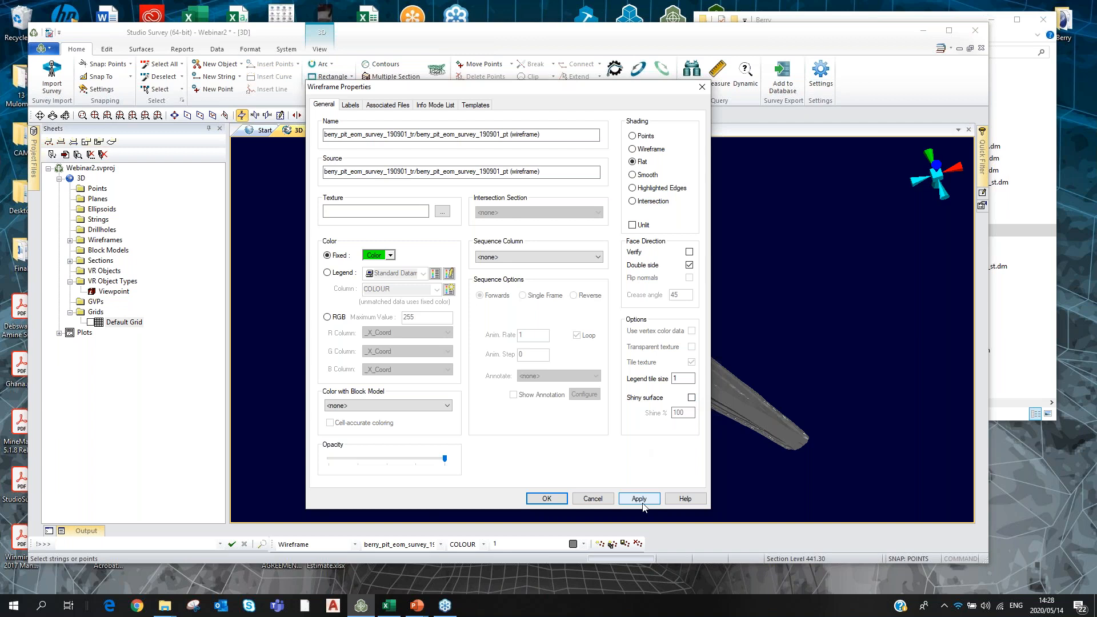
pyautogui.click(638, 498)
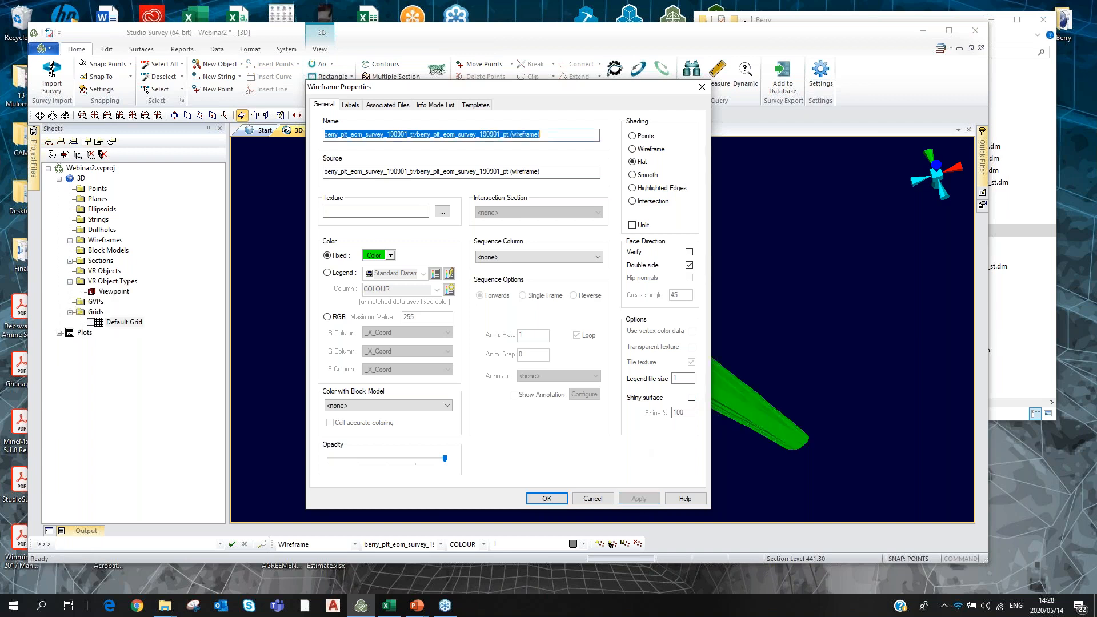
pyautogui.click(546, 498)
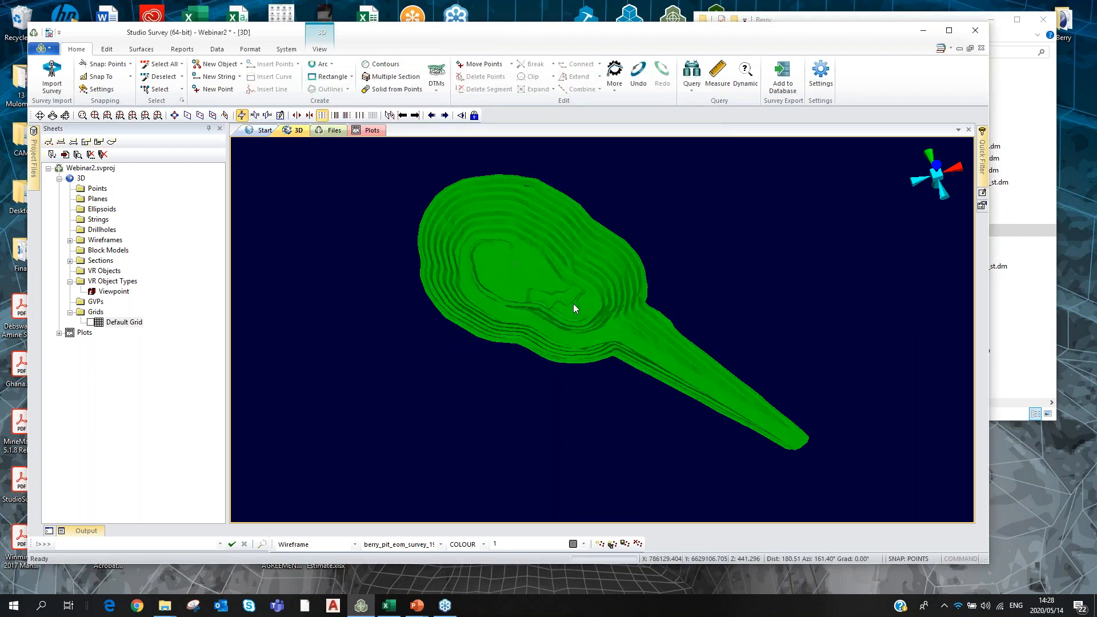
pyautogui.scroll(2, 574, 303)
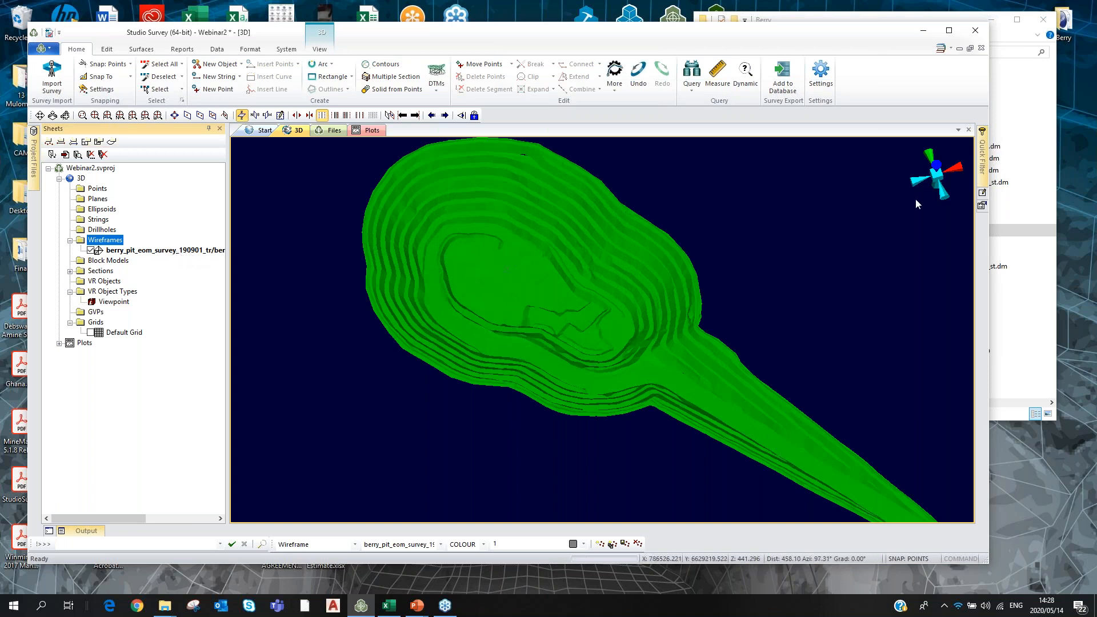
pyautogui.moveTo(968, 227); pyautogui.dragTo(851, 227)
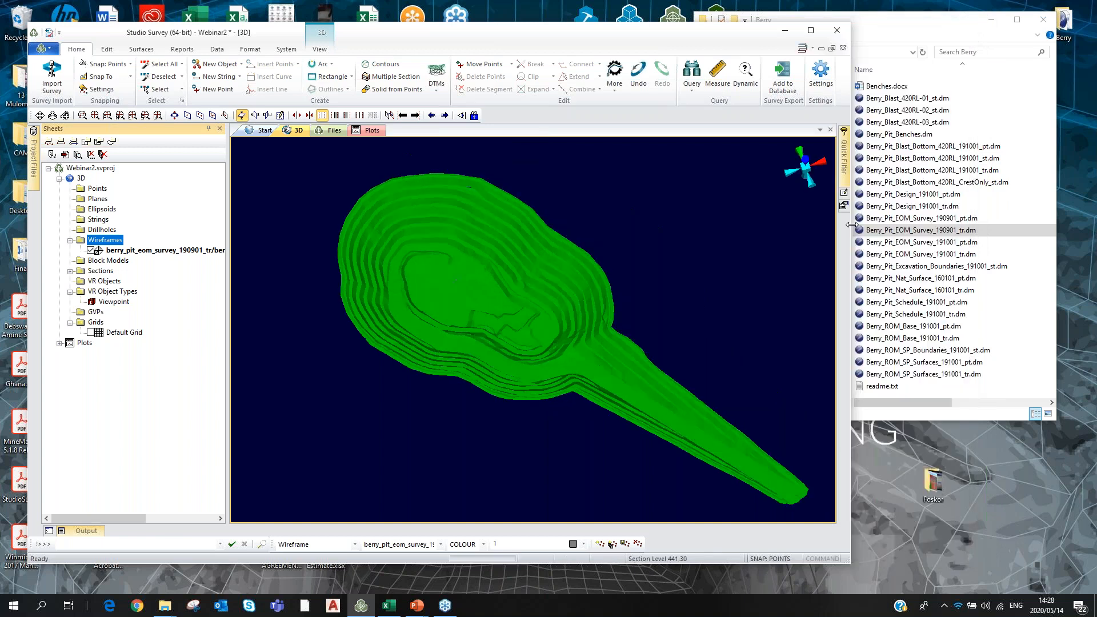
# Load Berry_Pit_EOM_Survey_191001_tr.dm into the 3D view alongside the 190901 surface.
pyautogui.click(927, 254)
pyautogui.moveTo(927, 254); pyautogui.dragTo(729, 267)
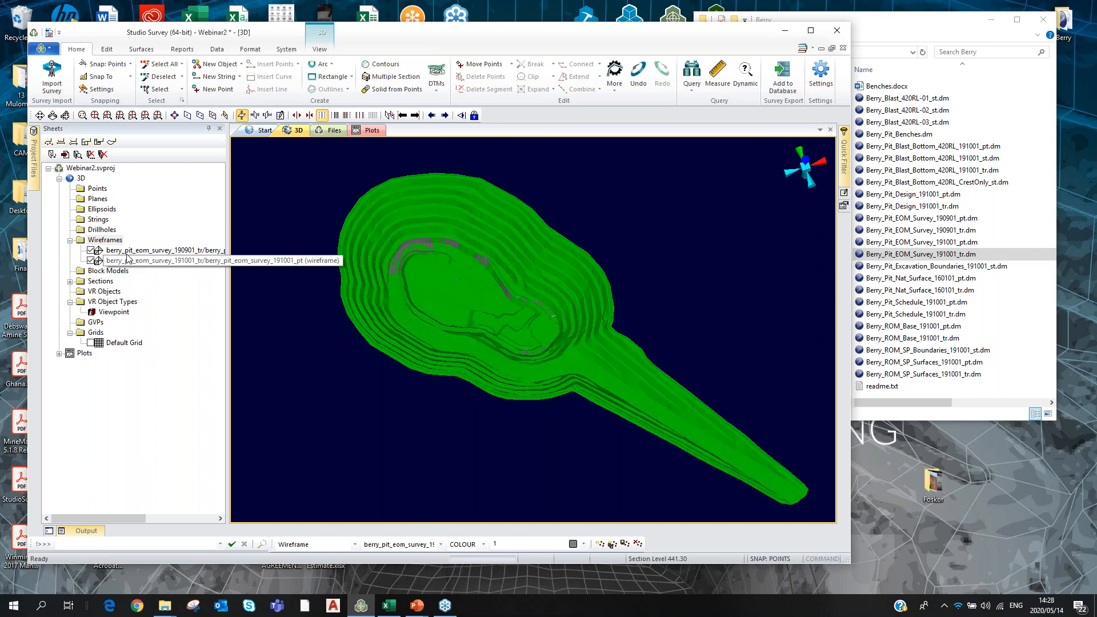
pyautogui.click(66, 116)
pyautogui.moveTo(413, 389); pyautogui.dragTo(430, 291)
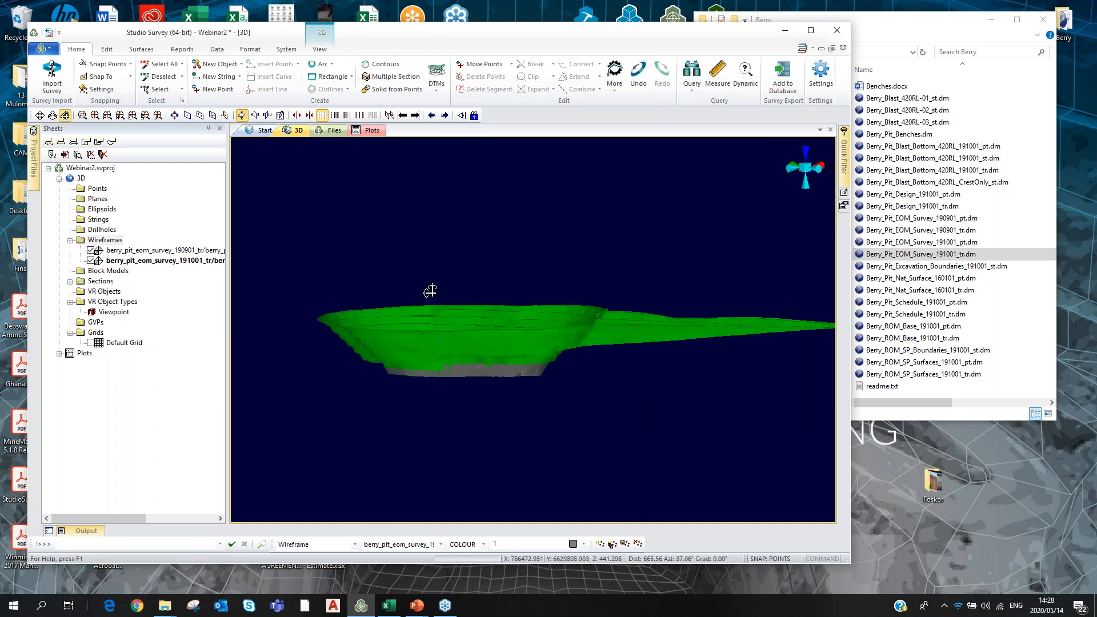
pyautogui.scroll(4, 430, 291)
pyautogui.moveTo(528, 199); pyautogui.dragTo(414, 292)
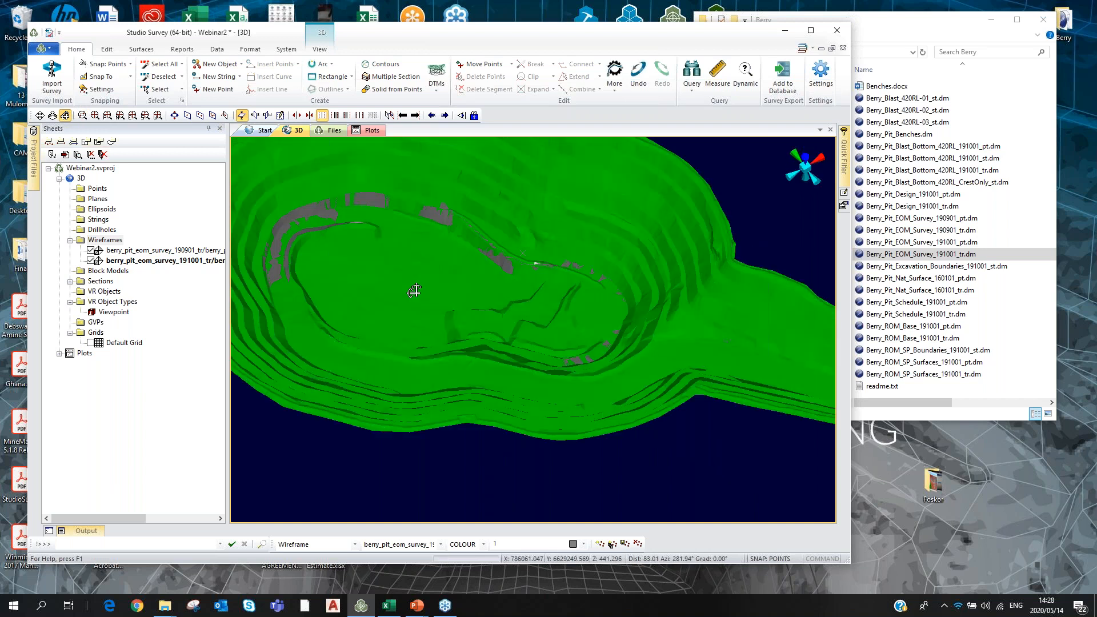
# Raise the green 190901 surface's opacity and confirm the grey surface's properties.
pyautogui.doubleClick(414, 291)
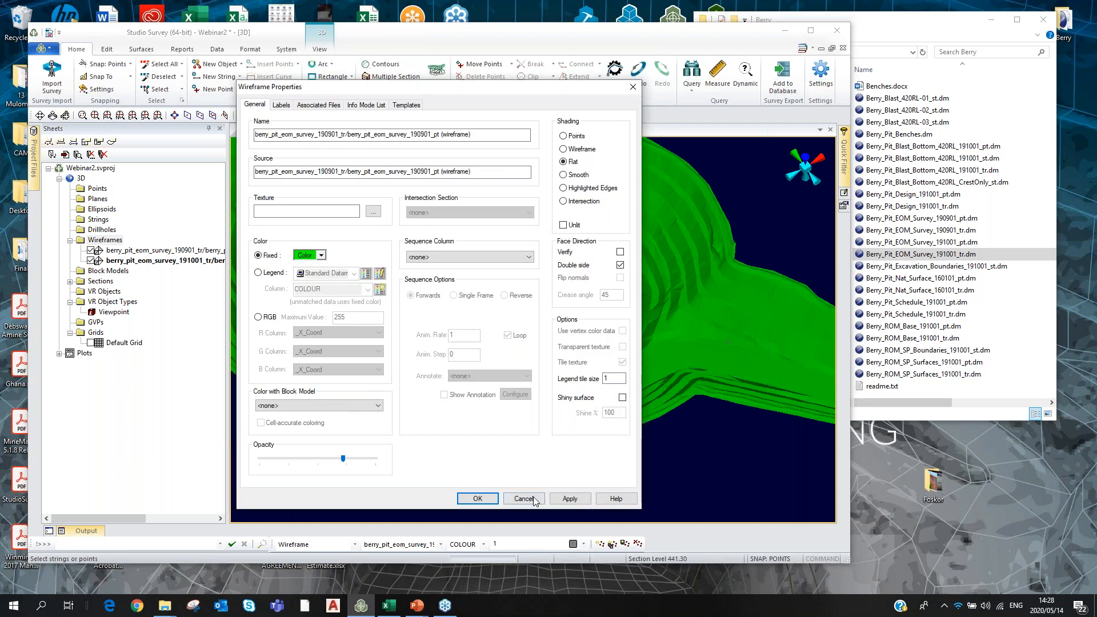
pyautogui.click(480, 501)
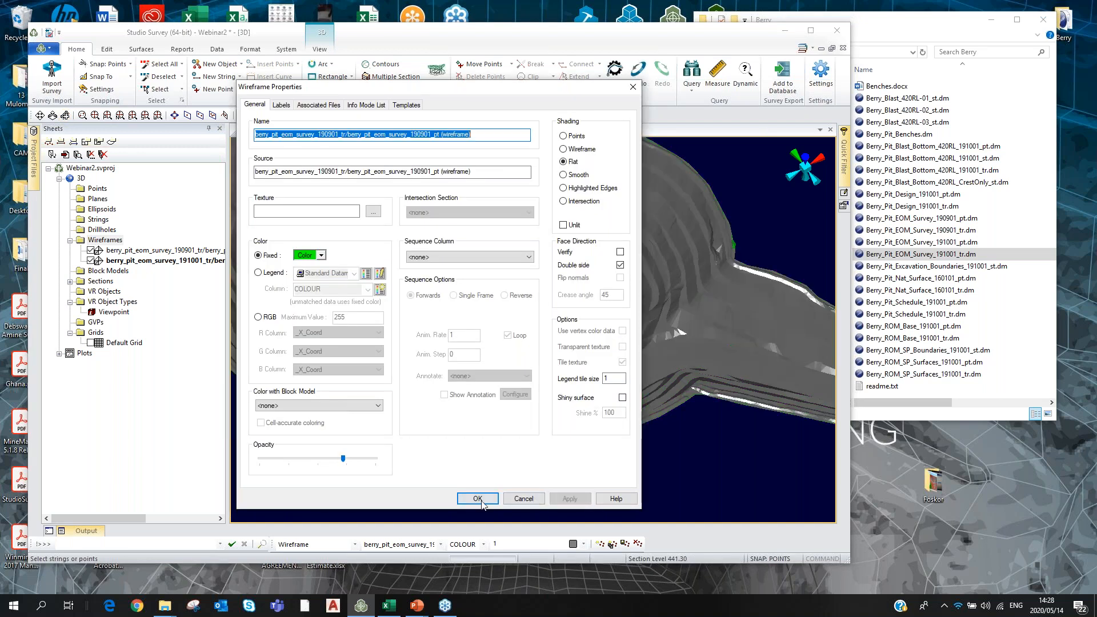
pyautogui.click(479, 499)
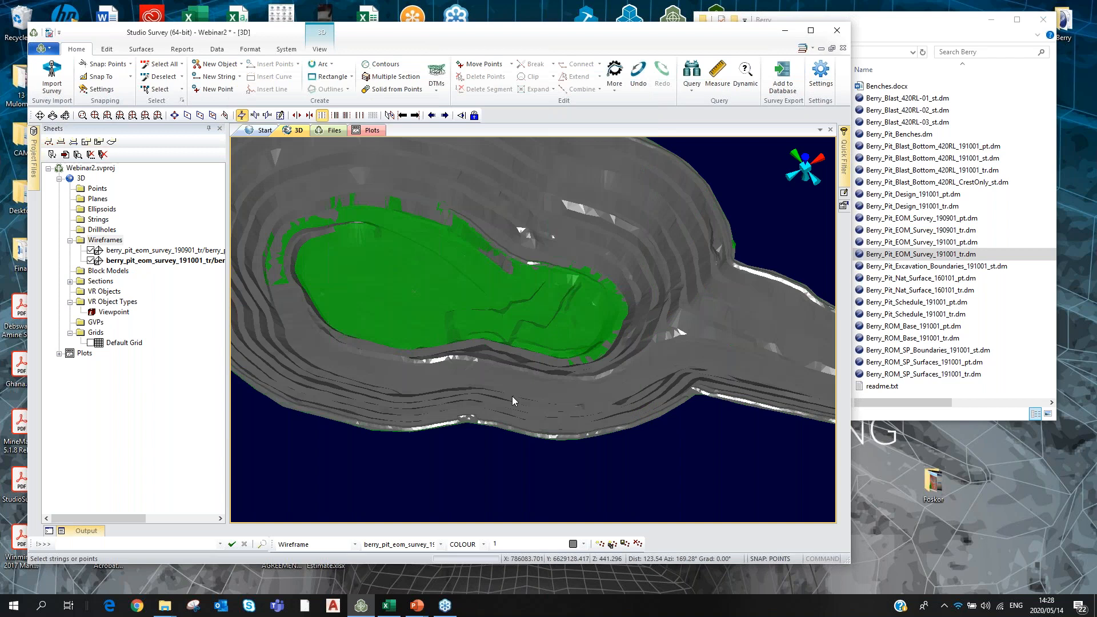
pyautogui.keyDown('shift'); pyautogui.moveTo(505, 259); pyautogui.dragTo(423, 268); pyautogui.keyUp('shift')
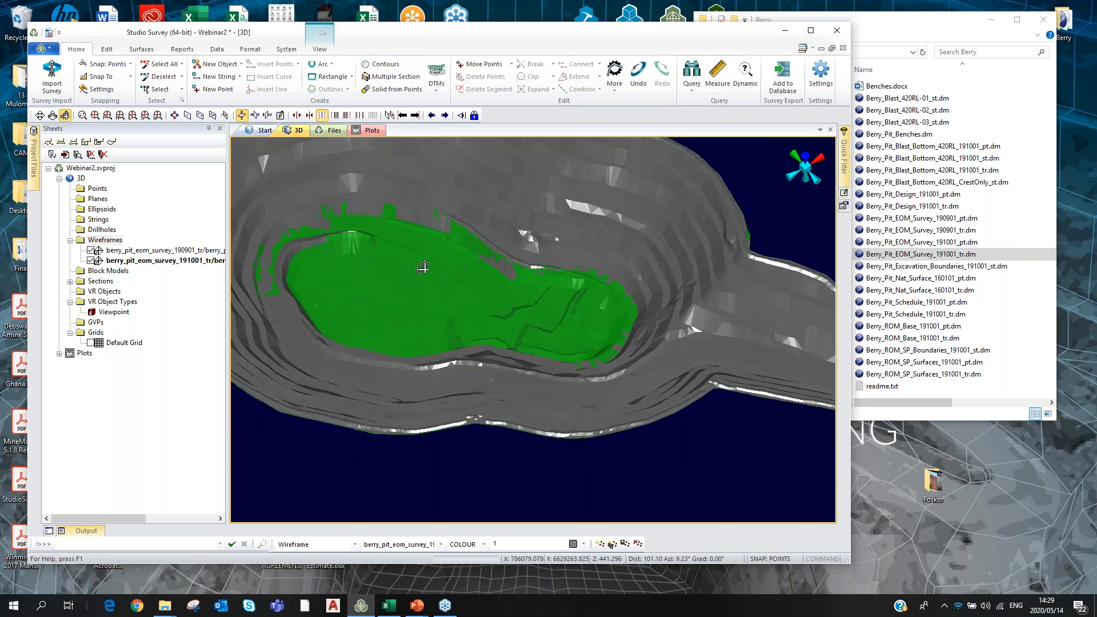
pyautogui.doubleClick(430, 276)
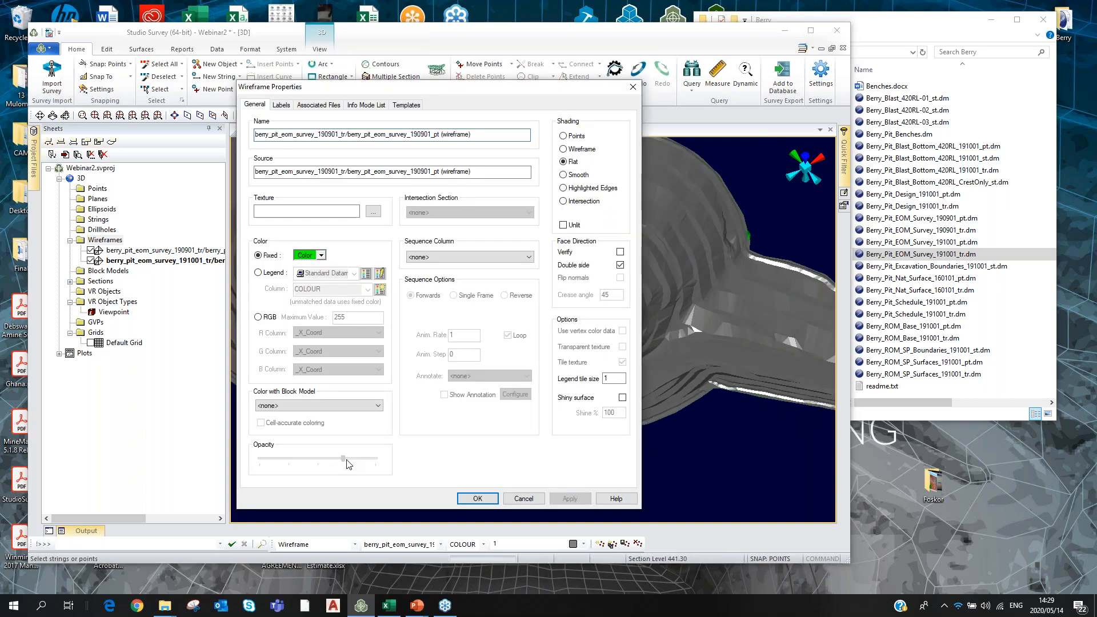
pyautogui.click(477, 498)
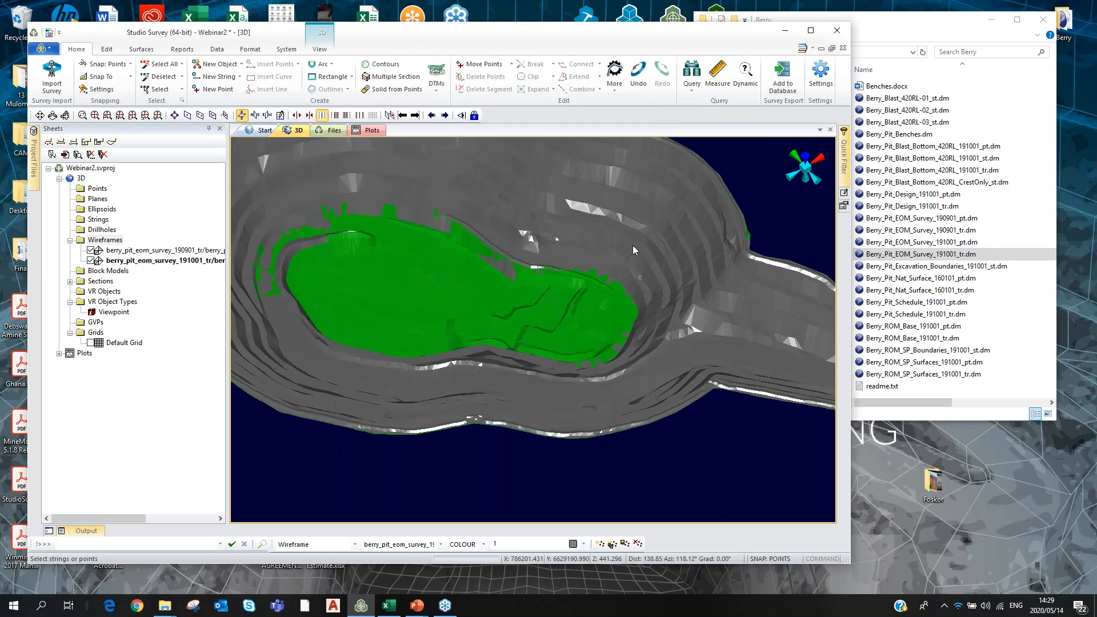
# Load the Excavation_Boundaries string file into the 3D view.
pyautogui.click(67, 116)
pyautogui.moveTo(426, 329)
pyautogui.mouseDown()
pyautogui.moveTo(455, 272)
pyautogui.moveTo(438, 341)
pyautogui.mouseUp()
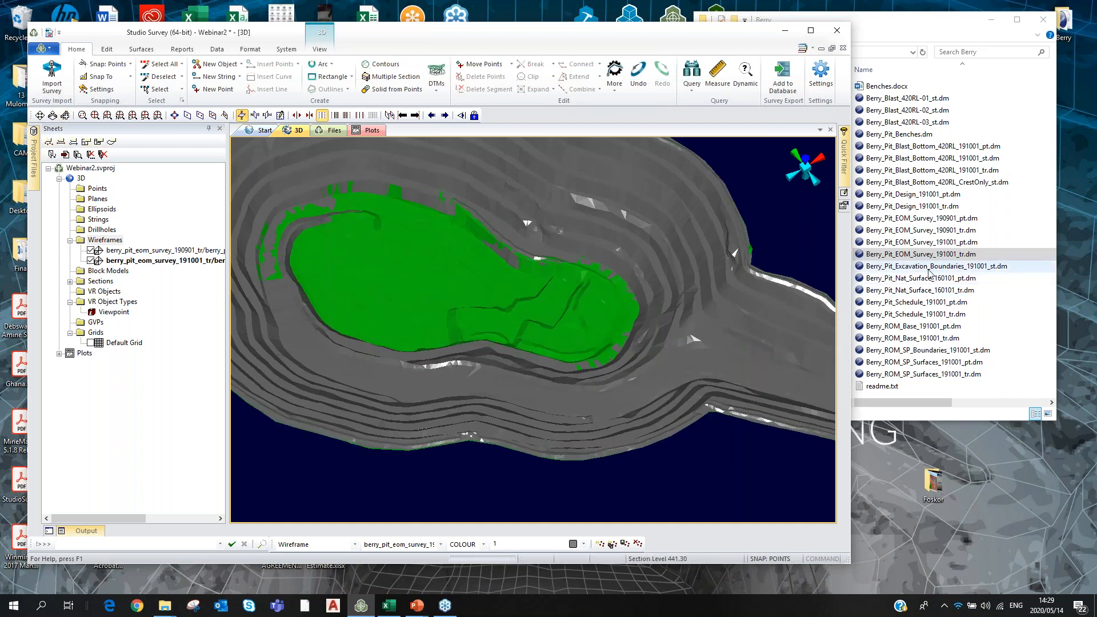
pyautogui.click(928, 269)
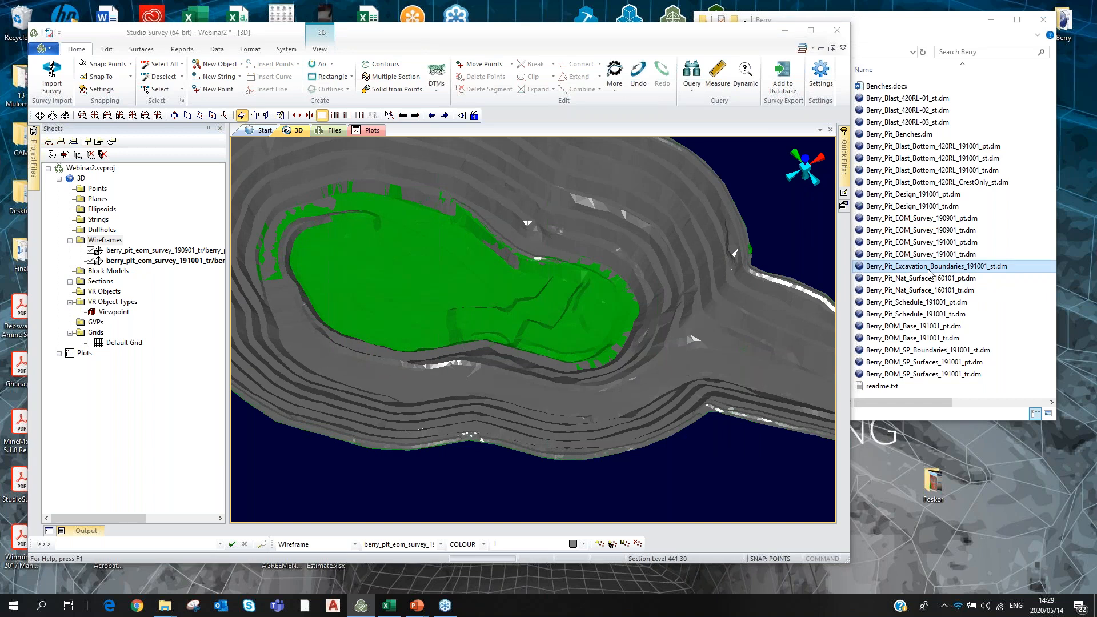
pyautogui.moveTo(928, 273); pyautogui.dragTo(486, 289)
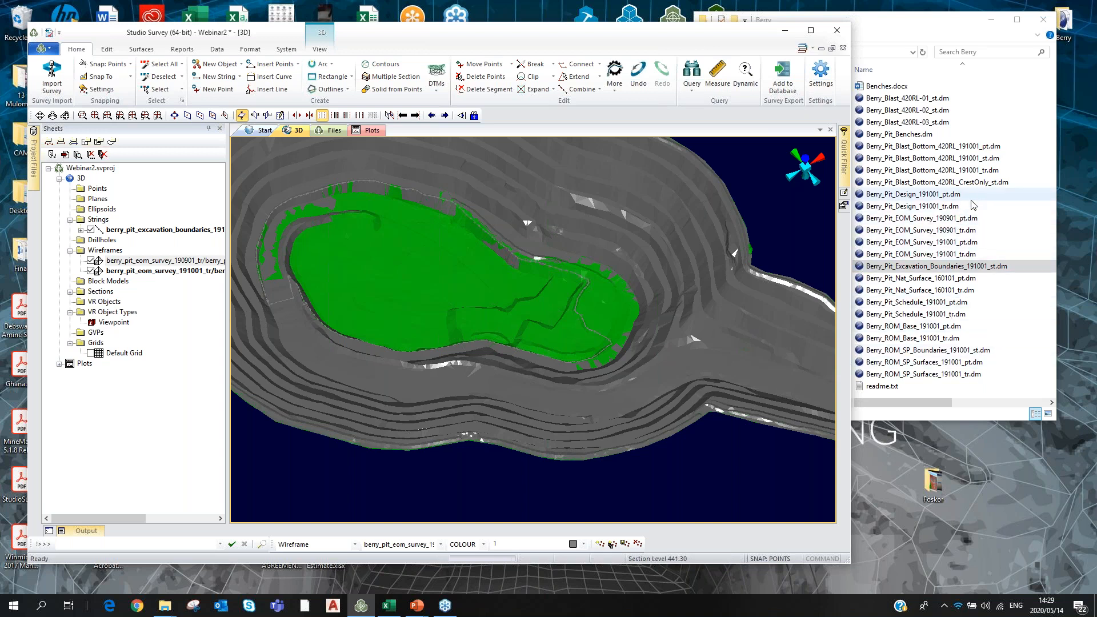
# Load the berry_pit_nat_surface_160101 wireframe, make it semi-transparent, and maximize the window.
pyautogui.click(924, 291)
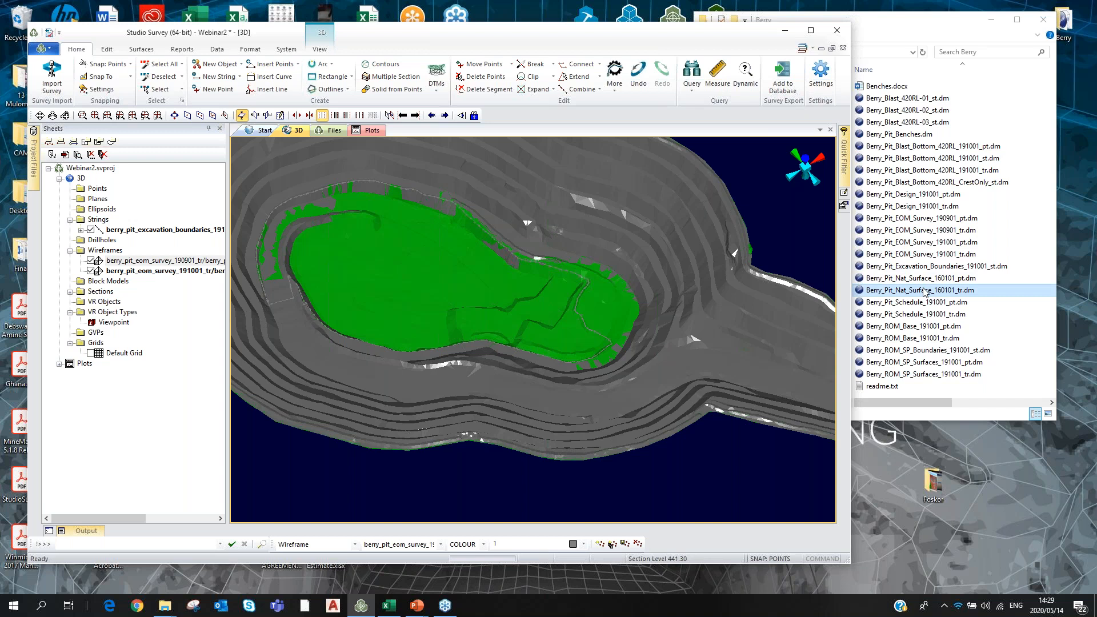
pyautogui.moveTo(924, 289); pyautogui.dragTo(860, 307)
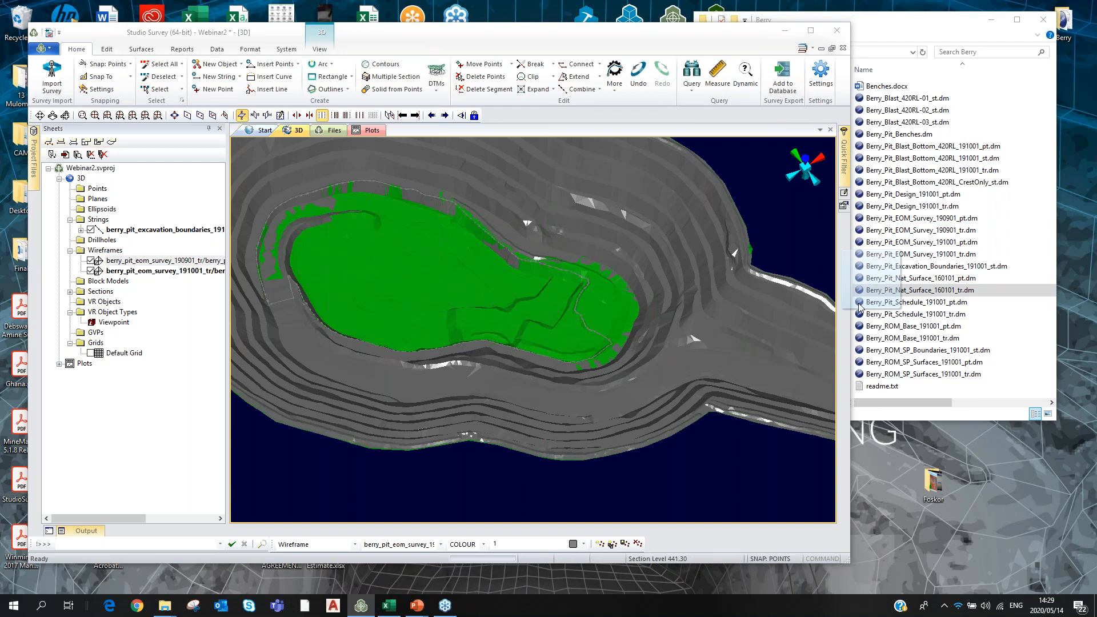
pyautogui.moveTo(860, 307); pyautogui.dragTo(748, 317)
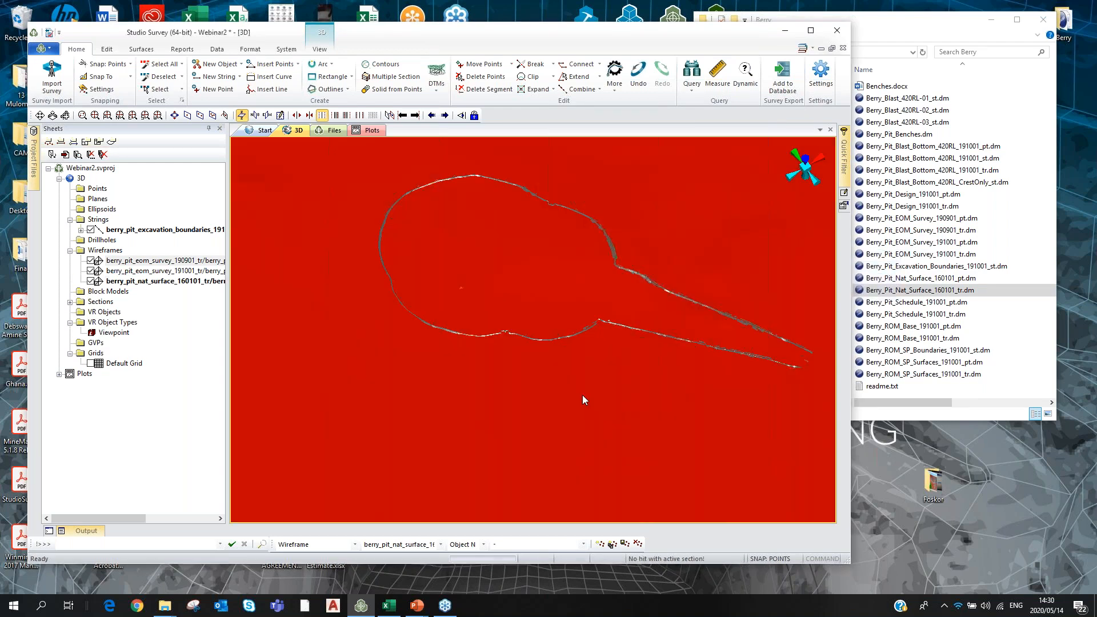
pyautogui.doubleClick(583, 398)
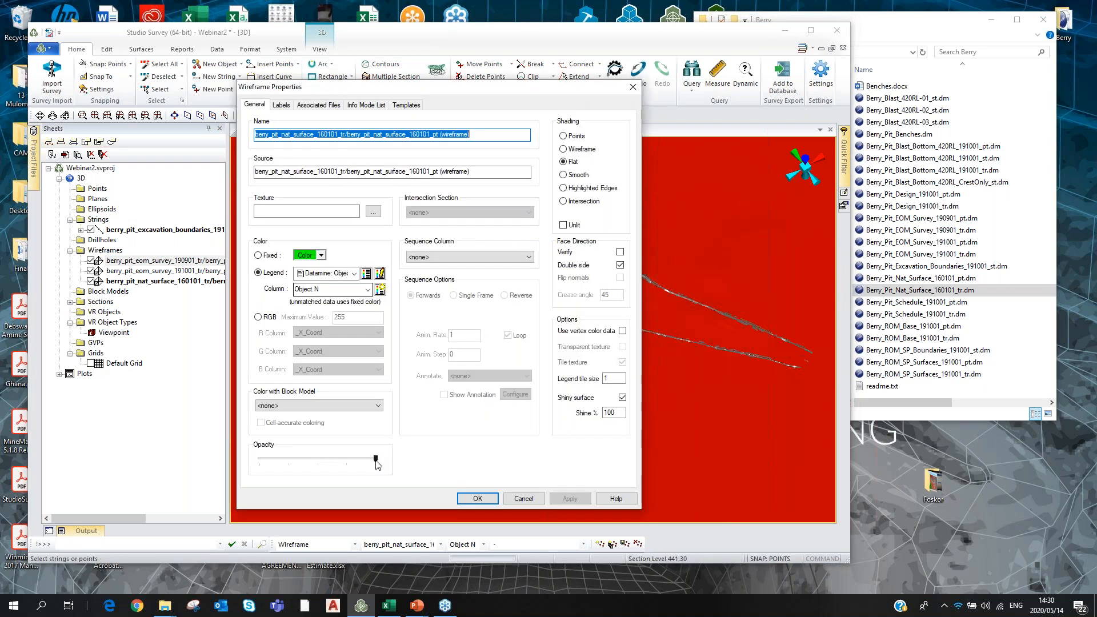
pyautogui.click(564, 499)
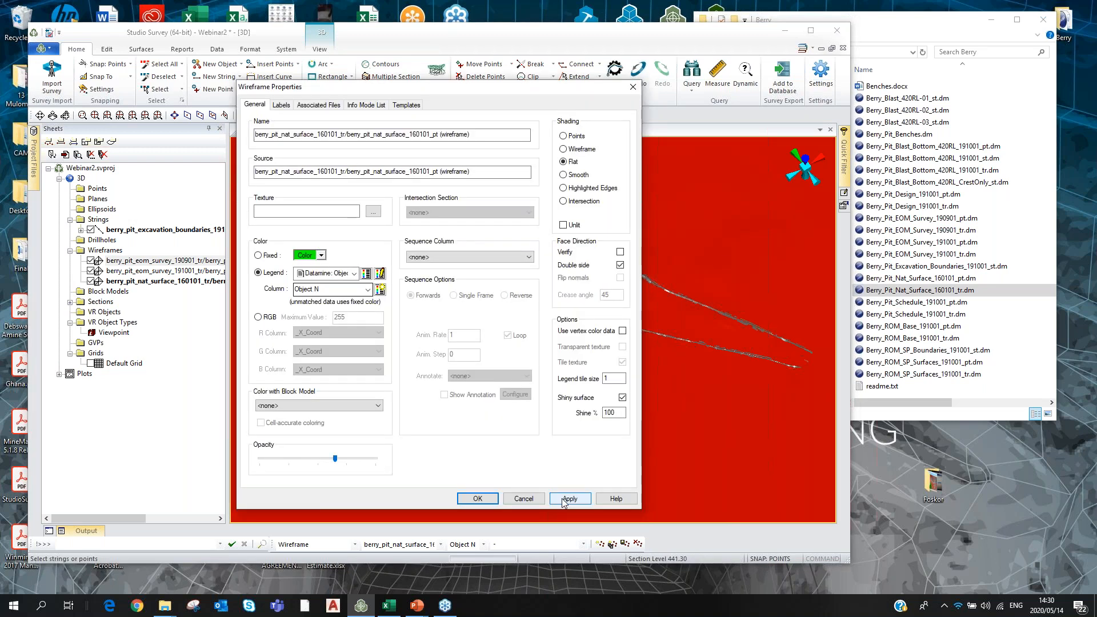
pyautogui.click(565, 499)
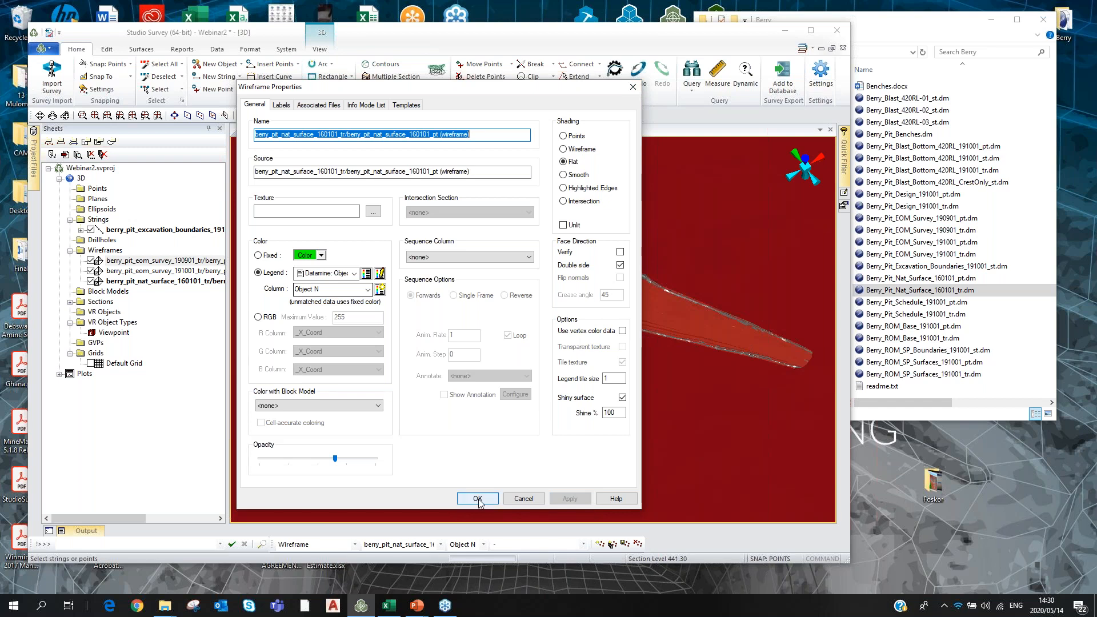
pyautogui.click(477, 499)
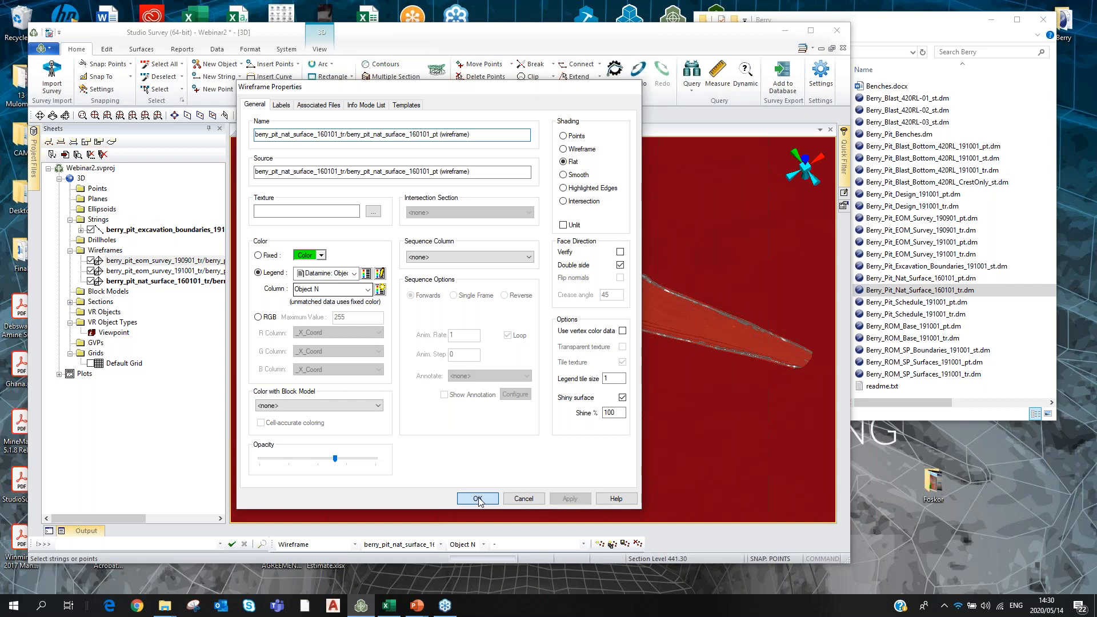
pyautogui.keyDown('shift'); pyautogui.moveTo(389, 366); pyautogui.dragTo(559, 228); pyautogui.keyUp('shift')
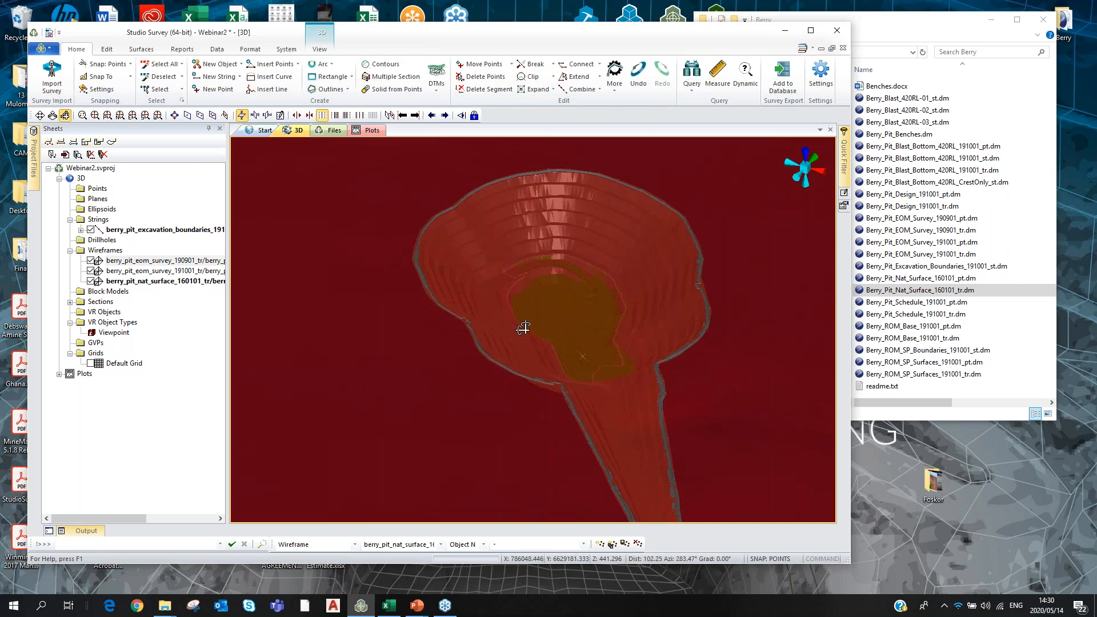
pyautogui.keyDown('shift'); pyautogui.moveTo(563, 366); pyautogui.dragTo(579, 266); pyautogui.keyUp('shift')
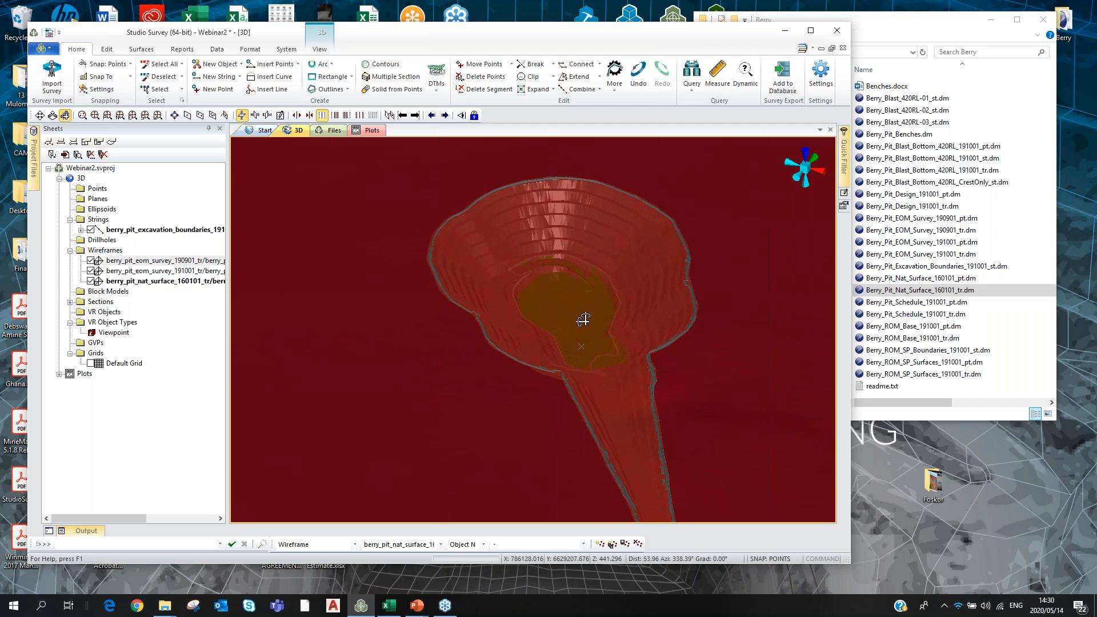
pyautogui.moveTo(529, 272)
pyautogui.keyDown('shift'); pyautogui.mouseDown()
pyautogui.moveTo(582, 362)
pyautogui.moveTo(535, 370)
pyautogui.moveTo(541, 359)
pyautogui.moveTo(548, 385)
pyautogui.moveTo(430, 325)
pyautogui.moveTo(499, 264)
pyautogui.moveTo(538, 309)
pyautogui.moveTo(583, 293)
pyautogui.mouseUp(); pyautogui.keyUp('shift')
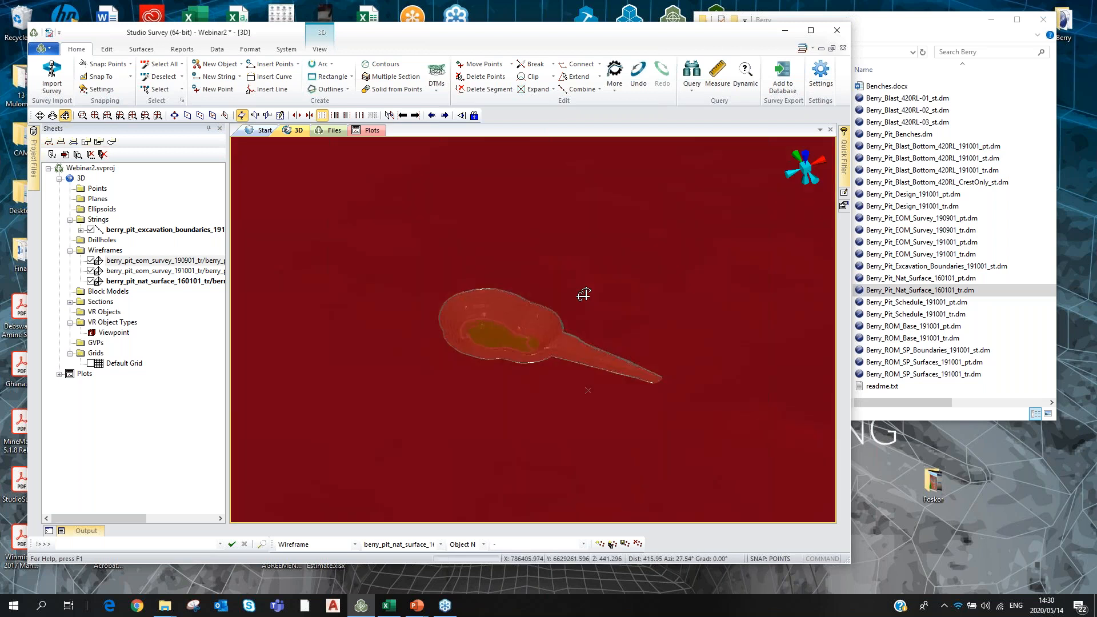
pyautogui.click(811, 32)
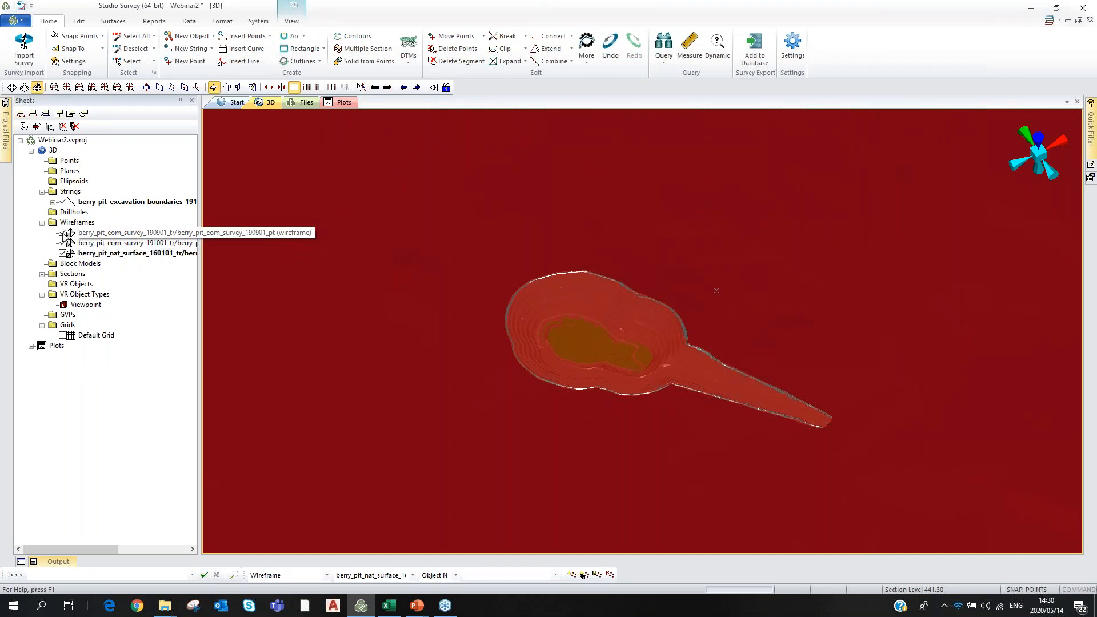
# Untick the 190901, 191001 and natural surface wireframes, leaving only the excavation boundary.
pyautogui.click(63, 232)
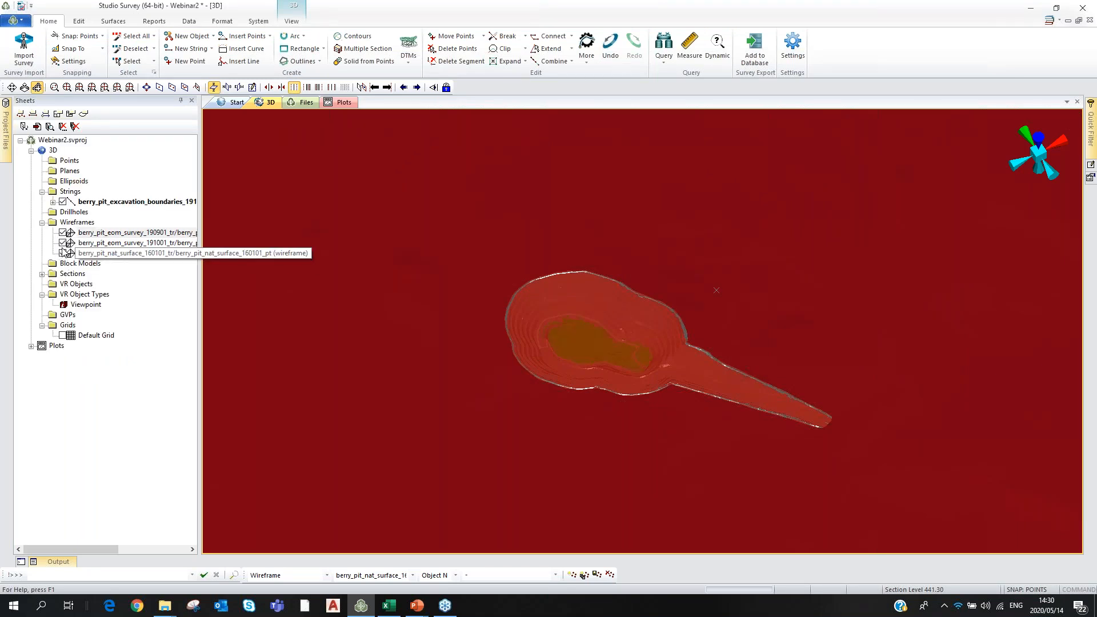
pyautogui.click(64, 234)
pyautogui.click(63, 244)
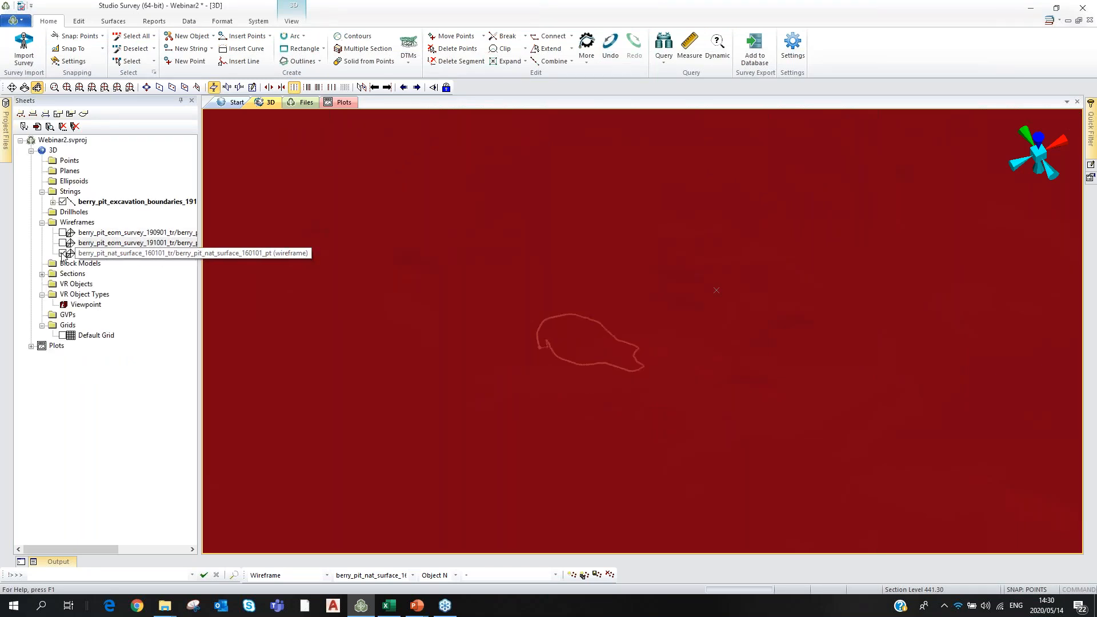
pyautogui.click(63, 254)
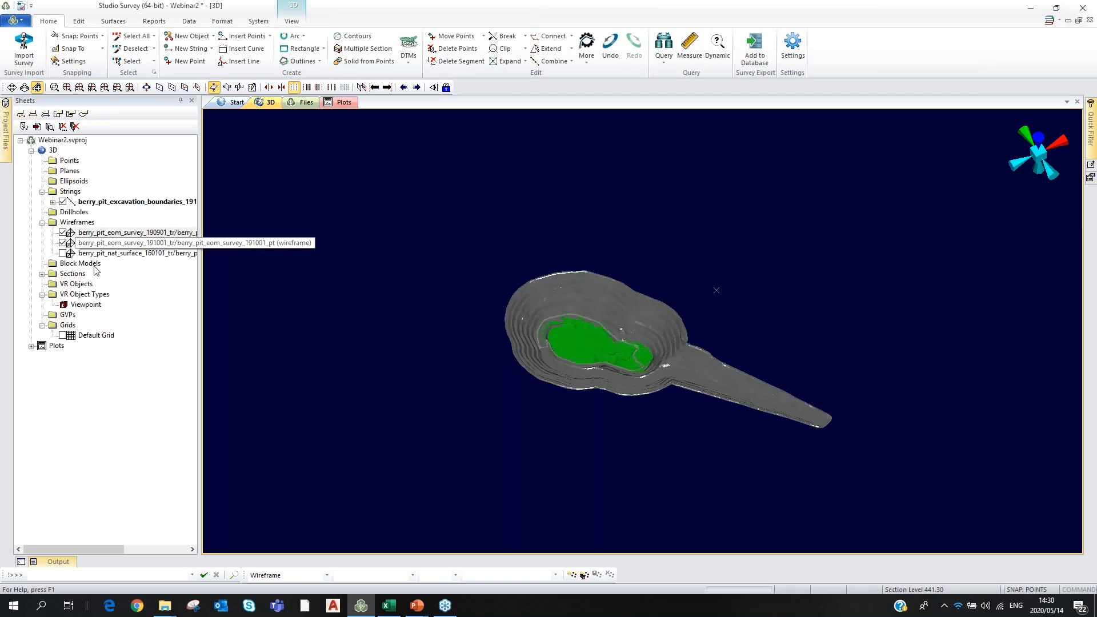
pyautogui.click(63, 253)
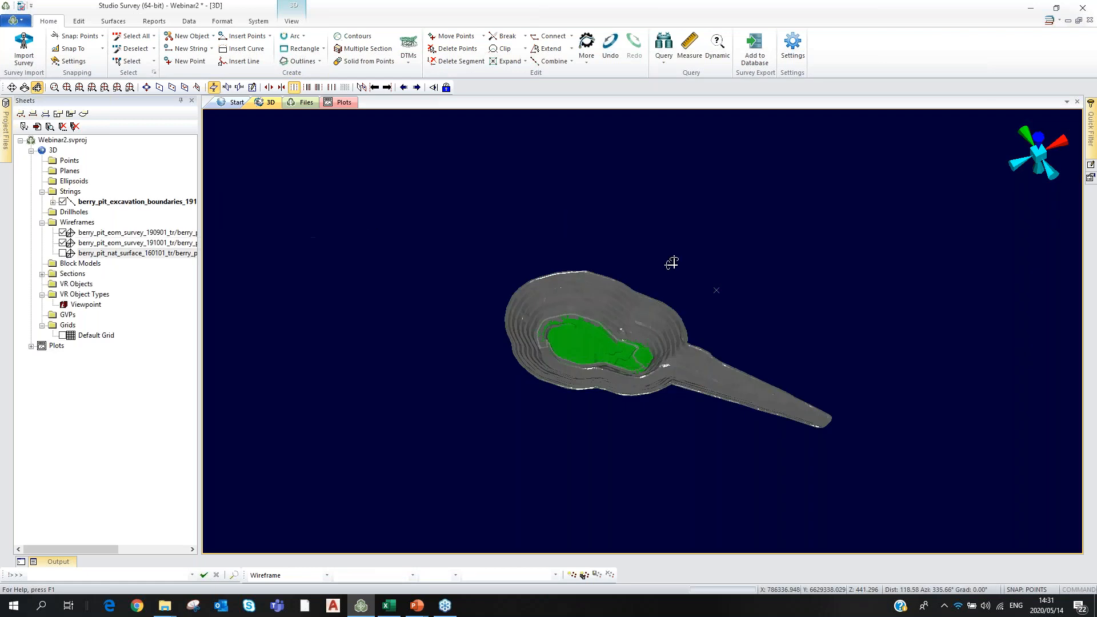
pyautogui.scroll(3, 630, 337)
pyautogui.scroll(1, 623, 336)
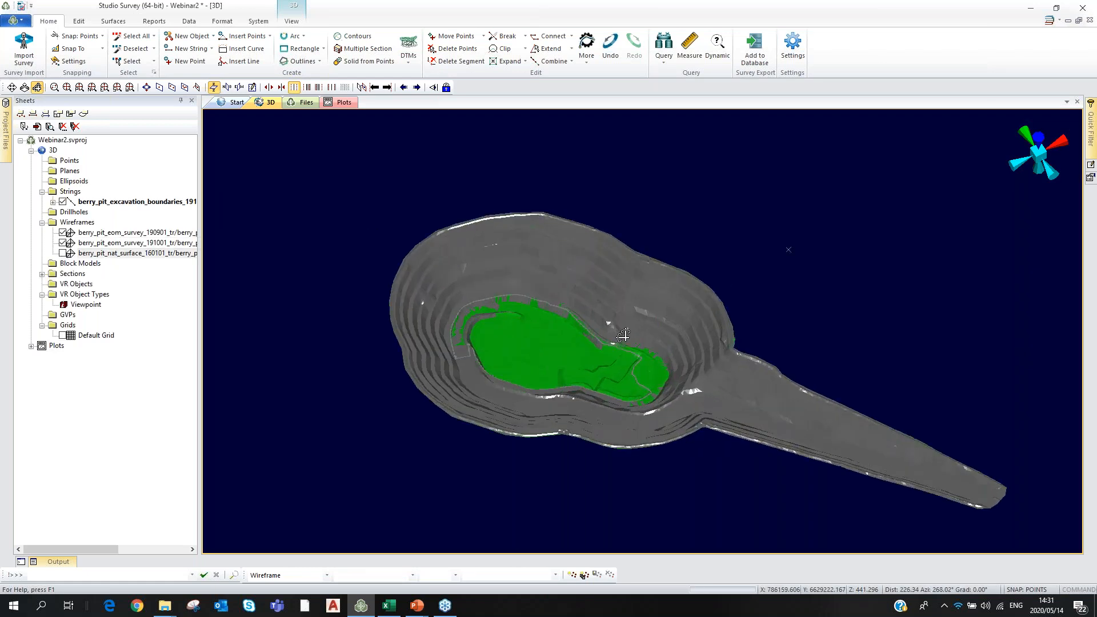
pyautogui.scroll(3, 623, 336)
pyautogui.moveTo(567, 451); pyautogui.dragTo(607, 244)
pyautogui.click(64, 243)
# Hide the 190901 survey wireframe and fit the excavation boundary to the window in plan view.
pyautogui.click(63, 232)
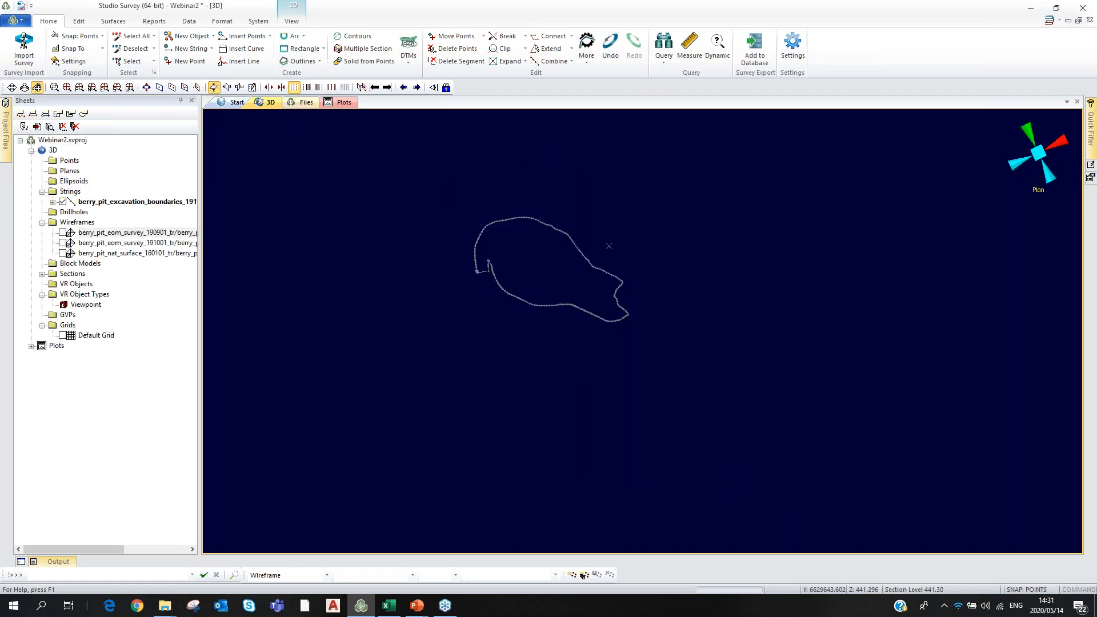
pyautogui.click(99, 88)
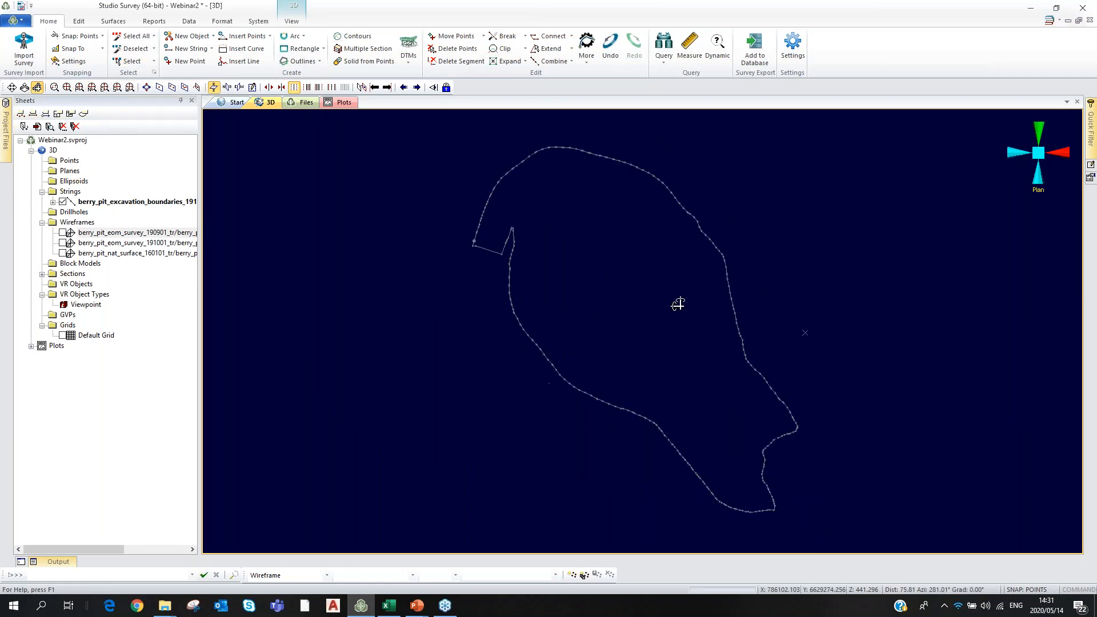
pyautogui.press('Escape')
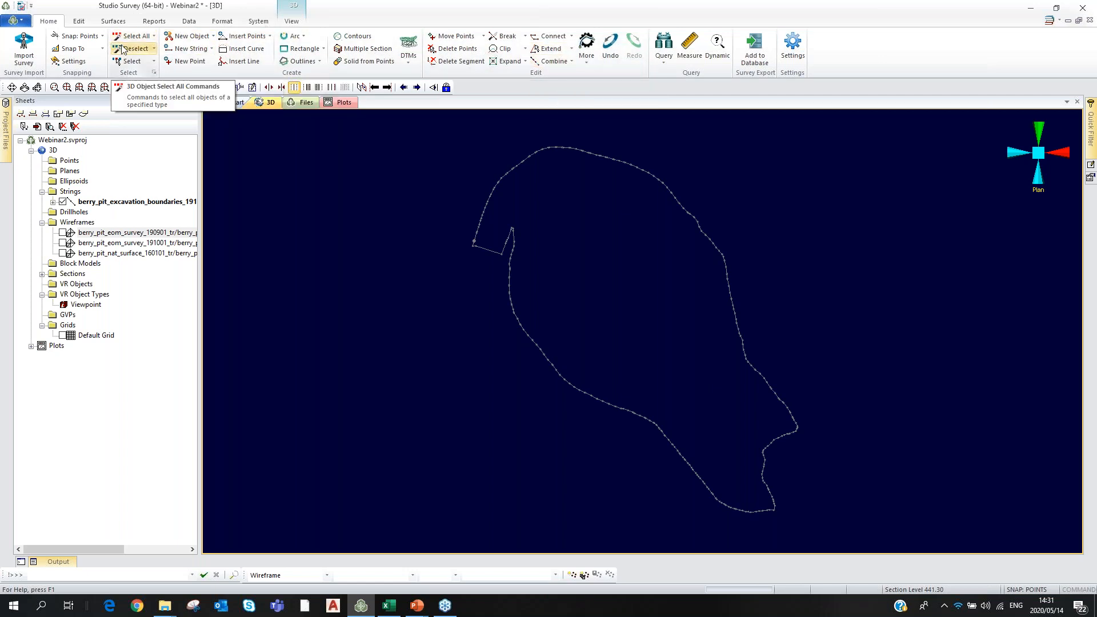
# Start the Divide Outline String command from the Edit tab's Break options.
pyautogui.click(79, 21)
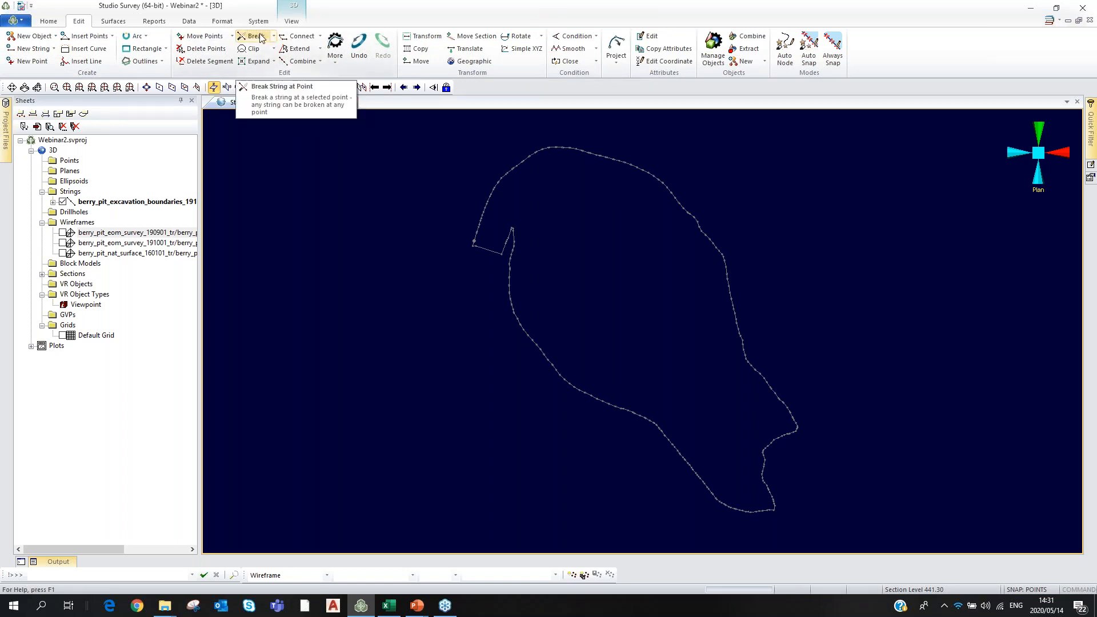
pyautogui.click(274, 38)
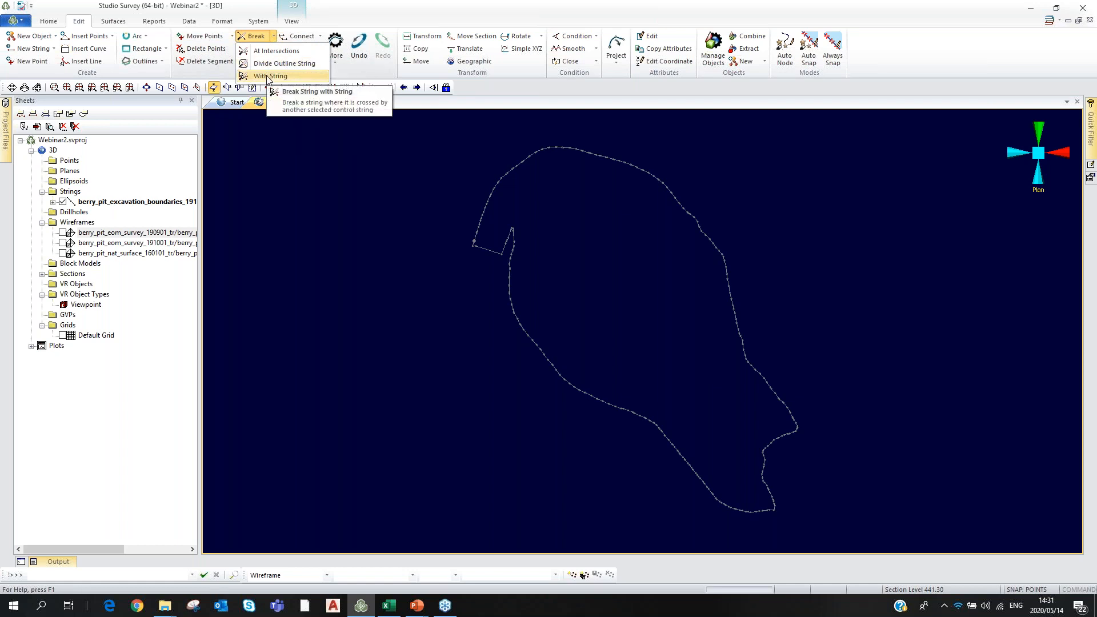
pyautogui.click(277, 63)
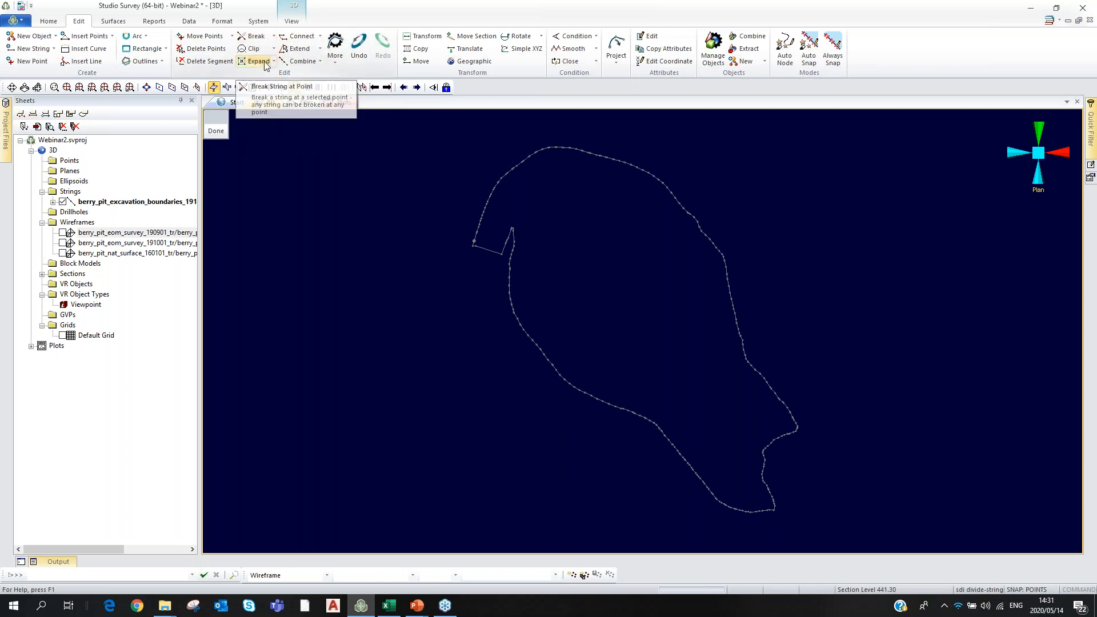
# Divide the boundary at two points, then select the northern half of the split string.
pyautogui.click(567, 383)
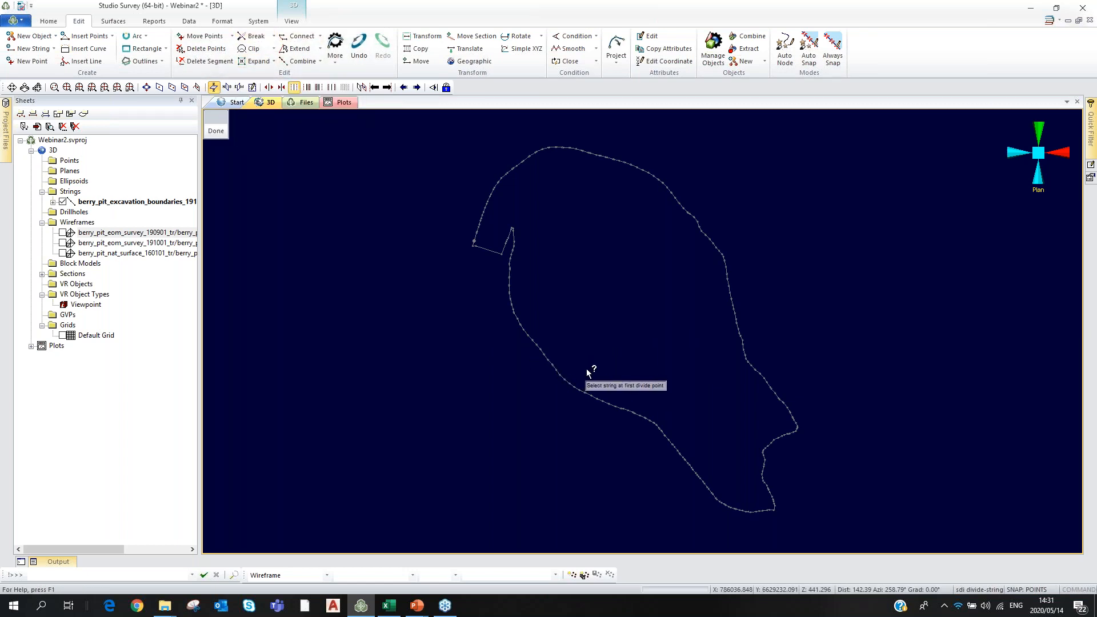
pyautogui.click(729, 288)
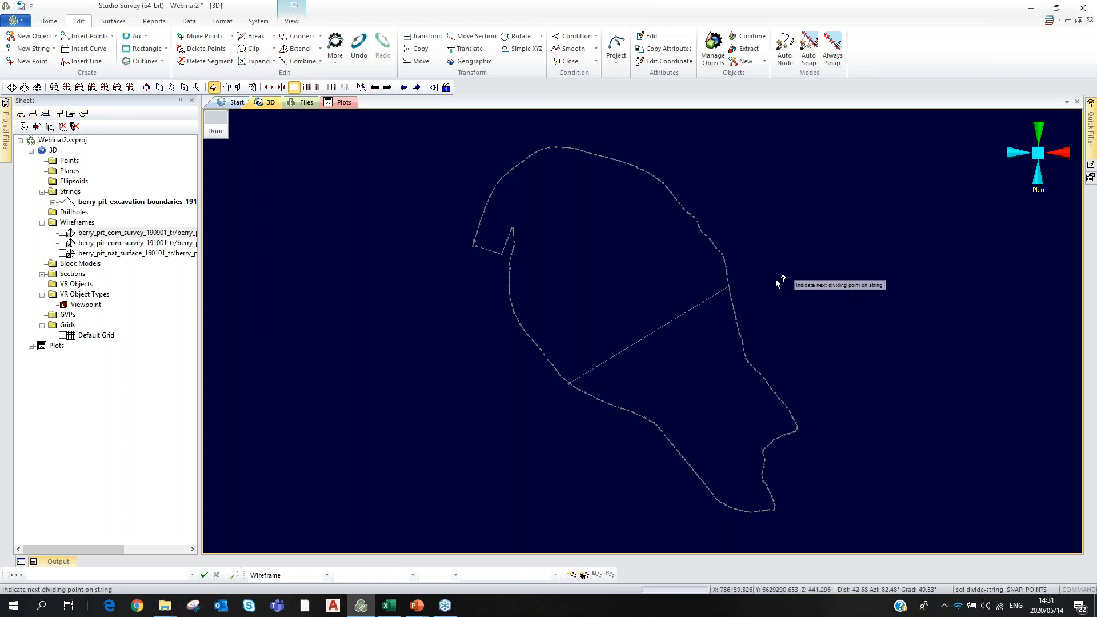
pyautogui.click(757, 374)
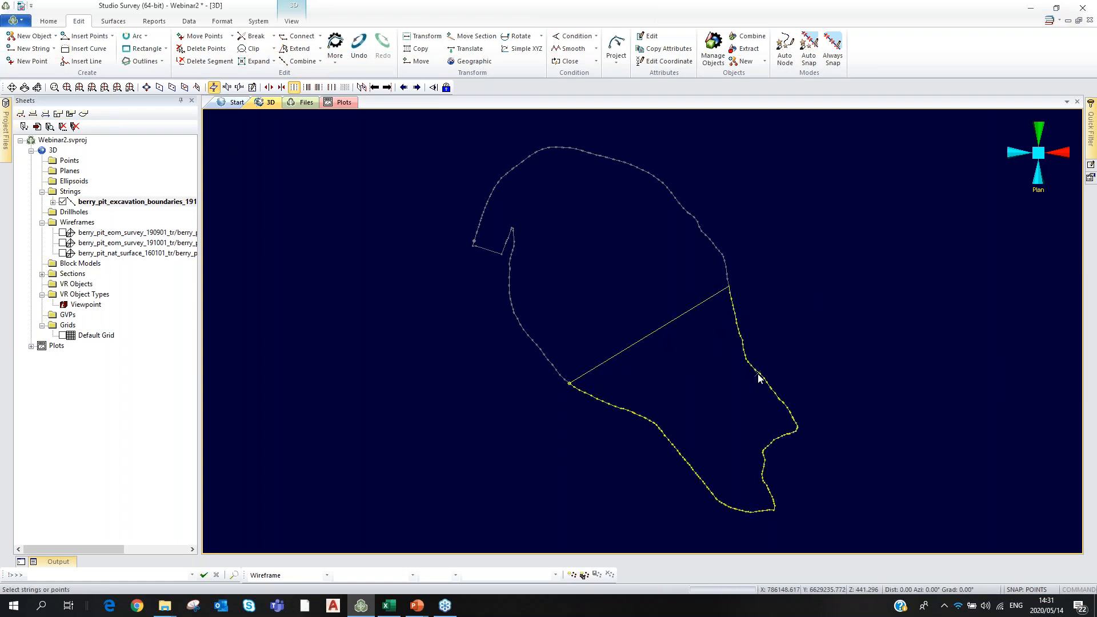
pyautogui.click(670, 193)
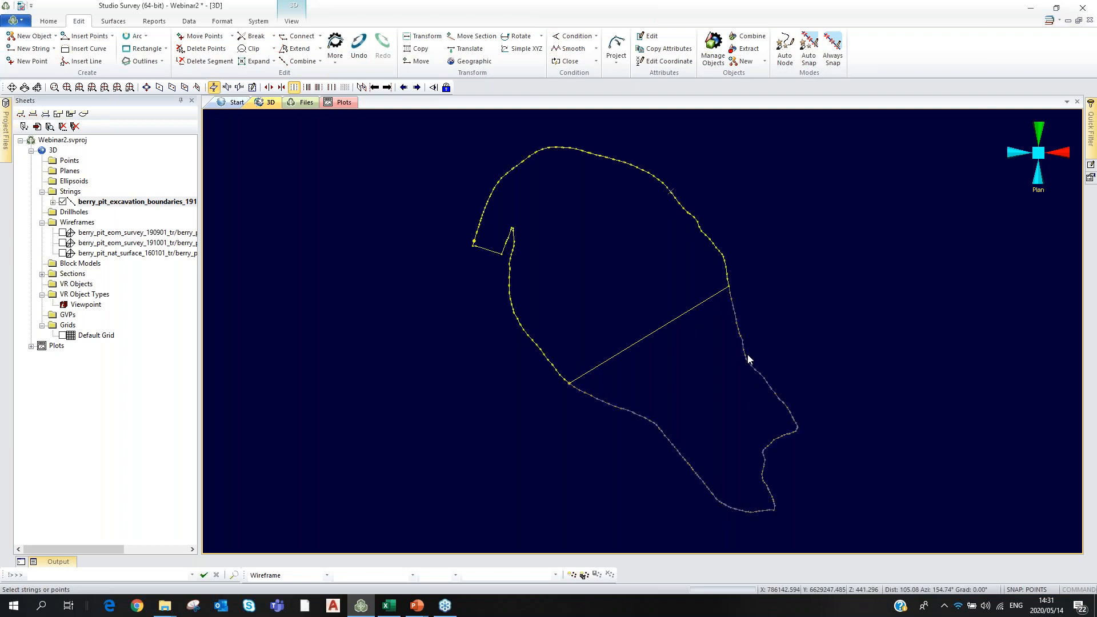
pyautogui.click(746, 358)
pyautogui.click(680, 205)
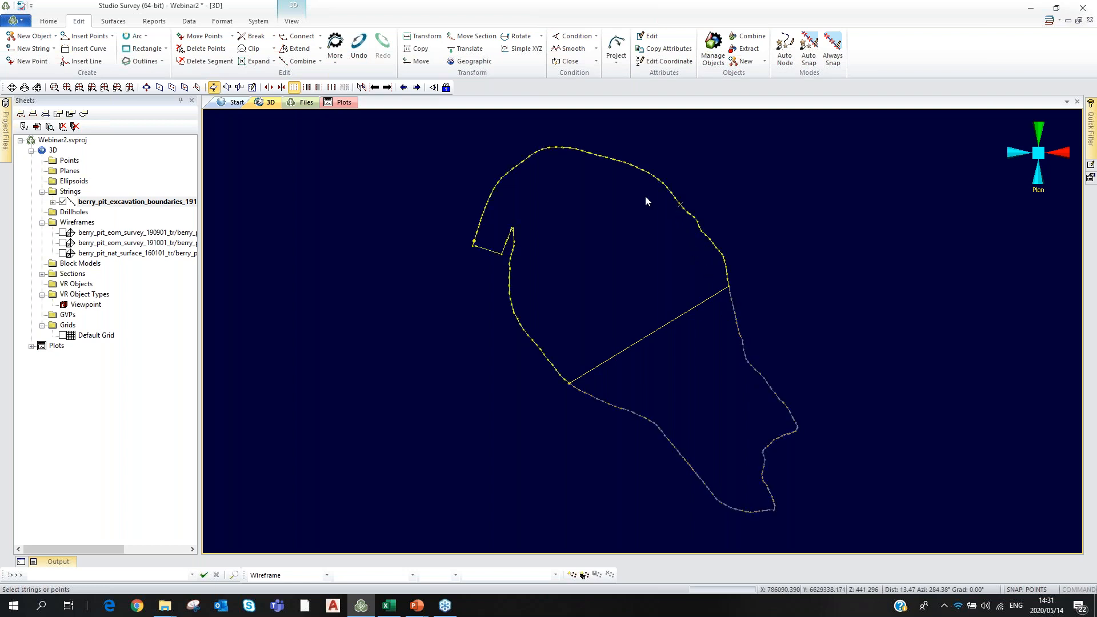
# Save the selected northern string as a single string named north.dm.
pyautogui.rightClick(603, 158)
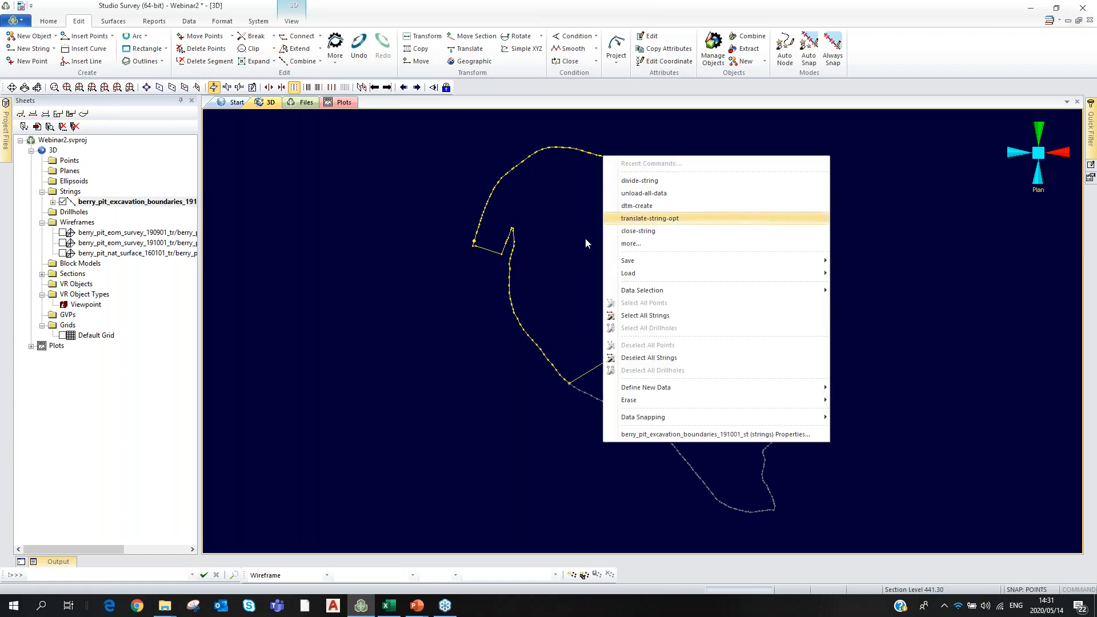
pyautogui.moveTo(651, 261)
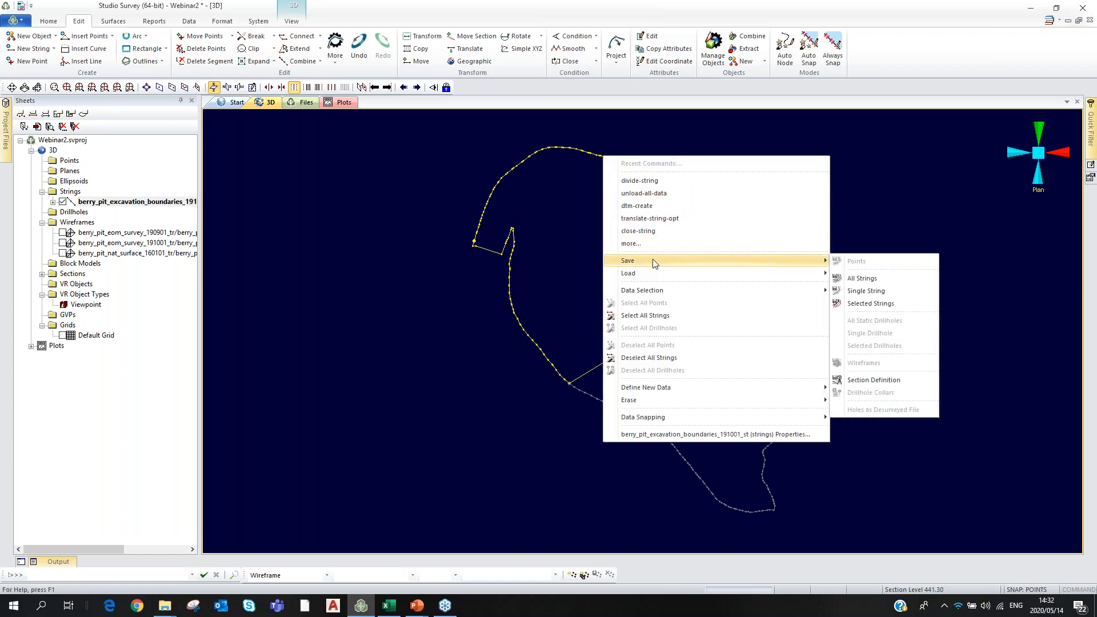
pyautogui.click(865, 290)
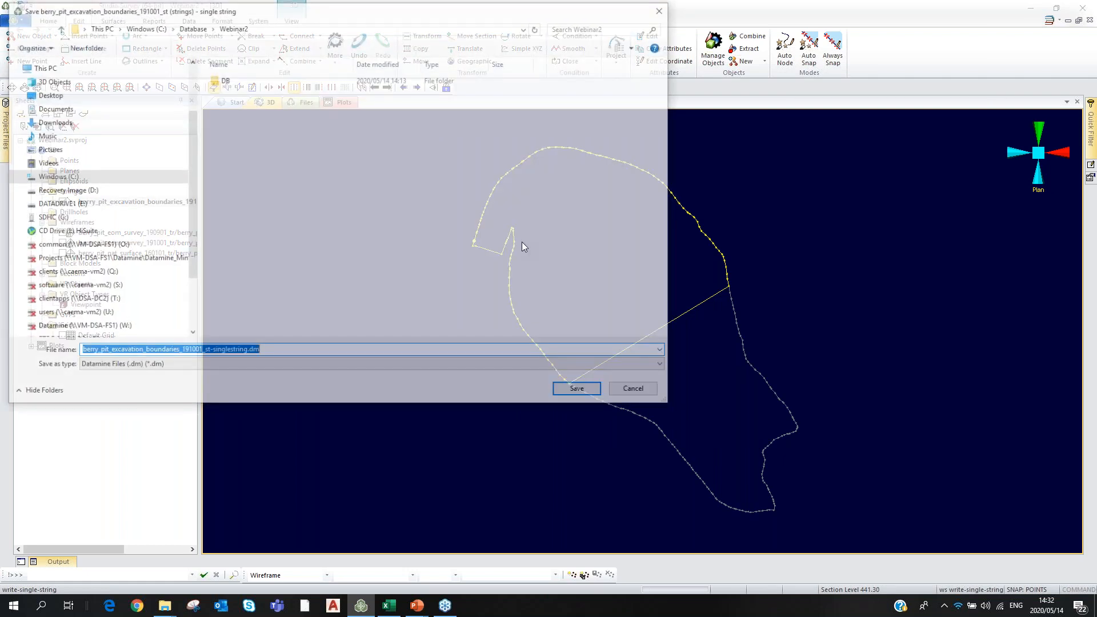
pyautogui.moveTo(246, 352); pyautogui.dragTo(61, 350)
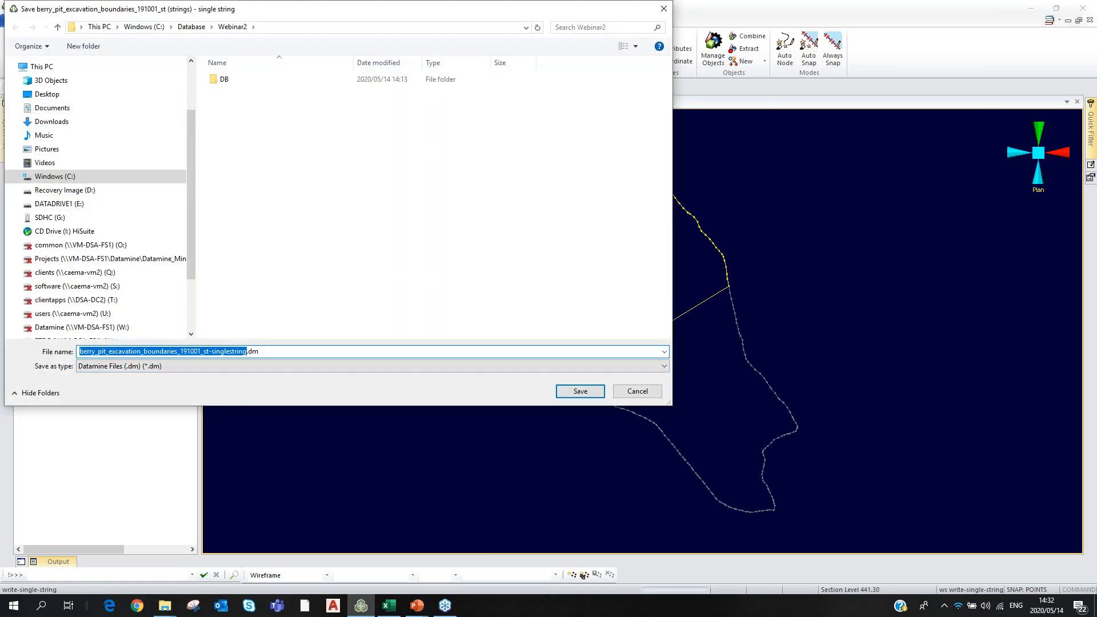
pyautogui.write('north')
pyautogui.click(563, 397)
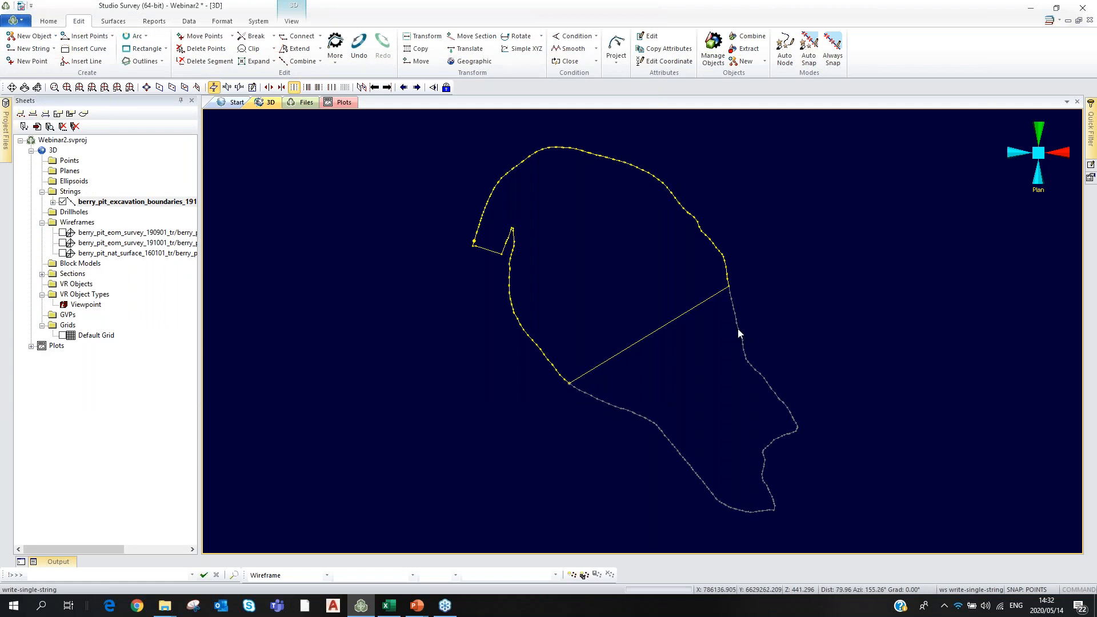
# Select the southern string and save it as a single string named South.dm.
pyautogui.click(738, 329)
pyautogui.rightClick(737, 330)
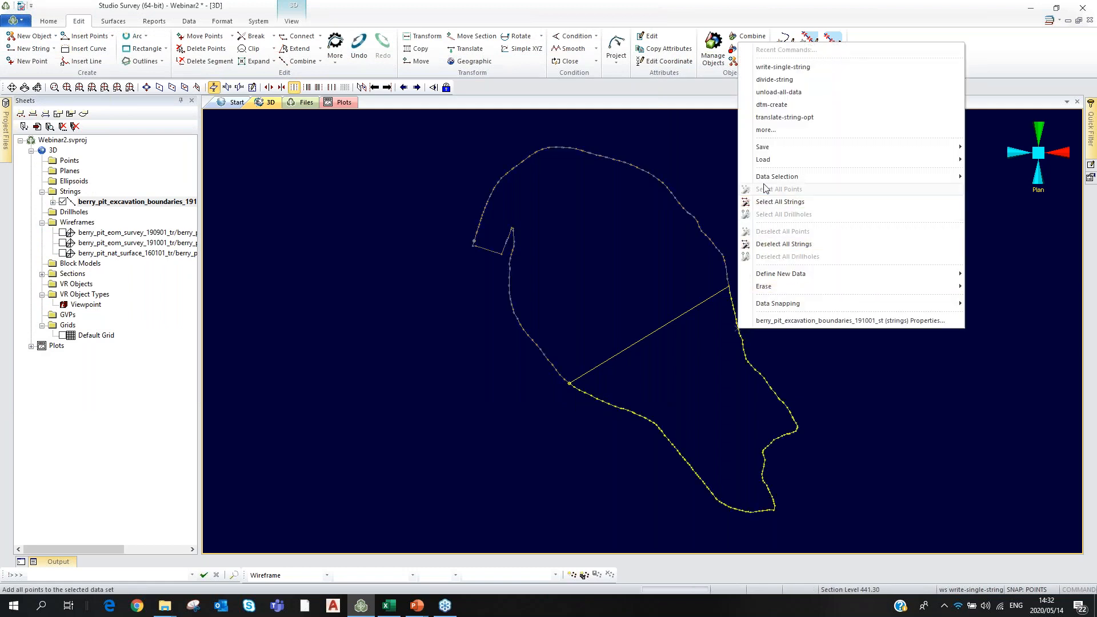
pyautogui.moveTo(938, 149)
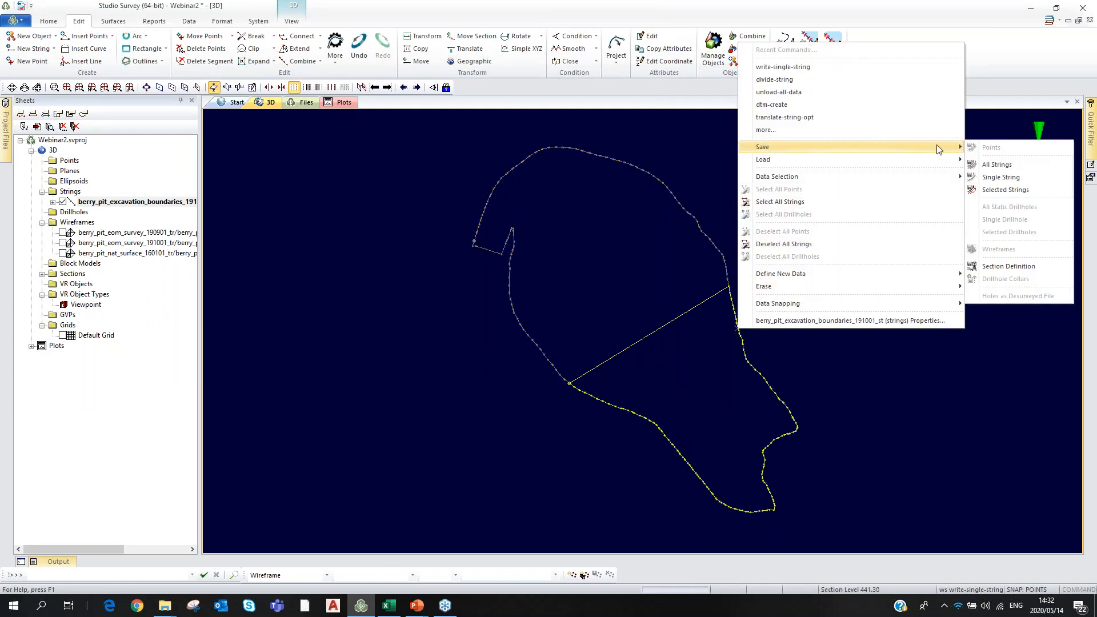
pyautogui.click(985, 178)
pyautogui.moveTo(247, 353); pyautogui.dragTo(71, 358)
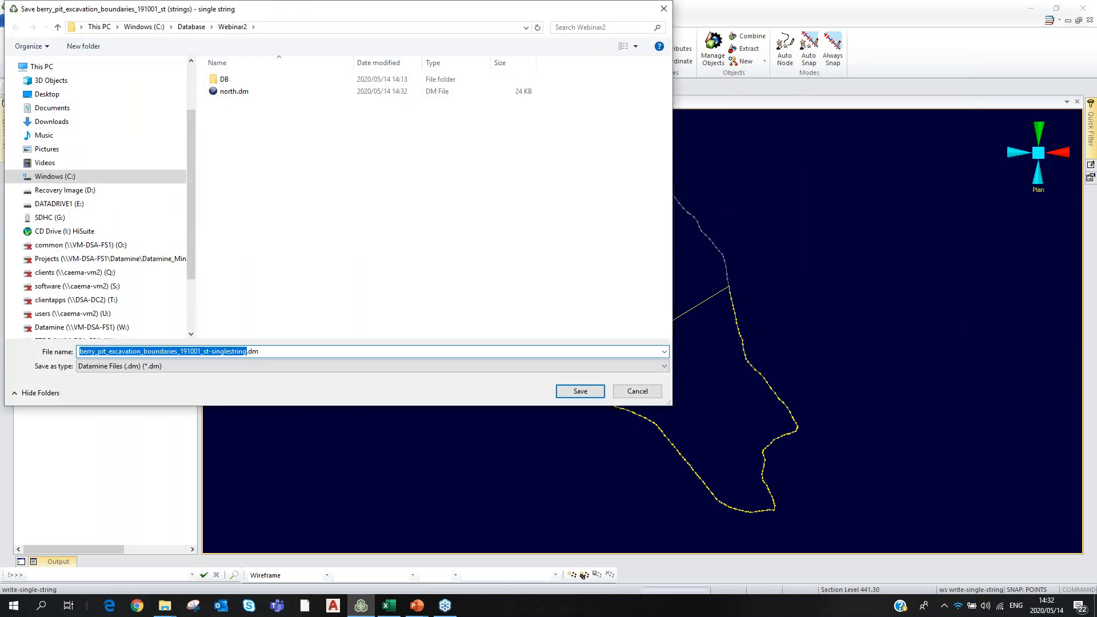
pyautogui.write('South')
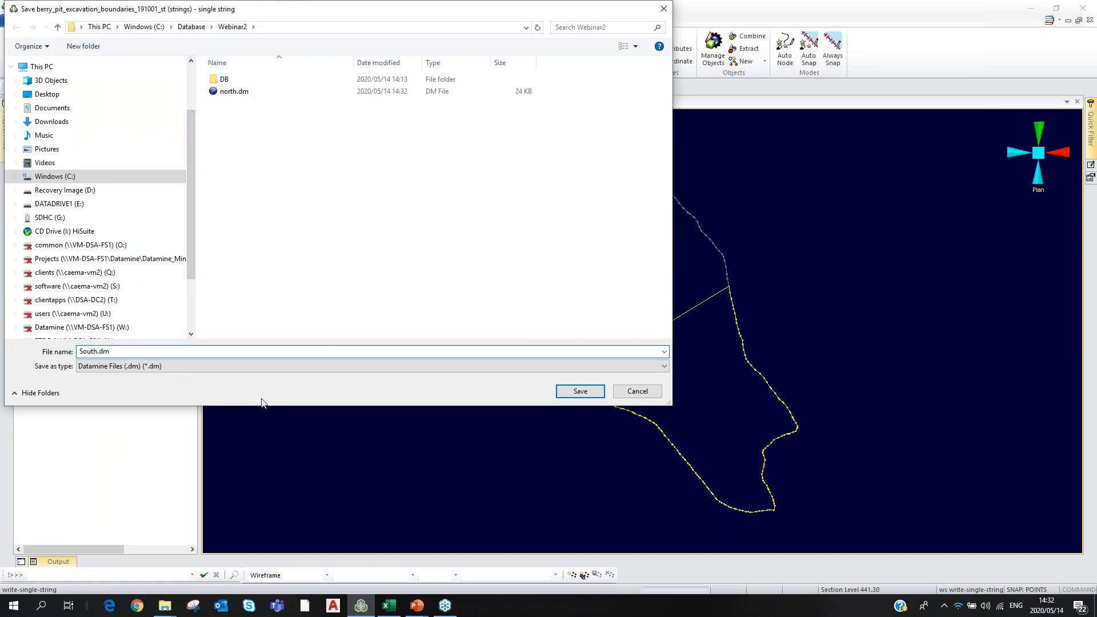
pyautogui.click(569, 392)
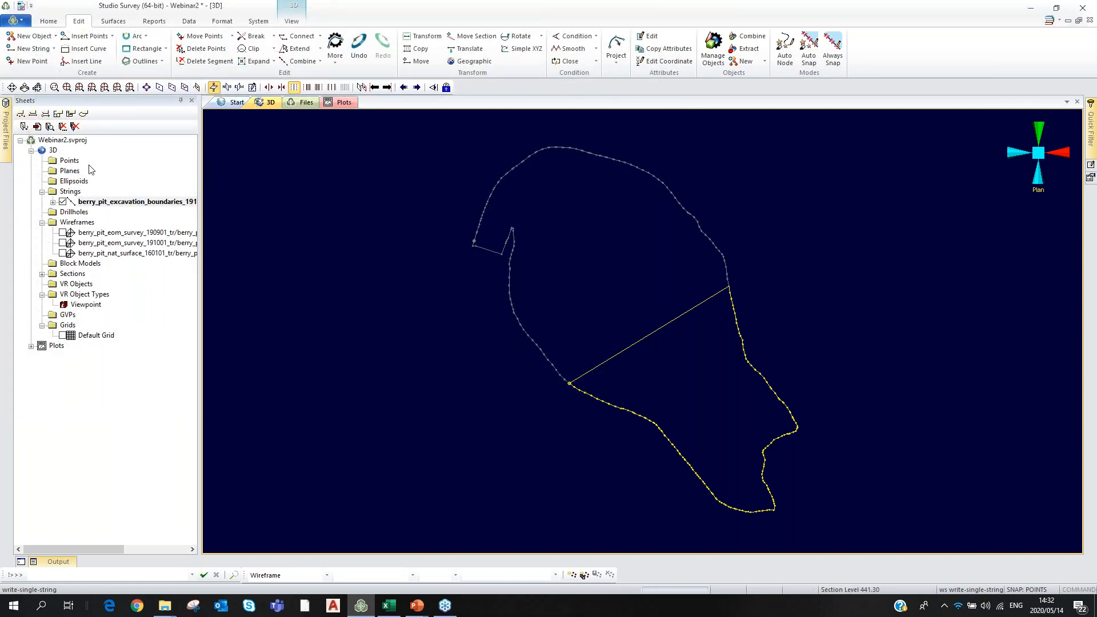
# Unload the original excavation boundaries string from the project.
pyautogui.click(63, 201)
pyautogui.click(63, 201)
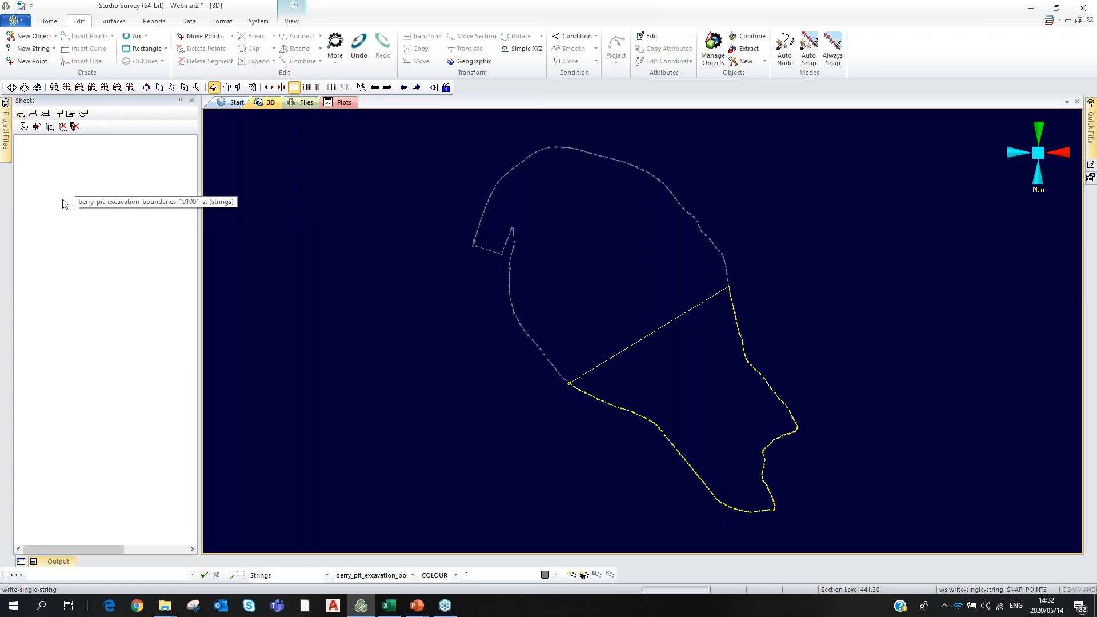
pyautogui.rightClick(112, 203)
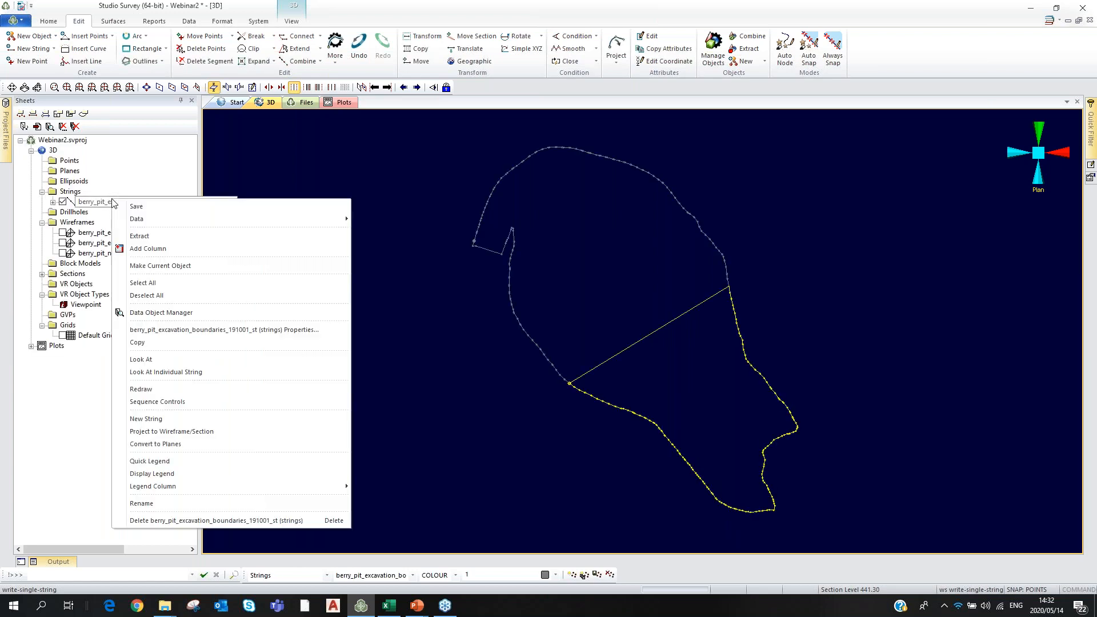
pyautogui.moveTo(189, 220)
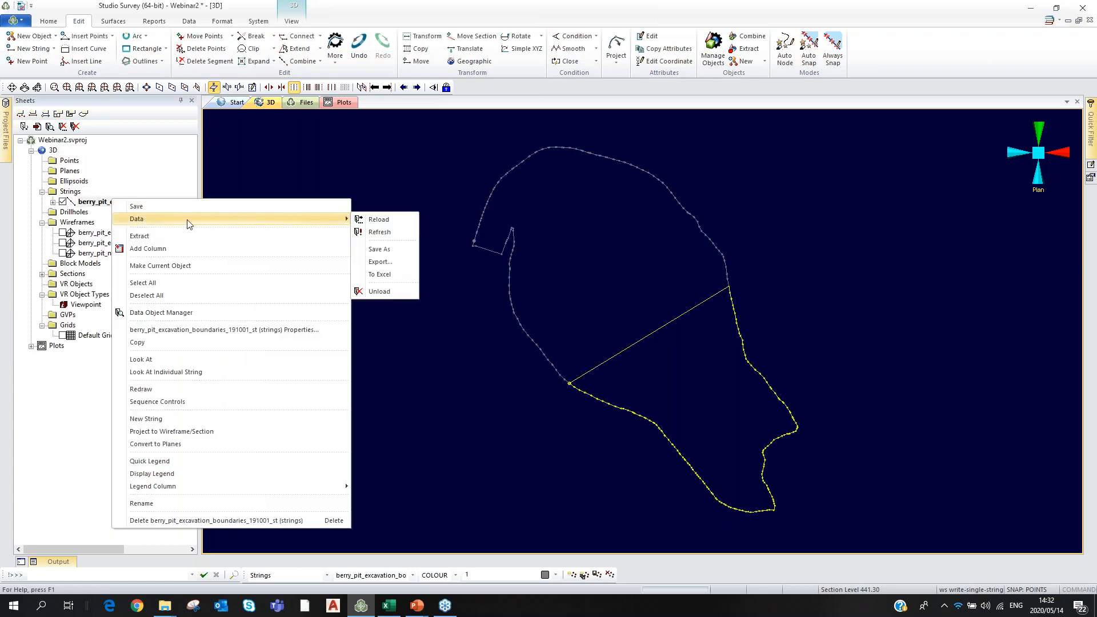
pyautogui.click(382, 292)
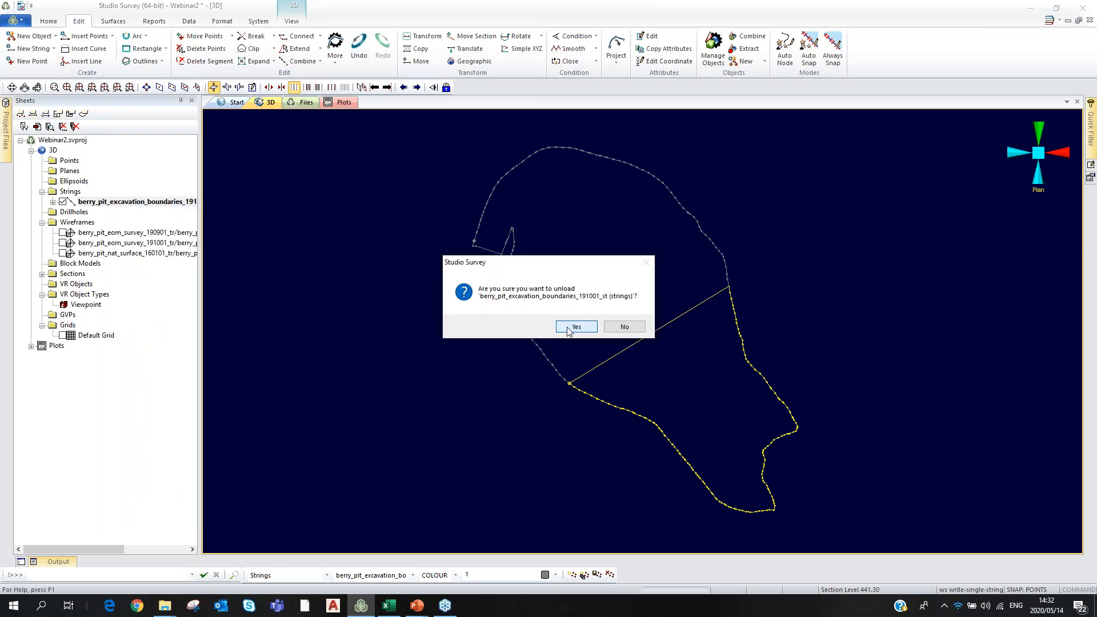
pyautogui.click(567, 327)
# Load the north and South strings into the project from the Project Browser.
pyautogui.click(32, 114)
pyautogui.click(397, 209)
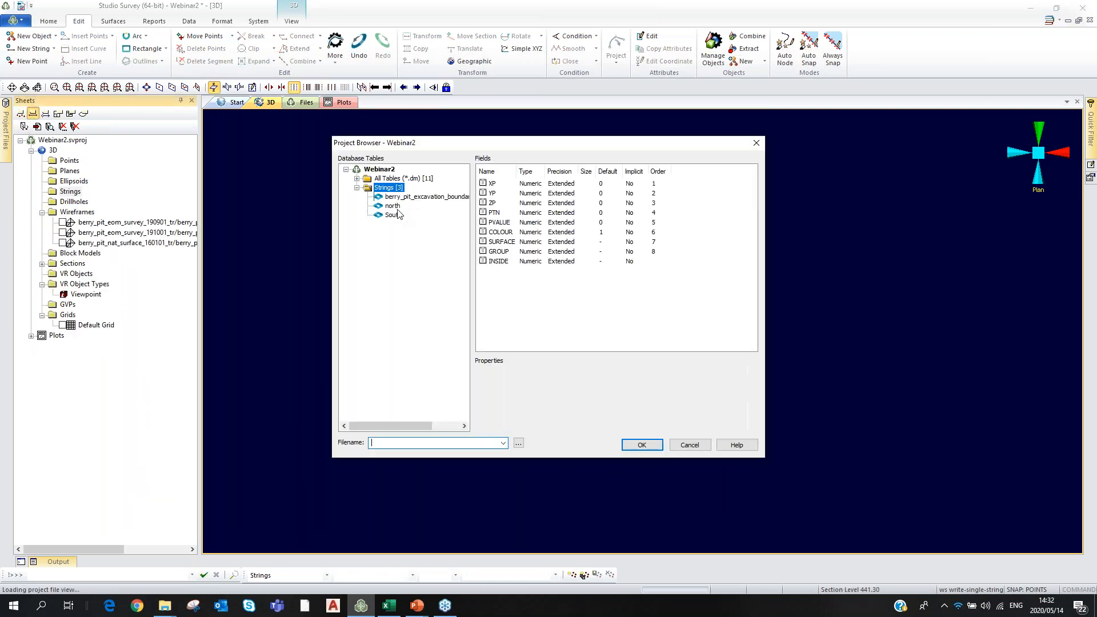
pyautogui.click(641, 444)
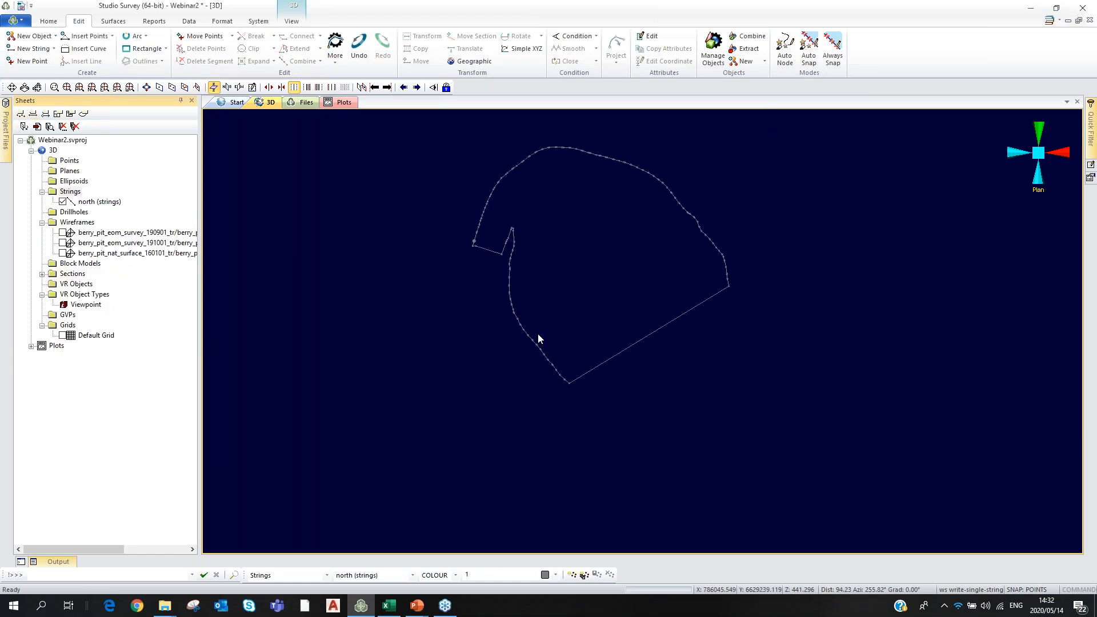
pyautogui.click(394, 215)
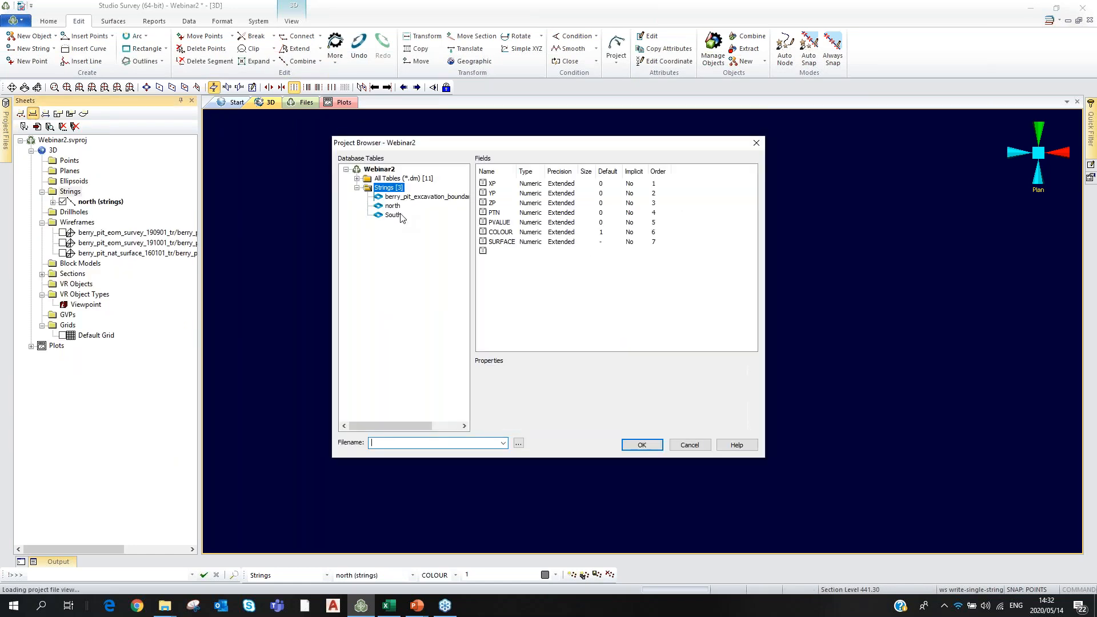
pyautogui.click(642, 444)
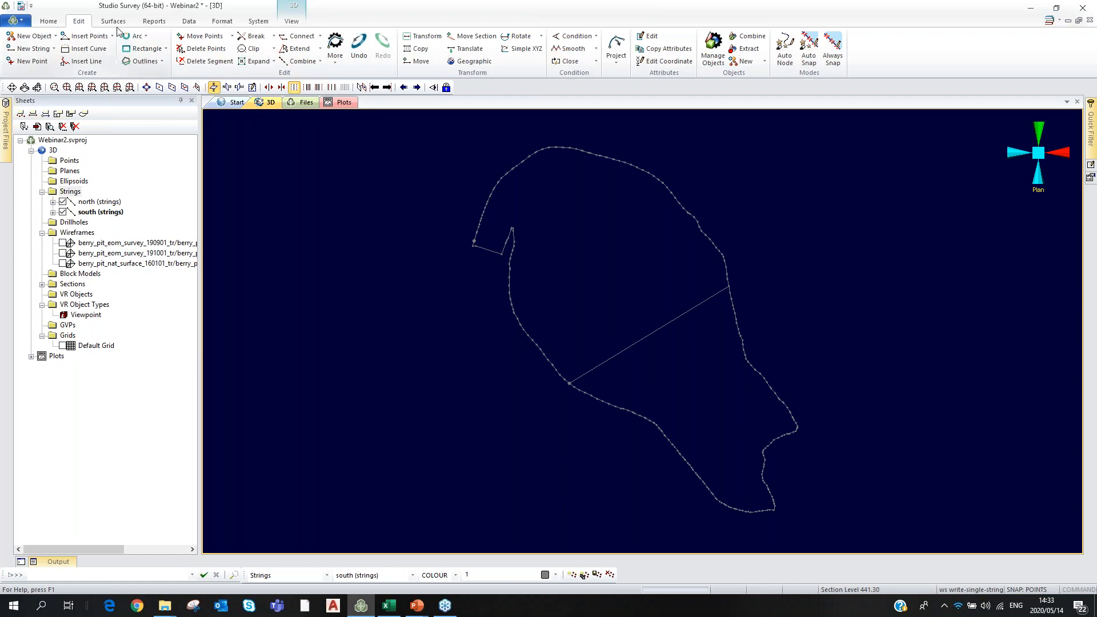
# Open Add to Database from the Home tab and move the Survey Export form to the left.
pyautogui.click(49, 21)
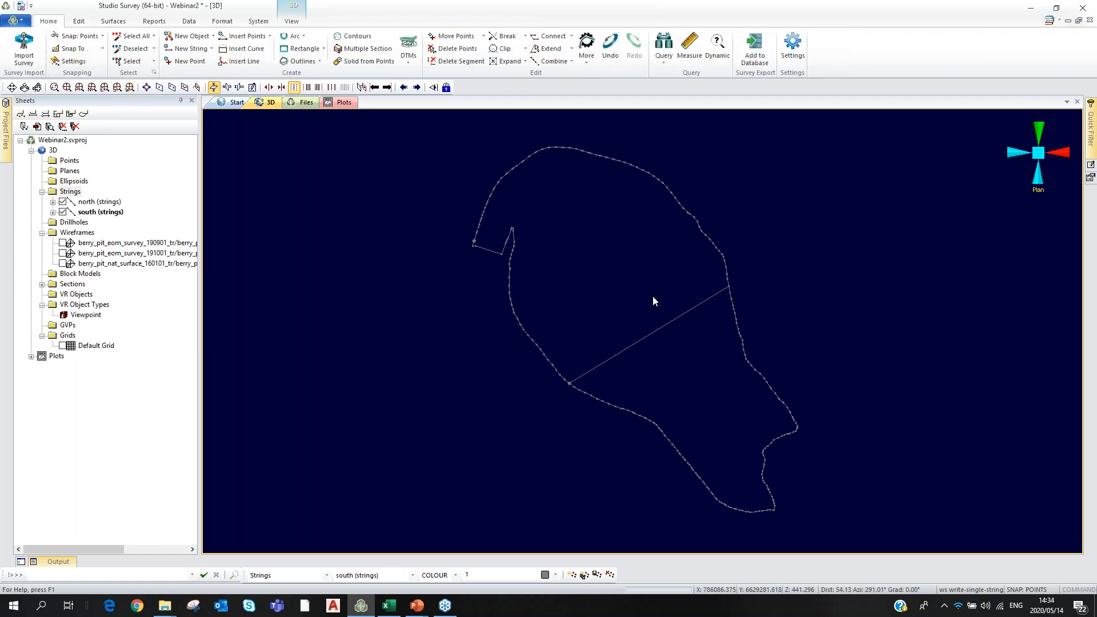
pyautogui.click(755, 51)
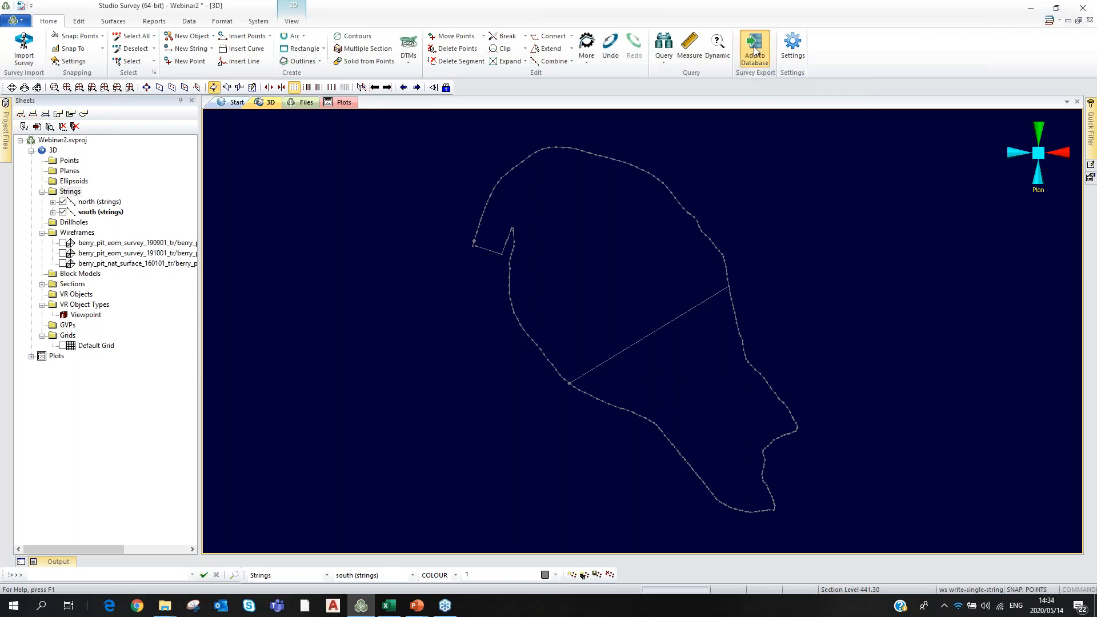
pyautogui.moveTo(591, 147); pyautogui.dragTo(848, 89)
pyautogui.moveTo(706, 89); pyautogui.dragTo(196, 74)
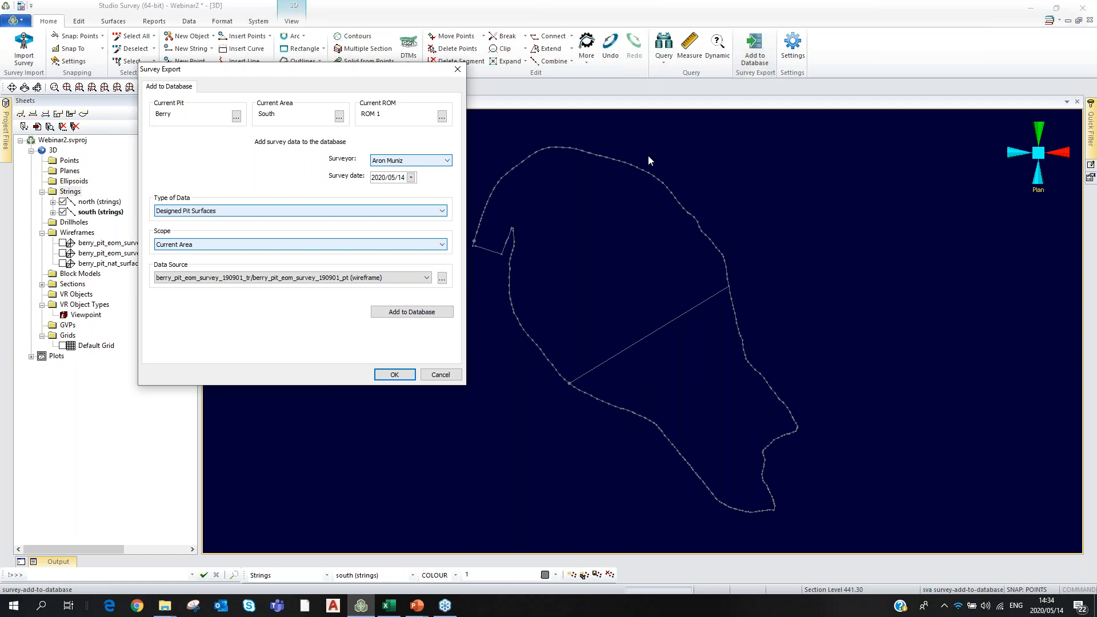
# Keep the survey date as 14 May 2020 and list the available data types.
pyautogui.click(411, 178)
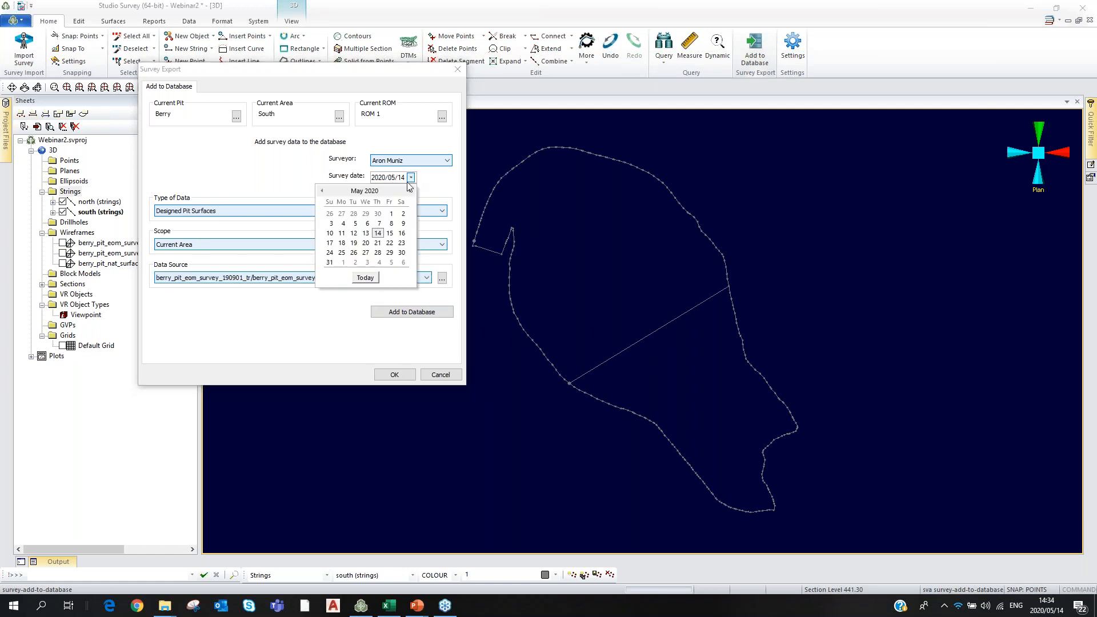
pyautogui.click(378, 233)
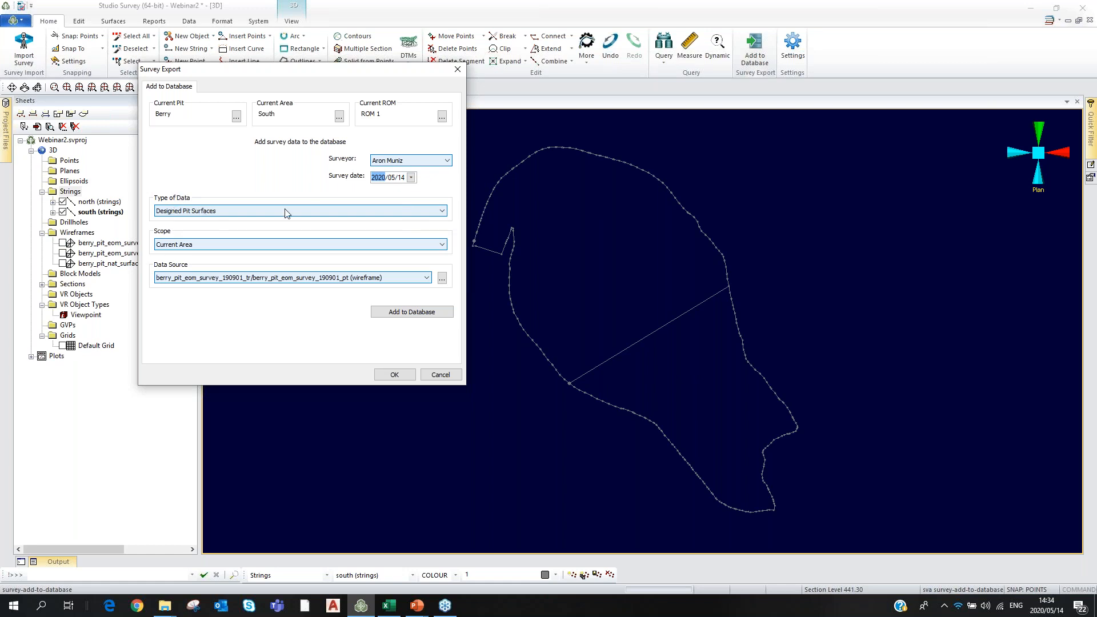
pyautogui.click(443, 212)
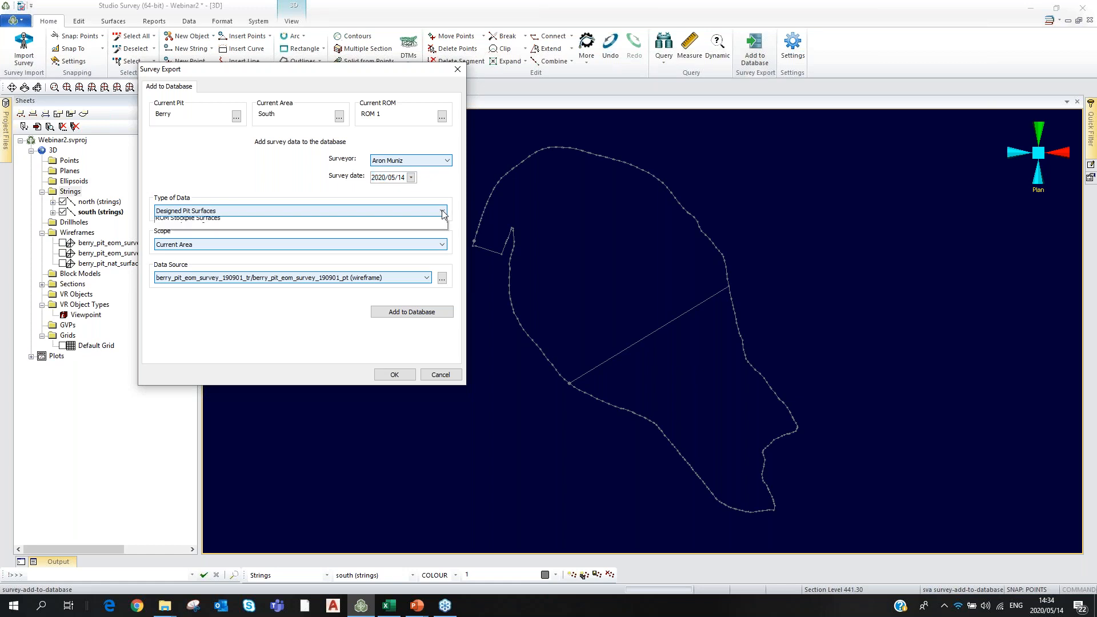
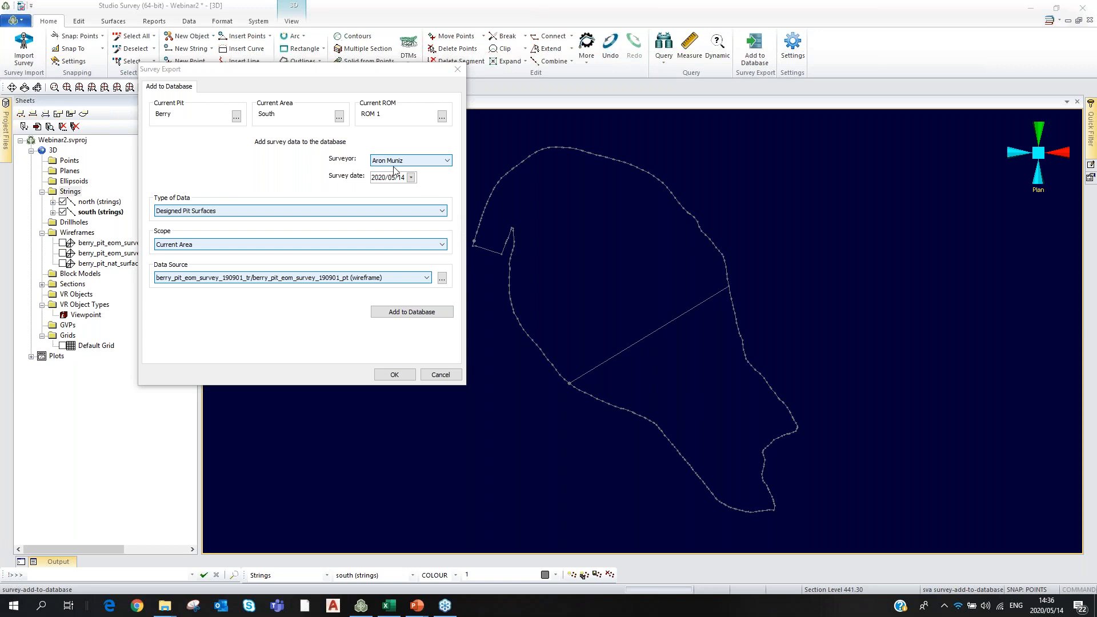
# Add the south strings to the database as Pit Excavation Boundaries with Current Area scope.
pyautogui.click(443, 211)
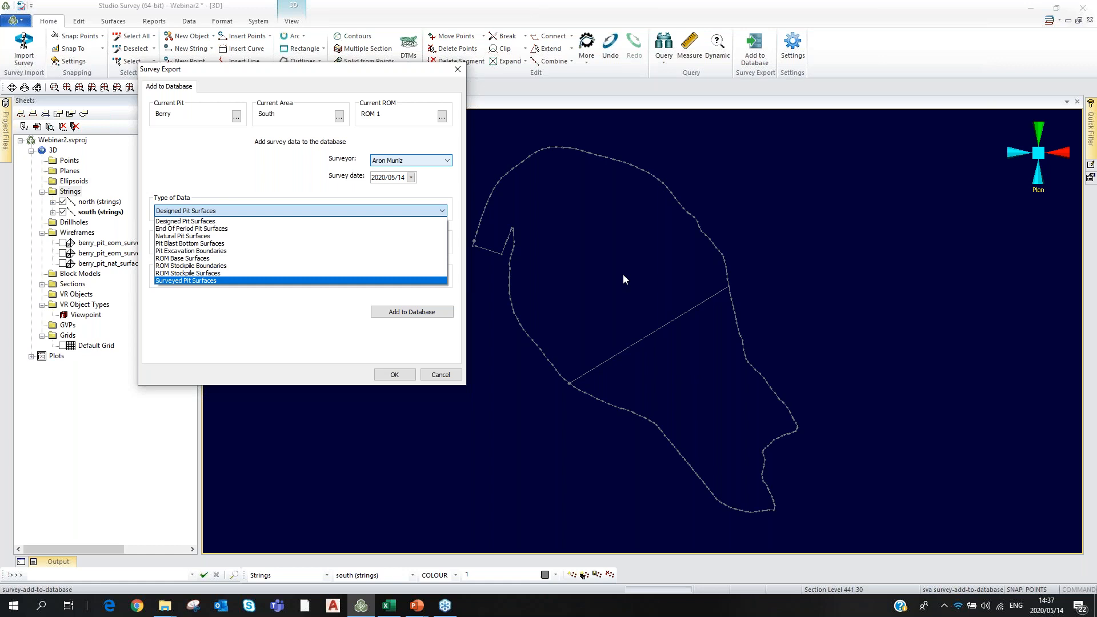
pyautogui.click(193, 251)
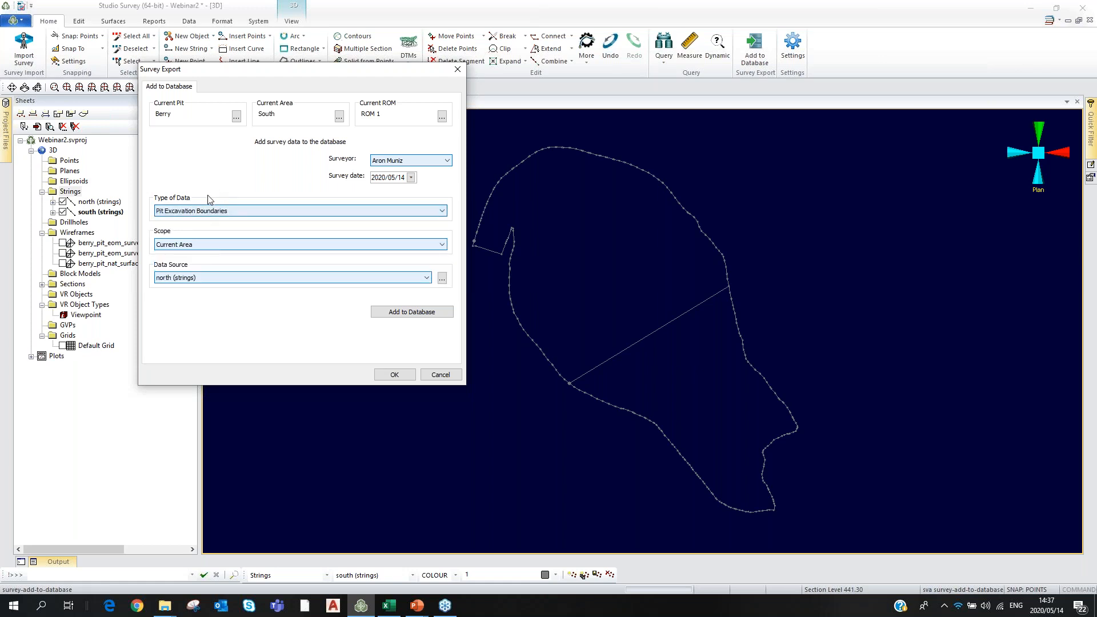
pyautogui.click(196, 244)
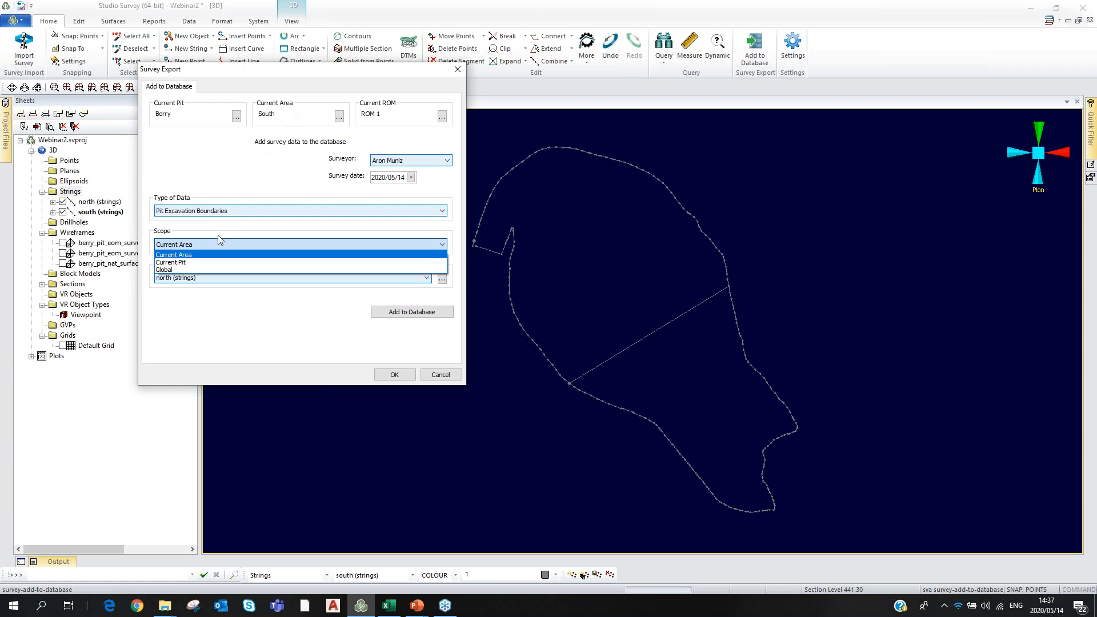
pyautogui.click(189, 246)
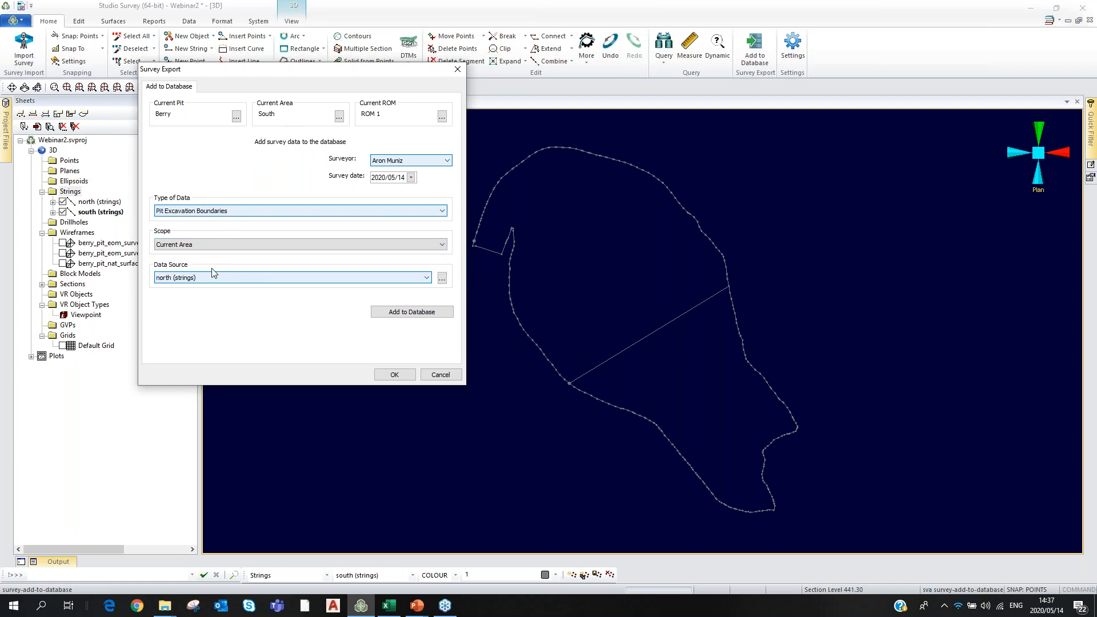
pyautogui.click(428, 277)
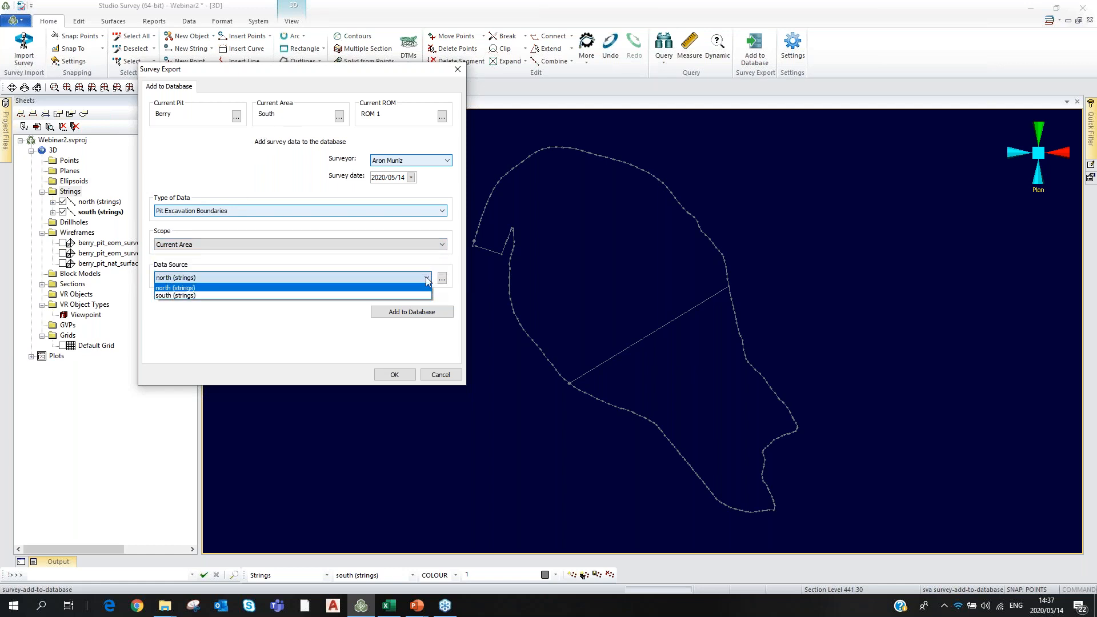
pyautogui.click(173, 295)
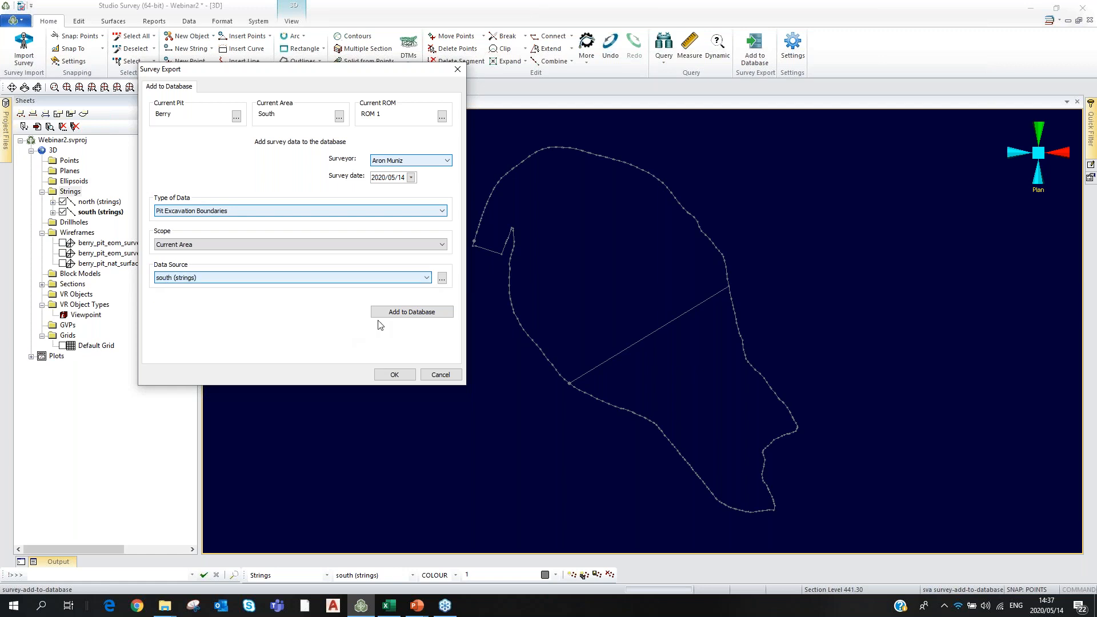
pyautogui.click(409, 313)
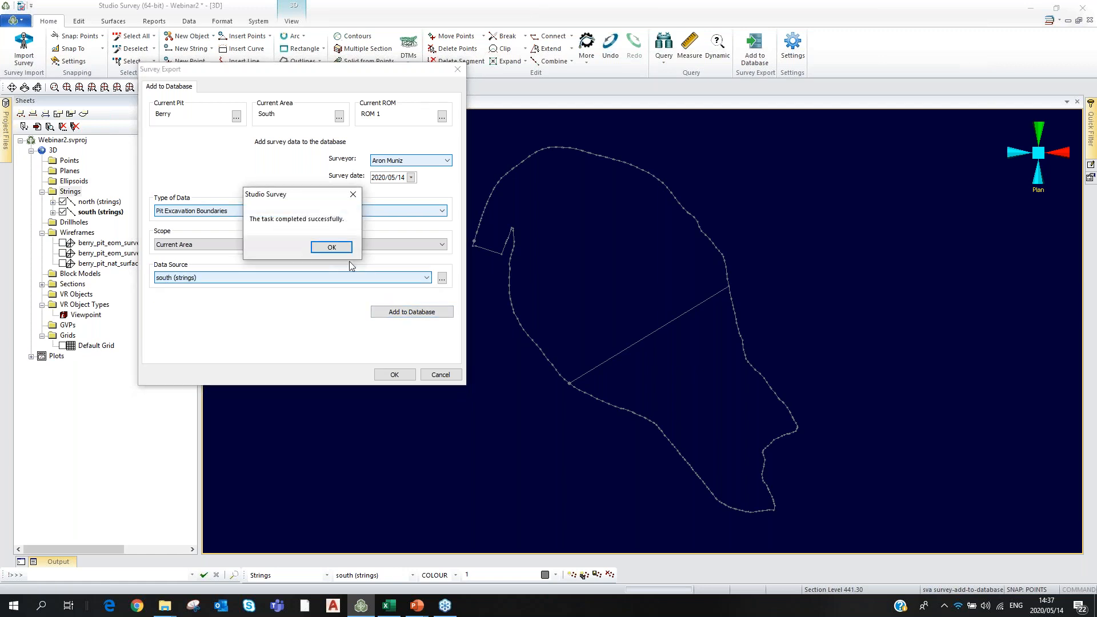
pyautogui.click(330, 246)
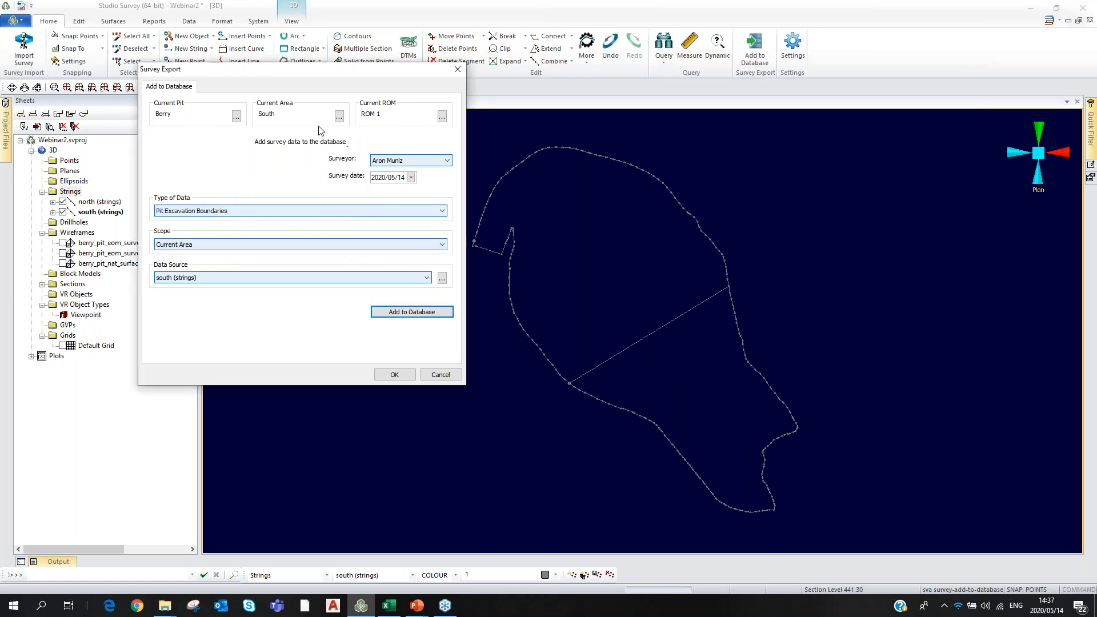
# Switch the current area to North and choose a different surveyor.
pyautogui.click(339, 117)
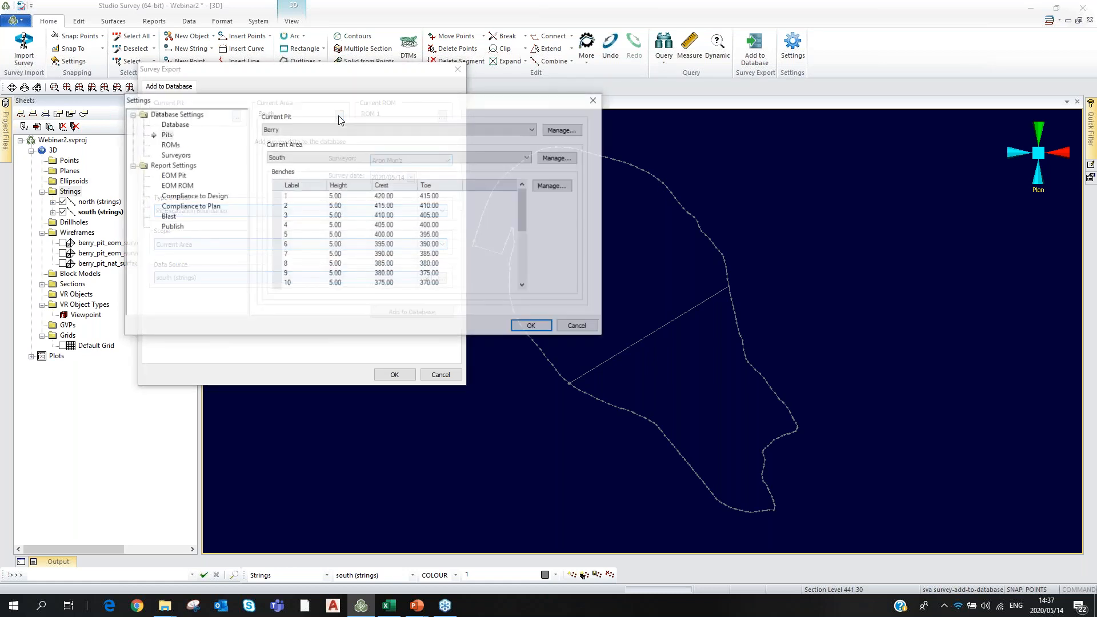
pyautogui.click(303, 157)
pyautogui.click(277, 168)
pyautogui.click(529, 328)
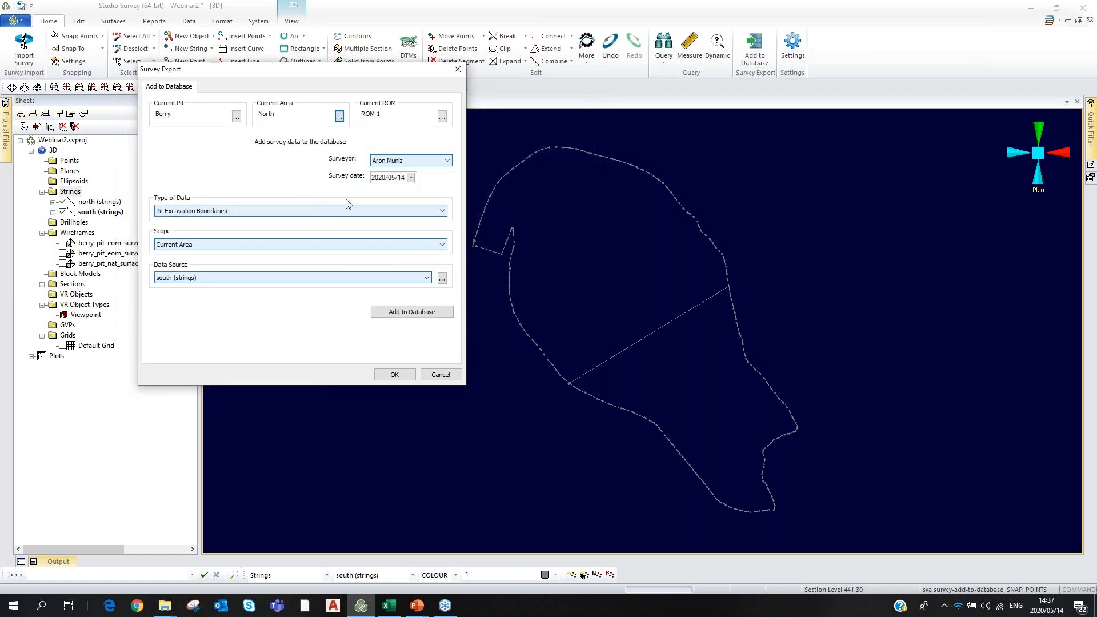
pyautogui.click(445, 162)
pyautogui.click(395, 177)
# Add the north strings as Pit Excavation Boundaries with Current Area scope.
pyautogui.click(279, 246)
pyautogui.click(268, 252)
pyautogui.click(427, 278)
pyautogui.click(212, 291)
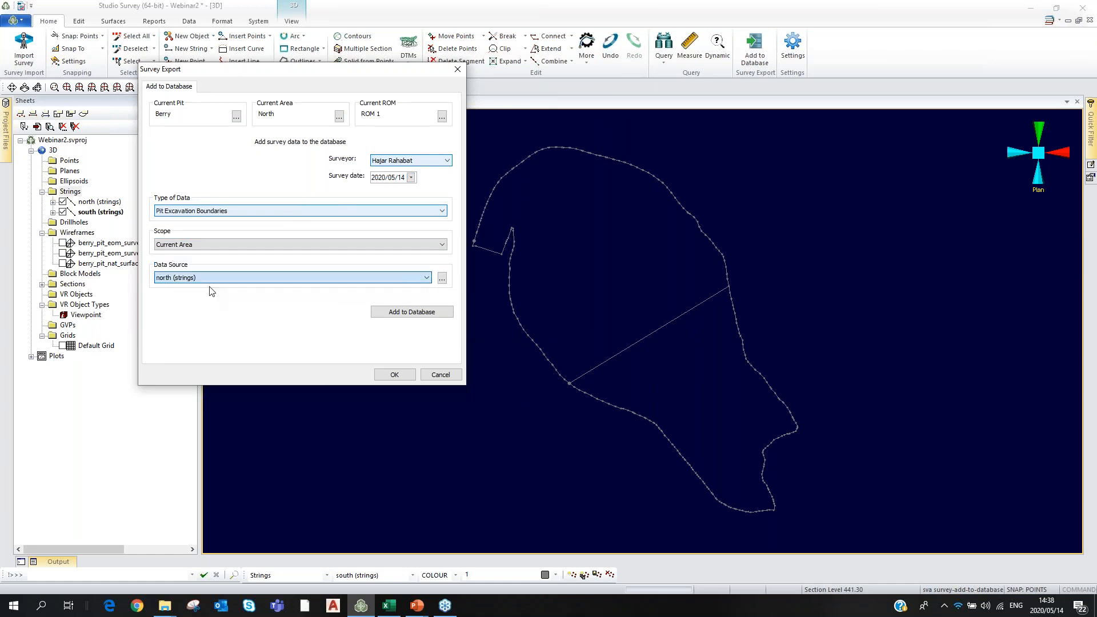
pyautogui.click(398, 313)
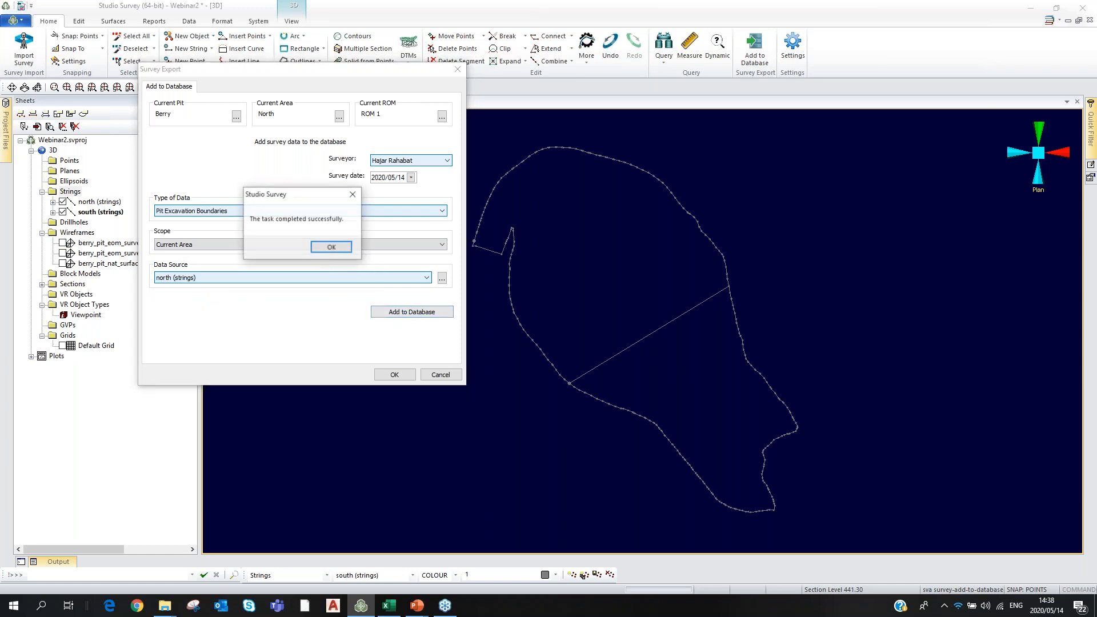
pyautogui.click(330, 249)
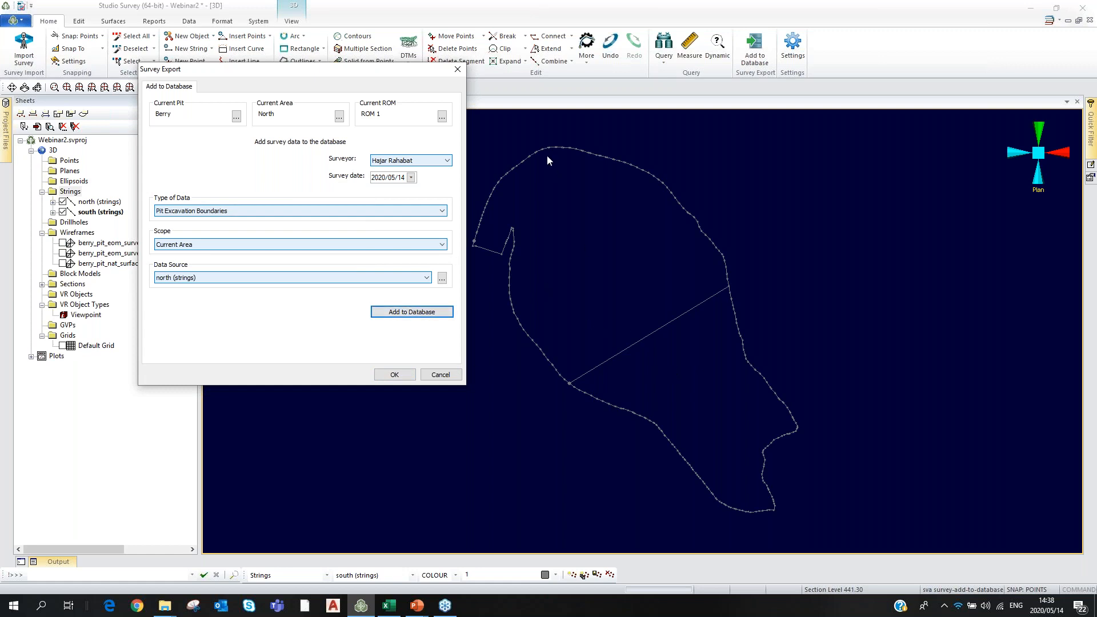
# Close the Survey Export window and widen the Sheets panel to show full wireframe names.
pyautogui.moveTo(247, 70); pyautogui.dragTo(376, 89)
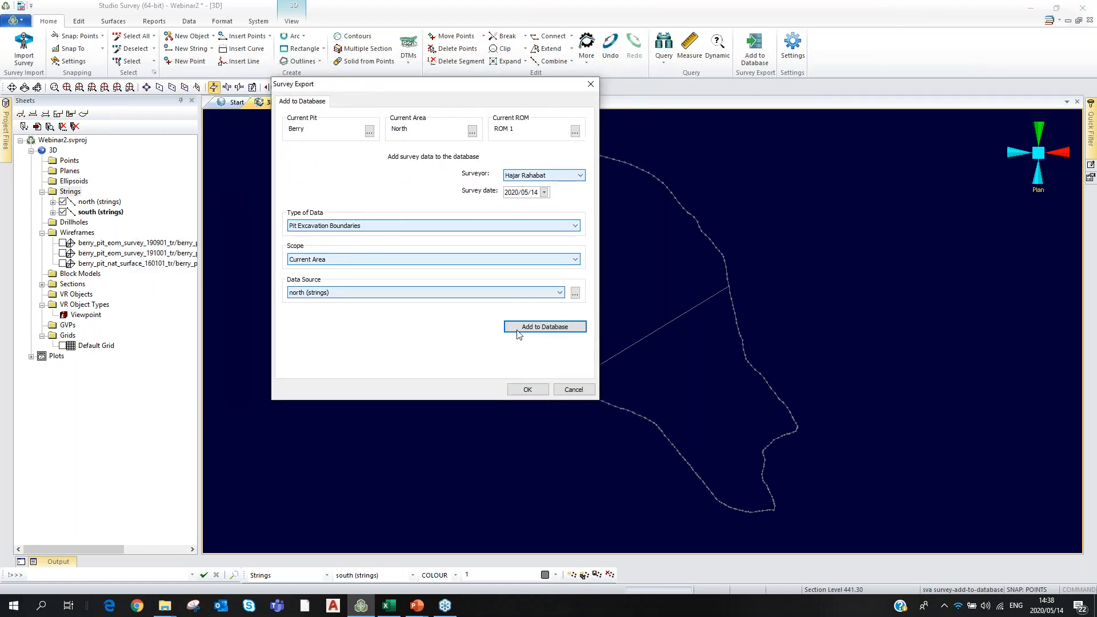
pyautogui.click(569, 391)
pyautogui.click(569, 391)
pyautogui.moveTo(200, 208); pyautogui.dragTo(339, 198)
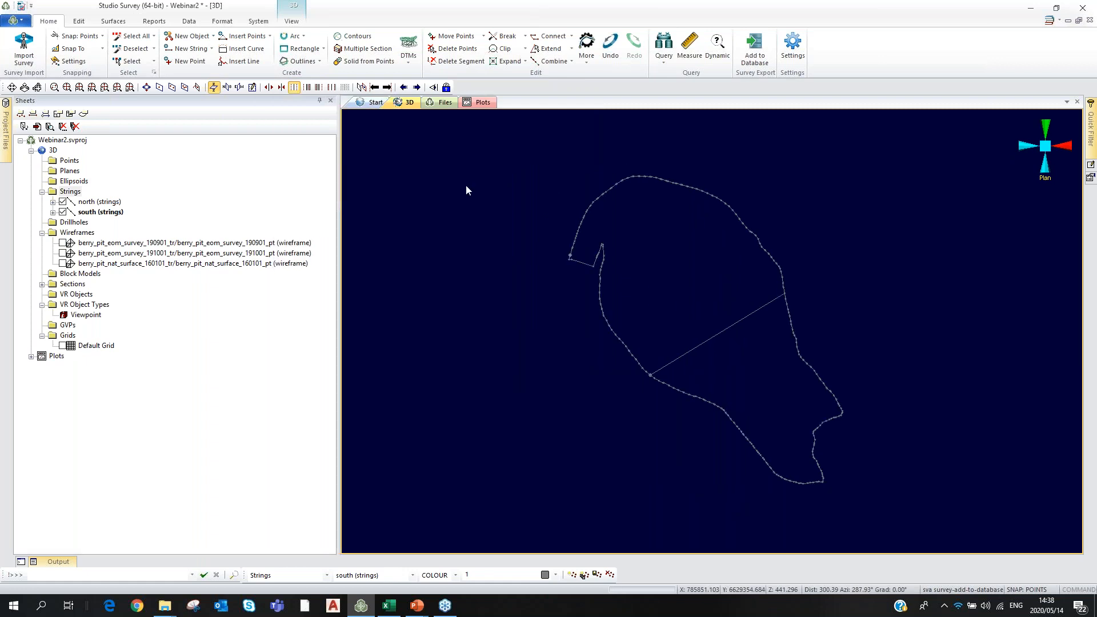
# Reopen Add to Database and set Type of Data to Natural Pit Surfaces with Global scope.
pyautogui.click(755, 49)
pyautogui.moveTo(553, 140)
pyautogui.mouseDown()
pyautogui.moveTo(543, 115)
pyautogui.moveTo(539, 148)
pyautogui.moveTo(542, 125)
pyautogui.mouseUp()
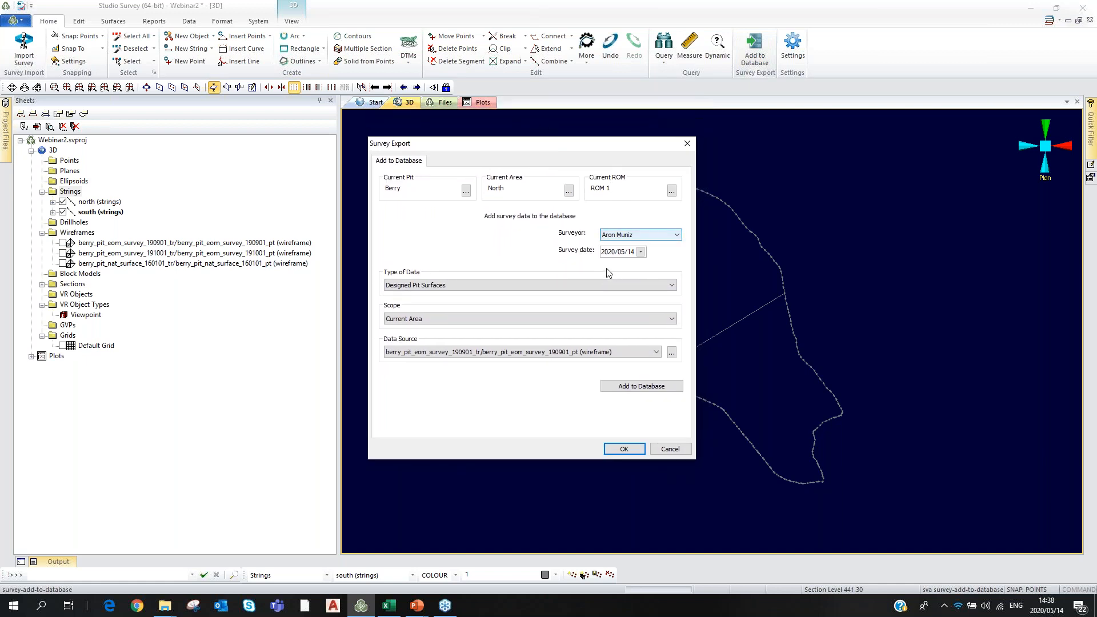
pyautogui.click(483, 284)
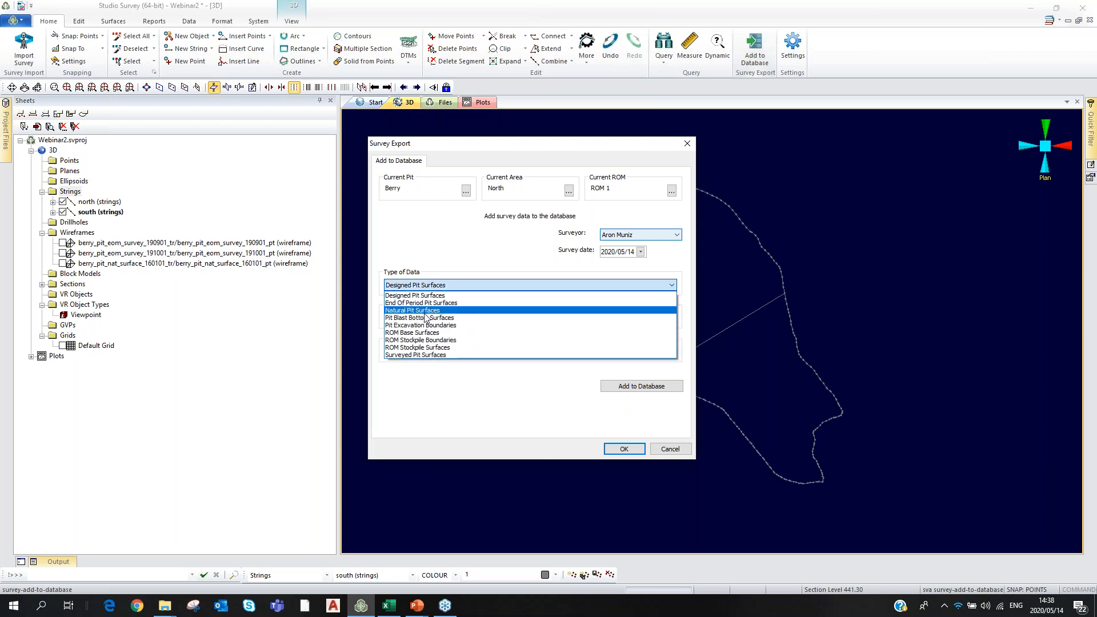
pyautogui.click(425, 318)
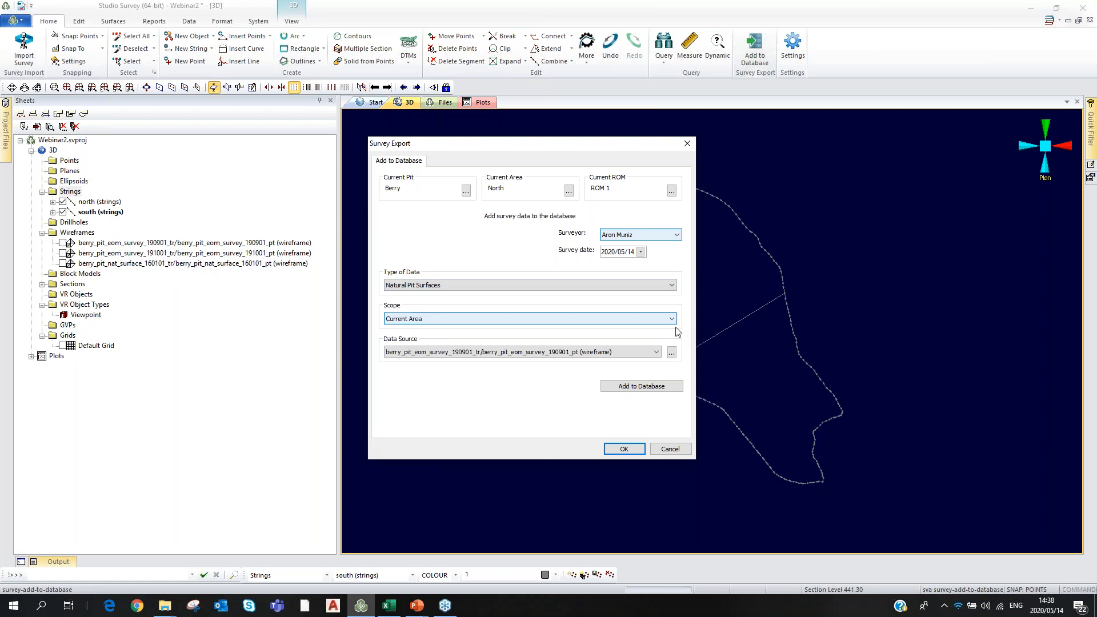
pyautogui.click(649, 319)
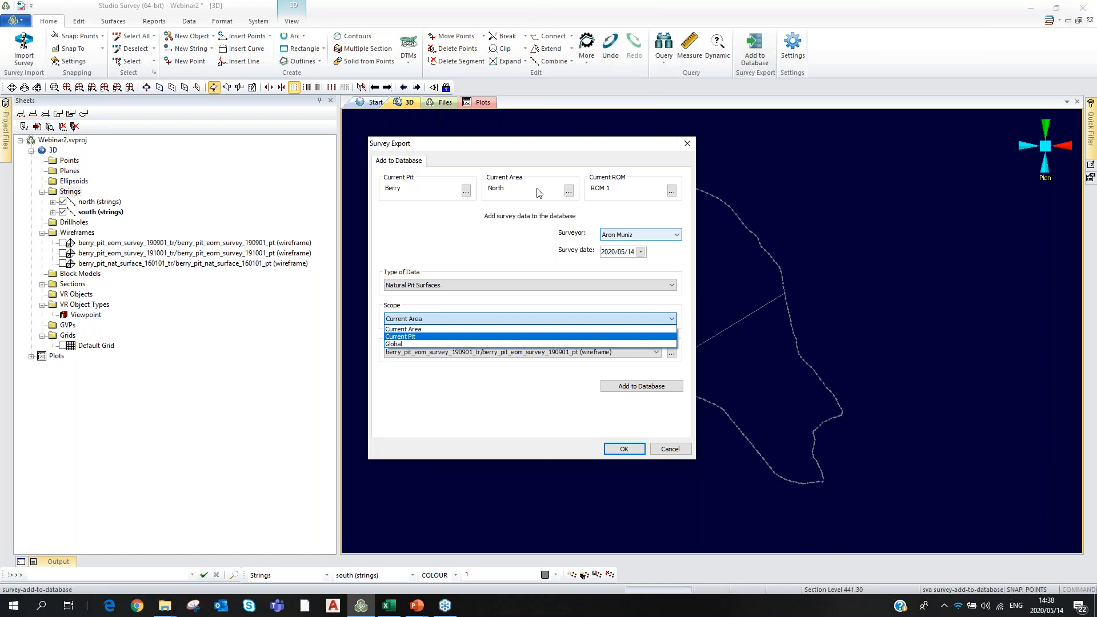
pyautogui.press('Down')
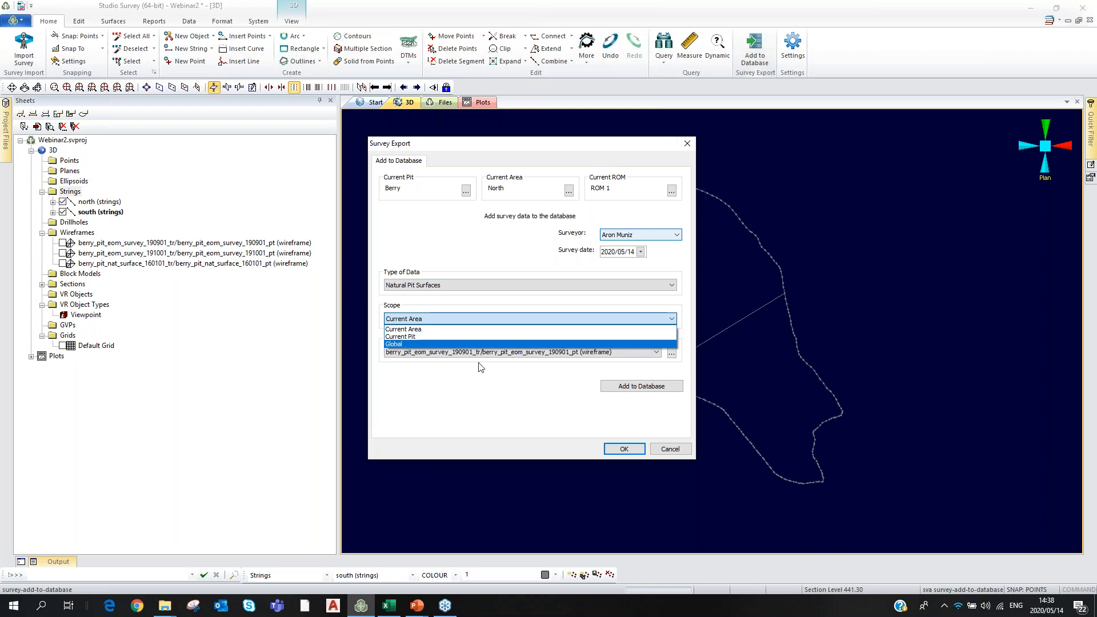
pyautogui.click(429, 345)
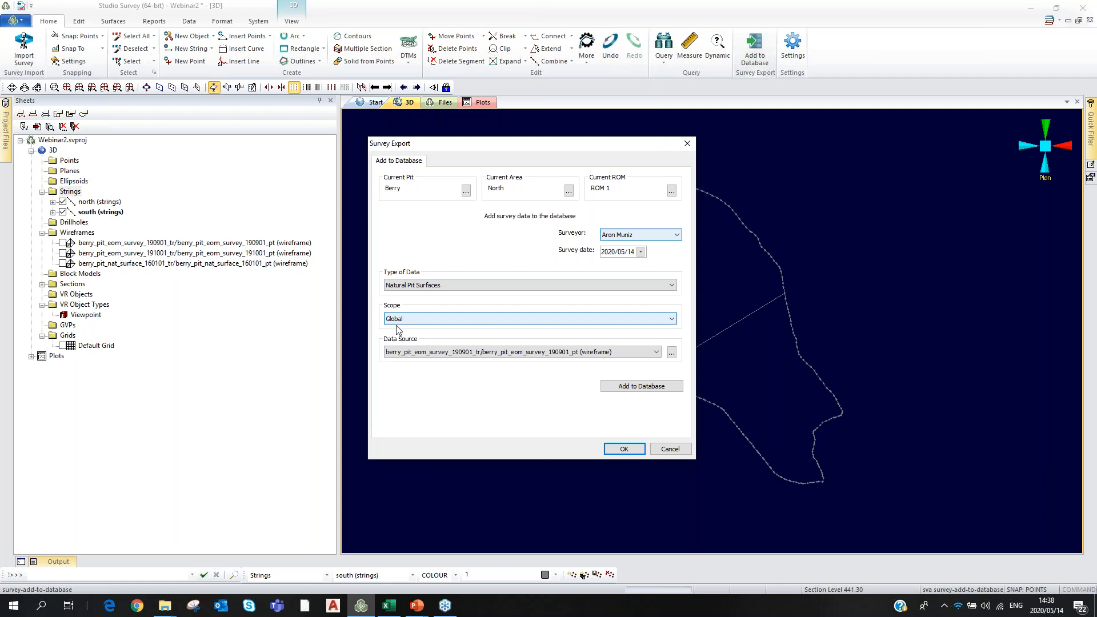
# Add the berry_pit_nat_surface_160101 wireframe to the database as the data source.
pyautogui.click(658, 354)
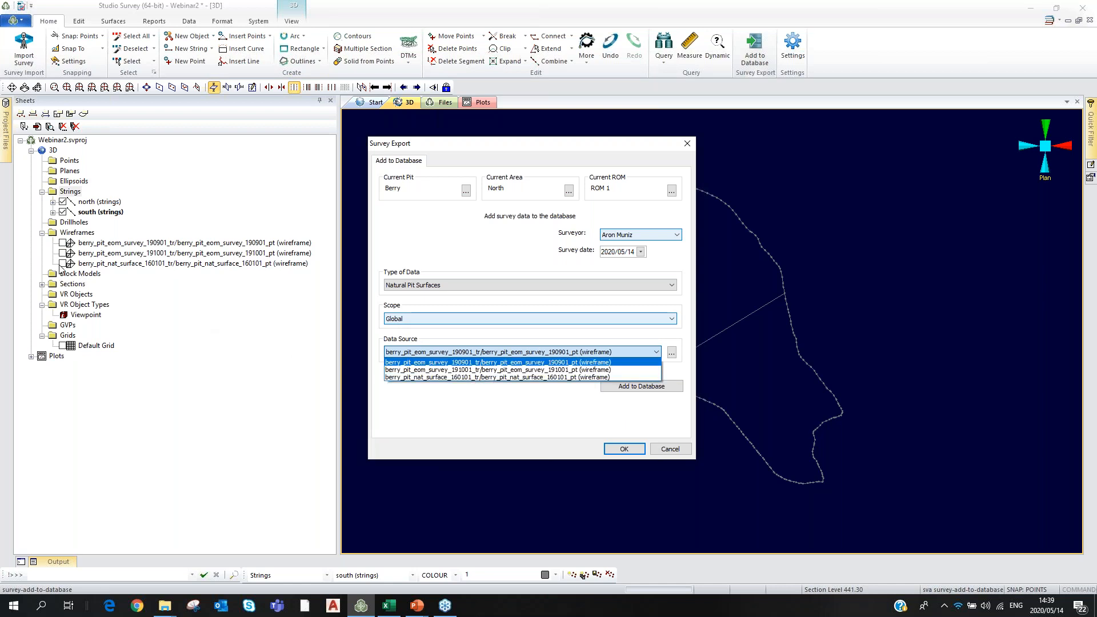
pyautogui.click(458, 377)
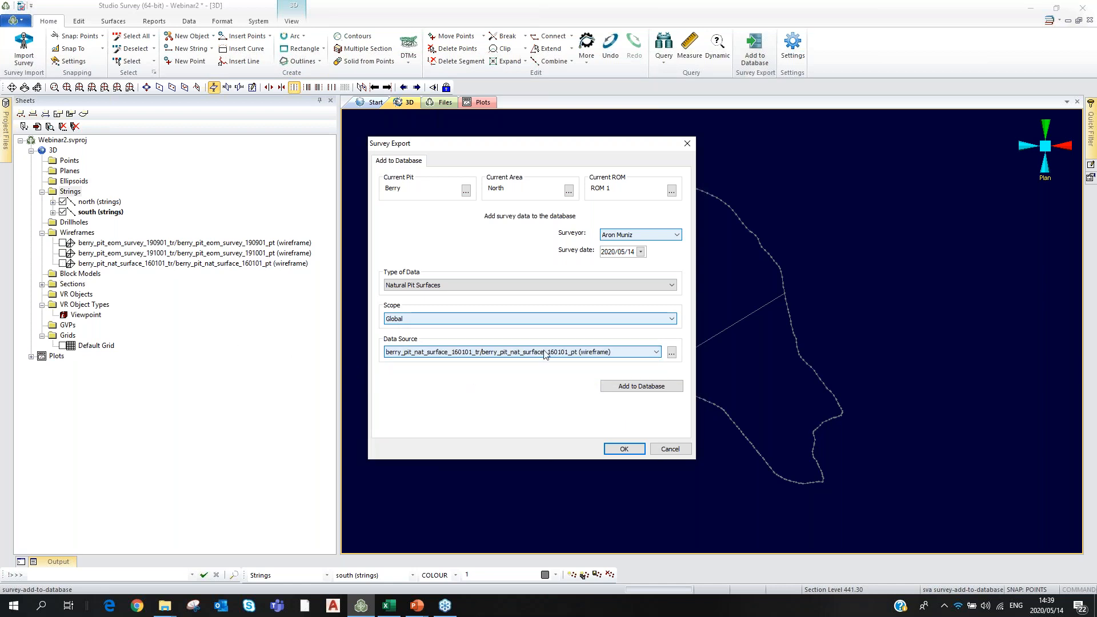
pyautogui.click(650, 387)
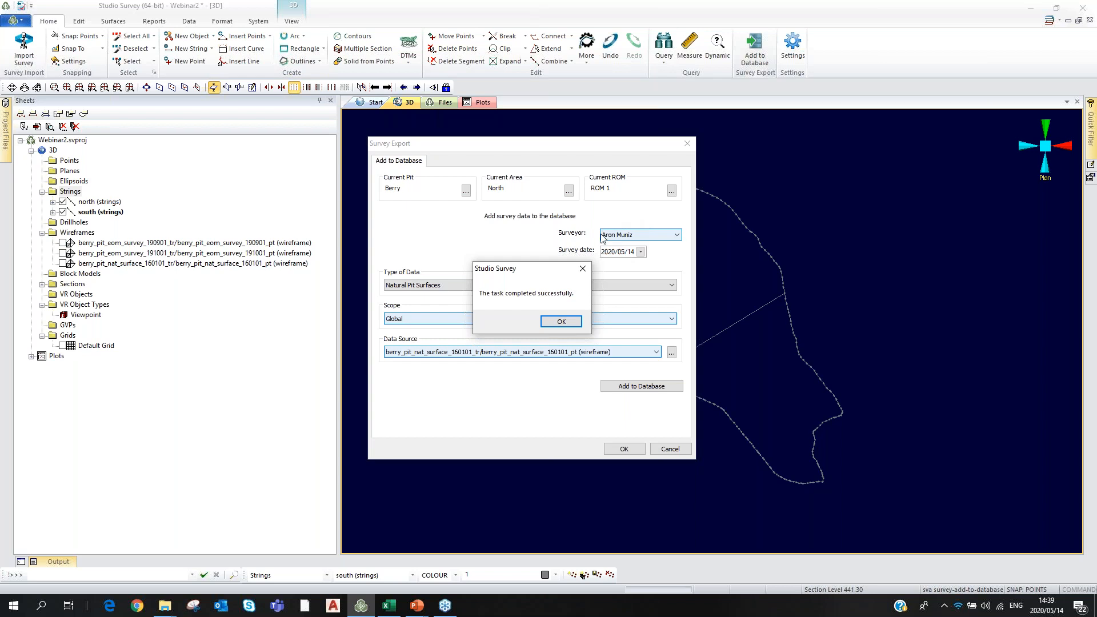
pyautogui.click(582, 272)
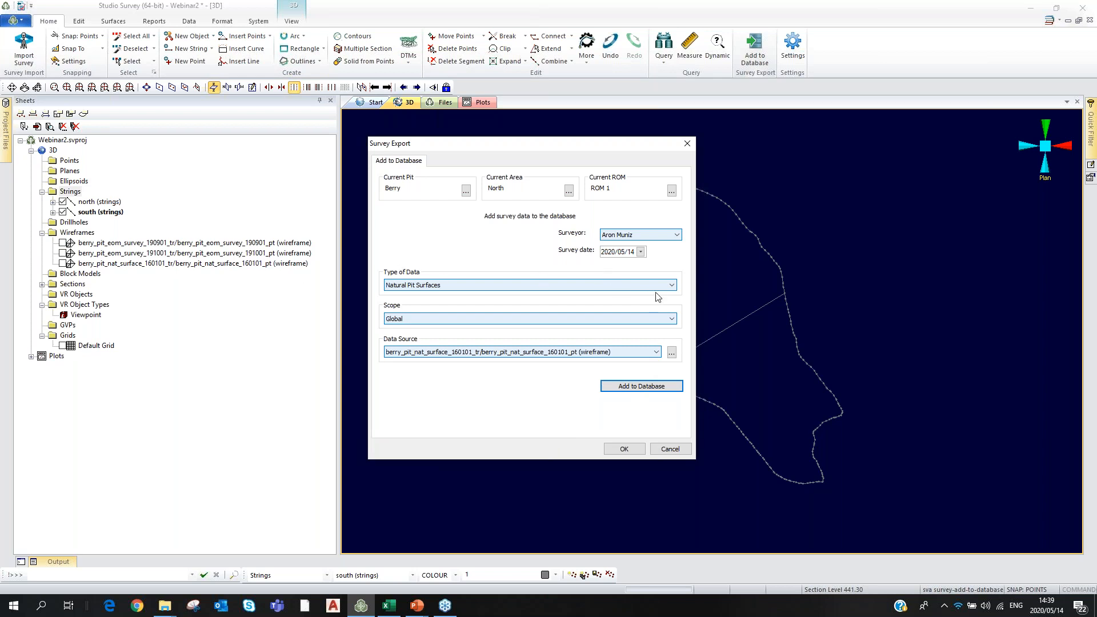
# Set Type of Data to Surveyed Pit Surfaces with Current Pit scope.
pyautogui.click(671, 285)
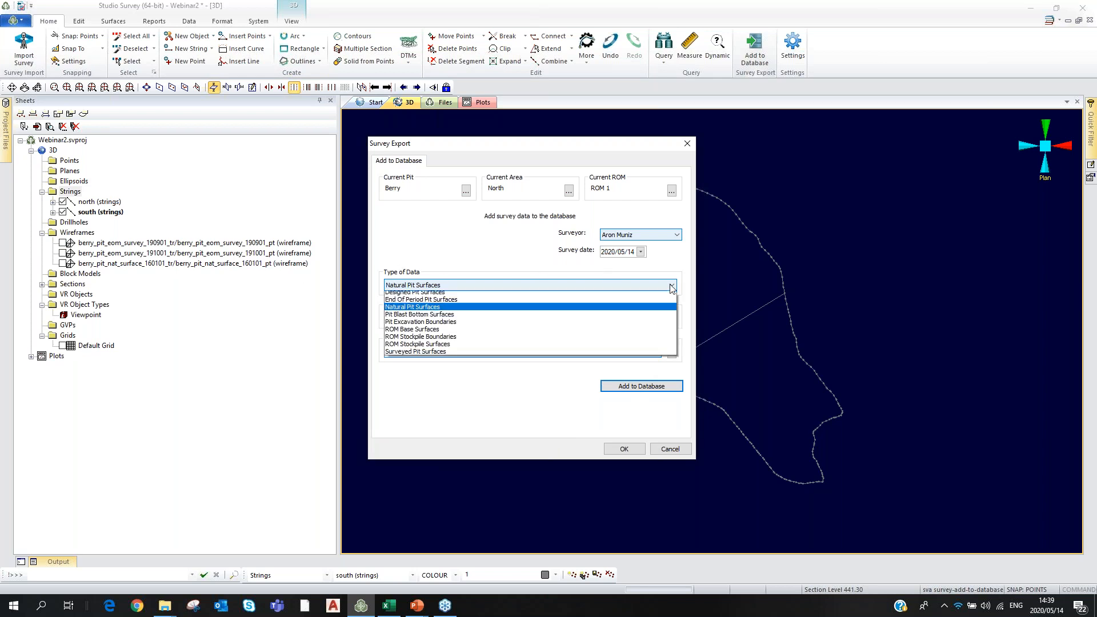
pyautogui.click(414, 355)
pyautogui.click(437, 319)
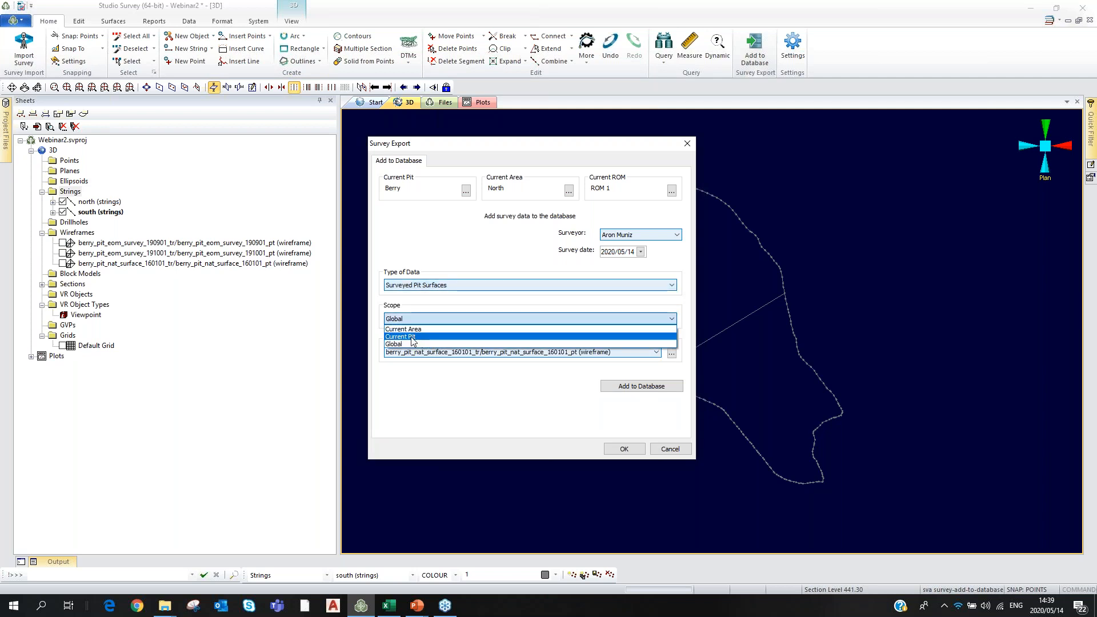
pyautogui.click(412, 337)
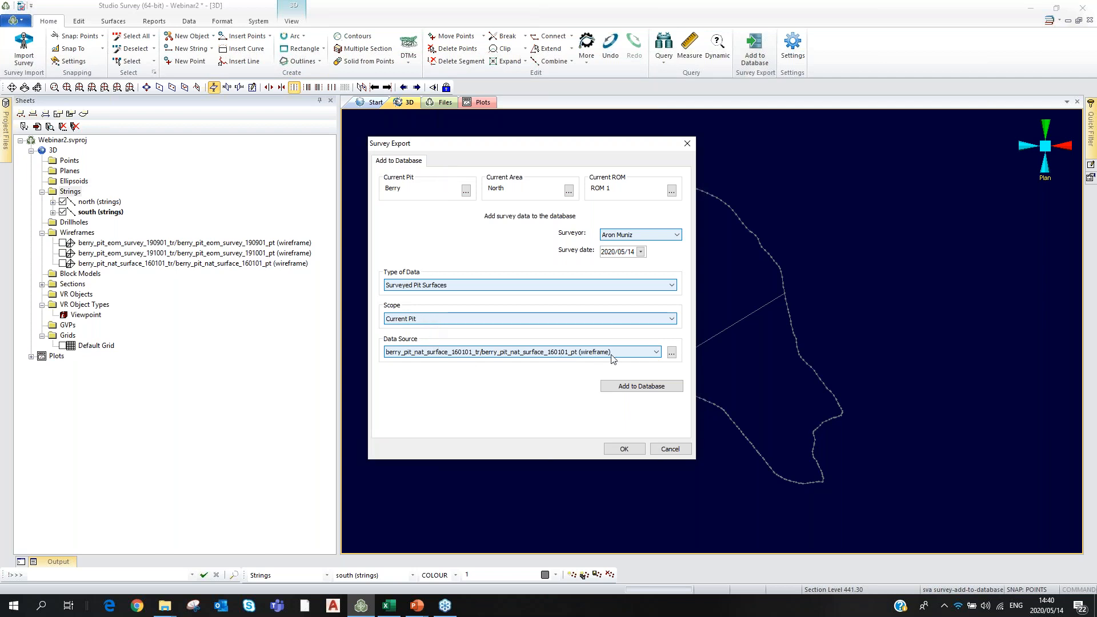
# Add the berry_pit_eom_survey_190901 wireframe with its September survey date and a different surveyor.
pyautogui.click(655, 352)
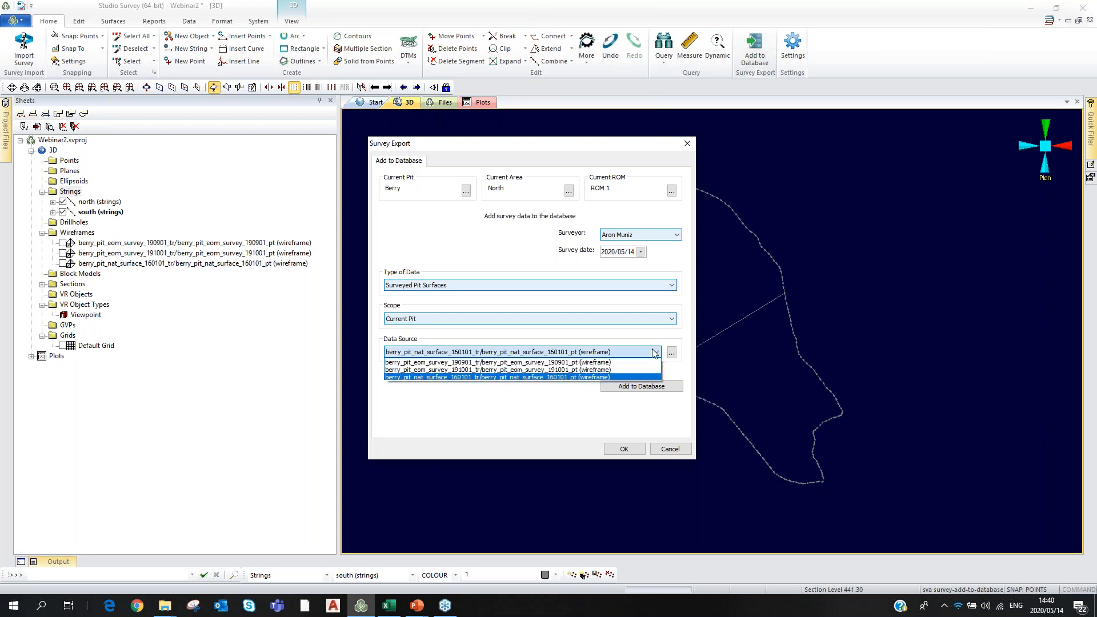
pyautogui.click(541, 364)
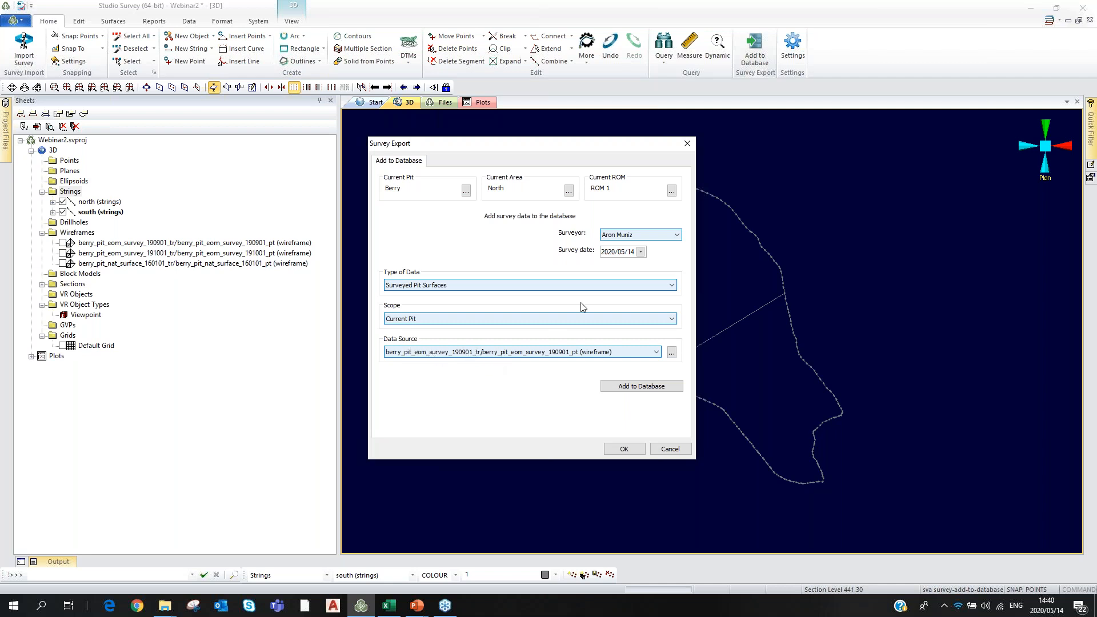
pyautogui.click(610, 254)
pyautogui.write('9/09')
pyautogui.click(676, 235)
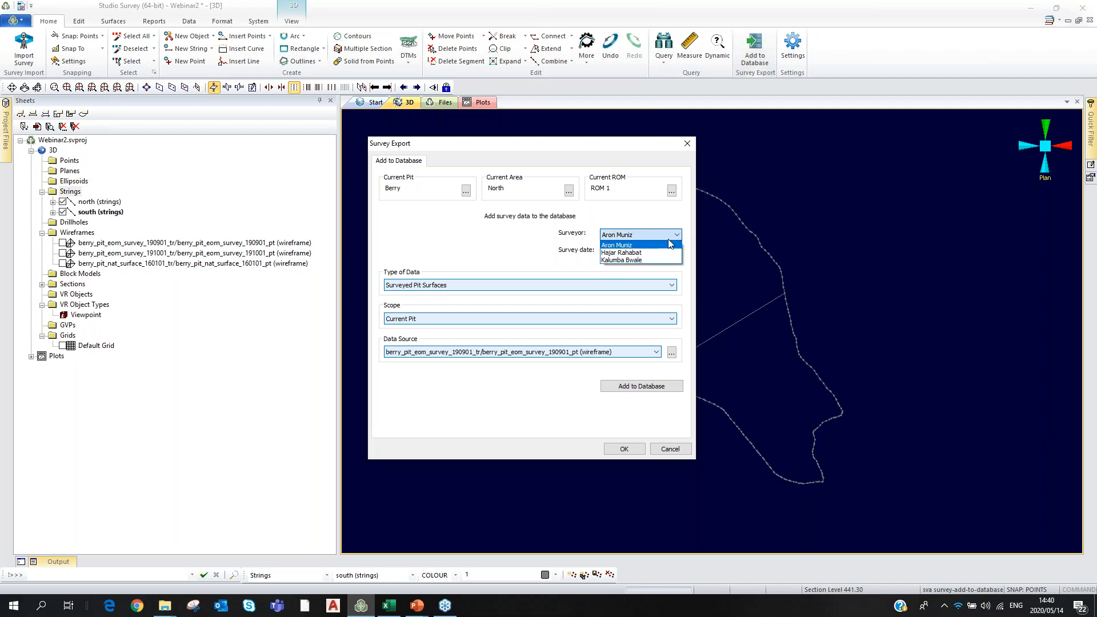
pyautogui.click(653, 260)
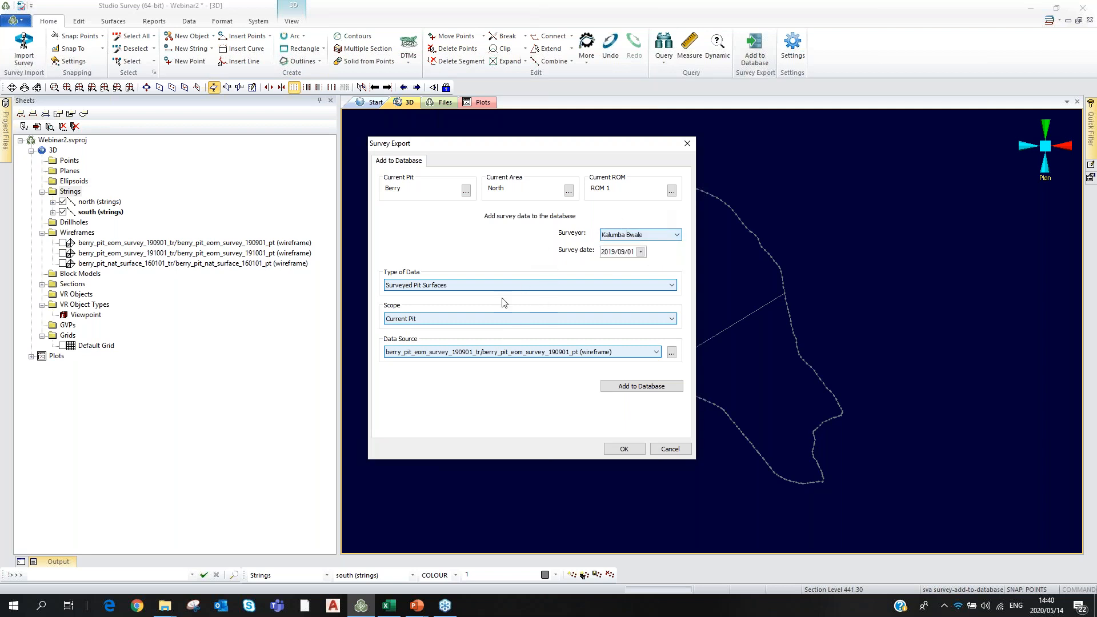
pyautogui.click(625, 387)
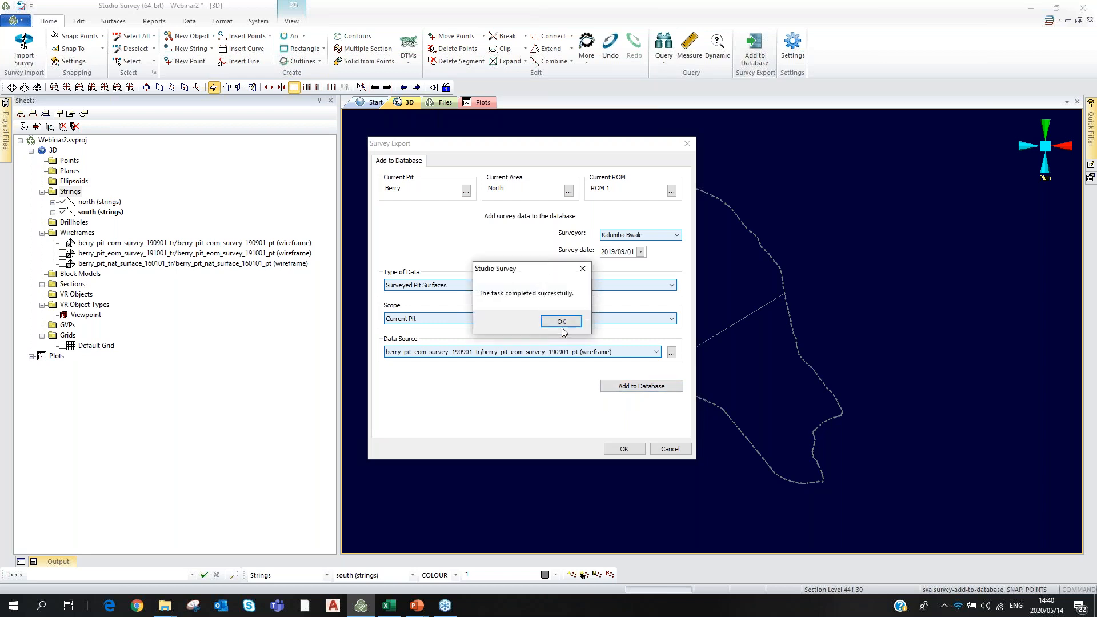
pyautogui.click(561, 322)
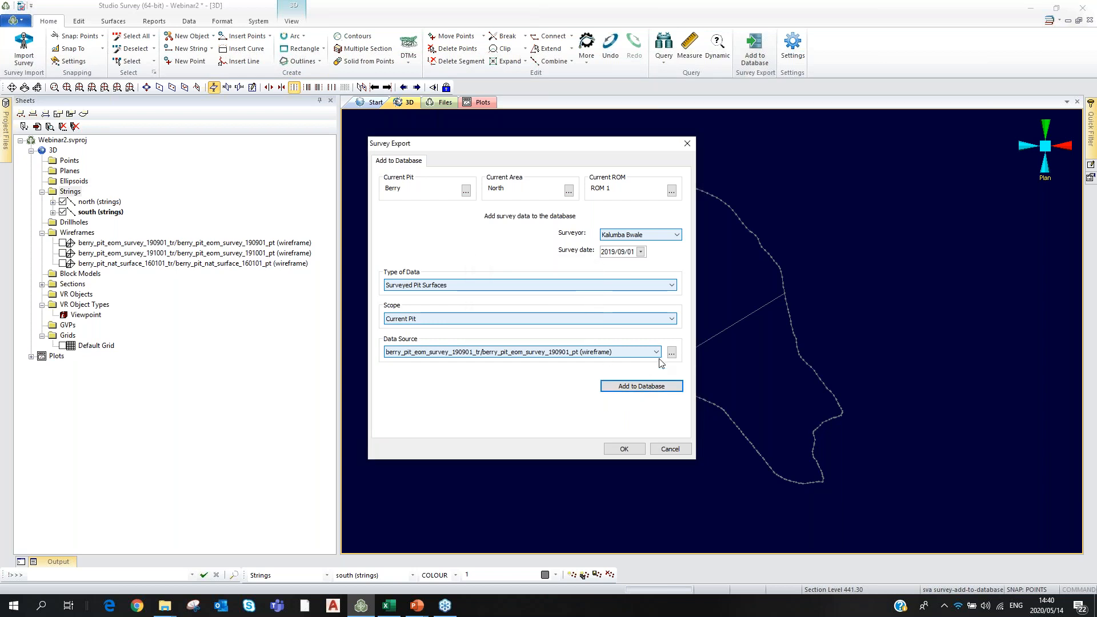
# Add the berry_pit_eom_survey_191001 wireframe with another surveyor, then close the export.
pyautogui.click(656, 353)
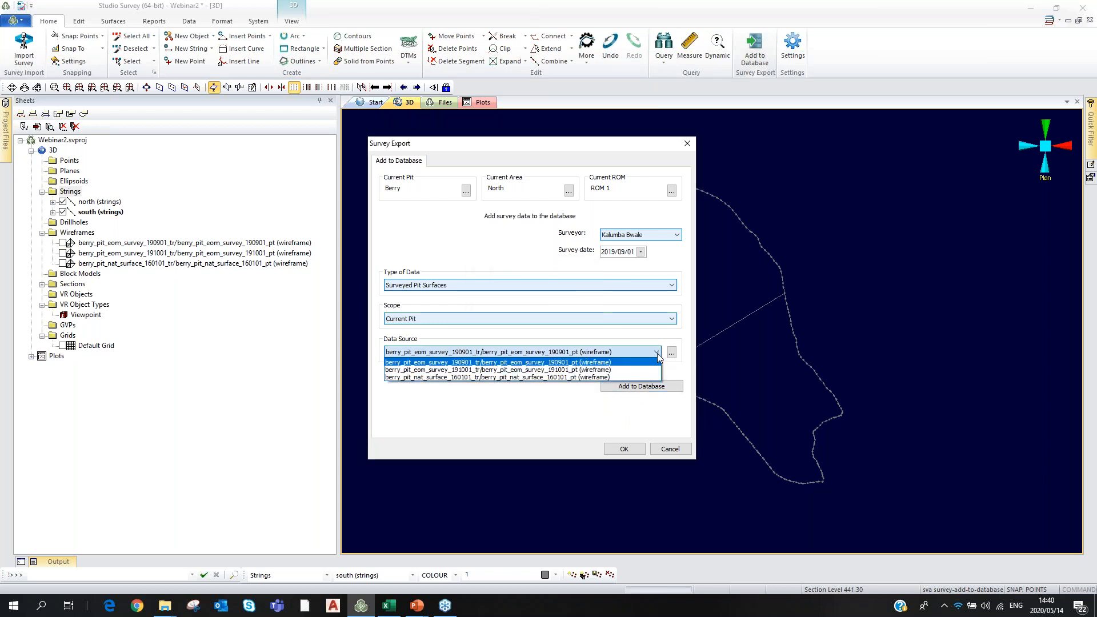
pyautogui.click(565, 372)
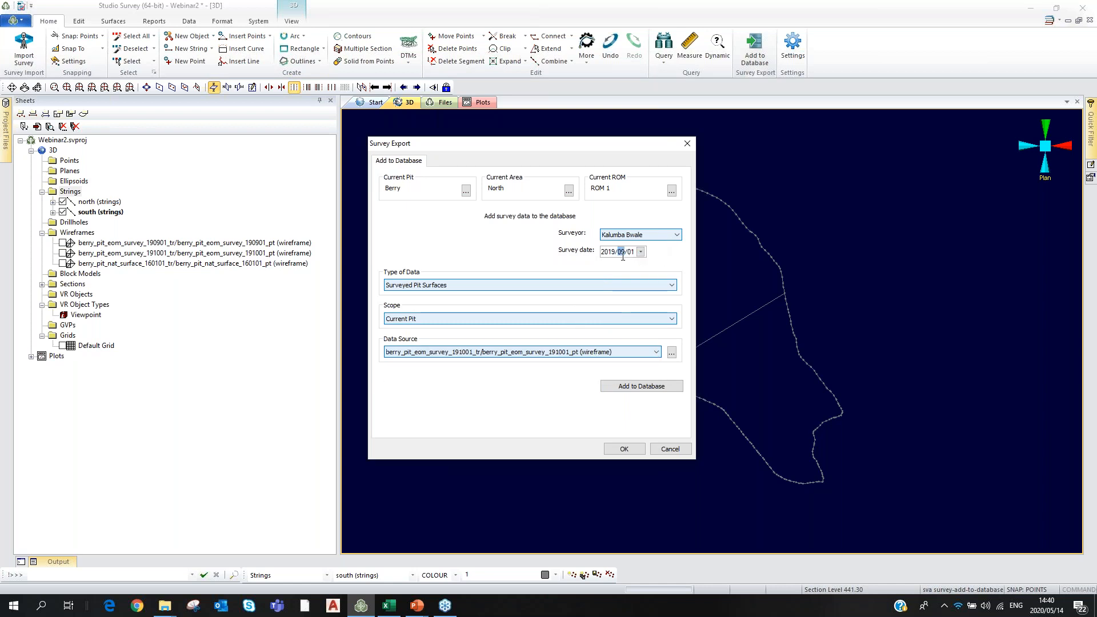
pyautogui.press('Right')
pyautogui.click(678, 234)
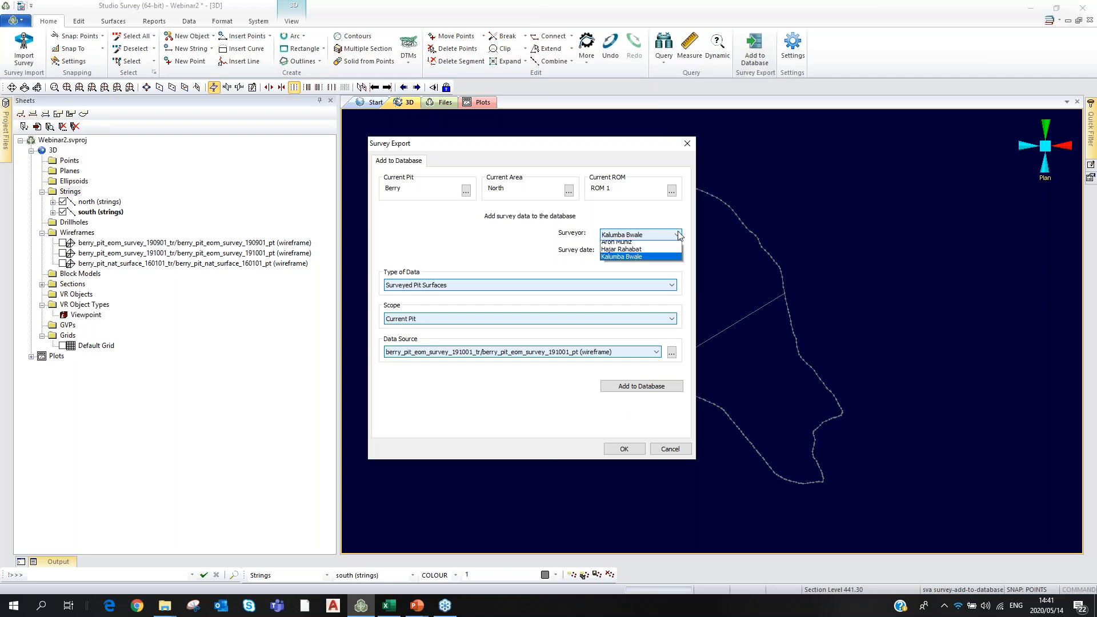
pyautogui.click(628, 246)
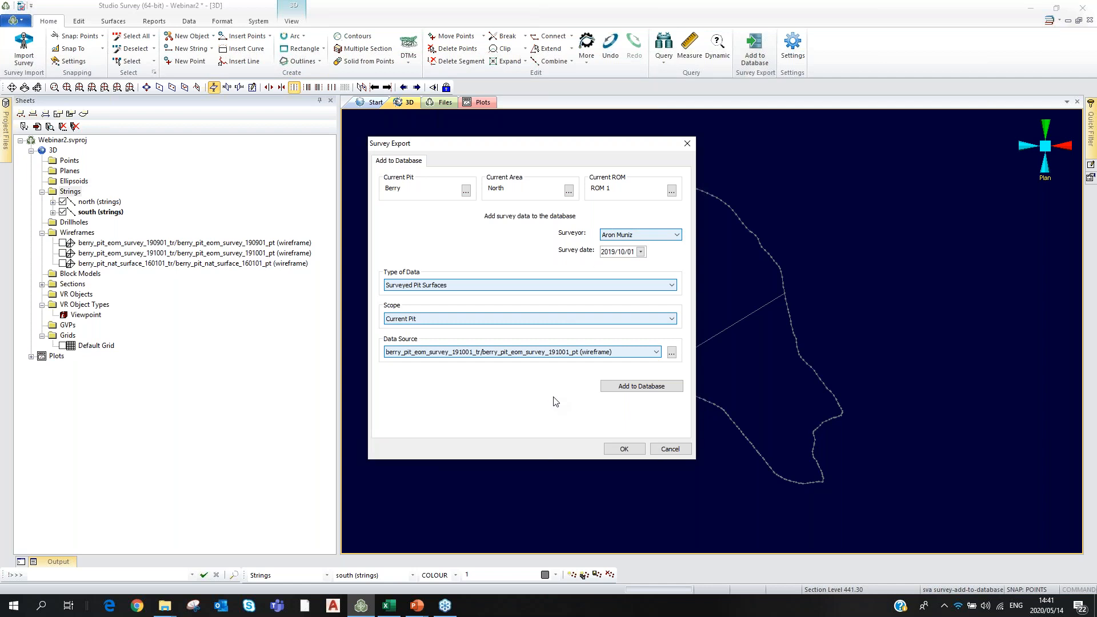
pyautogui.click(647, 389)
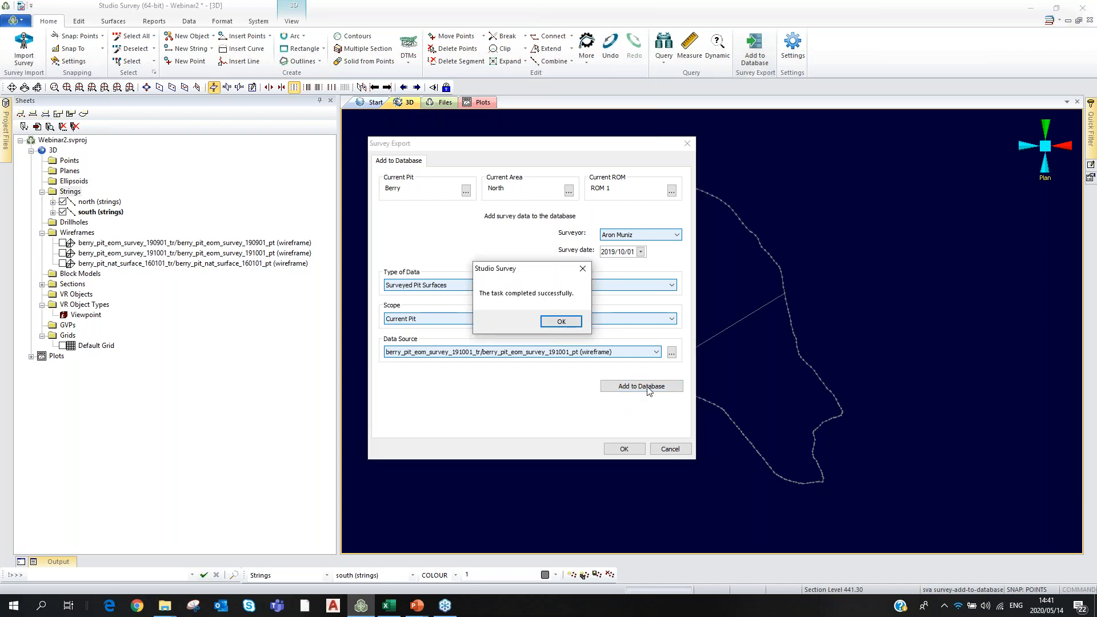
pyautogui.click(562, 322)
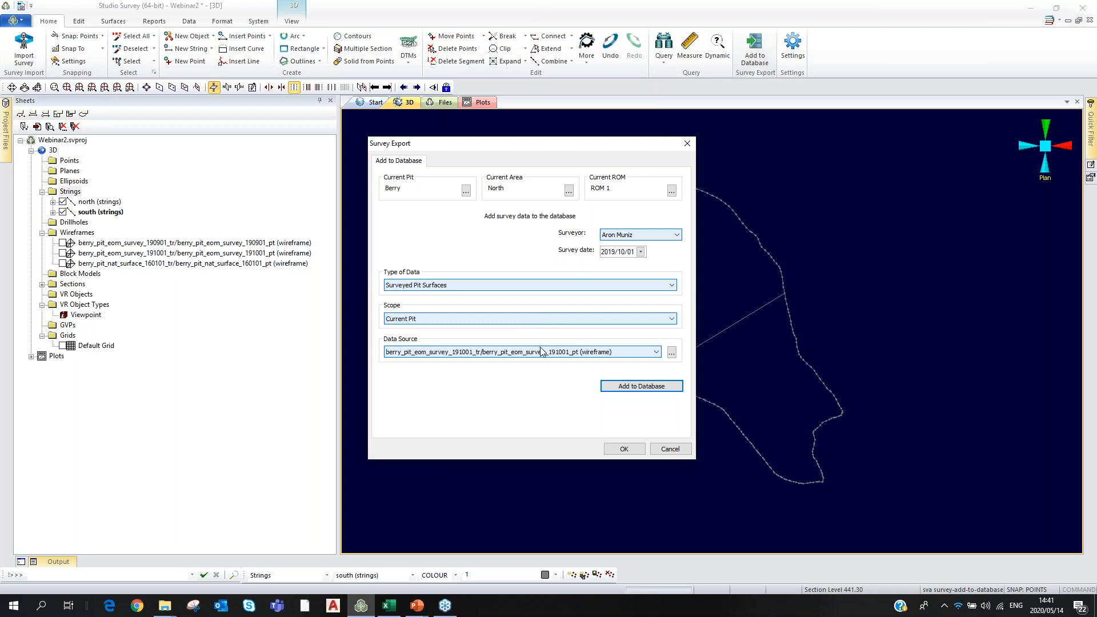
pyautogui.click(624, 450)
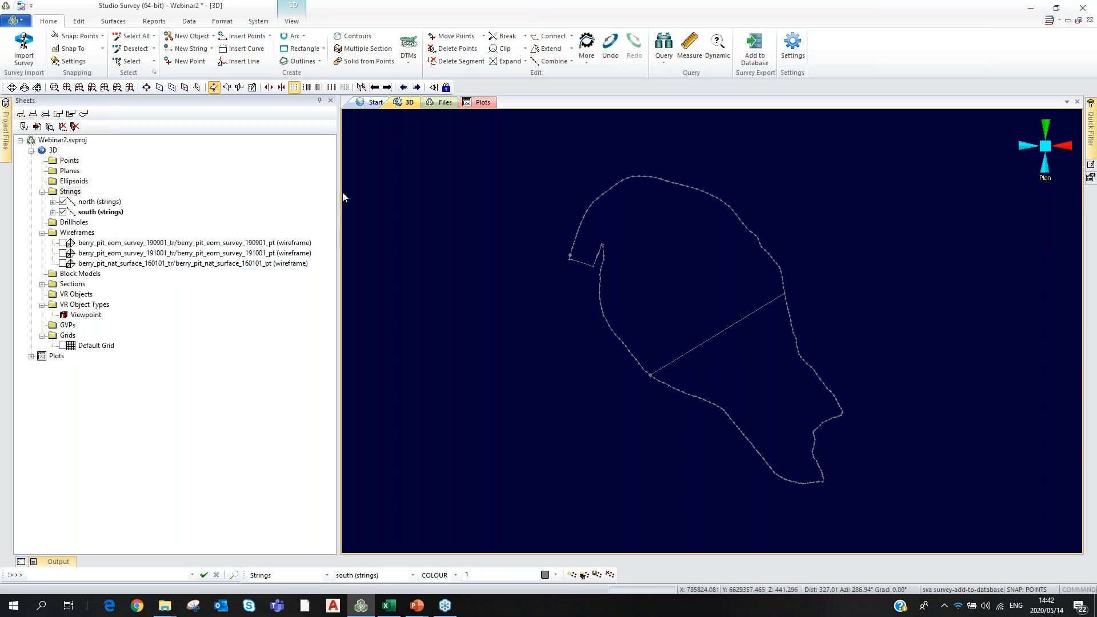
# Narrow the Sheets panel to enlarge the 3D view and launch the Pit Actual report from Reports.
pyautogui.moveTo(339, 197); pyautogui.dragTo(137, 204)
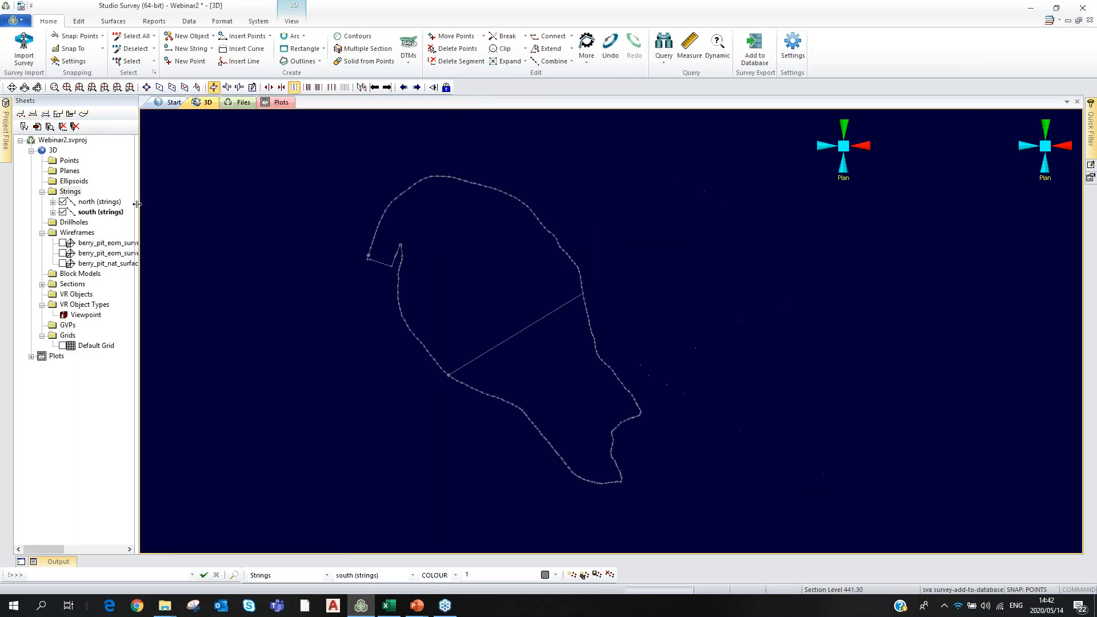
pyautogui.scroll(-2, 324, 344)
pyautogui.scroll(2, 671, 358)
pyautogui.scroll(-1, 587, 356)
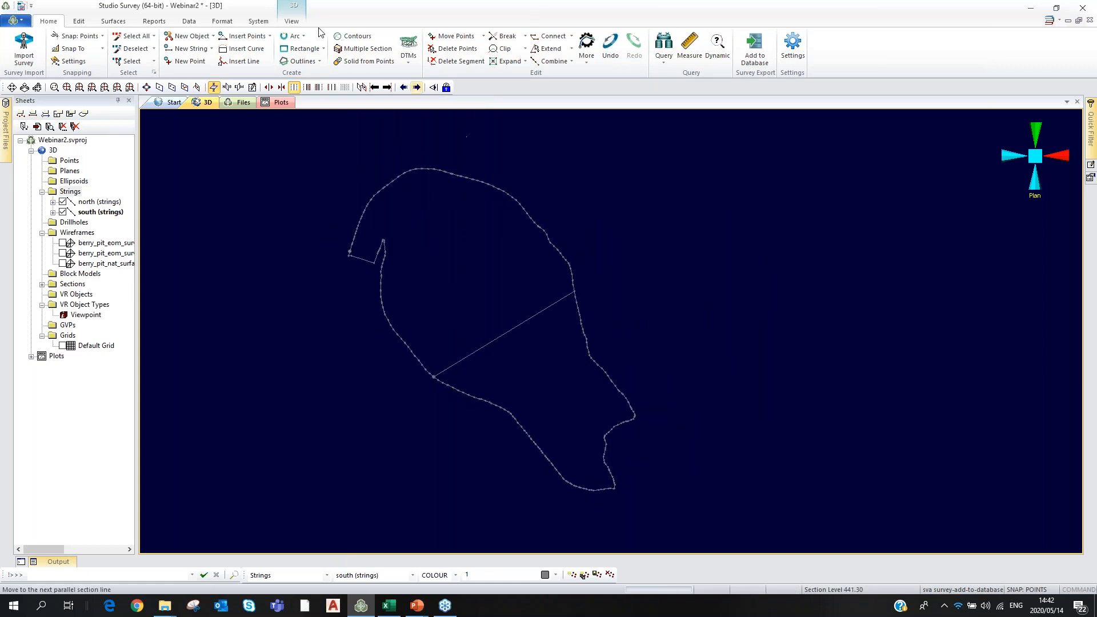
pyautogui.click(153, 22)
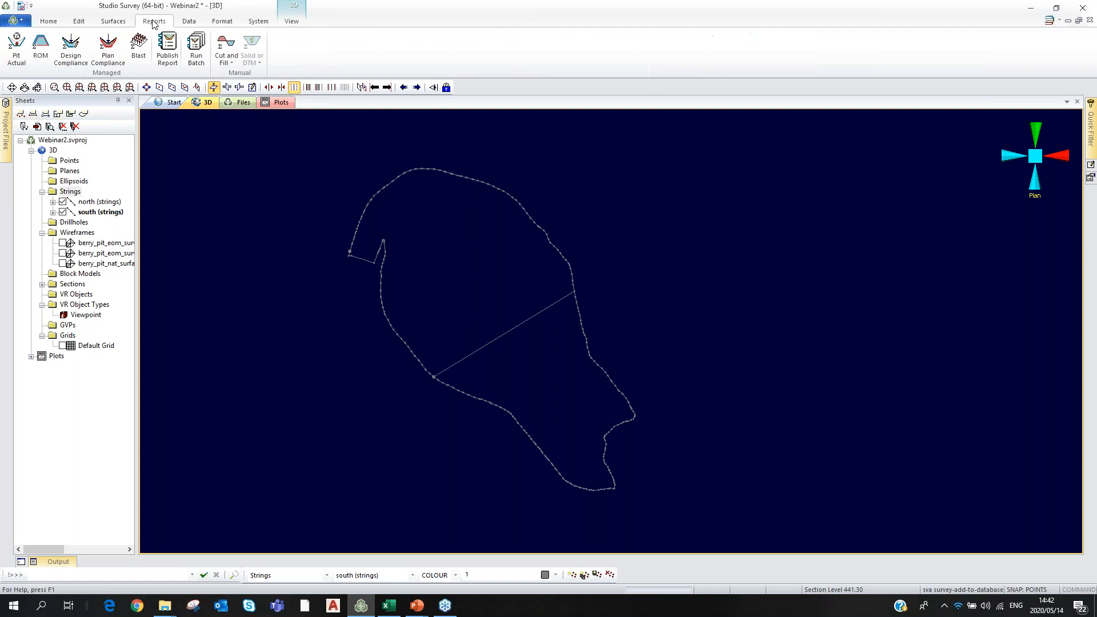
pyautogui.click(13, 53)
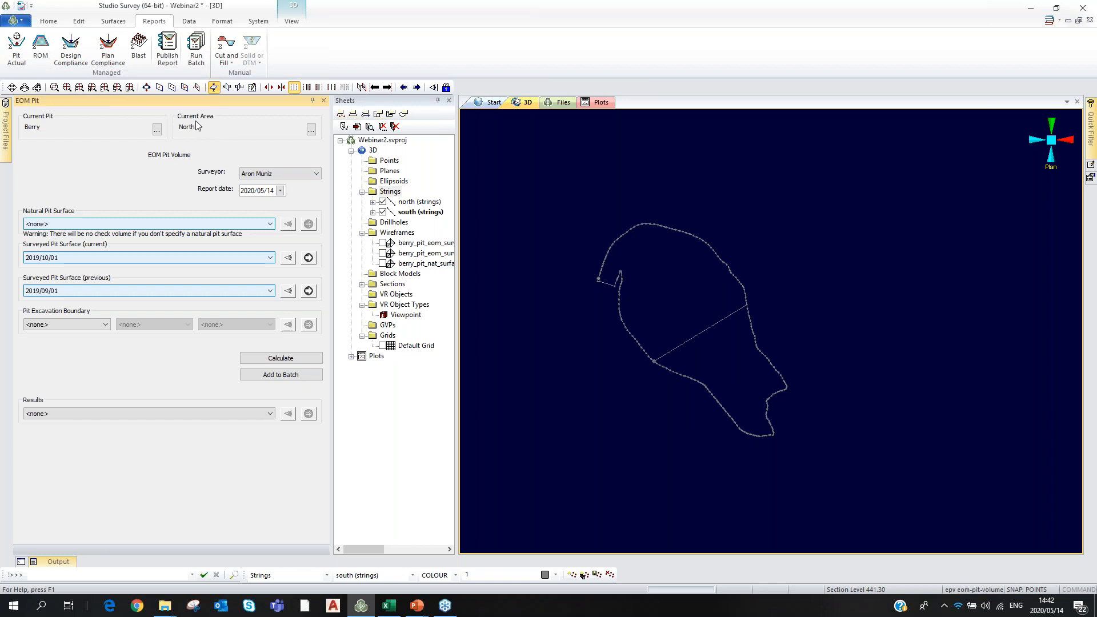
# Select the 2020/05/14 Pit Excavation Boundary, keeping the current surveyor.
pyautogui.click(95, 325)
pyautogui.click(80, 342)
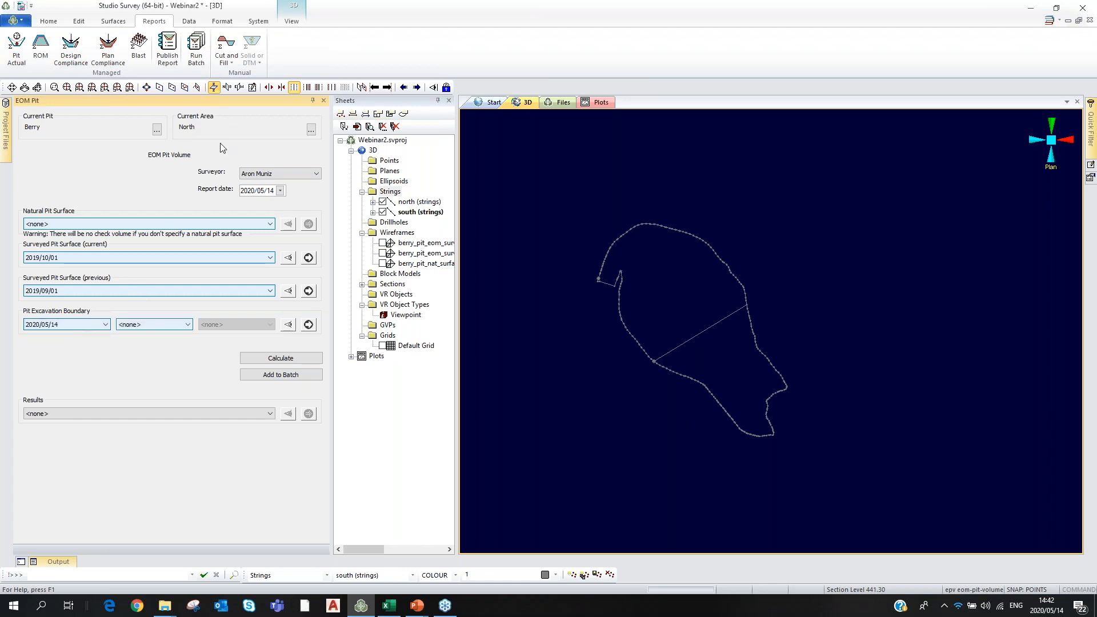
pyautogui.click(317, 174)
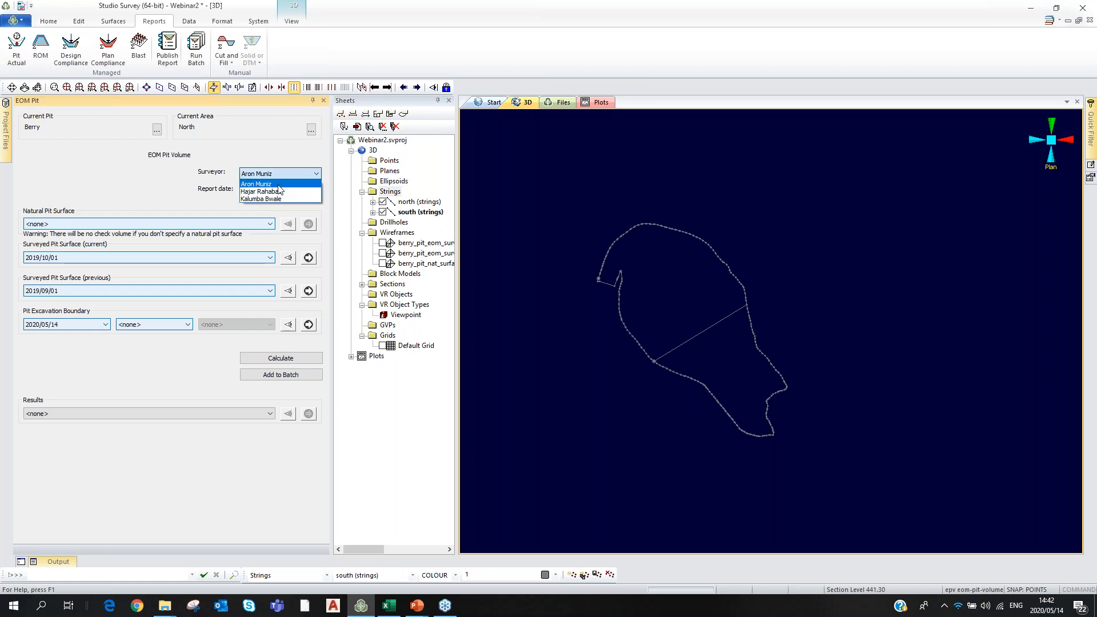
pyautogui.click(278, 184)
pyautogui.click(303, 175)
pyautogui.click(309, 183)
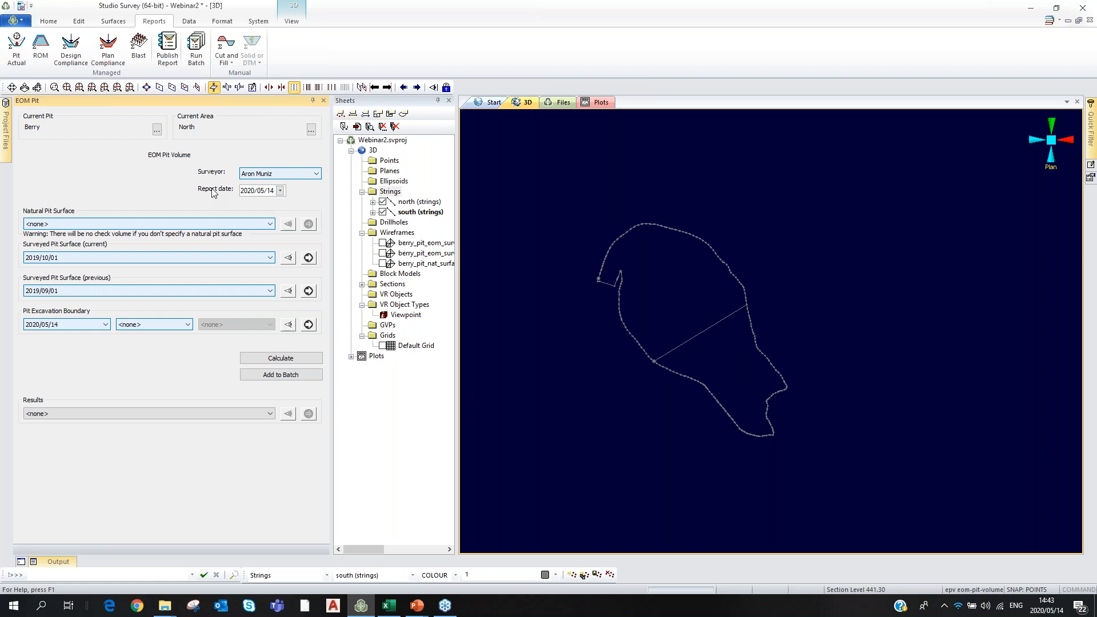
# Select the 2020/05/14 Natural Pit Surface, keep previous surface 2019/09/01, and preview the surface.
pyautogui.click(270, 225)
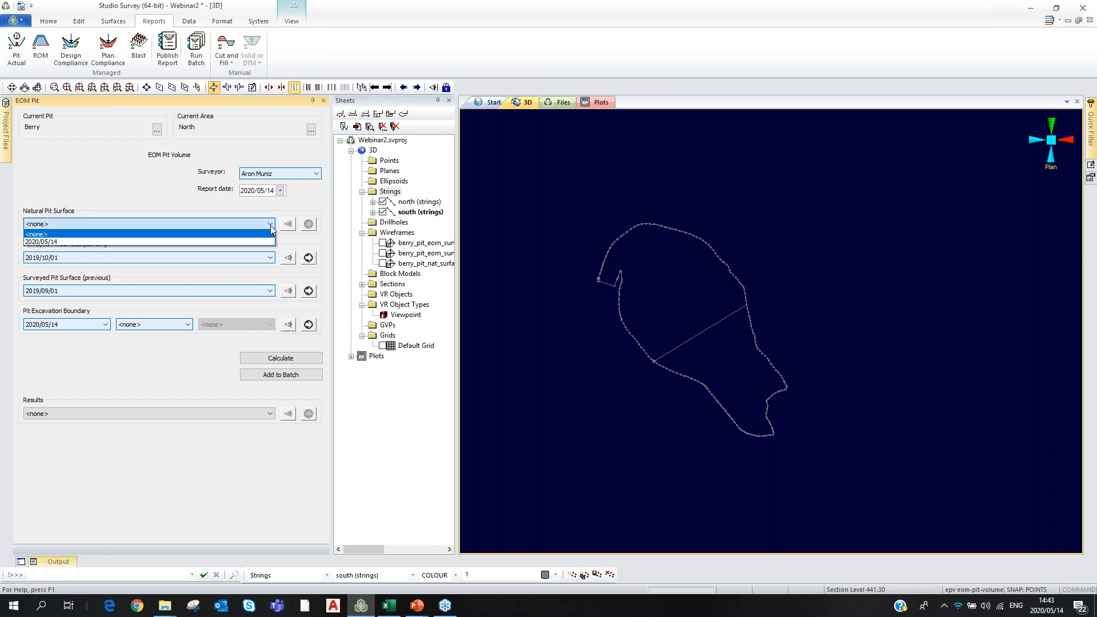
pyautogui.click(55, 242)
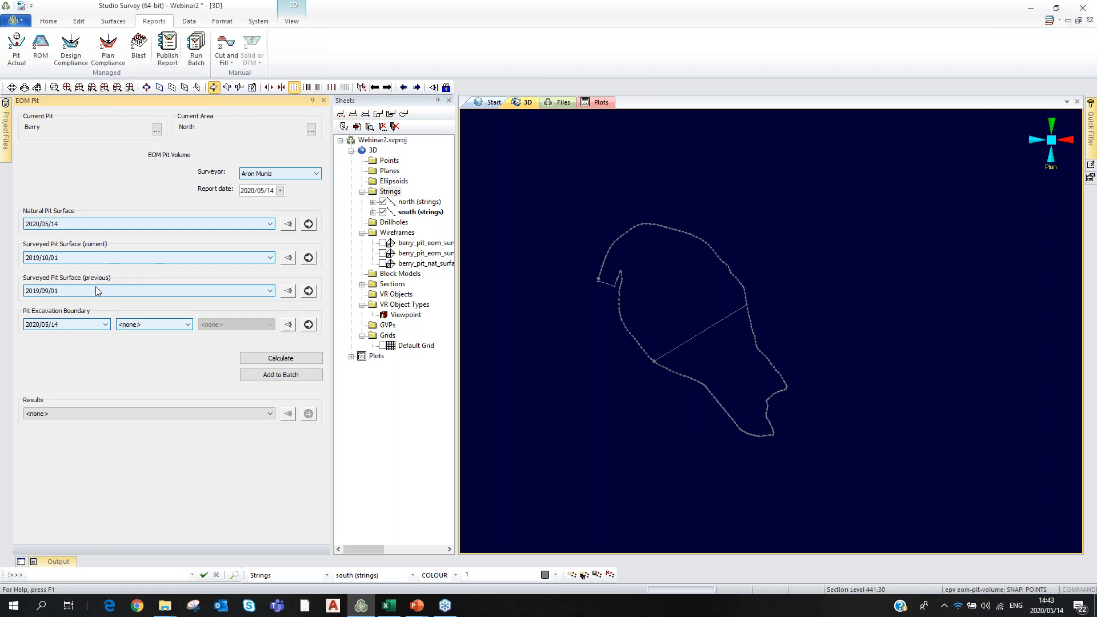
pyautogui.click(270, 291)
pyautogui.click(240, 273)
pyautogui.click(289, 225)
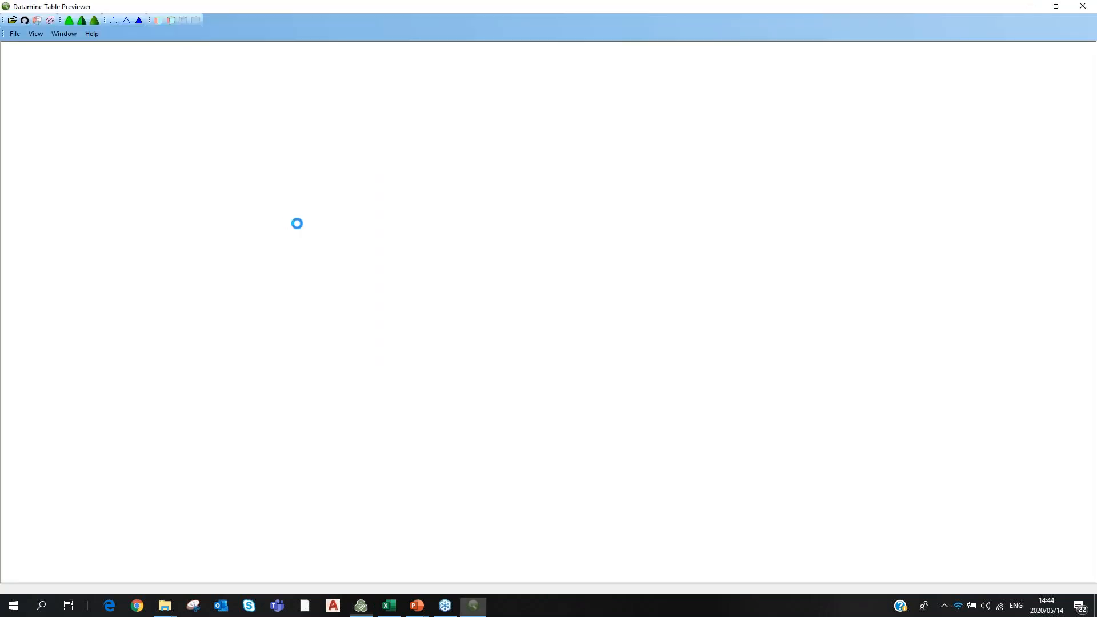
# Rotate the October and September 2019 surface previews in 3D and close each previewer.
pyautogui.moveTo(543, 368); pyautogui.dragTo(537, 346)
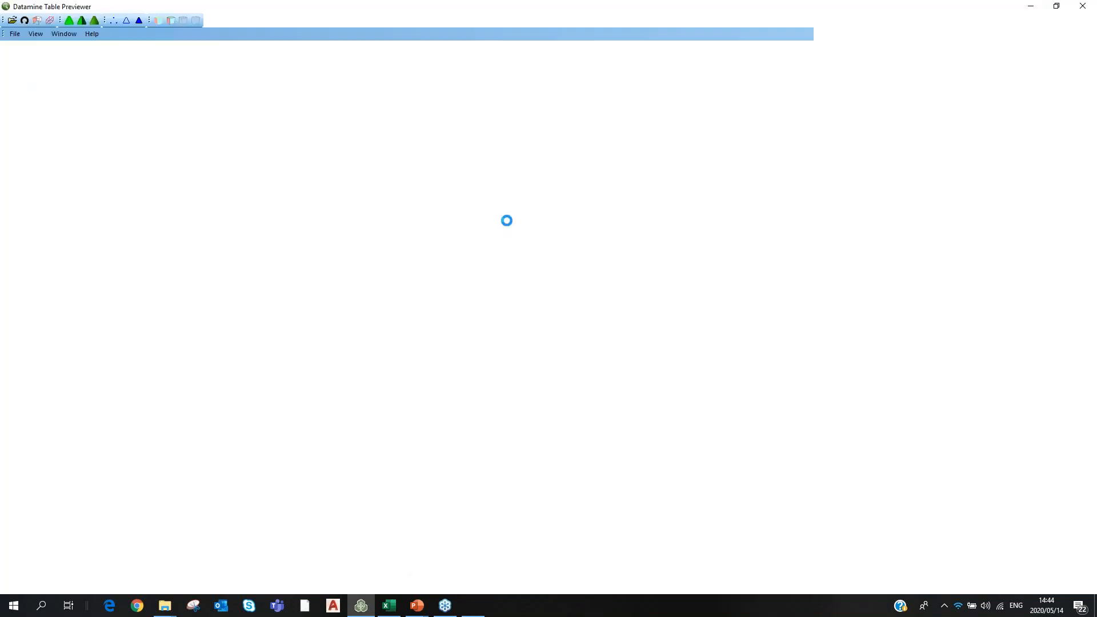
pyautogui.moveTo(555, 353); pyautogui.dragTo(622, 309)
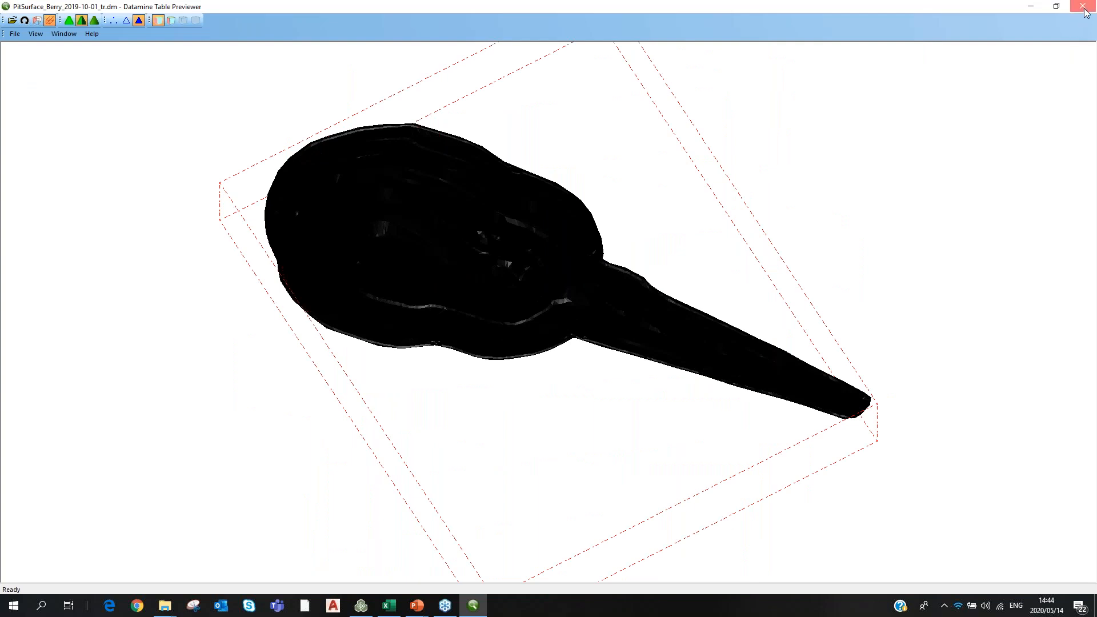
pyautogui.click(1083, 9)
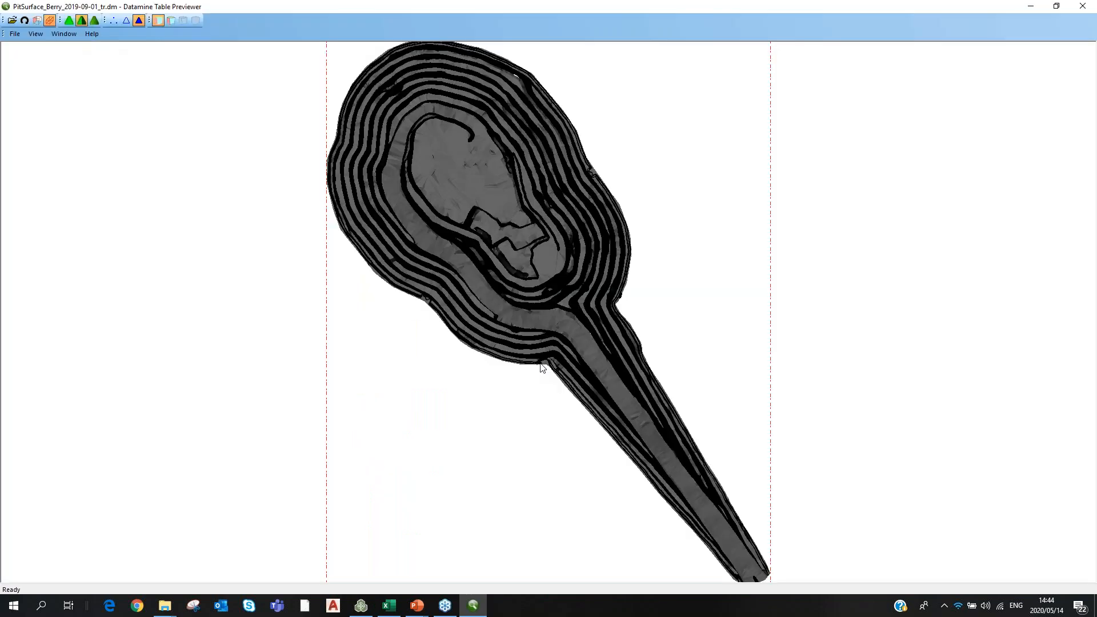
pyautogui.moveTo(542, 367); pyautogui.dragTo(574, 269)
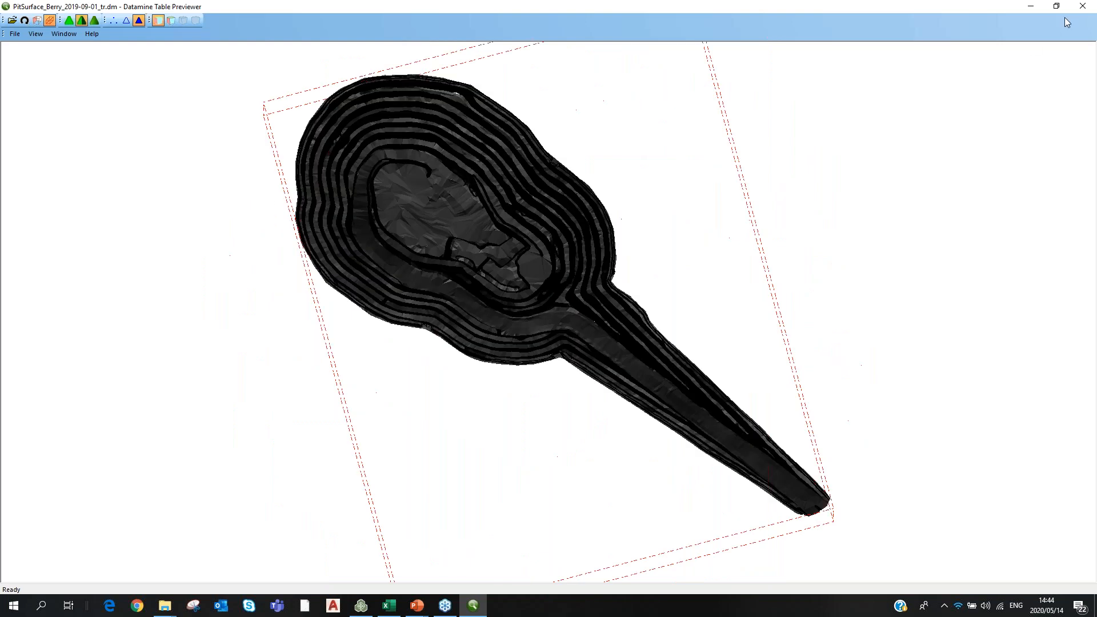
pyautogui.click(1083, 8)
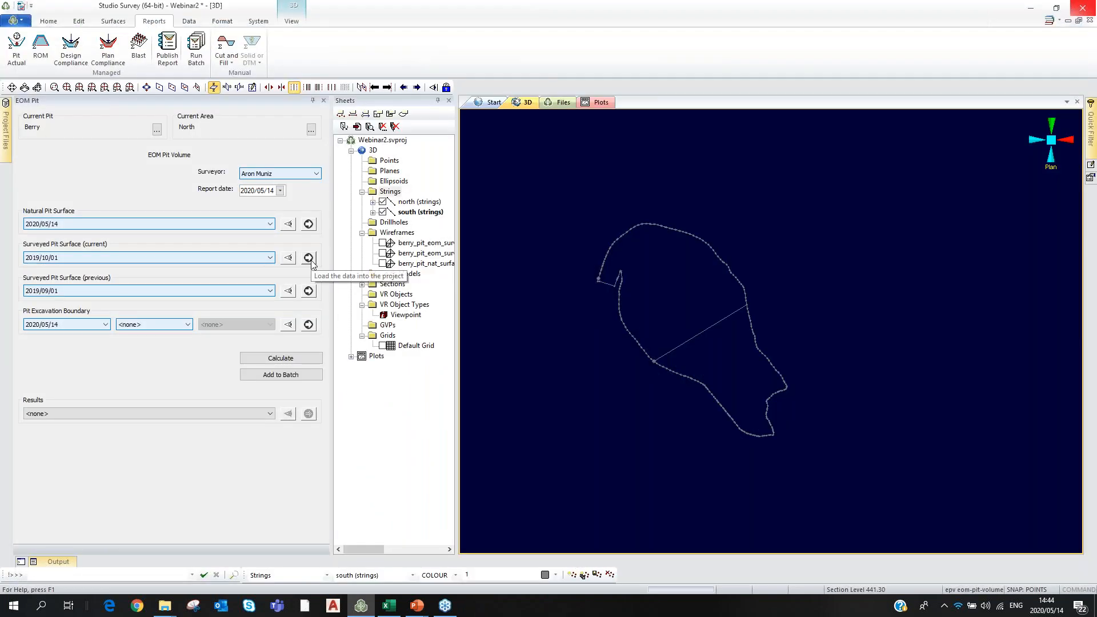
# Load the October and September 2019 surfaces and review the Berry North EOM Pit settings.
pyautogui.click(311, 261)
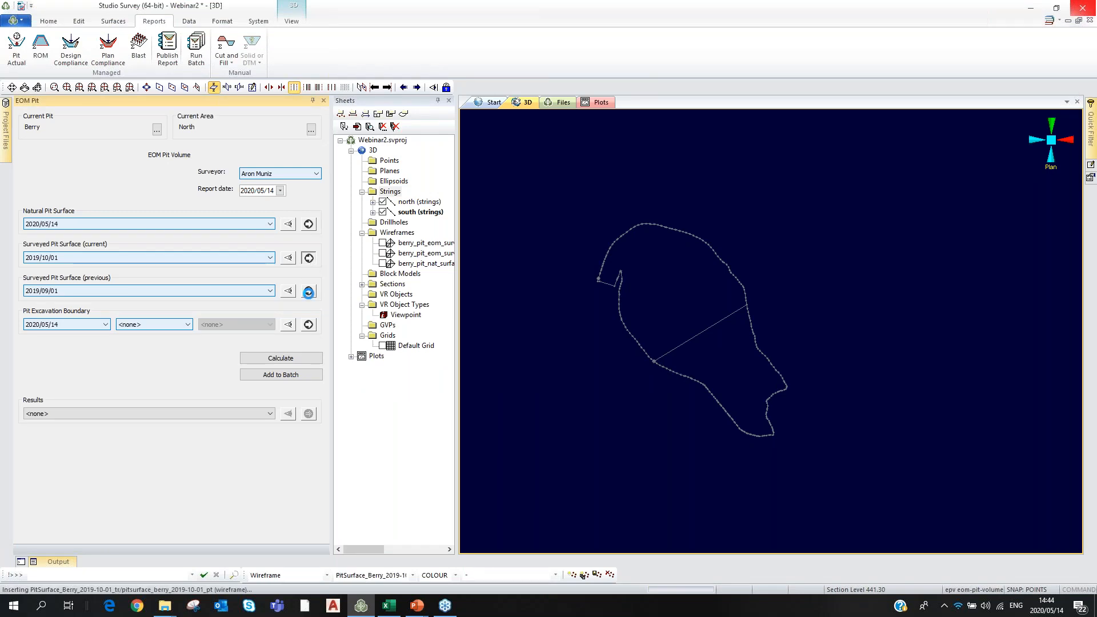
pyautogui.click(308, 291)
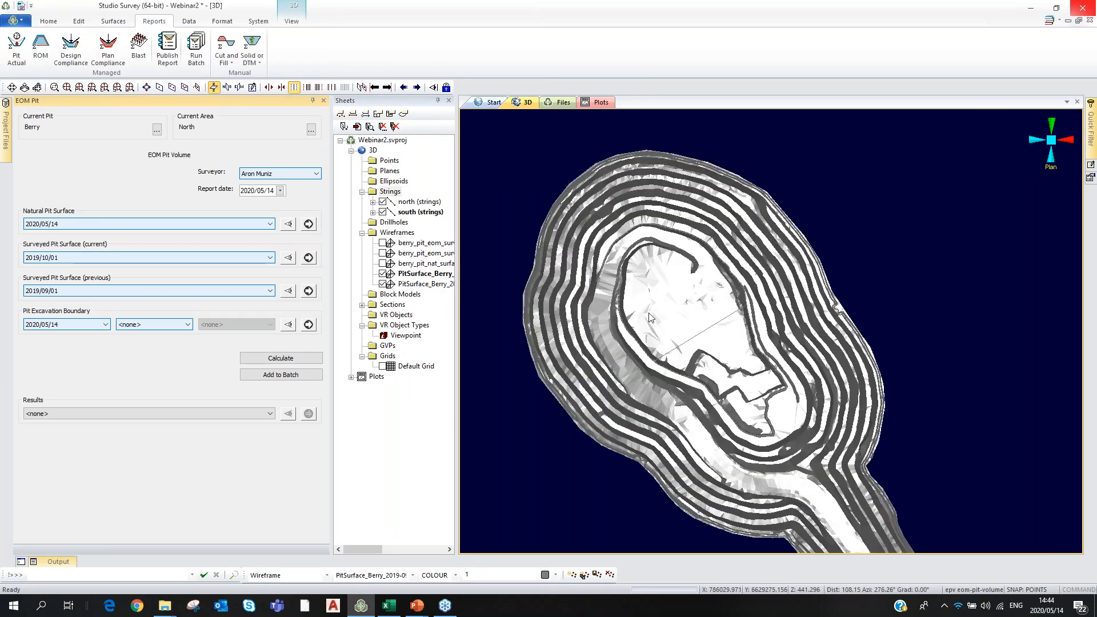
pyautogui.click(309, 258)
pyautogui.scroll(-3, 698, 236)
pyautogui.scroll(-2, 698, 236)
pyautogui.scroll(2, 633, 250)
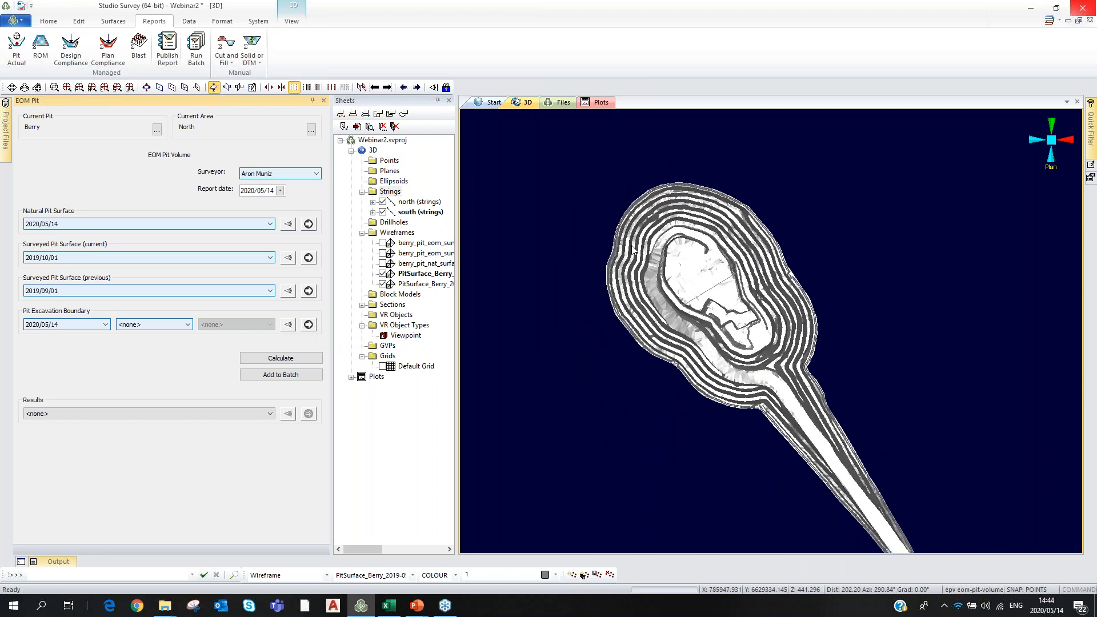
pyautogui.scroll(3, 633, 249)
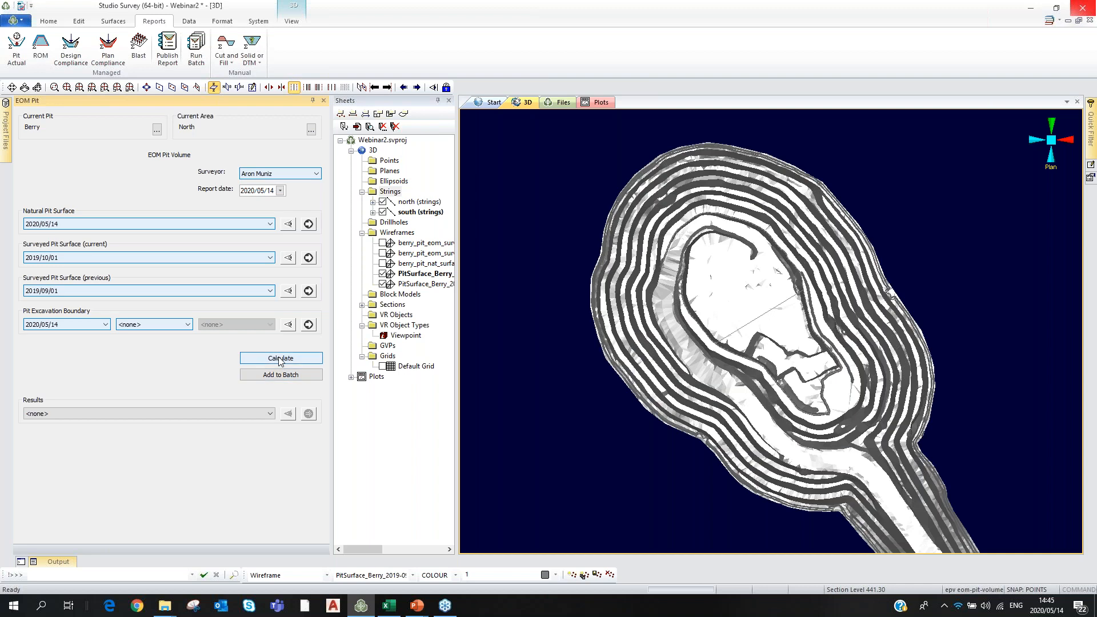
# Calculate the Berry North pit volume and open the resulting Plot.pdf report.
pyautogui.click(280, 359)
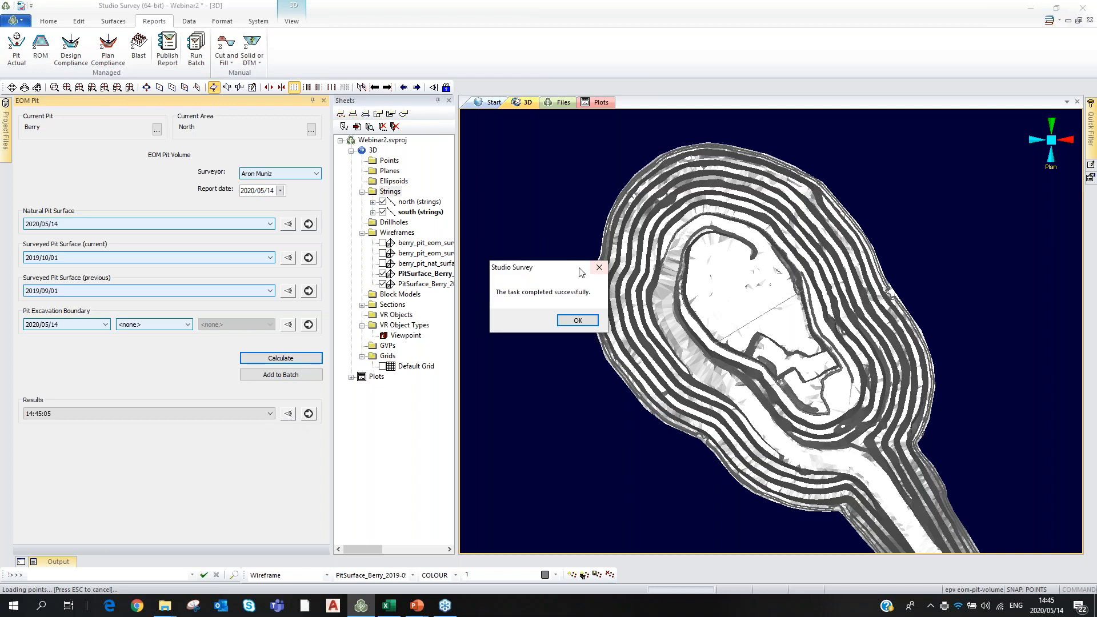
pyautogui.click(578, 321)
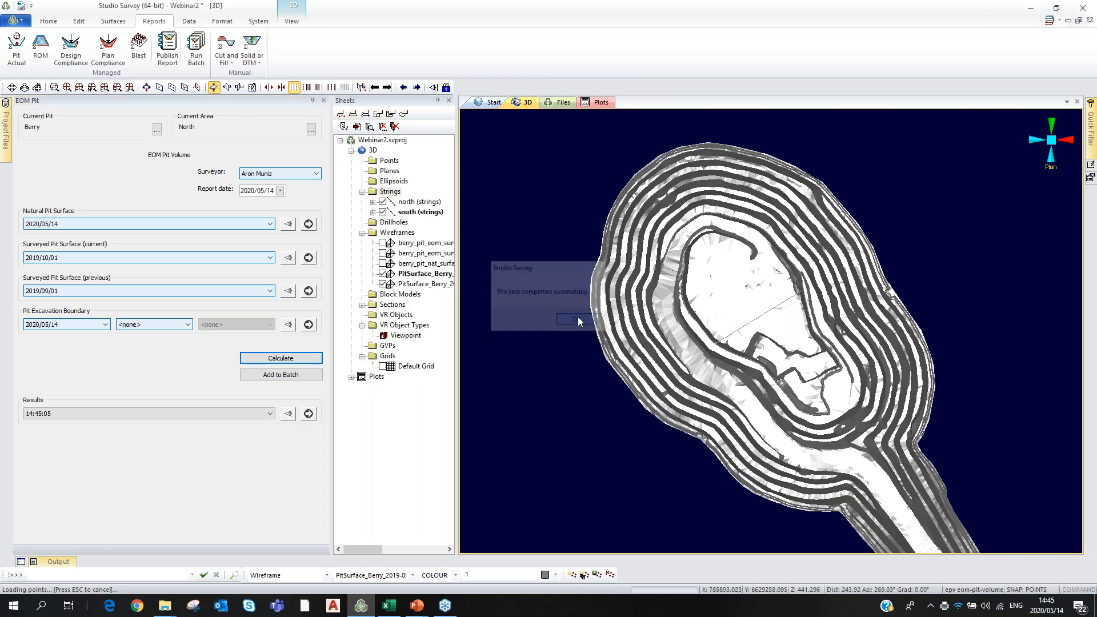
pyautogui.click(288, 414)
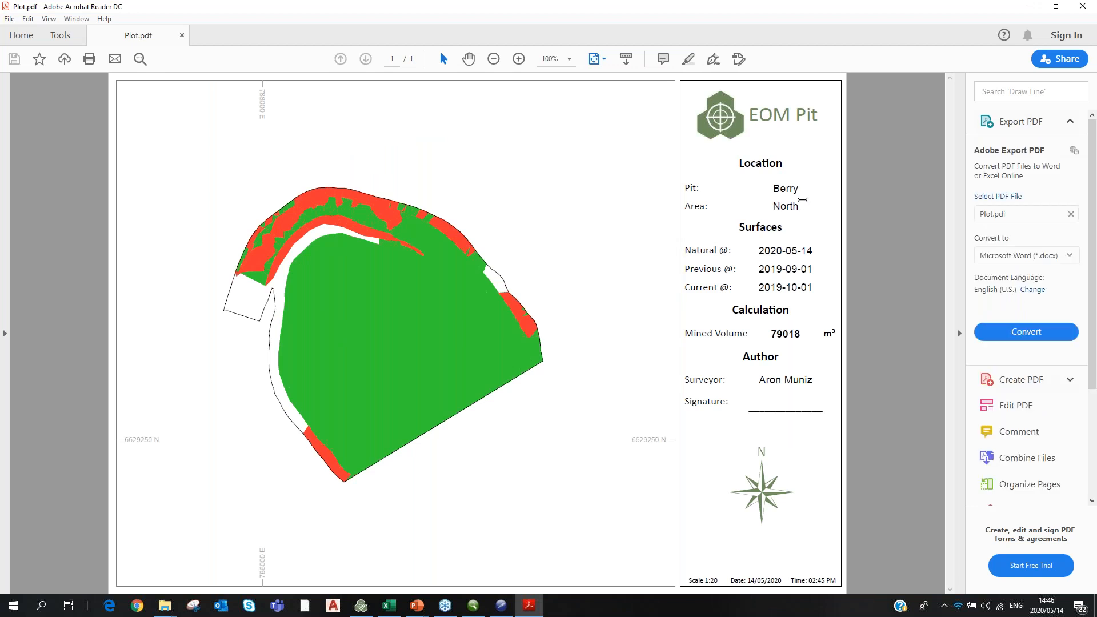
# Review Plot.pdf and the Report.dm volume table, close the table, and return to Studio Survey.
pyautogui.click(362, 608)
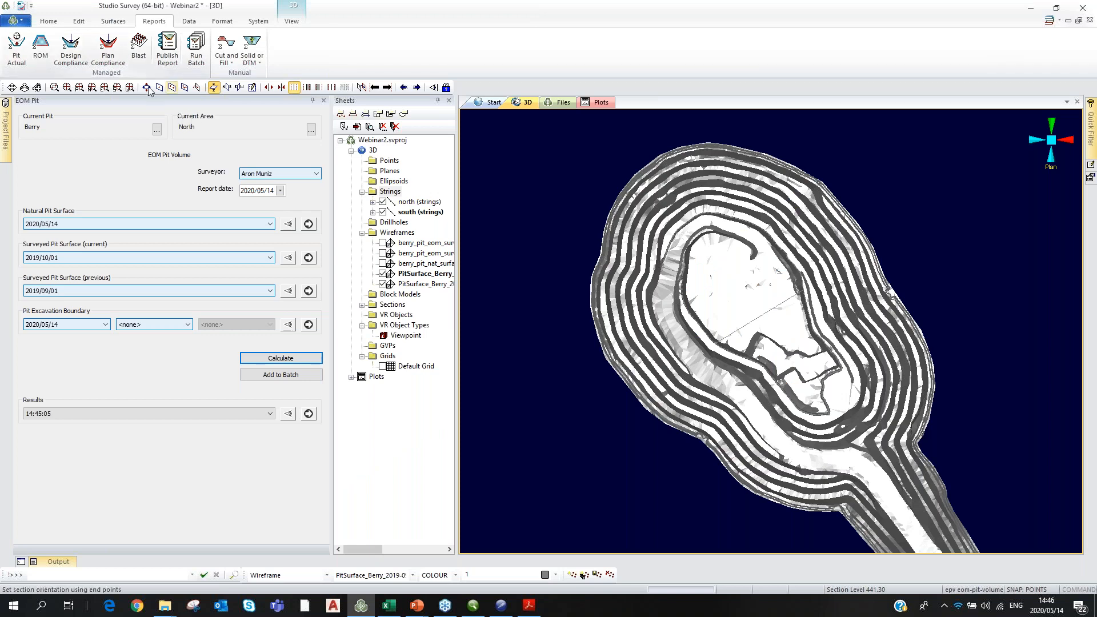
pyautogui.click(528, 606)
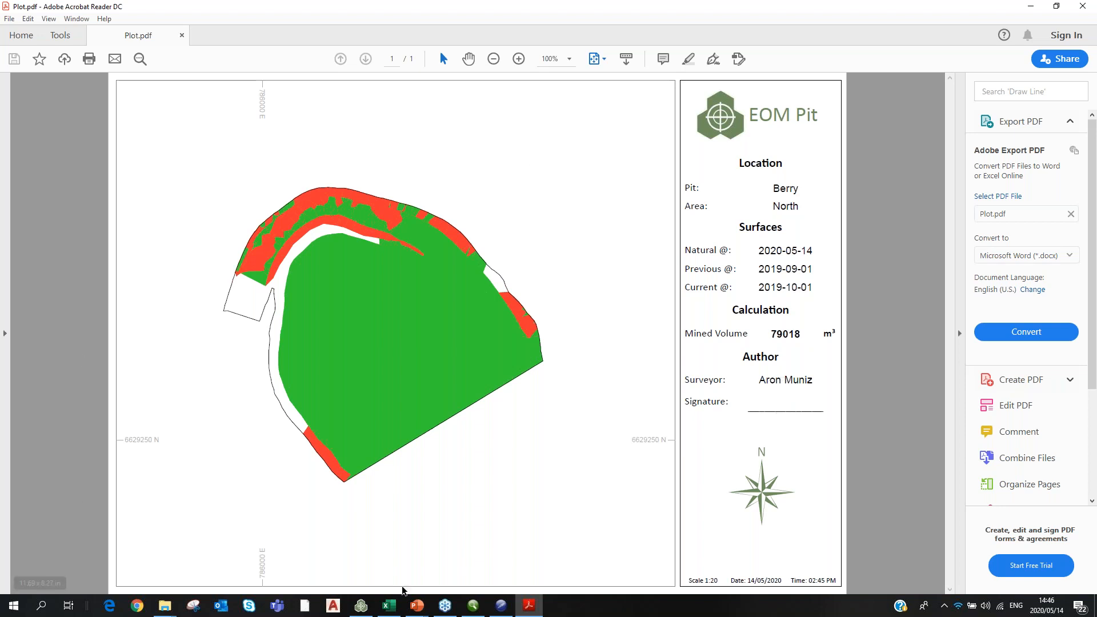
pyautogui.click(502, 607)
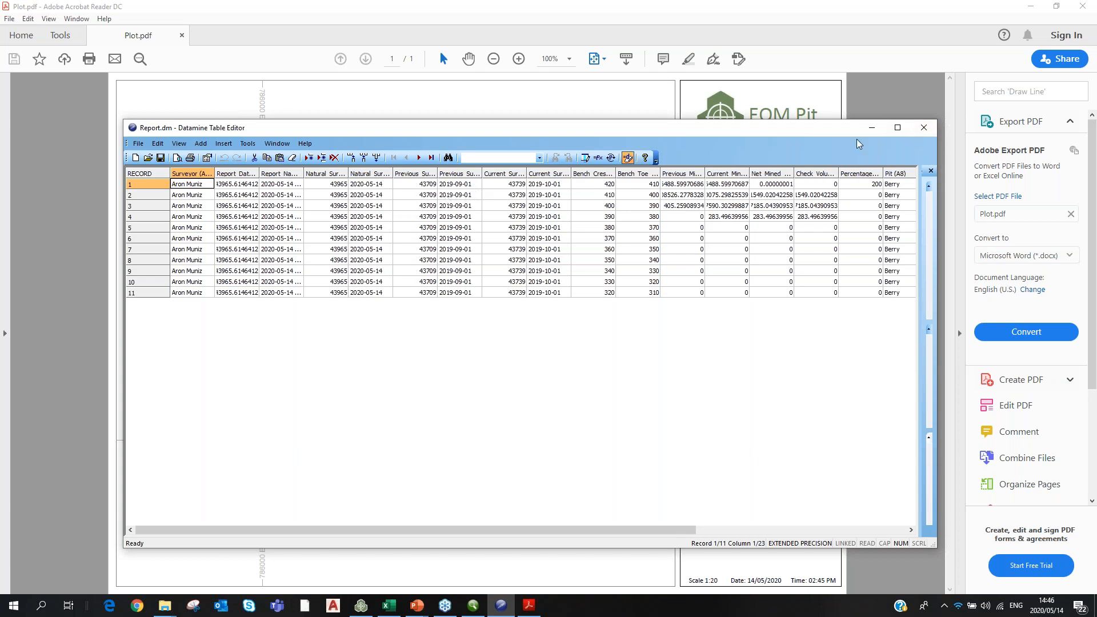
pyautogui.click(925, 129)
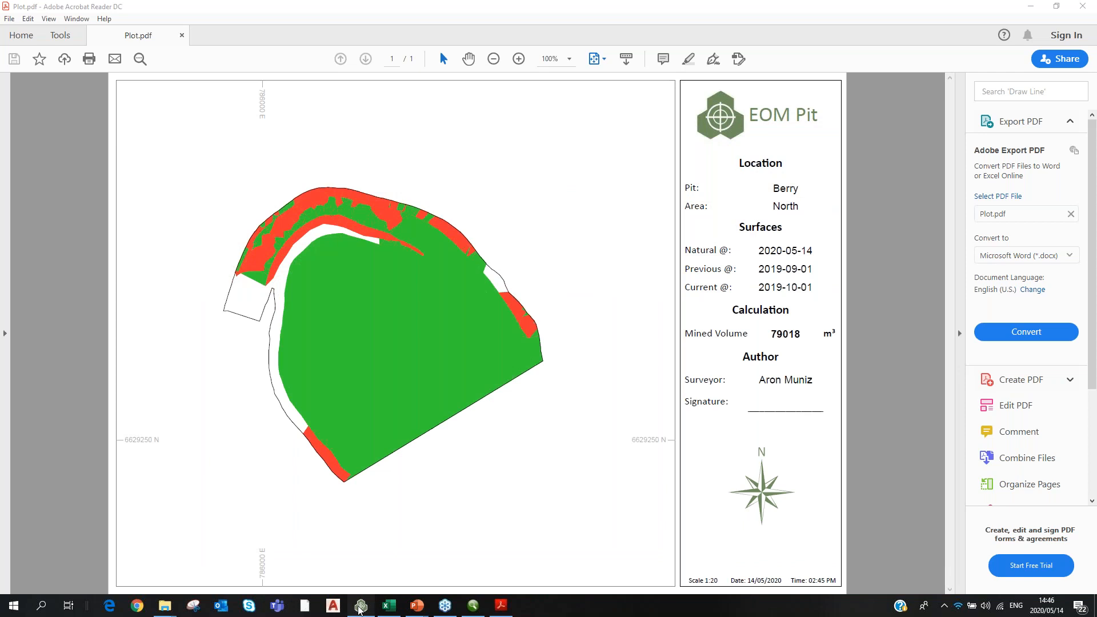
pyautogui.click(360, 606)
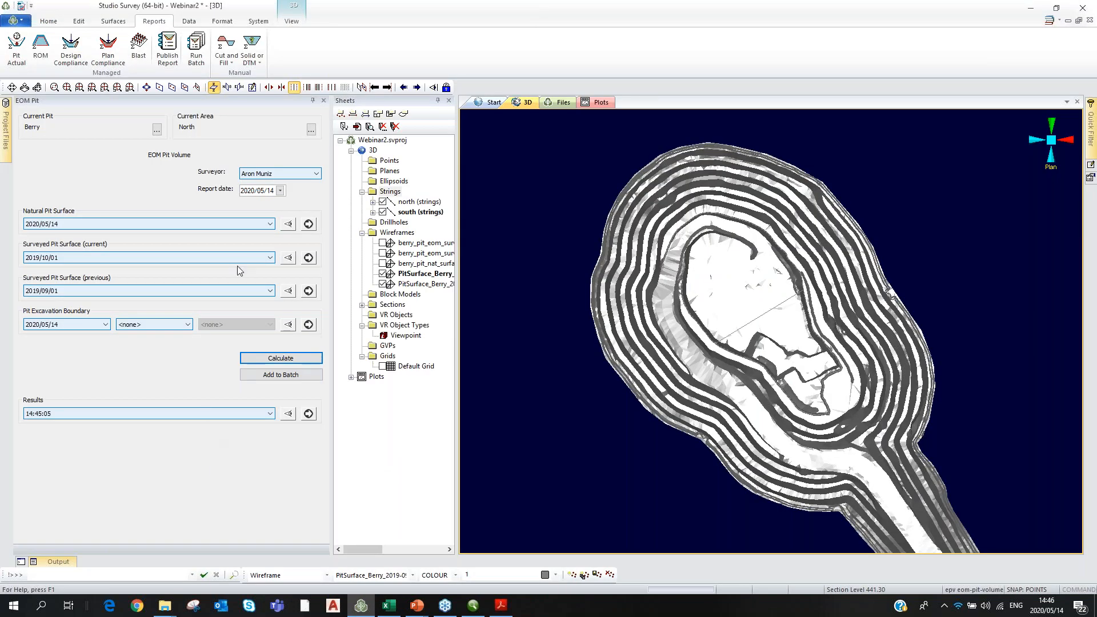
# Change the current area in the pit and area settings to South.
pyautogui.click(311, 131)
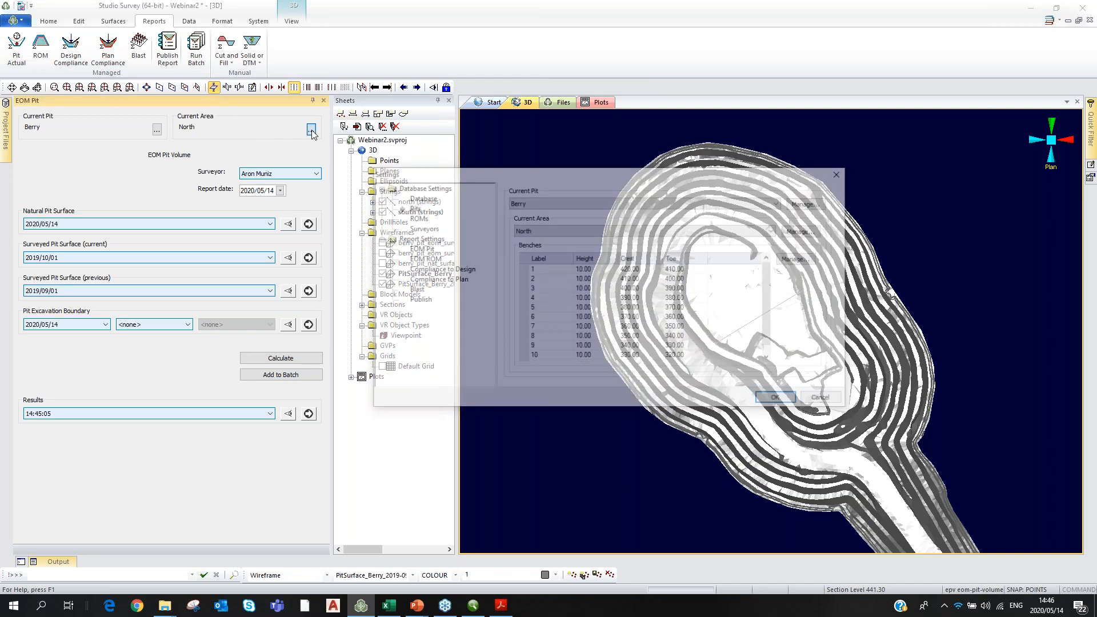
pyautogui.click(605, 229)
pyautogui.click(543, 248)
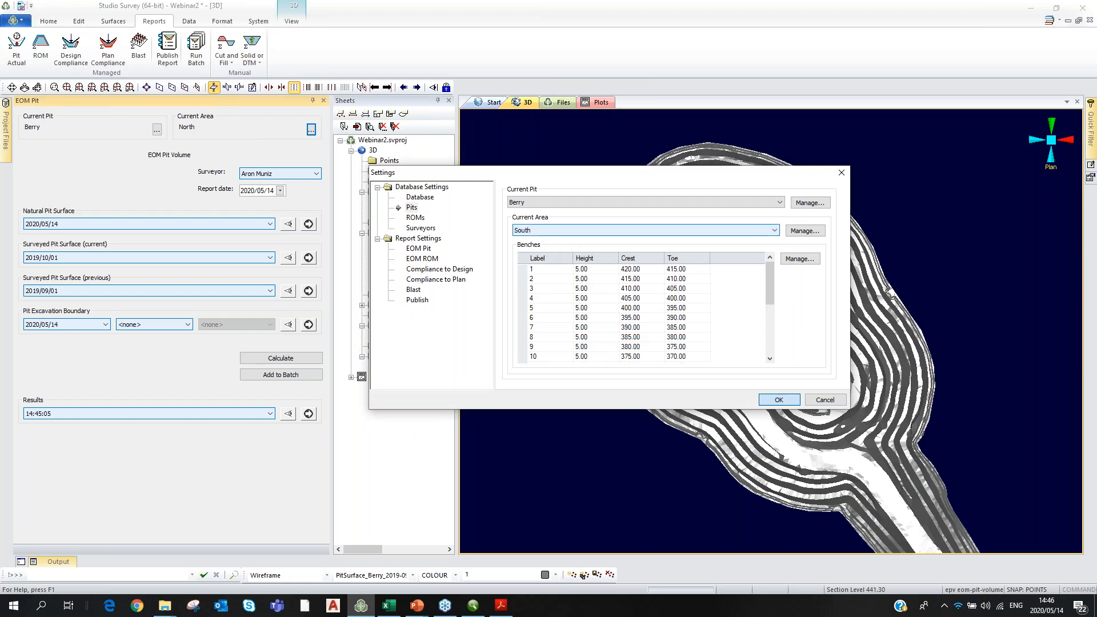
pyautogui.click(779, 400)
pyautogui.click(259, 226)
pyautogui.click(258, 227)
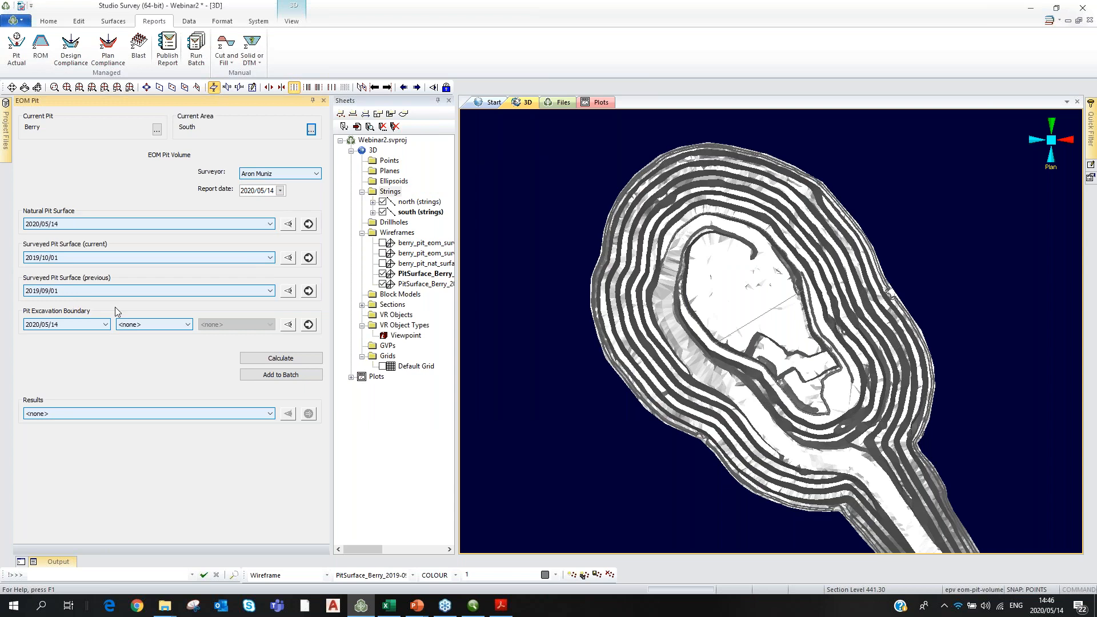
# Keep the 2020/05/14 excavation boundary and calculate the South area pit volume.
pyautogui.click(97, 324)
pyautogui.click(97, 324)
pyautogui.click(282, 360)
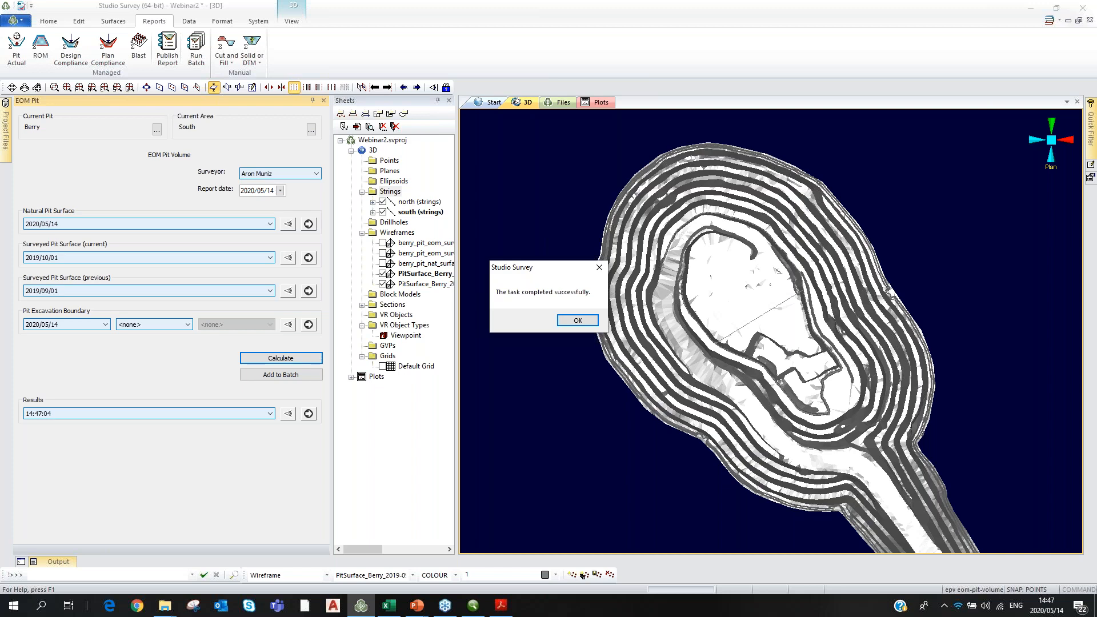
# Dismiss the South area calculation's completion message and continue.
pyautogui.click(578, 321)
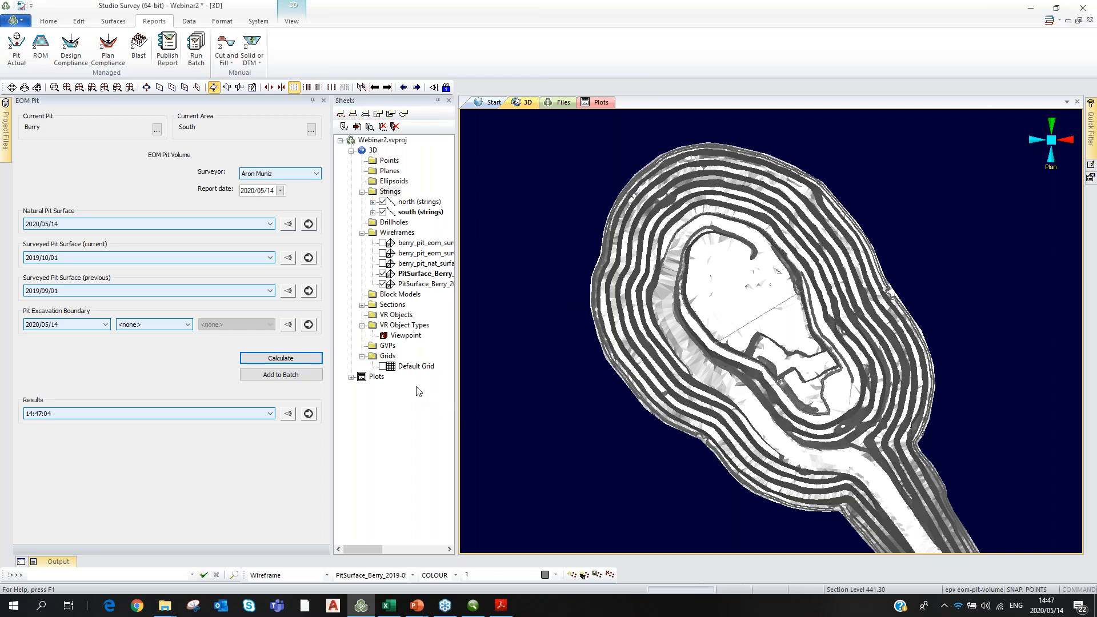
pyautogui.click(282, 375)
# Add the South area pit volume to the batch, then switch to North and queue it too.
pyautogui.click(279, 376)
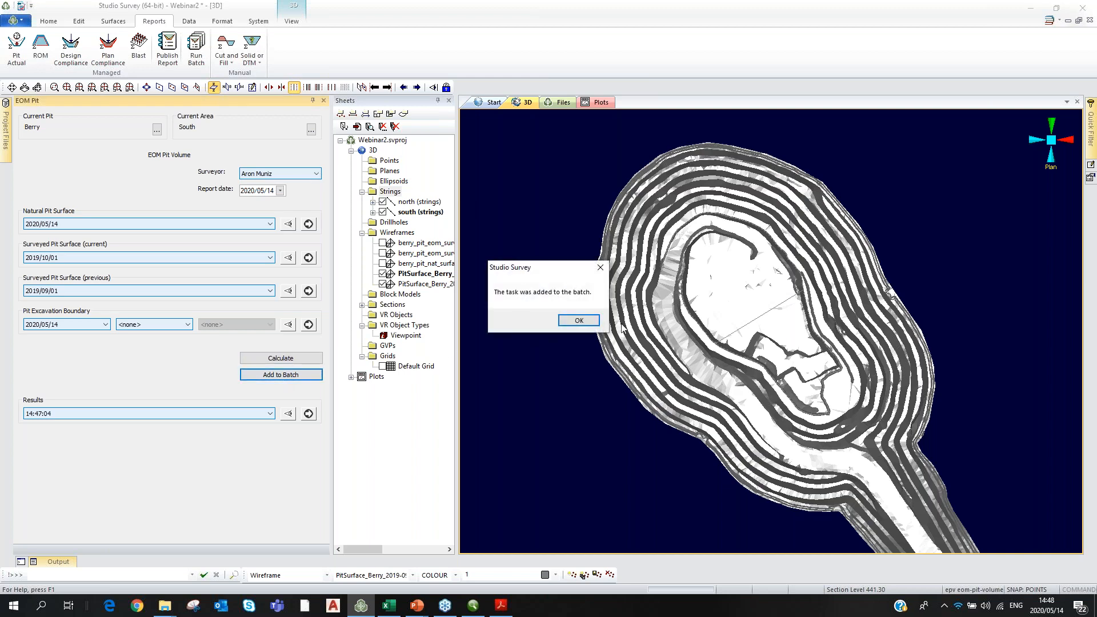
pyautogui.click(590, 324)
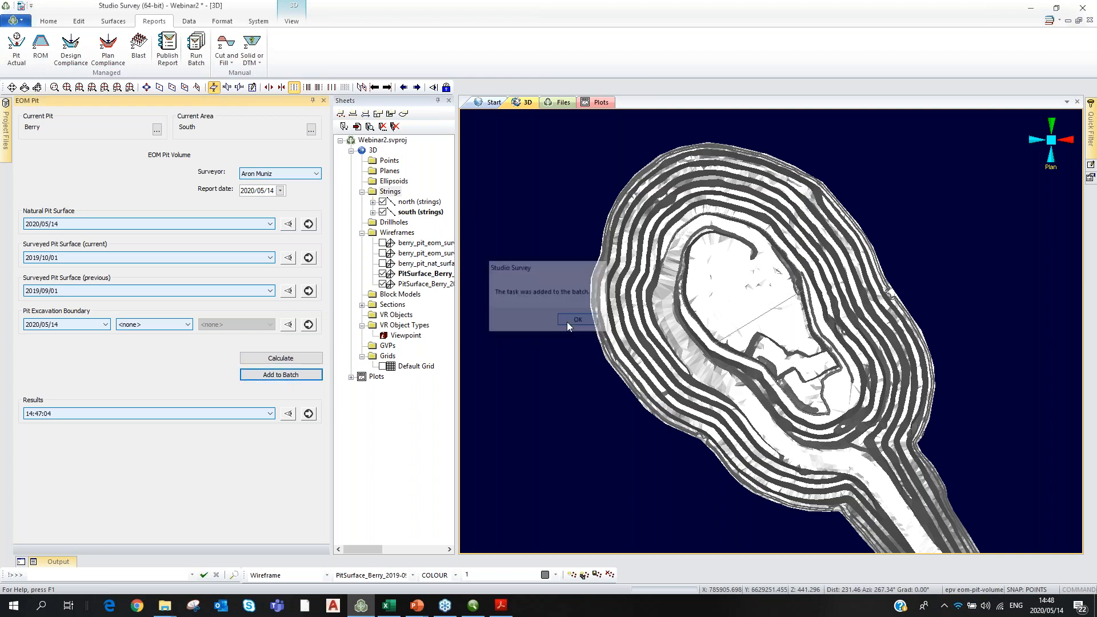
pyautogui.click(311, 130)
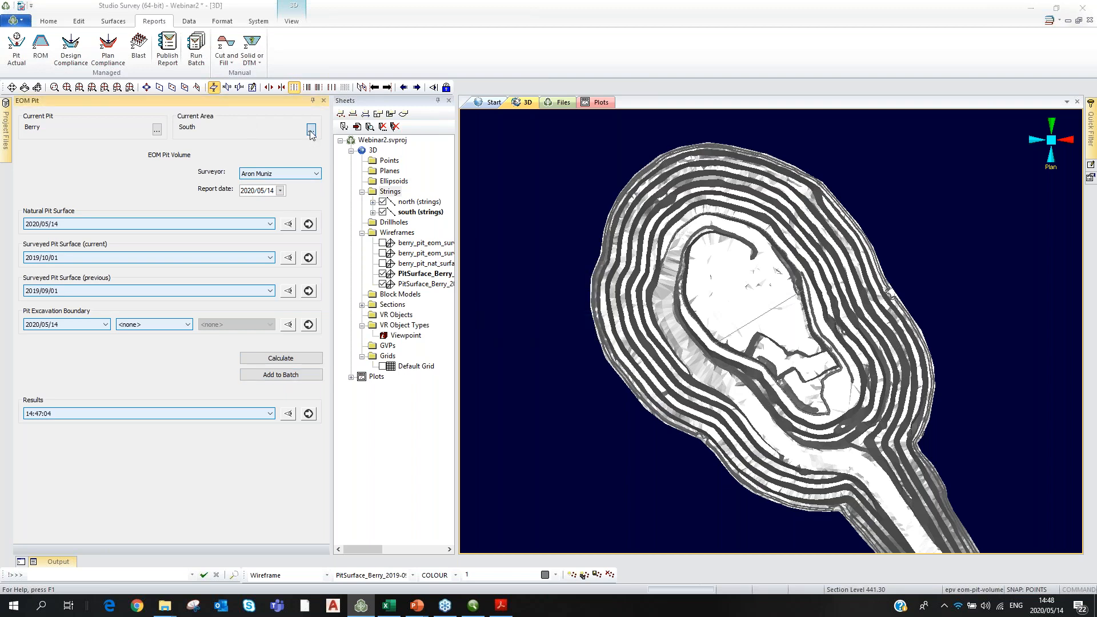
pyautogui.click(838, 173)
pyautogui.click(547, 230)
pyautogui.click(547, 246)
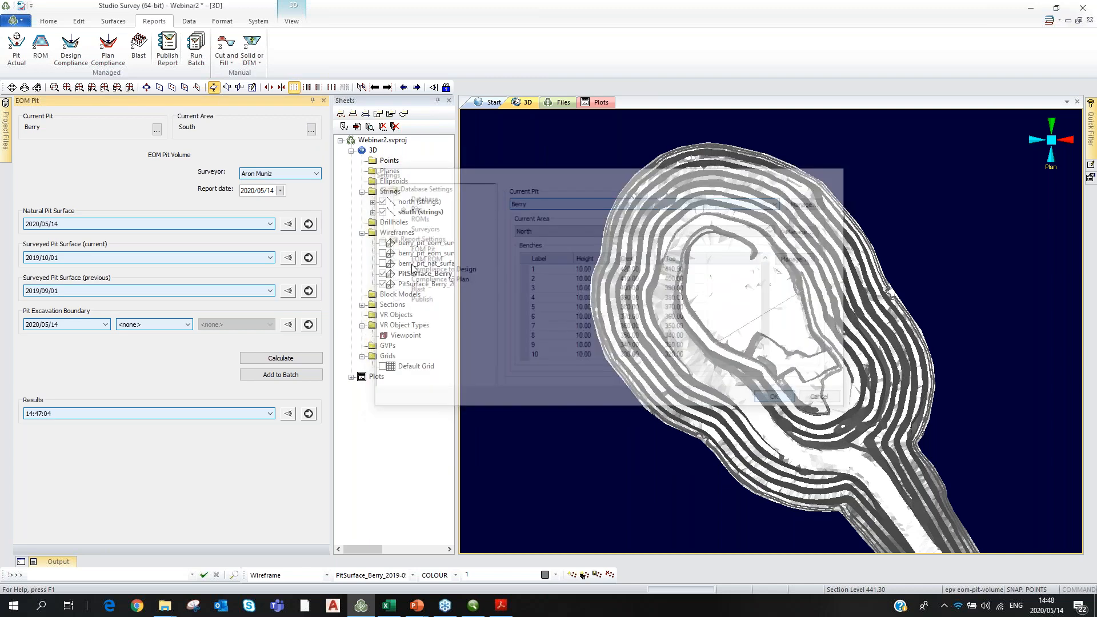
pyautogui.click(281, 374)
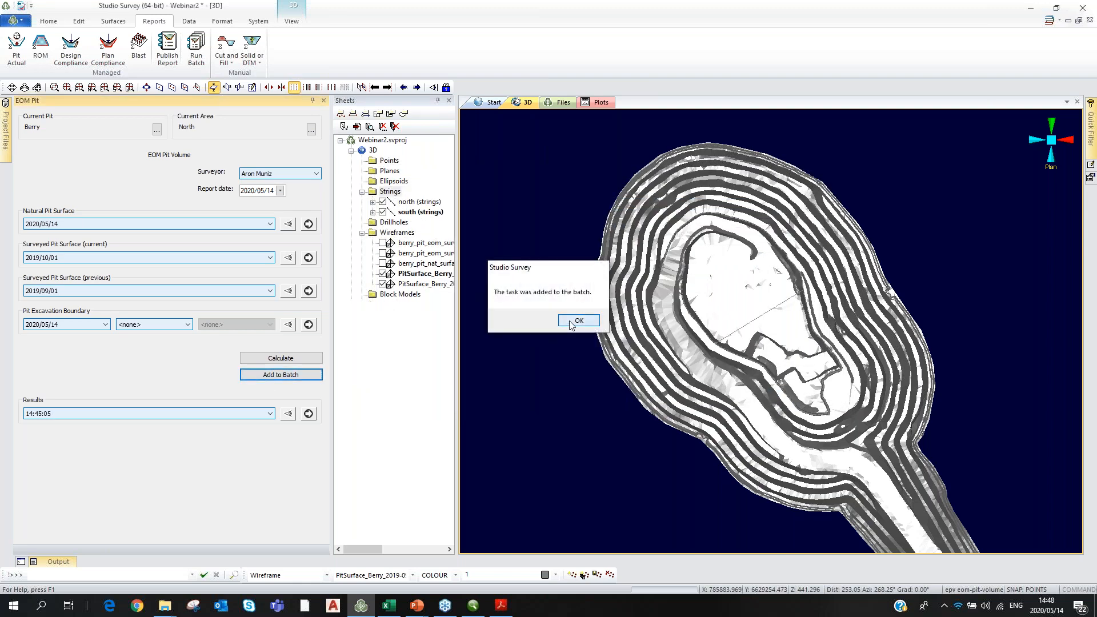
pyautogui.click(574, 321)
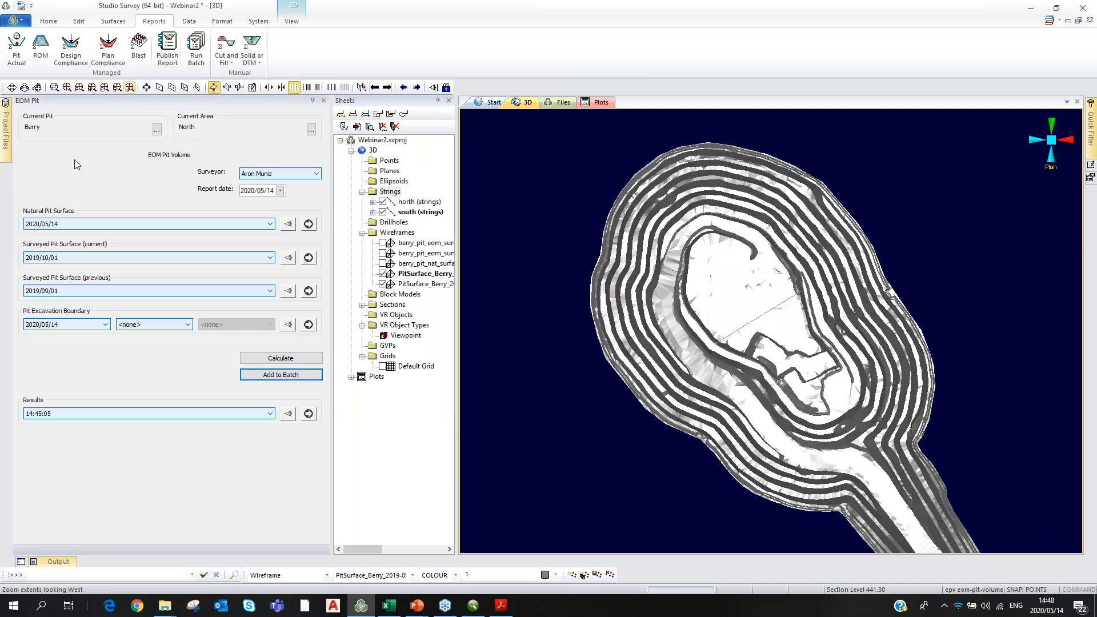
# Run all queued batch tasks, check South and North both succeeded, then close the batch panel.
pyautogui.click(197, 48)
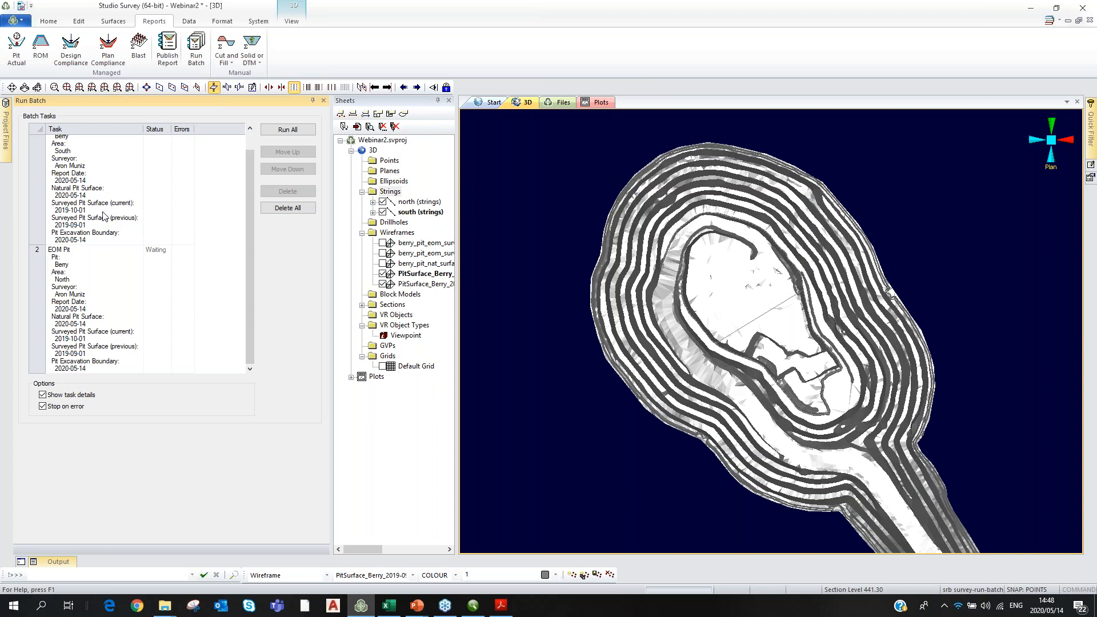
pyautogui.click(282, 130)
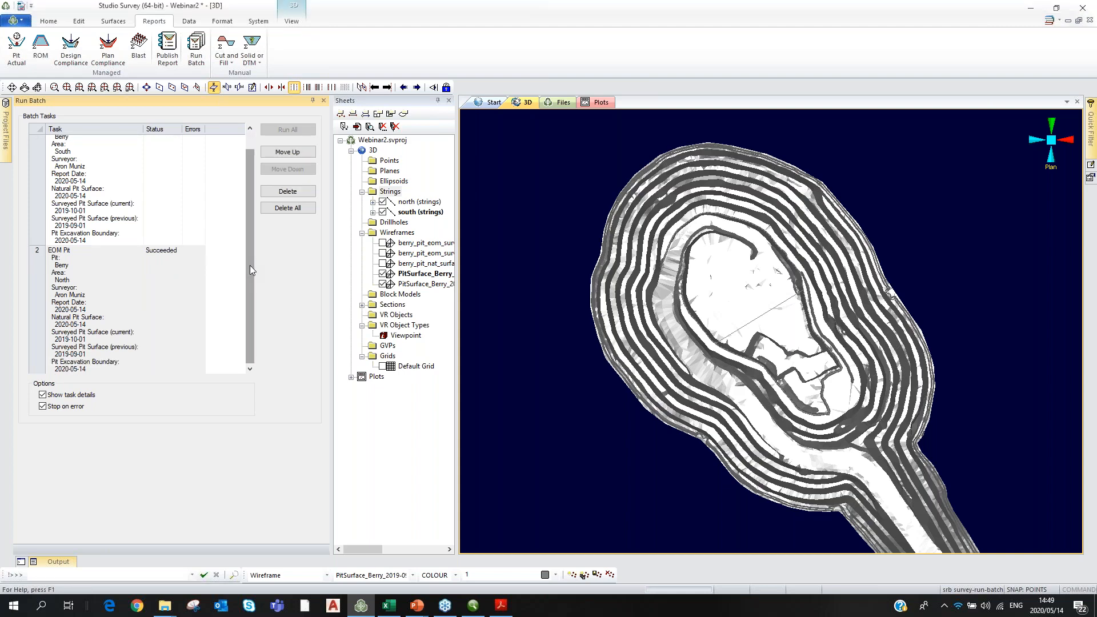
pyautogui.moveTo(249, 265); pyautogui.dragTo(251, 224)
pyautogui.scroll(-1, 256, 248)
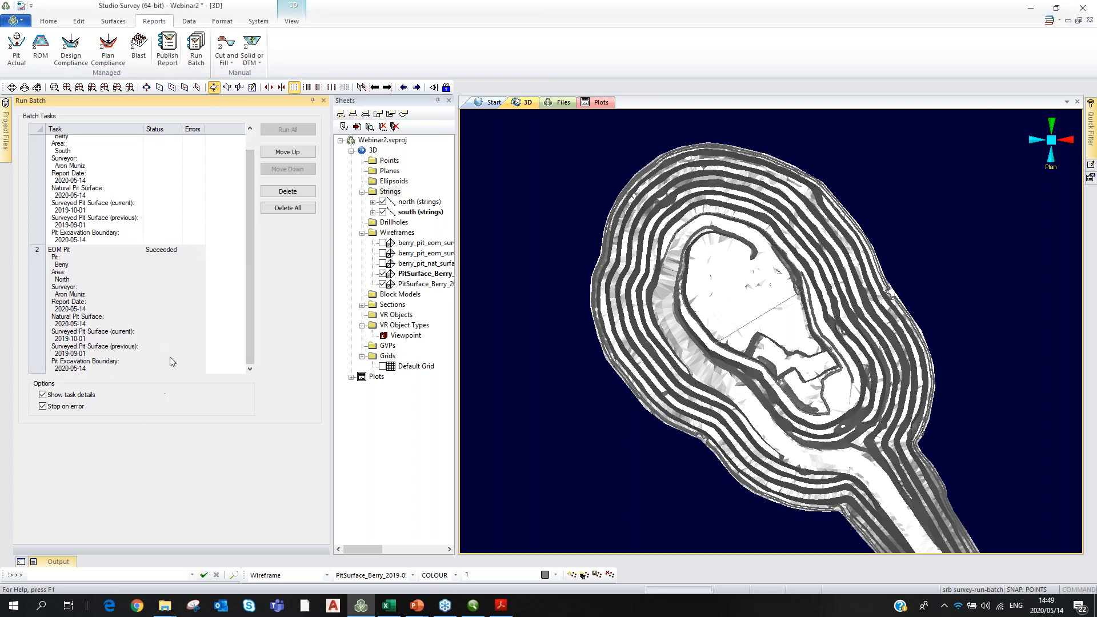
pyautogui.click(324, 101)
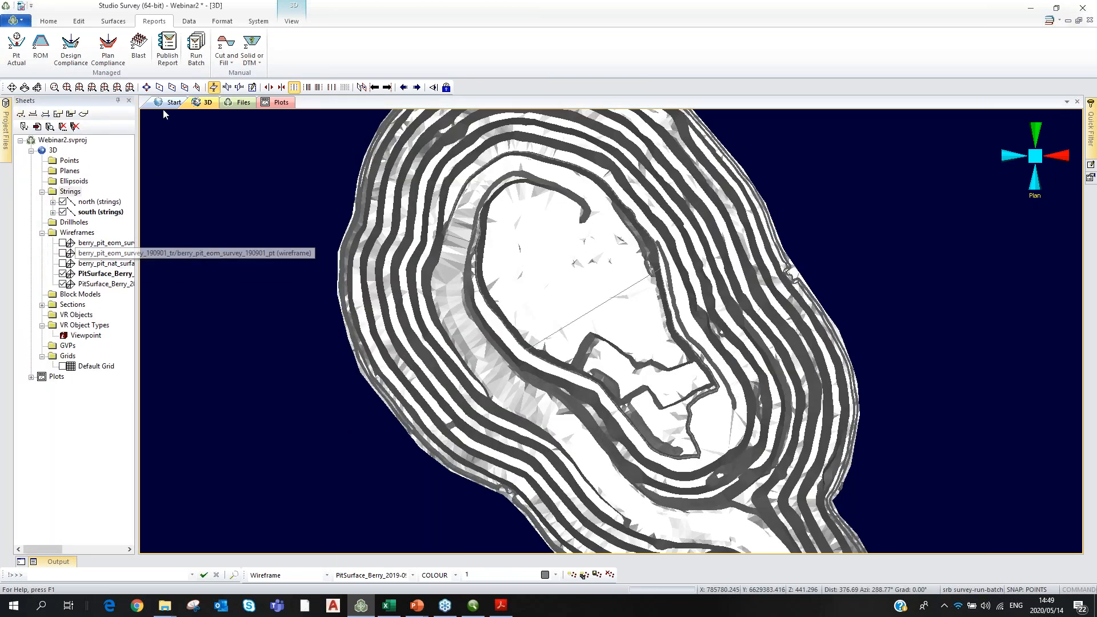
# In Publish Report, exclude Compliance to Design, Compliance to Plan and Blasts.
pyautogui.click(166, 48)
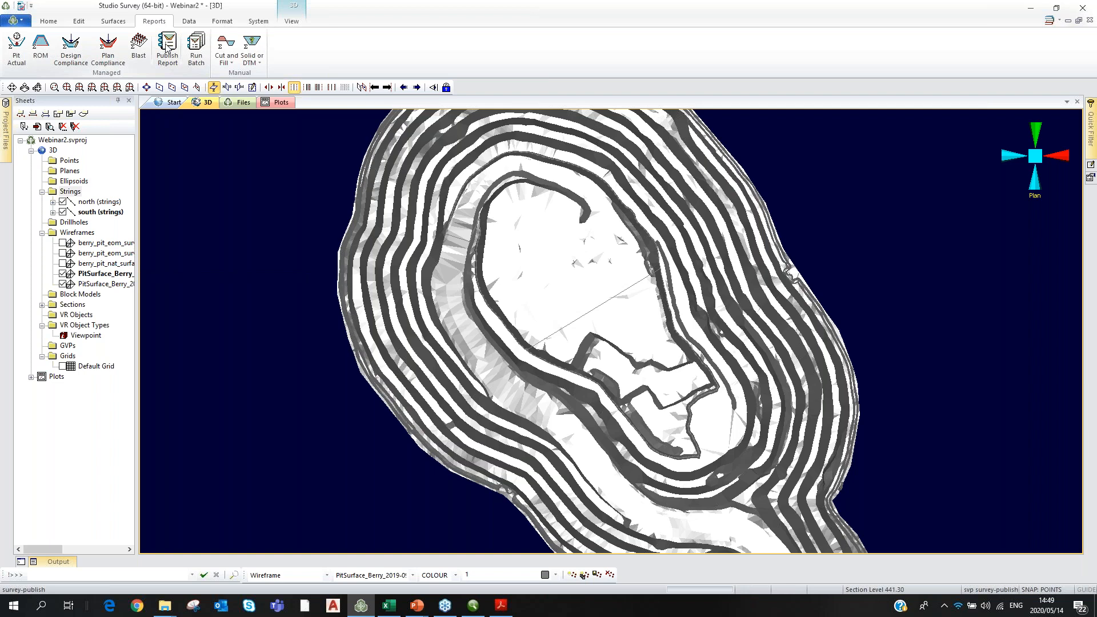
pyautogui.click(27, 273)
pyautogui.click(27, 305)
pyautogui.click(27, 339)
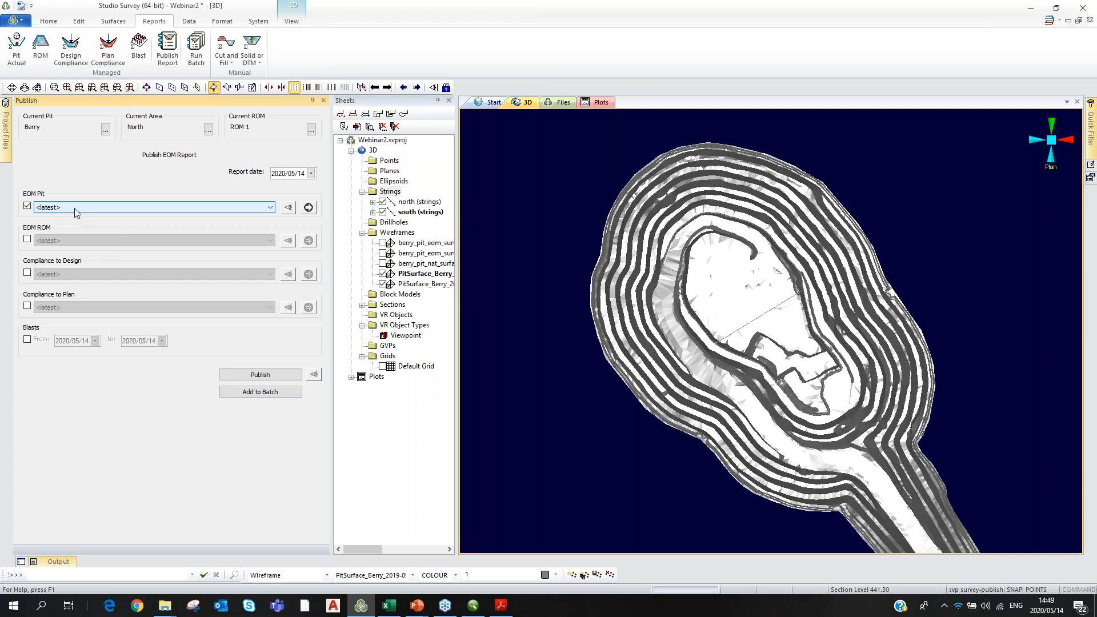
# Keep the latest EOM Pit result, publish the report, and dismiss the completion message.
pyautogui.click(268, 208)
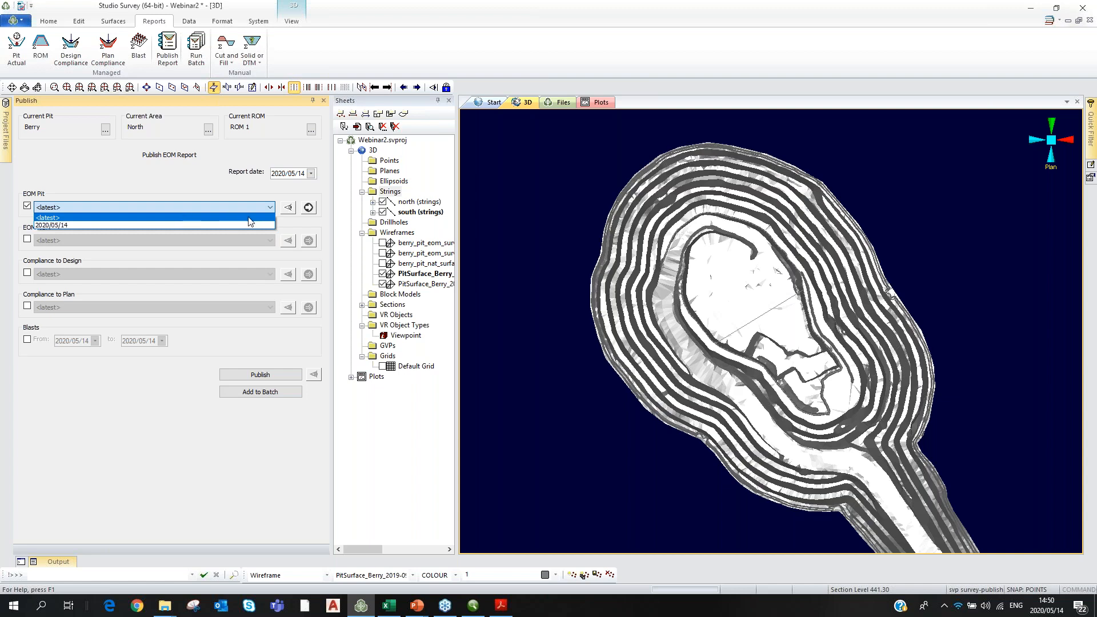
pyautogui.click(270, 207)
pyautogui.click(270, 207)
pyautogui.click(161, 426)
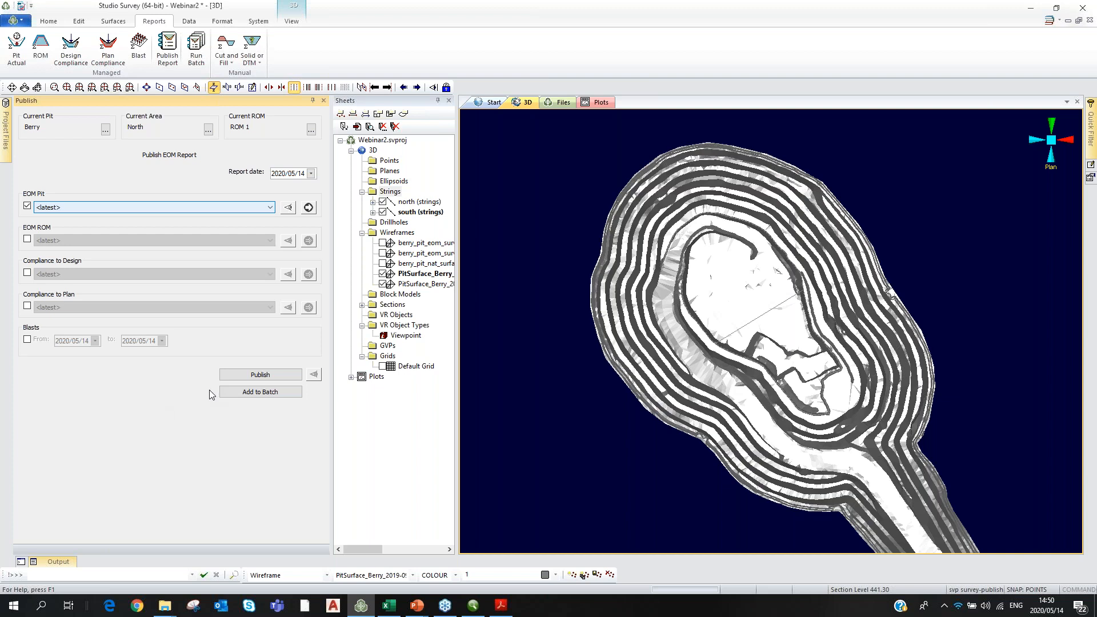
pyautogui.click(251, 376)
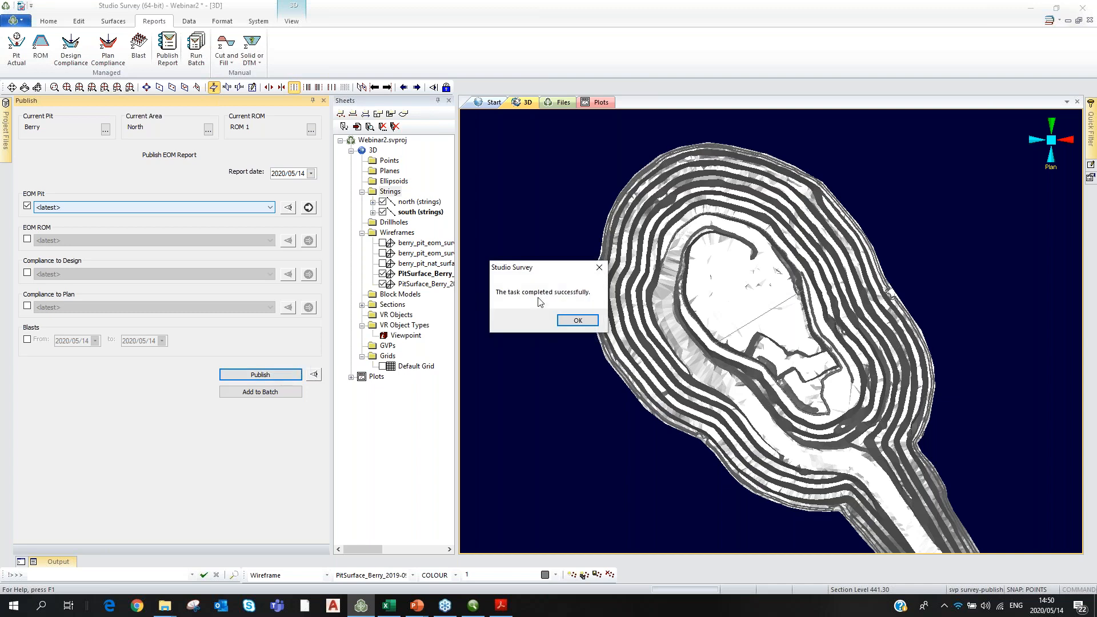
pyautogui.click(577, 321)
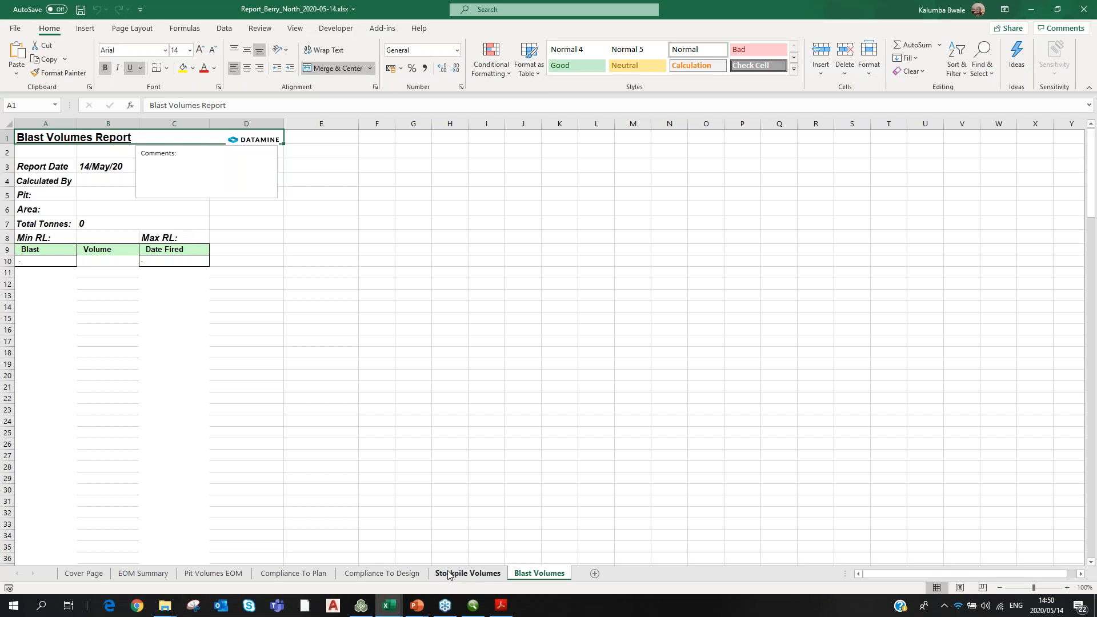
# Browse the Stockpile Volumes, Compliance, EOM Summary and Pit Volumes EOM sheets, then bring up Plot.pdf.
pyautogui.click(448, 574)
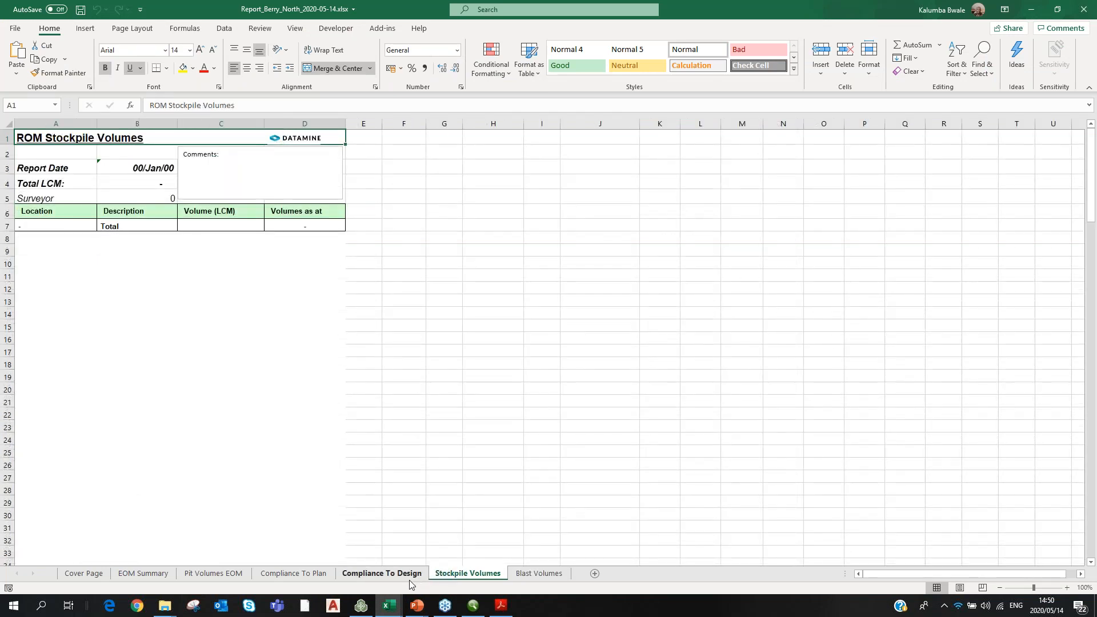
pyautogui.click(409, 578)
pyautogui.click(296, 578)
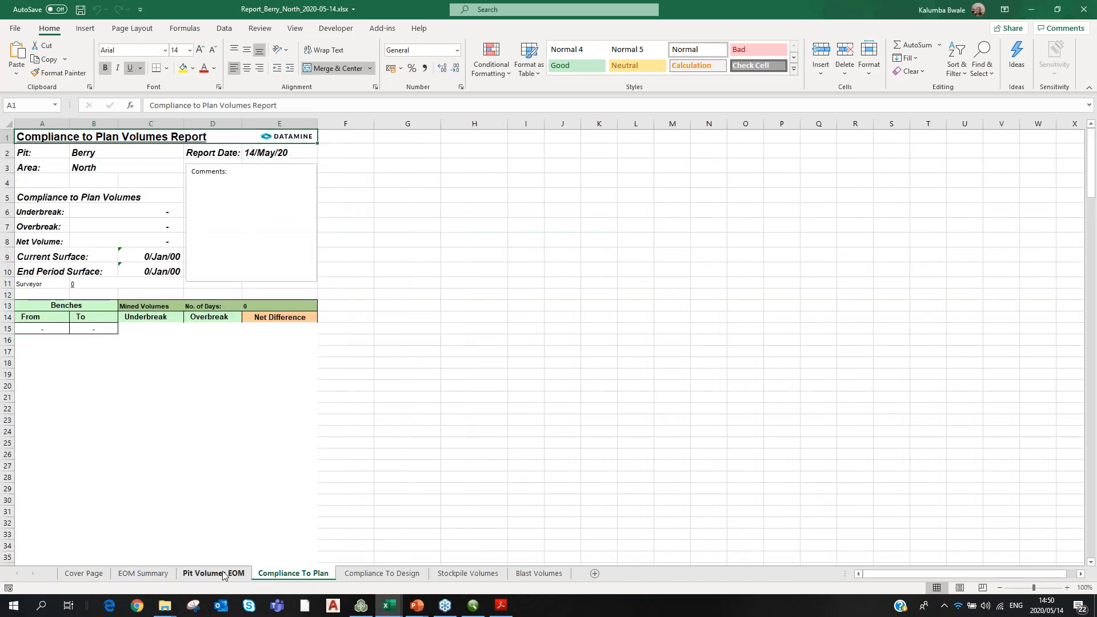
pyautogui.click(221, 577)
pyautogui.click(143, 579)
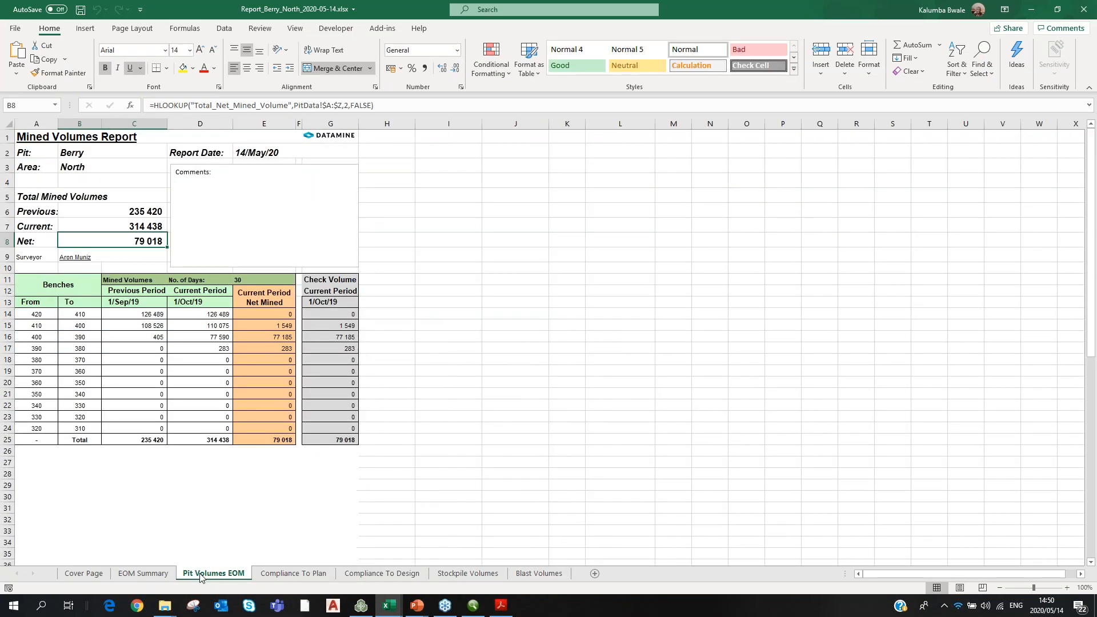
pyautogui.click(200, 576)
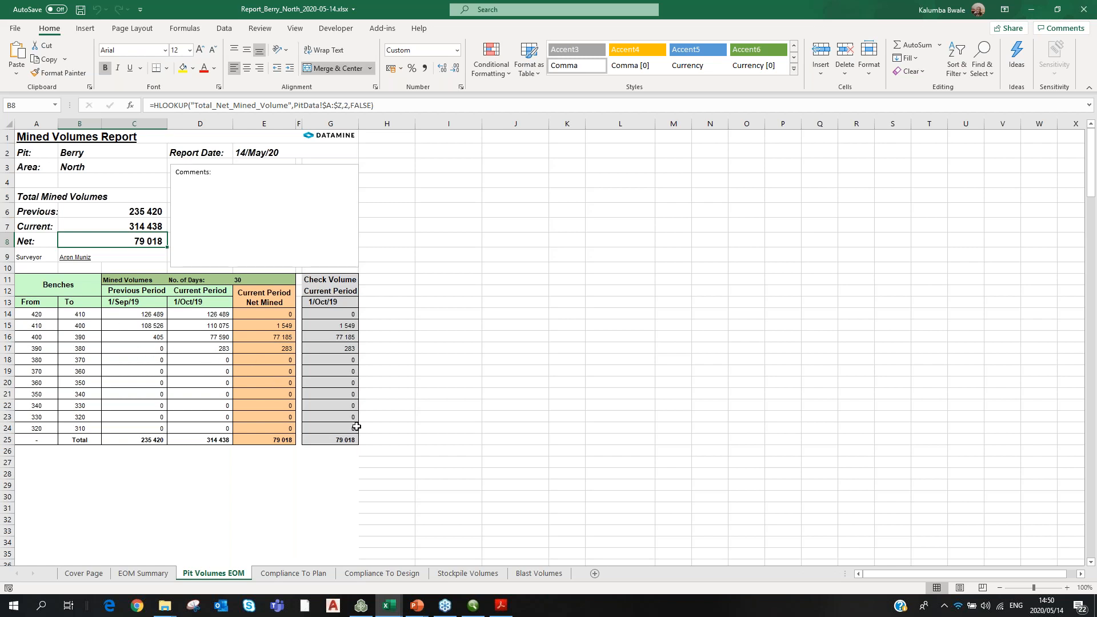
pyautogui.click(502, 606)
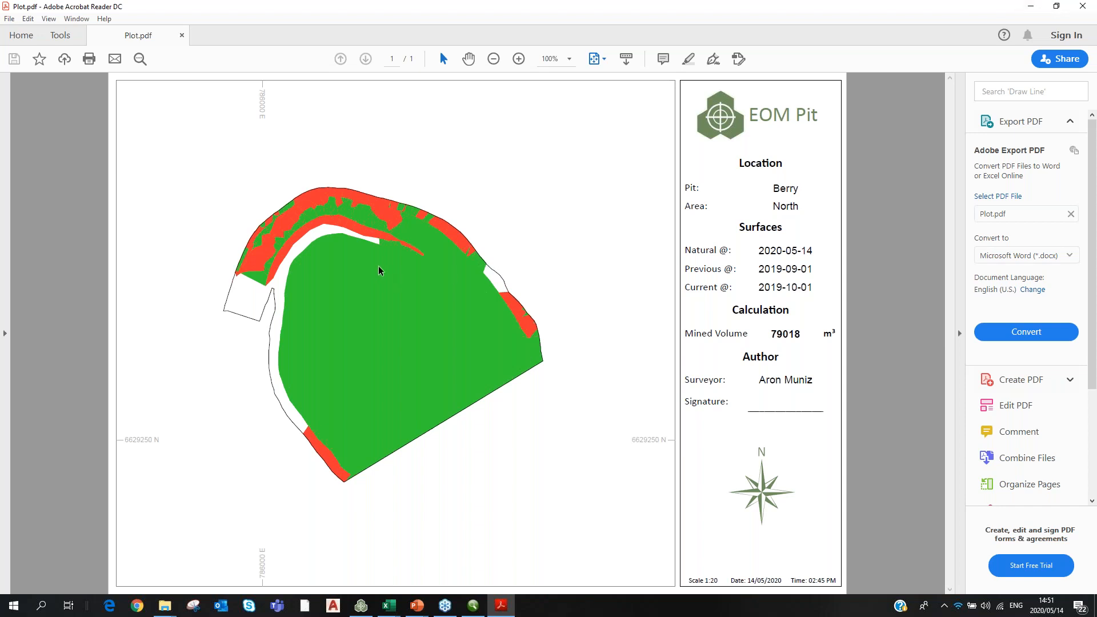
# Minimize Acrobat Reader to return to the Excel Pit Volumes EOM sheet.
pyautogui.click(1032, 9)
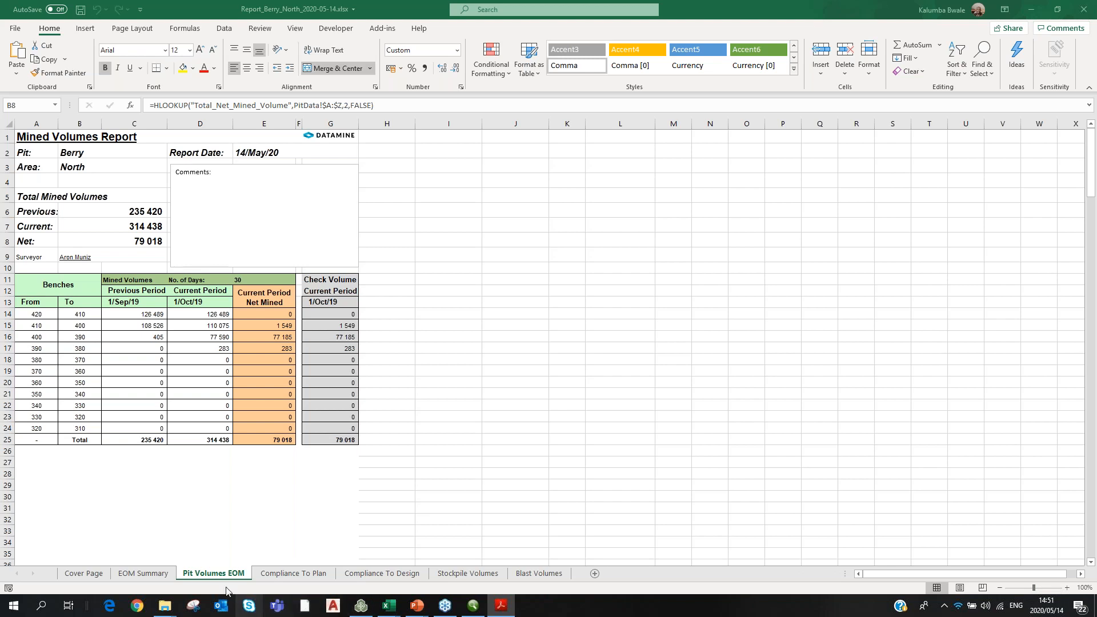
# Switch from the Excel workbook back to Studio Survey.
pyautogui.click(364, 609)
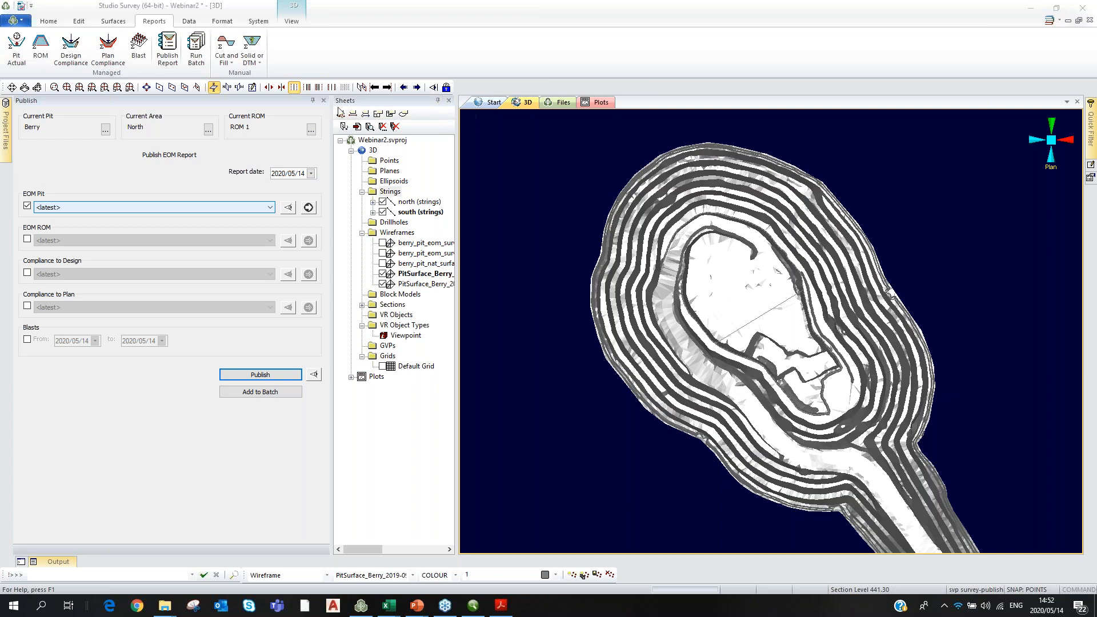
# Close the Publish Report panel, zoom out, and restore Studio Survey from full screen.
pyautogui.click(323, 100)
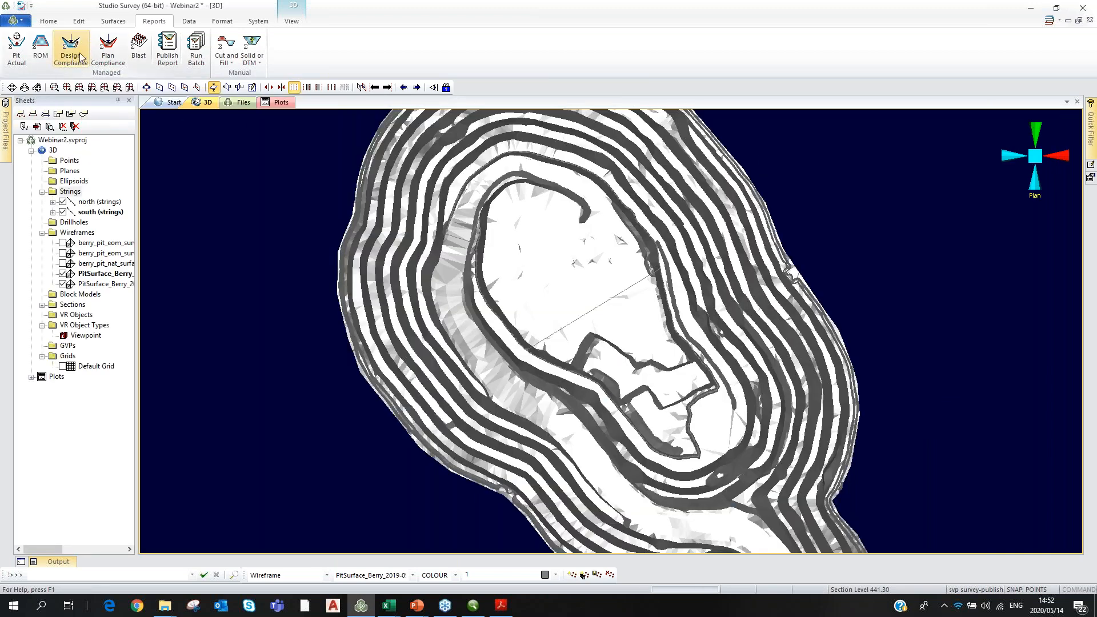
pyautogui.scroll(-5, 281, 367)
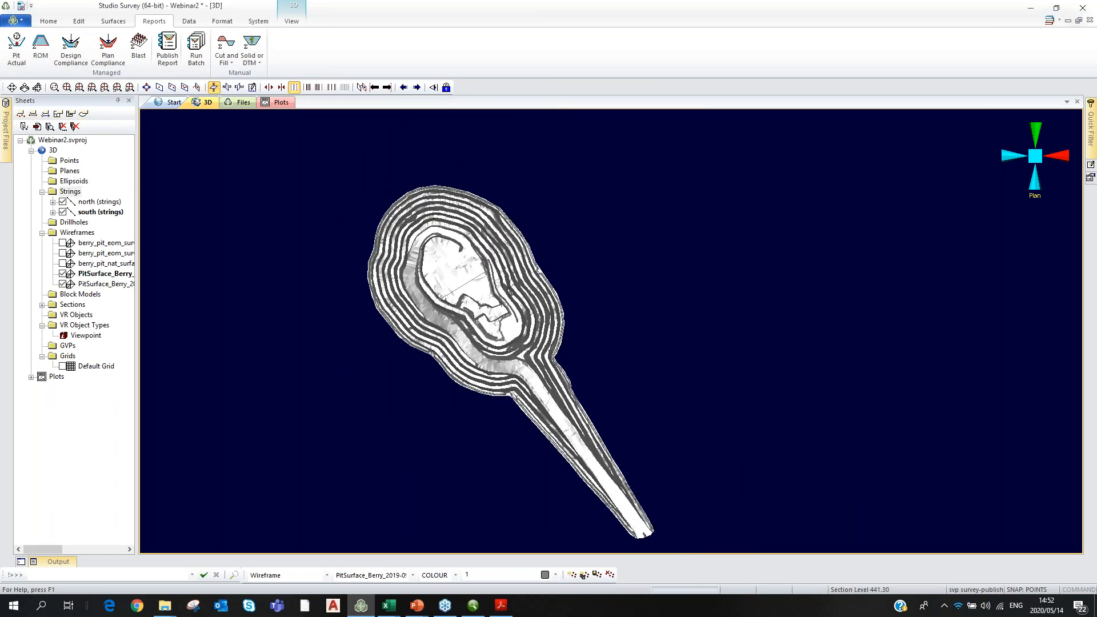
pyautogui.click(1057, 8)
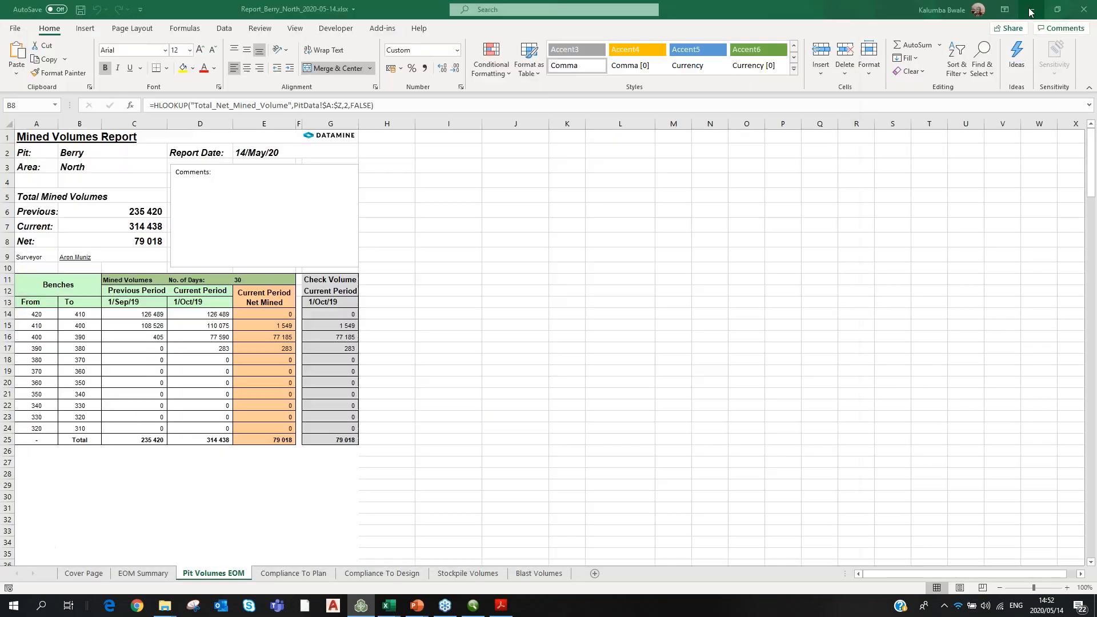
# Minimize the Excel workbooks and close the PreviousToCurrent_tr.dm Table Previewer.
pyautogui.click(1014, 11)
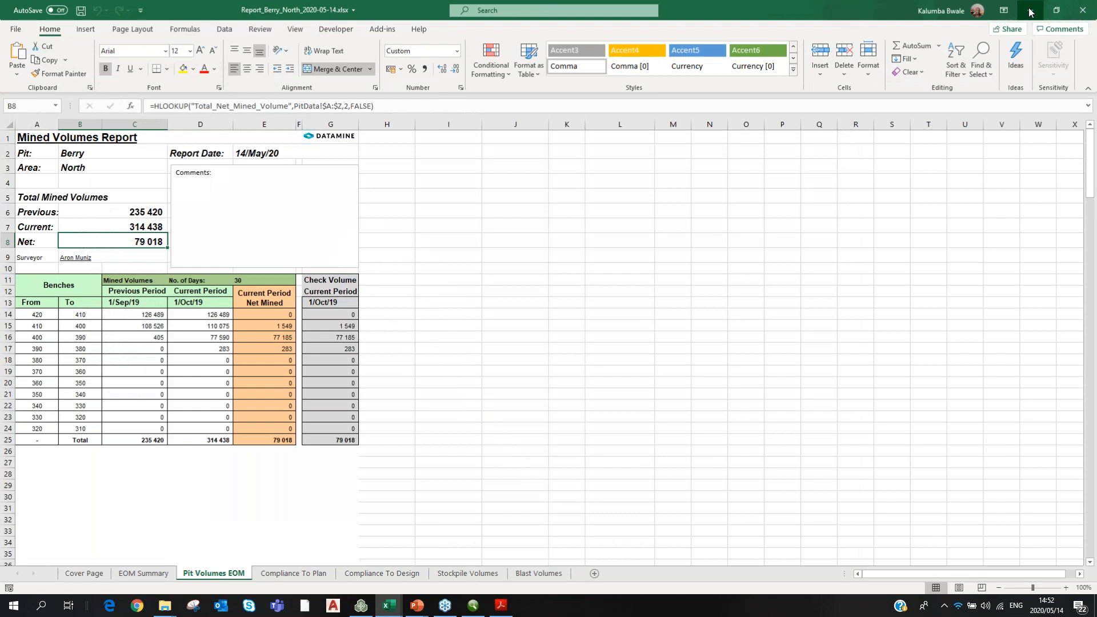
pyautogui.click(1030, 12)
pyautogui.click(1085, 8)
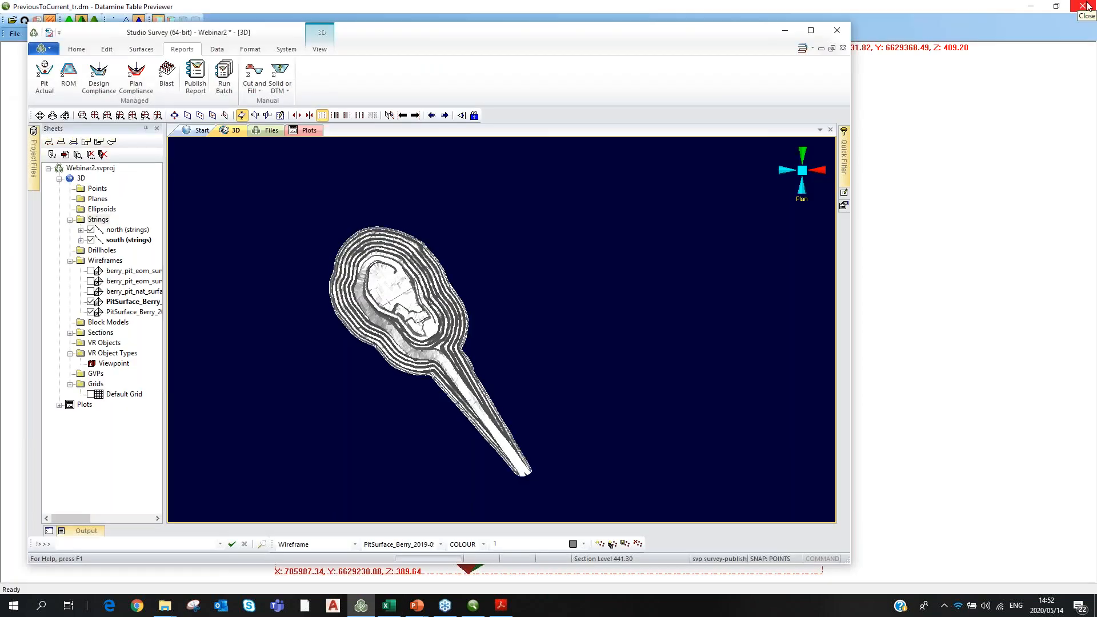
pyautogui.click(1088, 5)
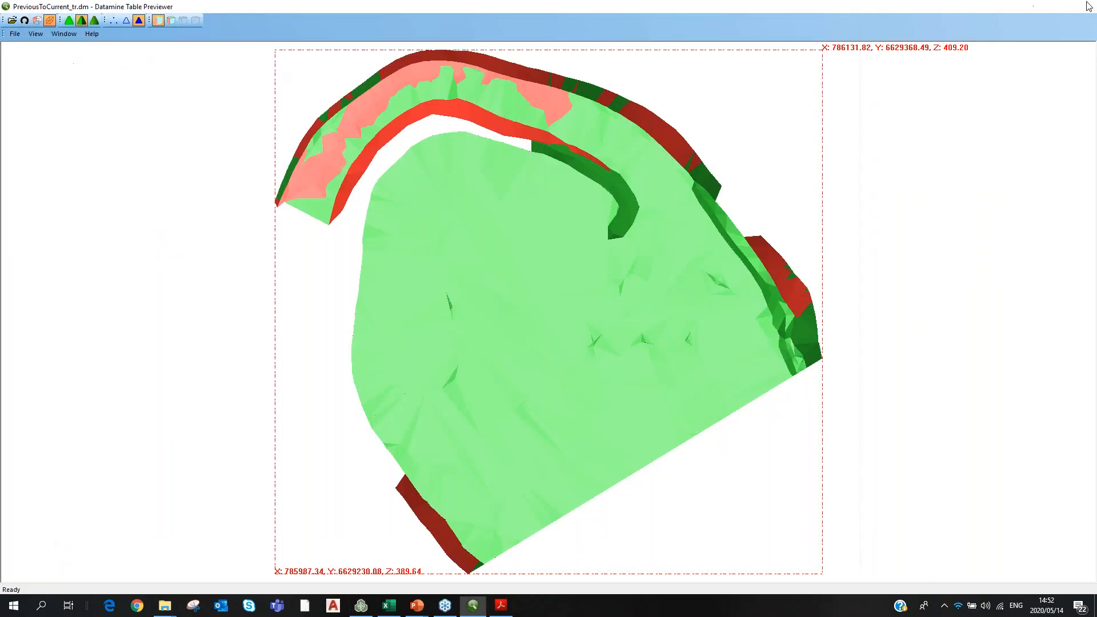
pyautogui.click(1088, 7)
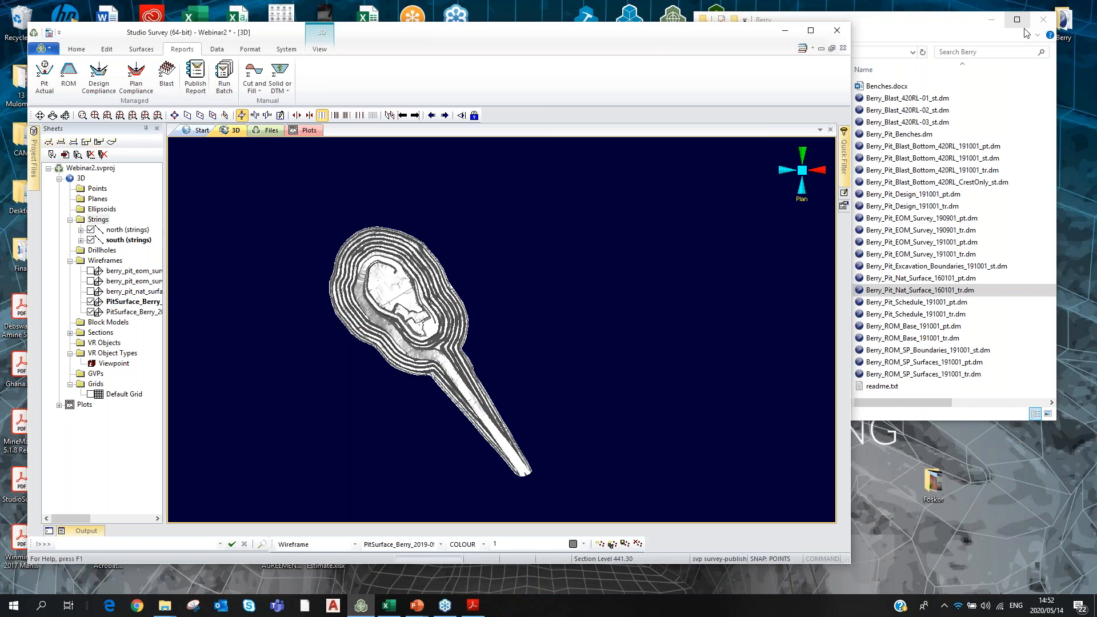
# Place the Berry folder beside the 3D view and load Berry_Pit_Design_191001_pt.dm and _tr.dm.
pyautogui.click(1026, 32)
pyautogui.moveTo(959, 27); pyautogui.dragTo(1012, 4)
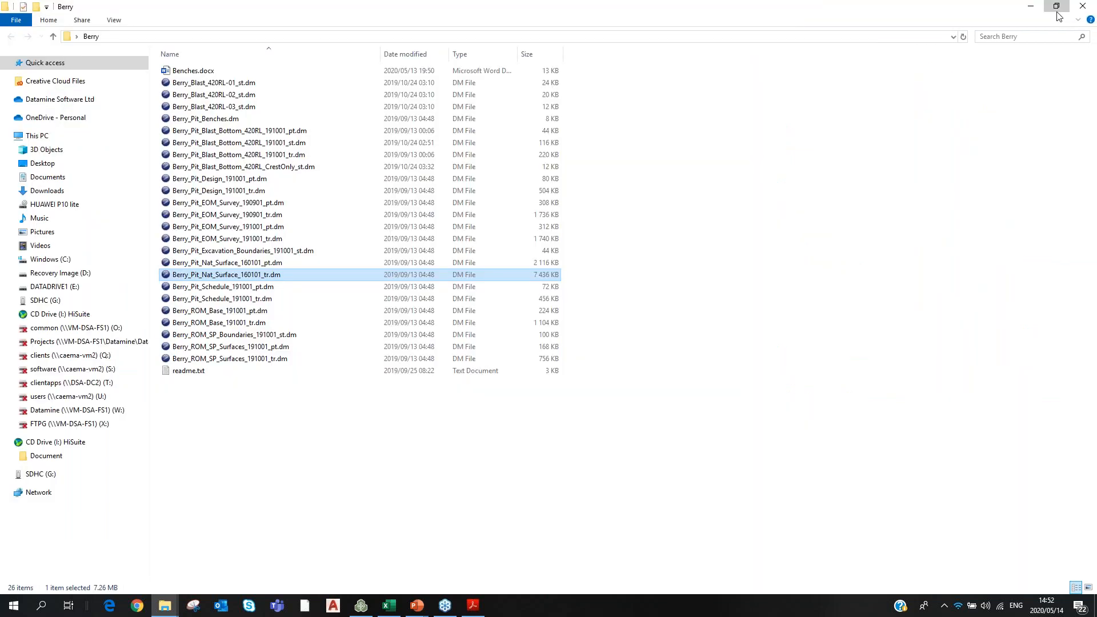
pyautogui.click(1057, 10)
pyautogui.moveTo(861, 48); pyautogui.dragTo(941, 53)
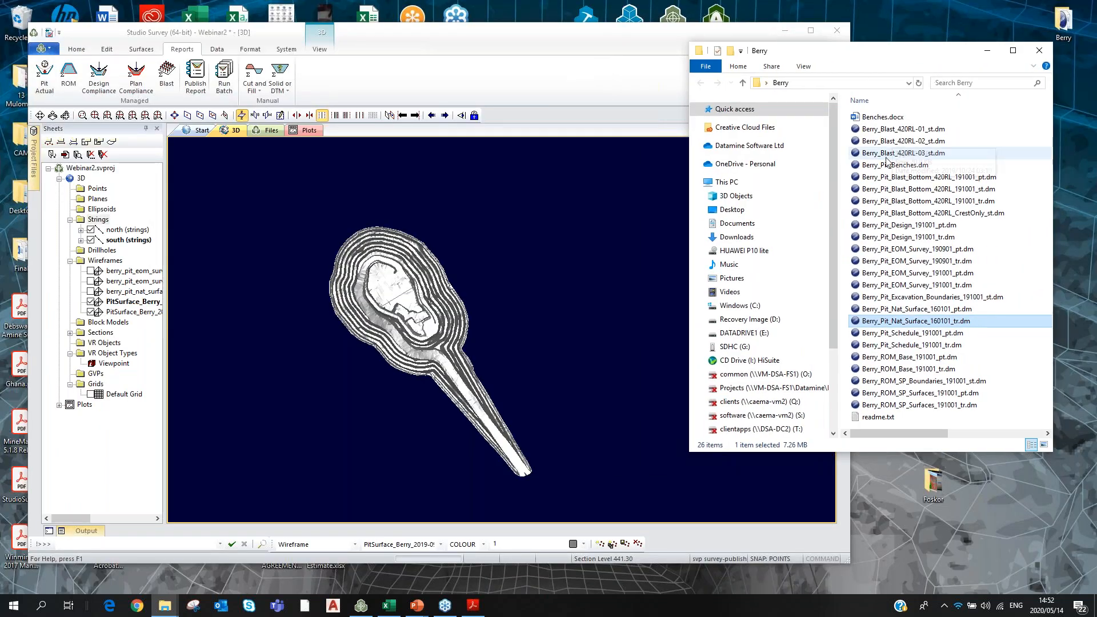
pyautogui.moveTo(886, 227); pyautogui.dragTo(506, 243)
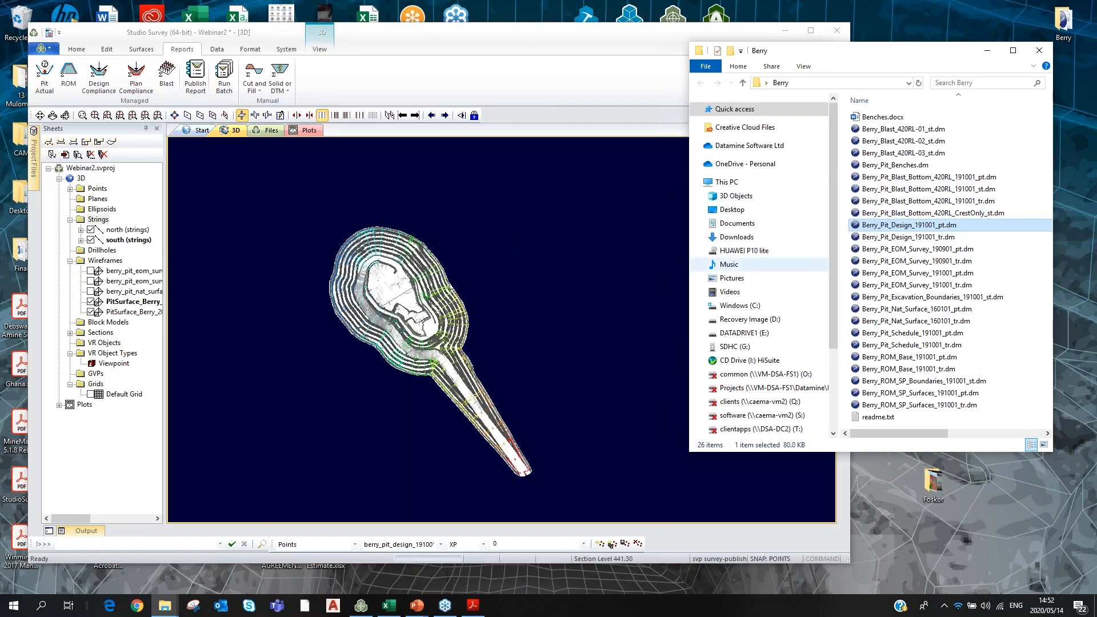
pyautogui.moveTo(918, 237); pyautogui.dragTo(600, 234)
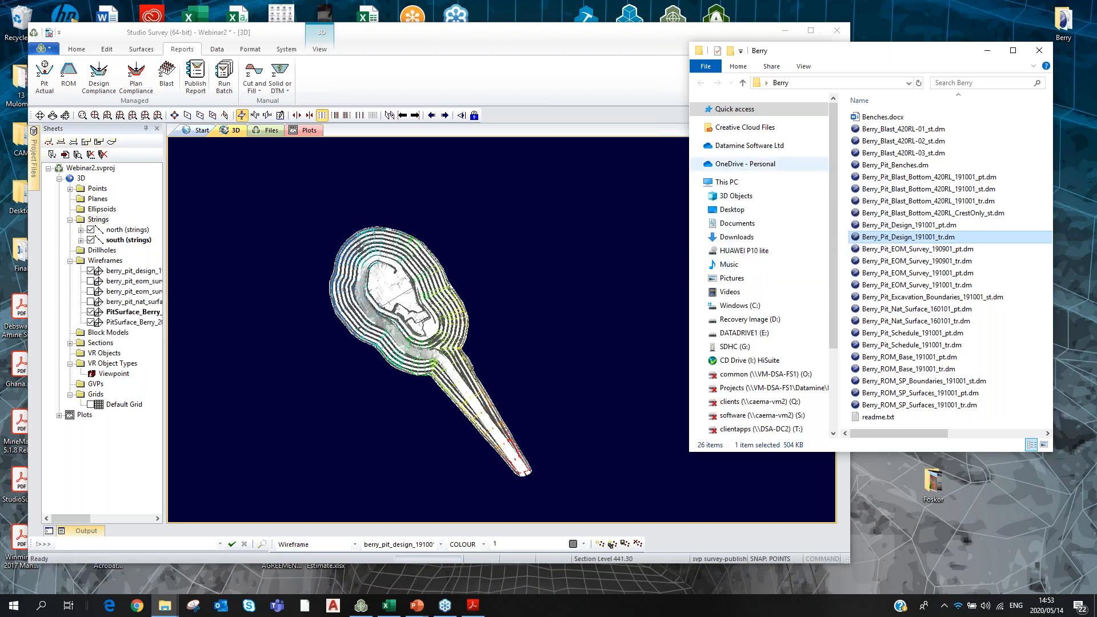
# Minimize the Berry folder, hide both PitSurface_Berry wireframes, and select the berry_pit_design_191001_pt points.
pyautogui.click(988, 50)
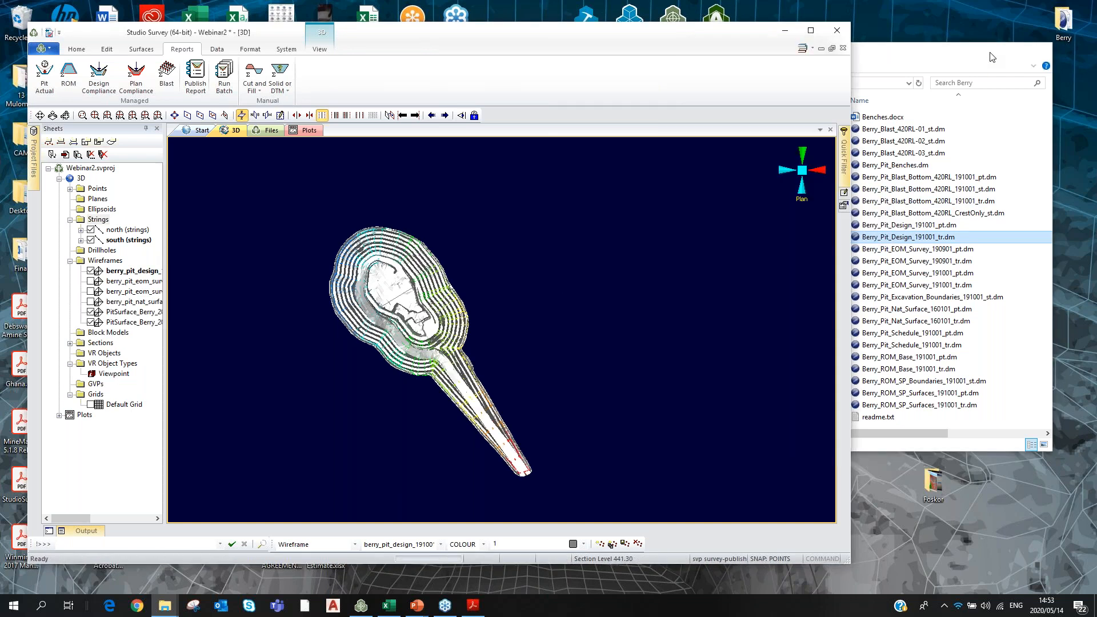
pyautogui.click(90, 312)
pyautogui.click(90, 322)
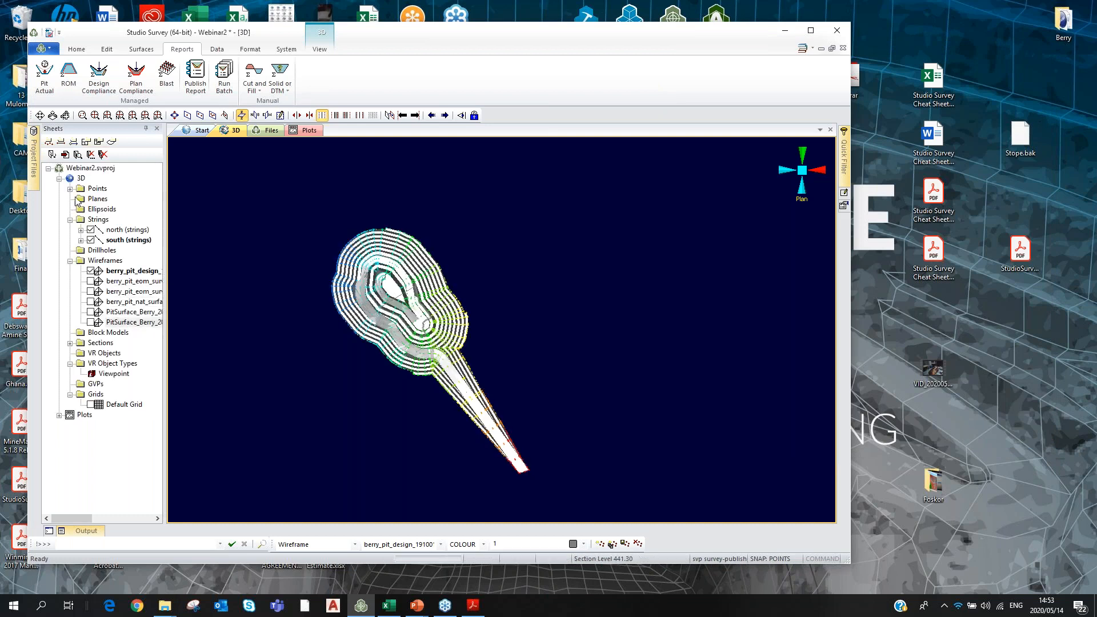
pyautogui.click(69, 188)
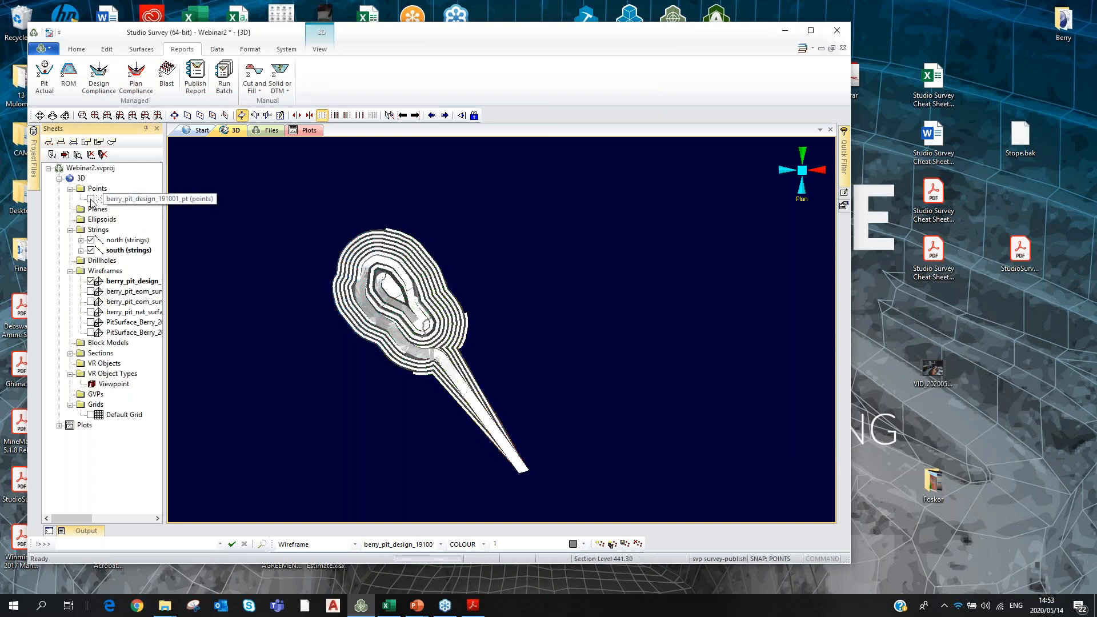
pyautogui.click(127, 199)
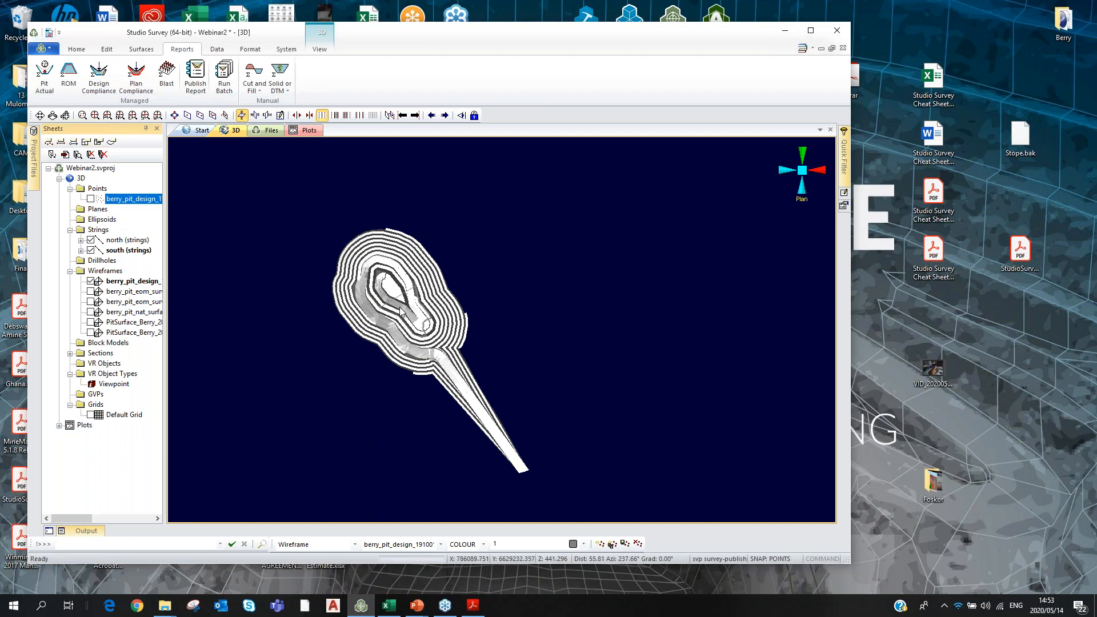
# Set the pit design wireframe's colour to fixed green.
pyautogui.click(402, 309)
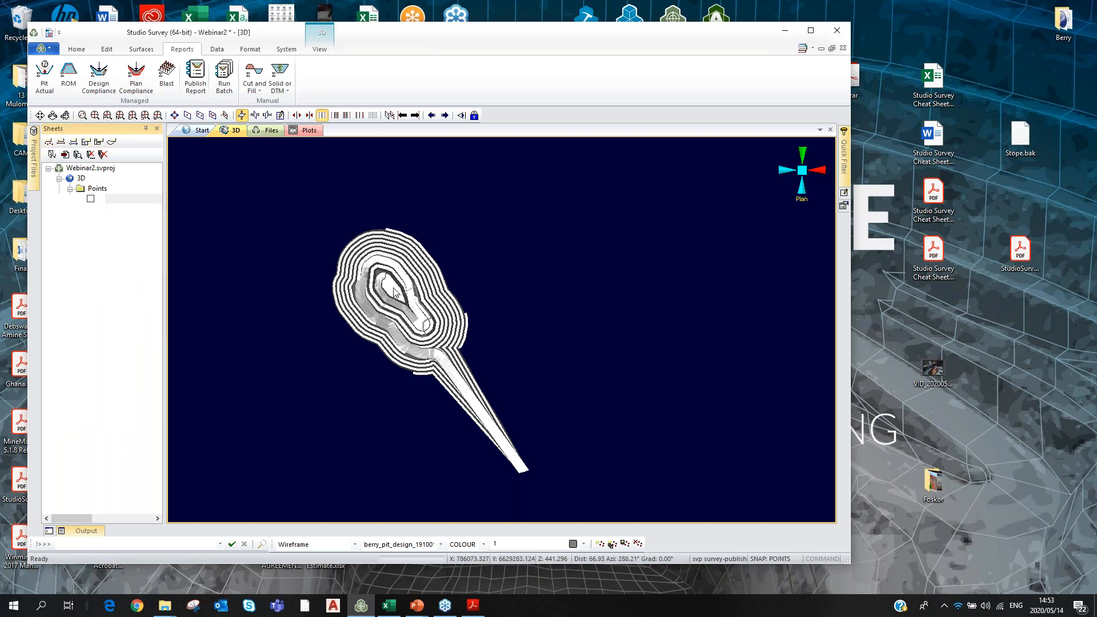
pyautogui.click(394, 290)
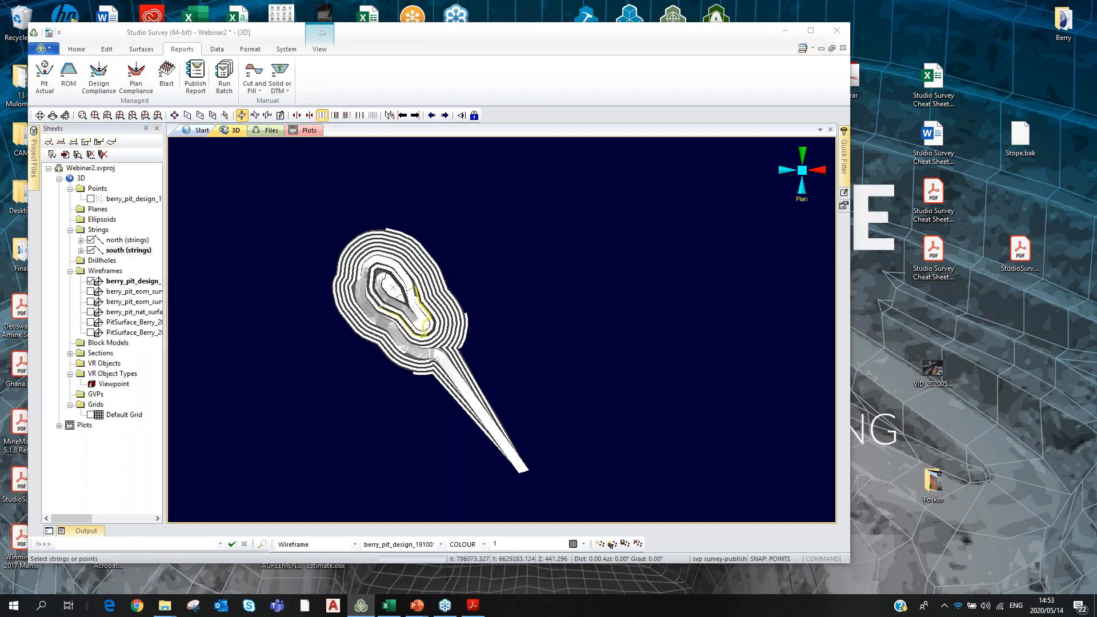
pyautogui.click(259, 256)
pyautogui.click(568, 501)
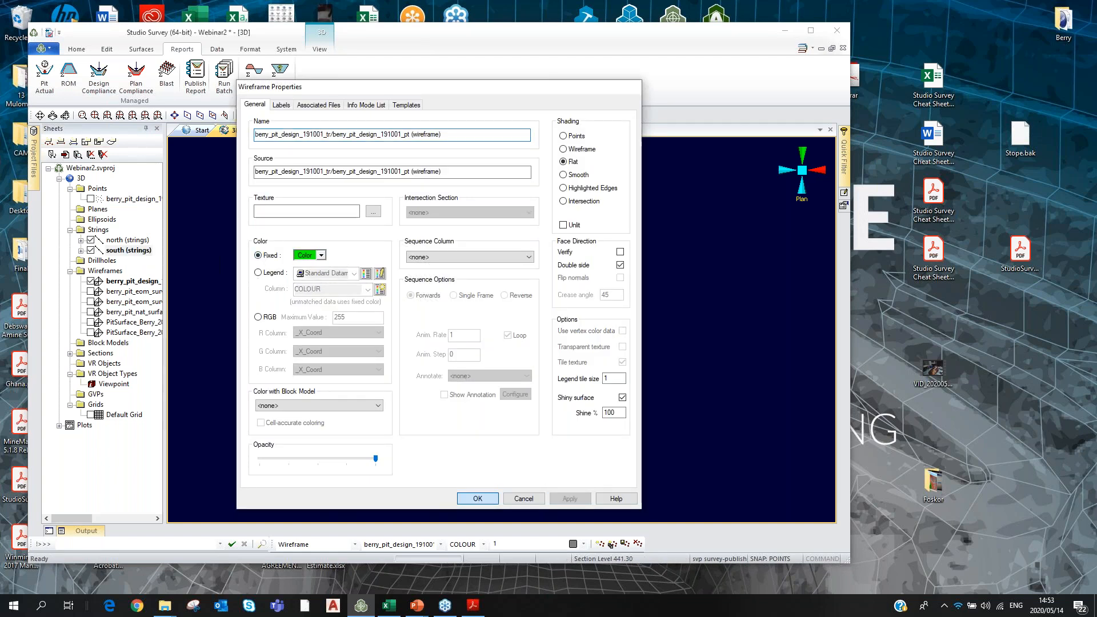
pyautogui.click(478, 499)
# Rotate and zoom to inspect the green pit design in 3D, then maximise the window.
pyautogui.scroll(5, 394, 280)
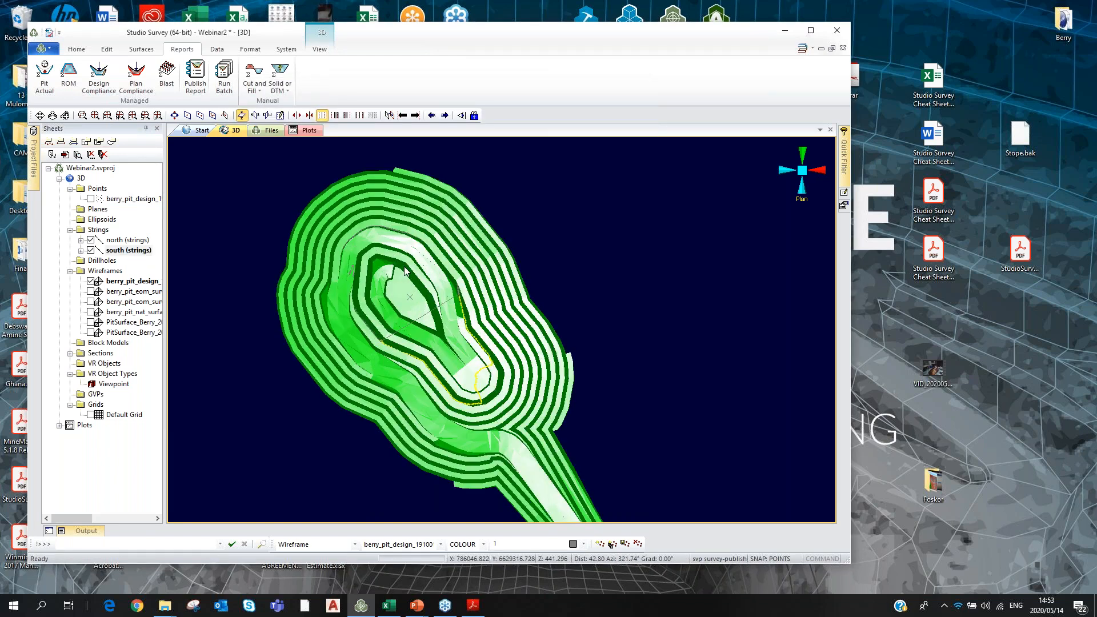
pyautogui.click(65, 115)
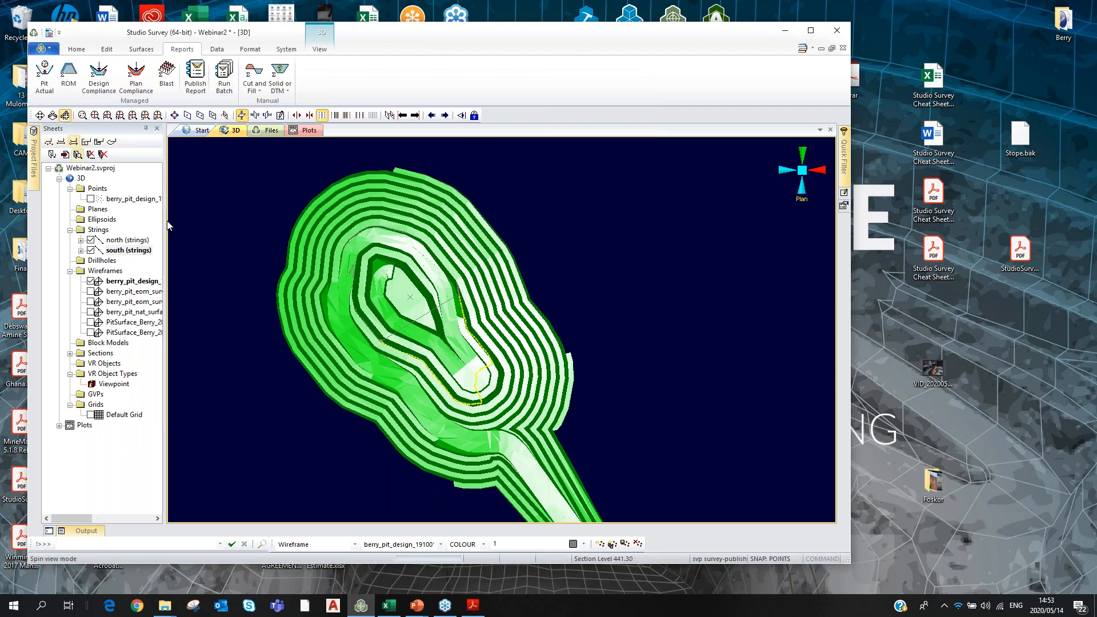
pyautogui.moveTo(272, 318); pyautogui.dragTo(465, 406)
pyautogui.scroll(4, 454, 343)
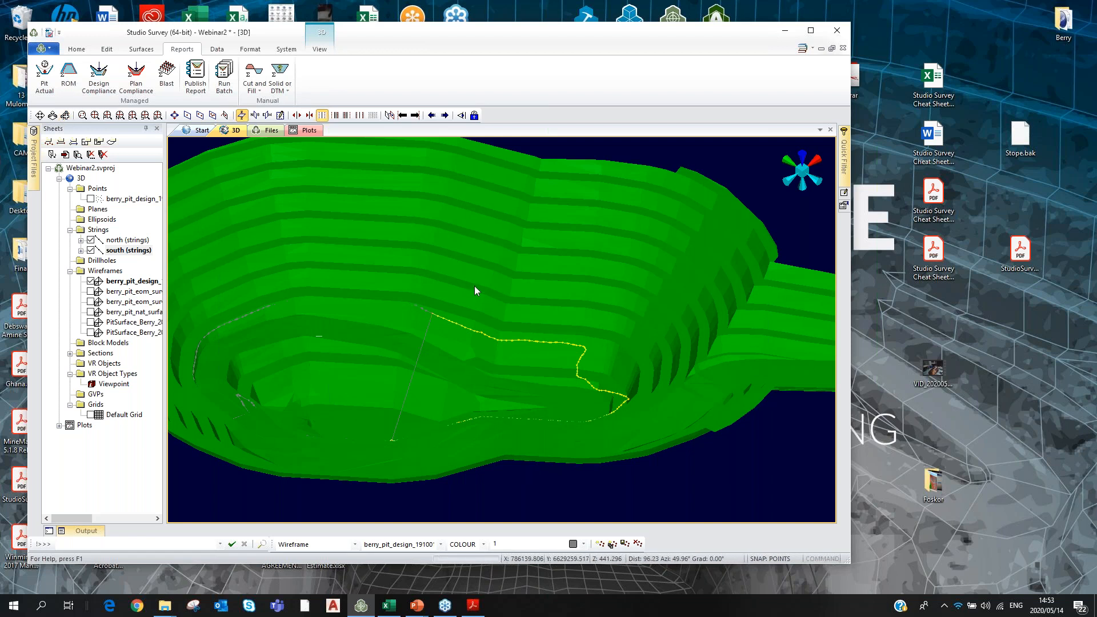
pyautogui.scroll(-4, 559, 334)
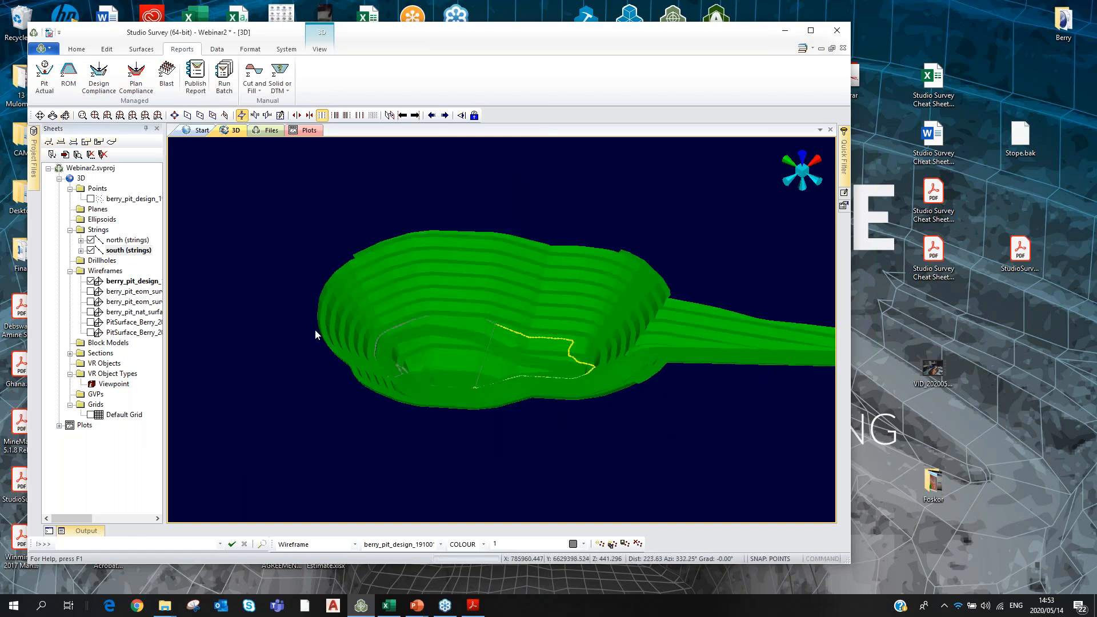
pyautogui.scroll(-1, 519, 351)
pyautogui.scroll(4, 598, 358)
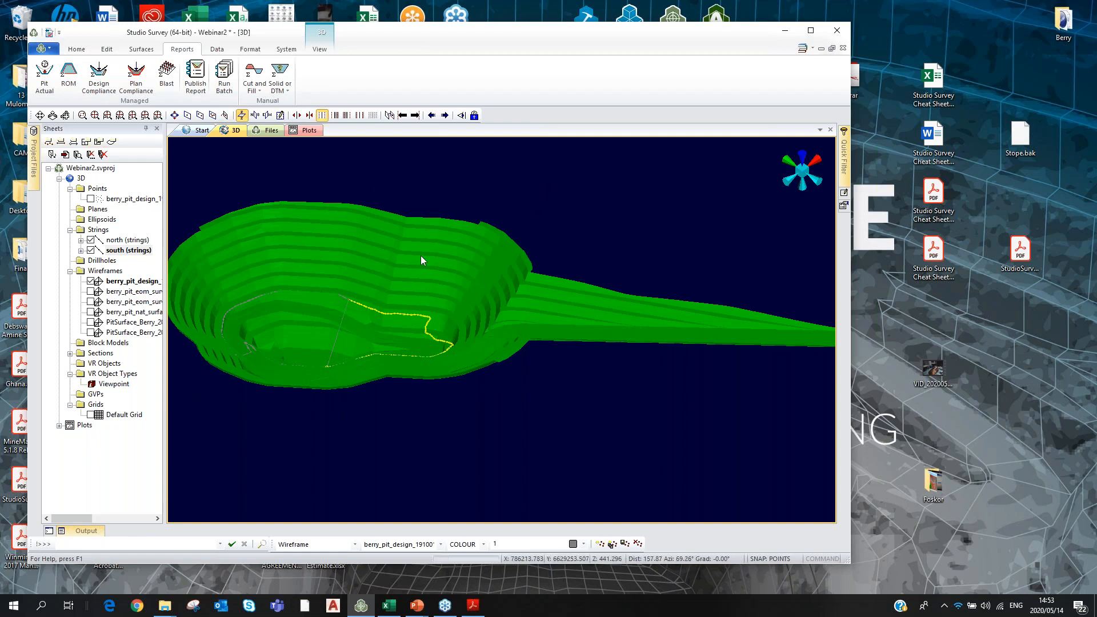
pyautogui.scroll(-2, 419, 254)
pyautogui.click(811, 31)
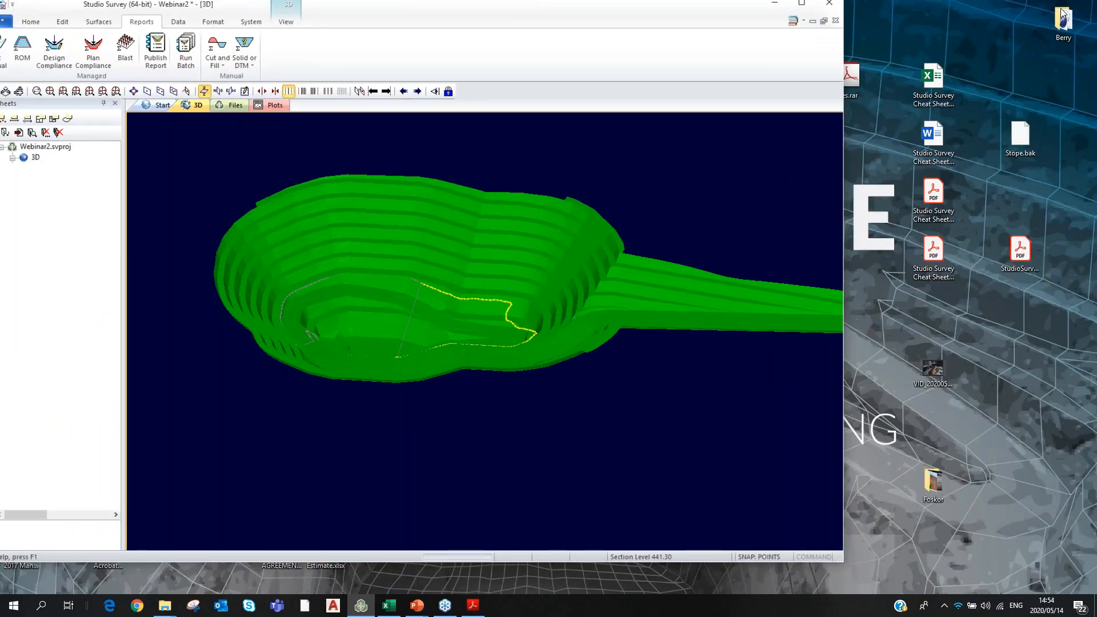
# Start an Add to Database with Designed Pit Surfaces type and the berry_pit_design_191001 wireframe as source.
pyautogui.click(805, 7)
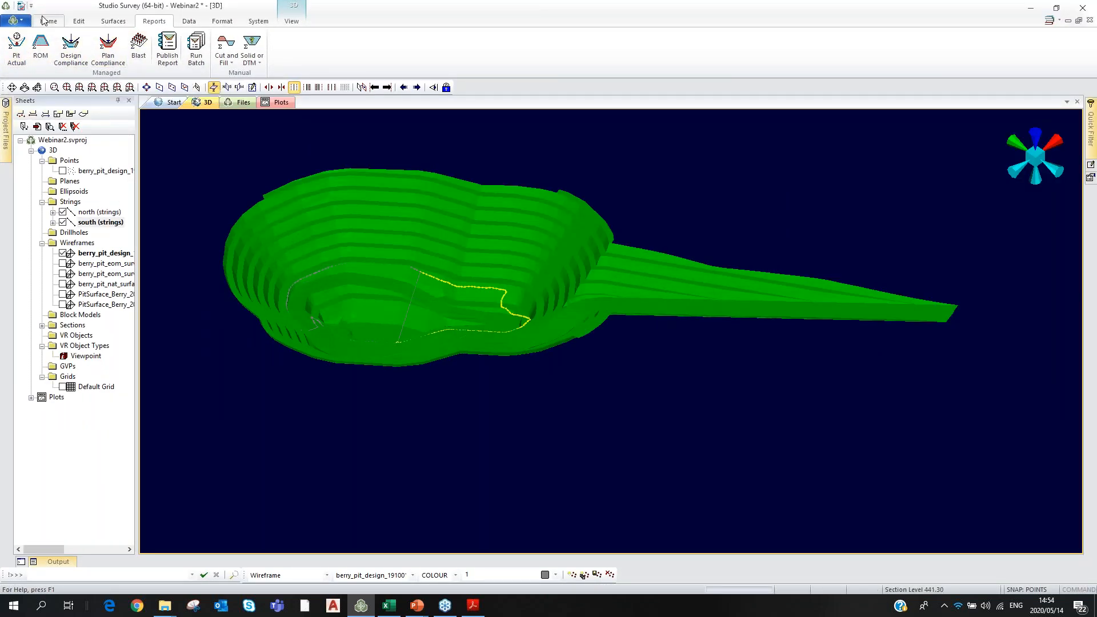
pyautogui.click(46, 20)
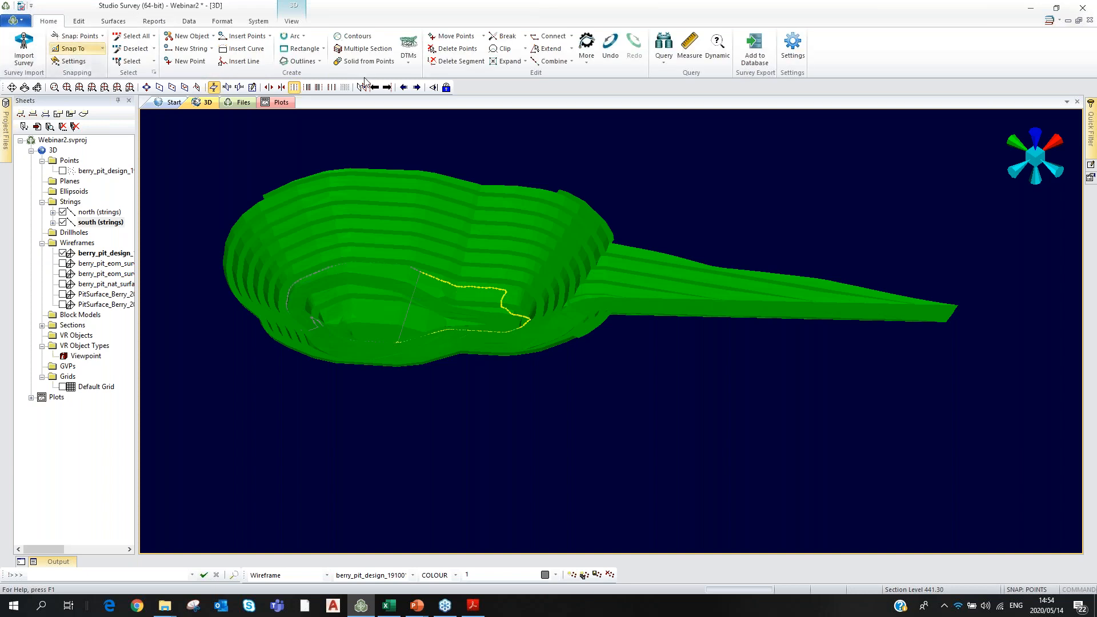
pyautogui.click(754, 45)
pyautogui.click(501, 288)
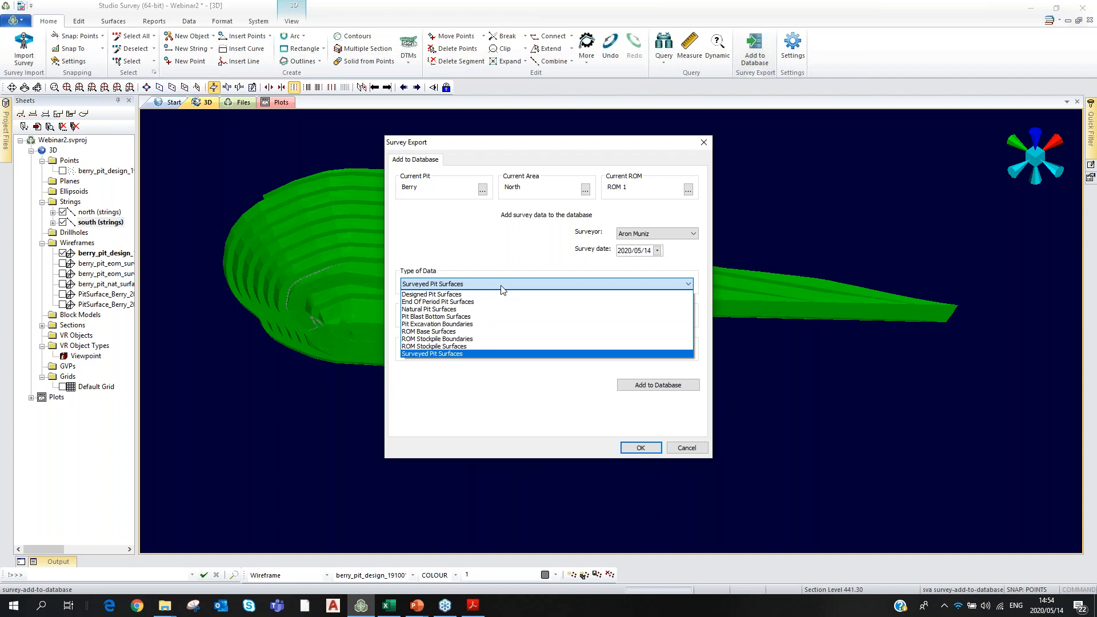
pyautogui.click(420, 296)
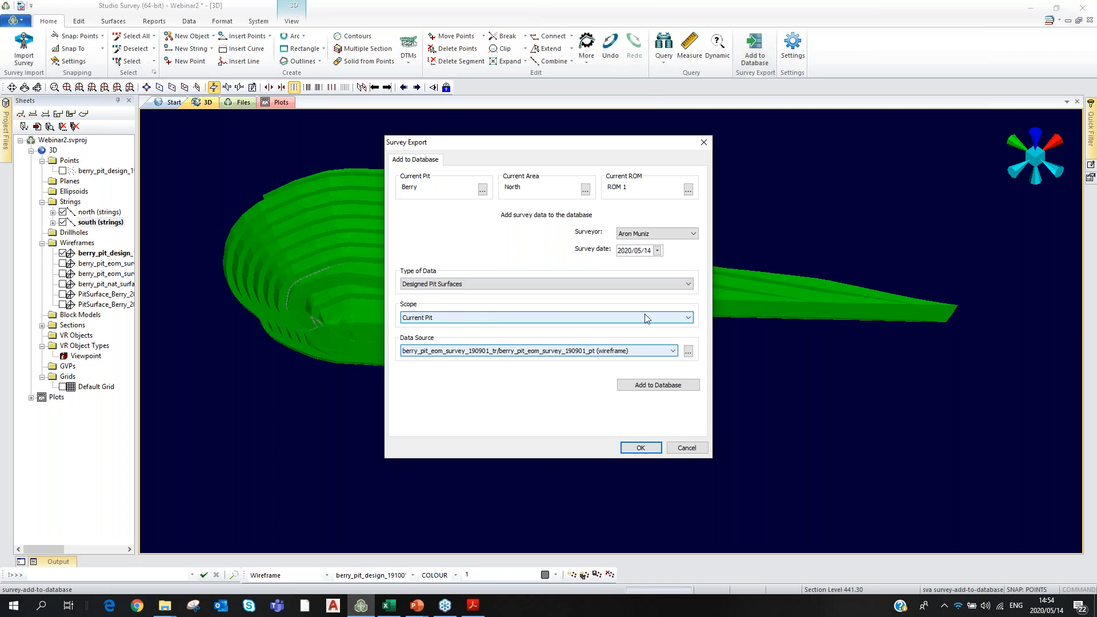
pyautogui.moveTo(610, 143); pyautogui.dragTo(878, 287)
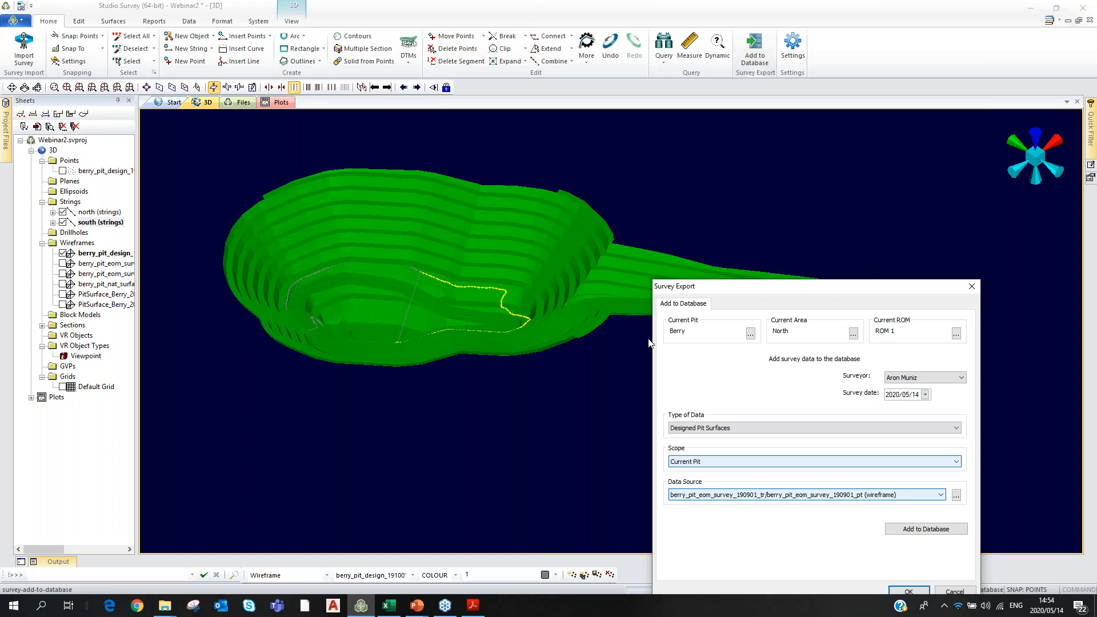
pyautogui.moveTo(864, 293); pyautogui.dragTo(707, 134)
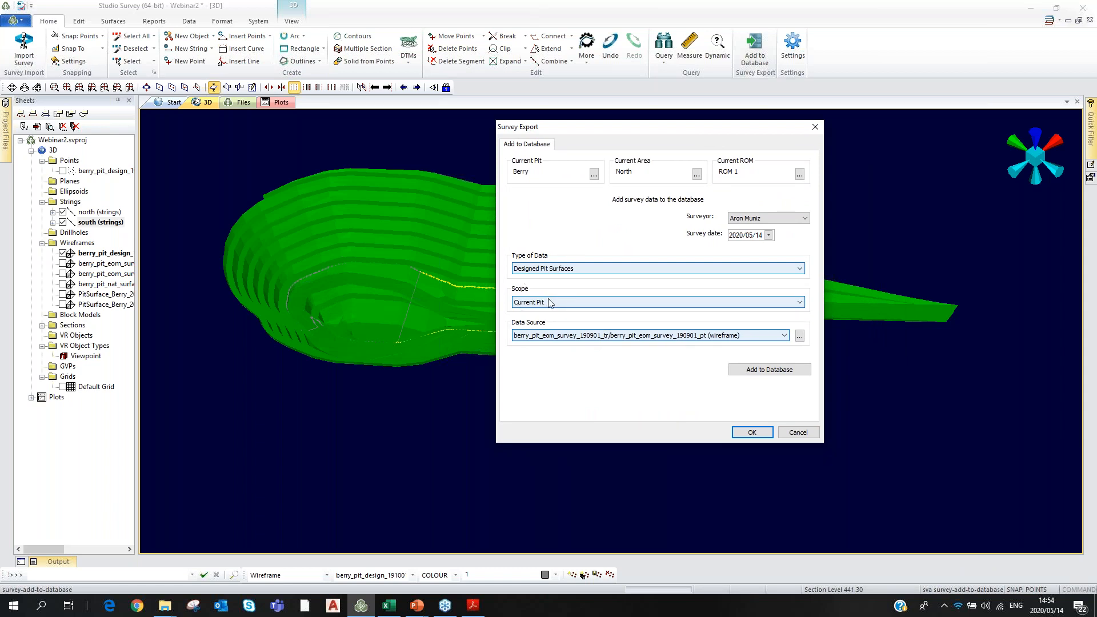
pyautogui.click(784, 337)
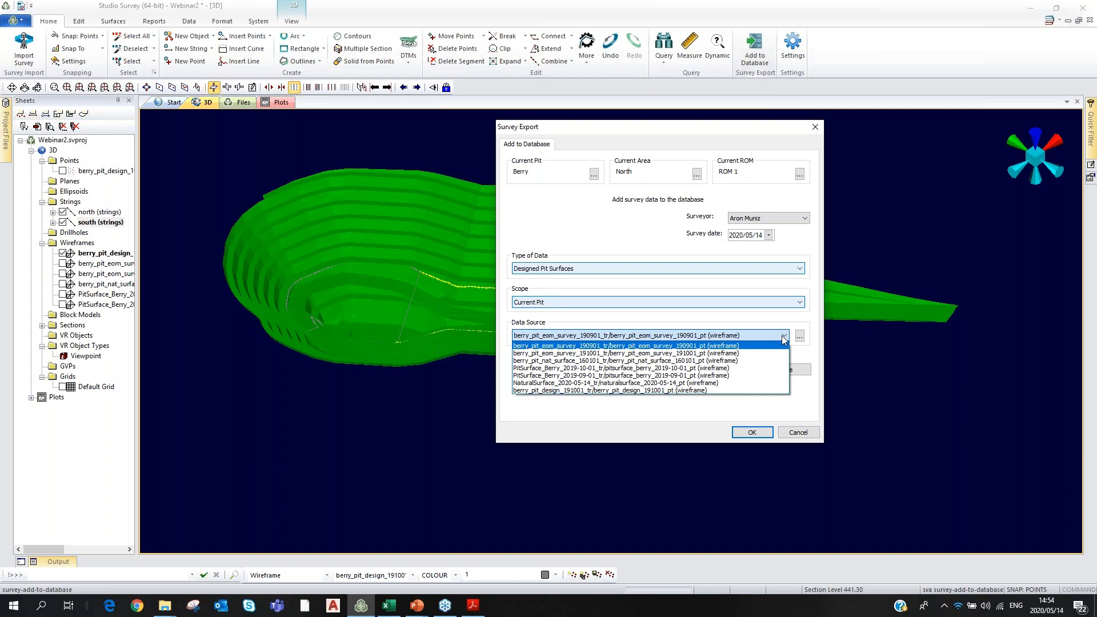
pyautogui.click(596, 392)
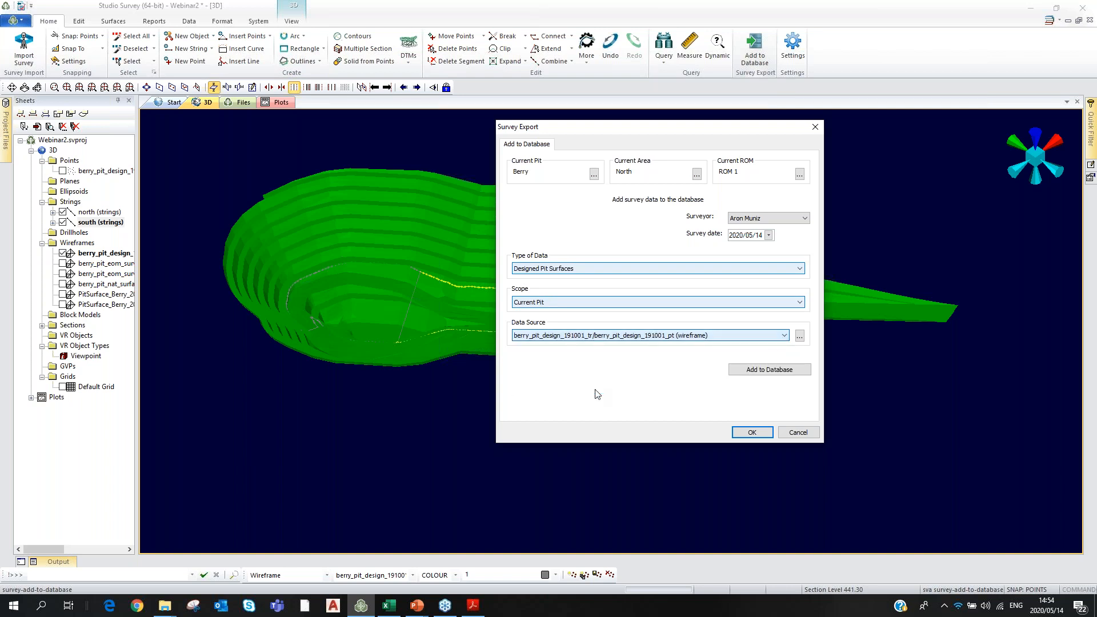
# Choose a different surveyor, date it 2019/06/01, and add the design surface to the database.
pyautogui.click(783, 217)
pyautogui.click(783, 219)
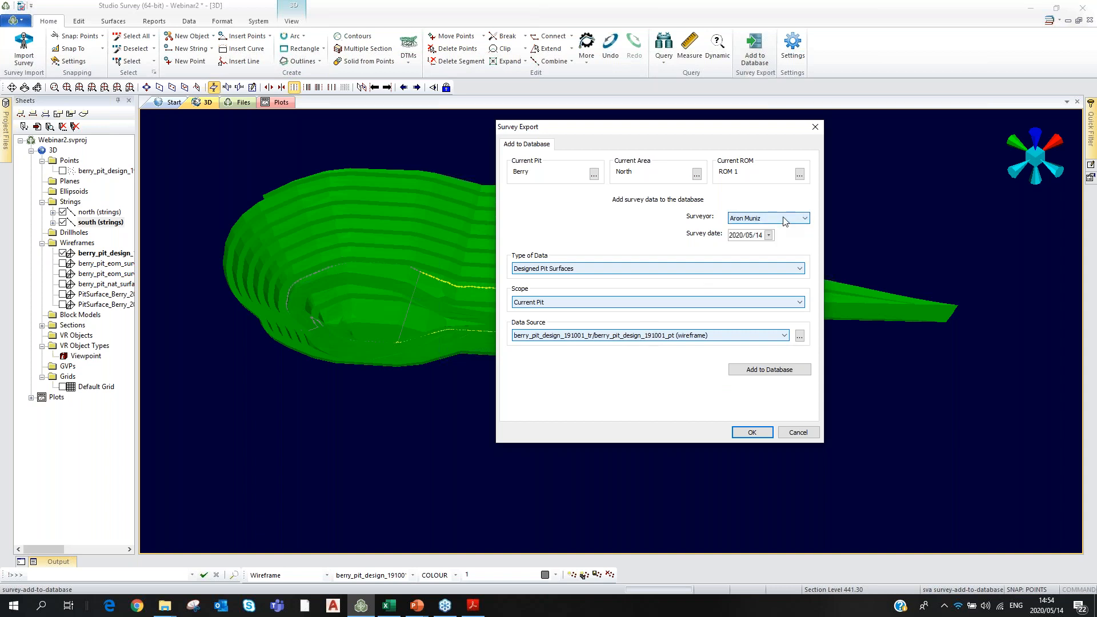
pyautogui.click(784, 219)
pyautogui.click(752, 235)
pyautogui.click(737, 236)
pyautogui.press('Right')
pyautogui.write('1')
pyautogui.click(737, 236)
pyautogui.write('2019/06')
pyautogui.click(761, 370)
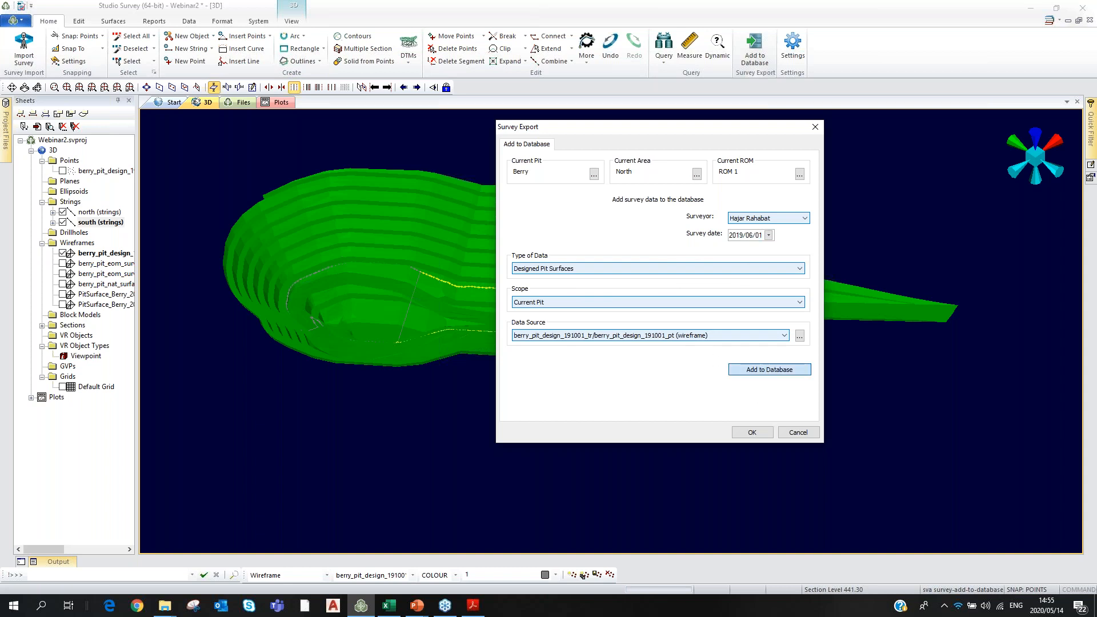
pyautogui.click(689, 304)
pyautogui.click(752, 433)
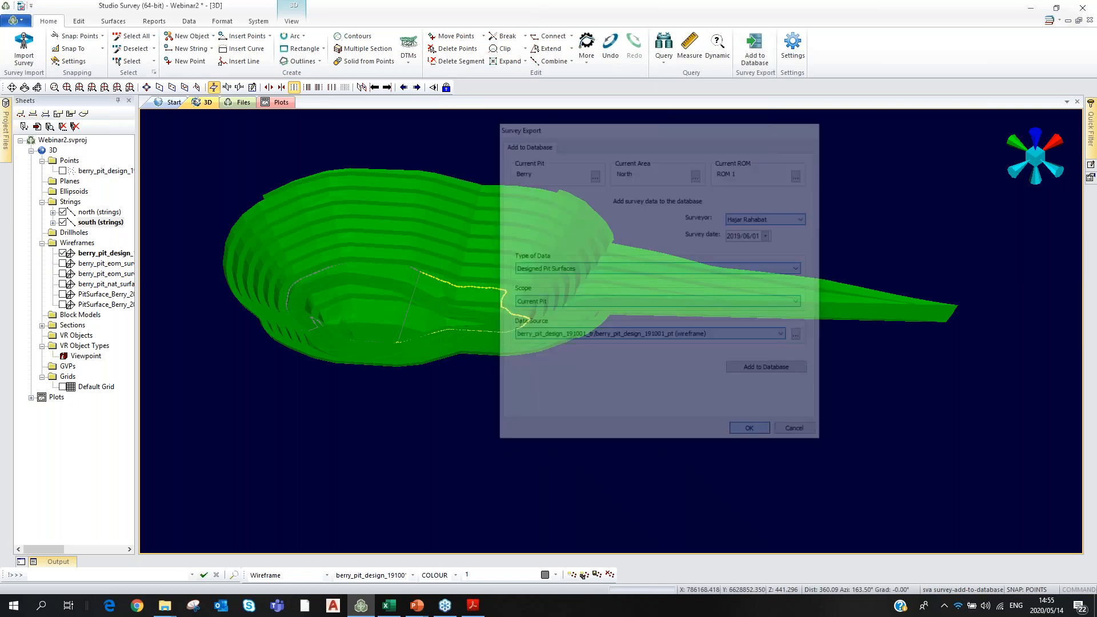
pyautogui.click(147, 22)
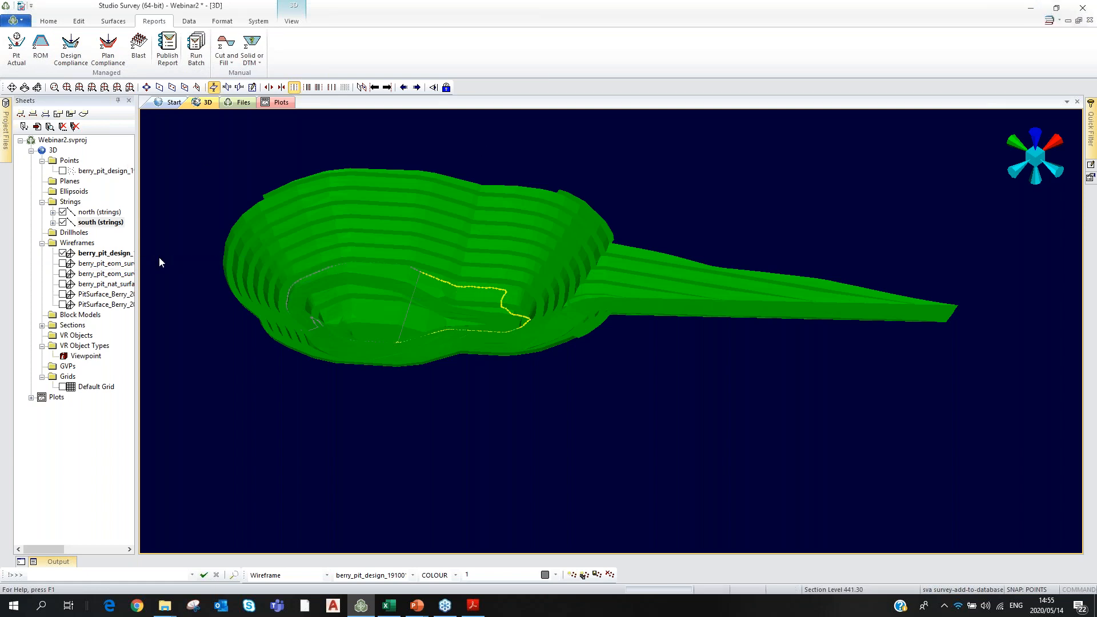
# Hide the north and south strings in the 3D view.
pyautogui.click(63, 223)
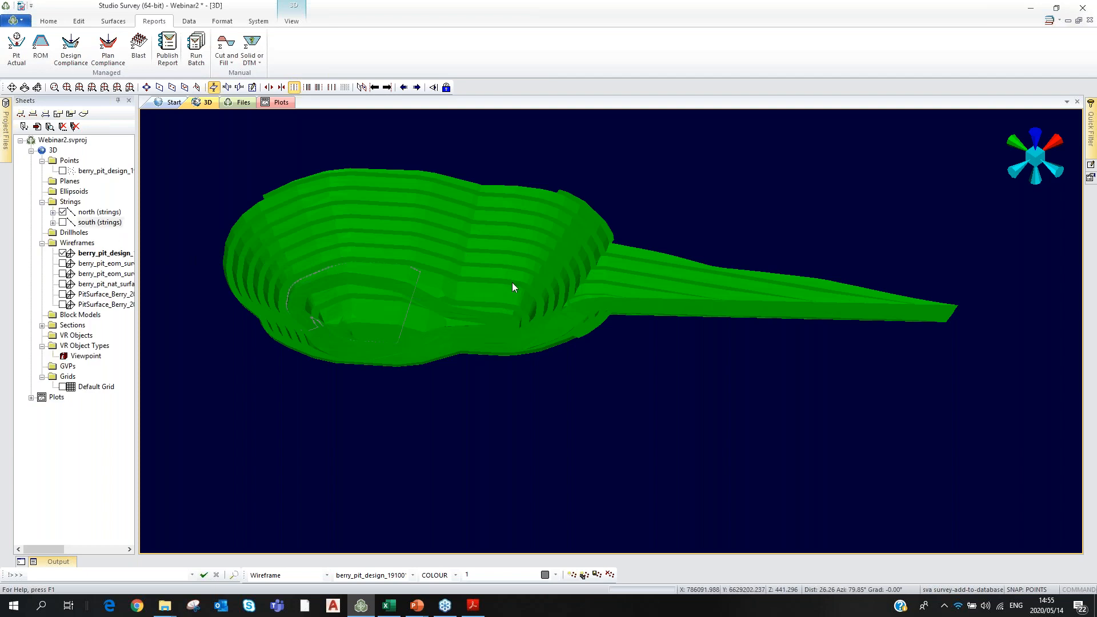
pyautogui.click(63, 222)
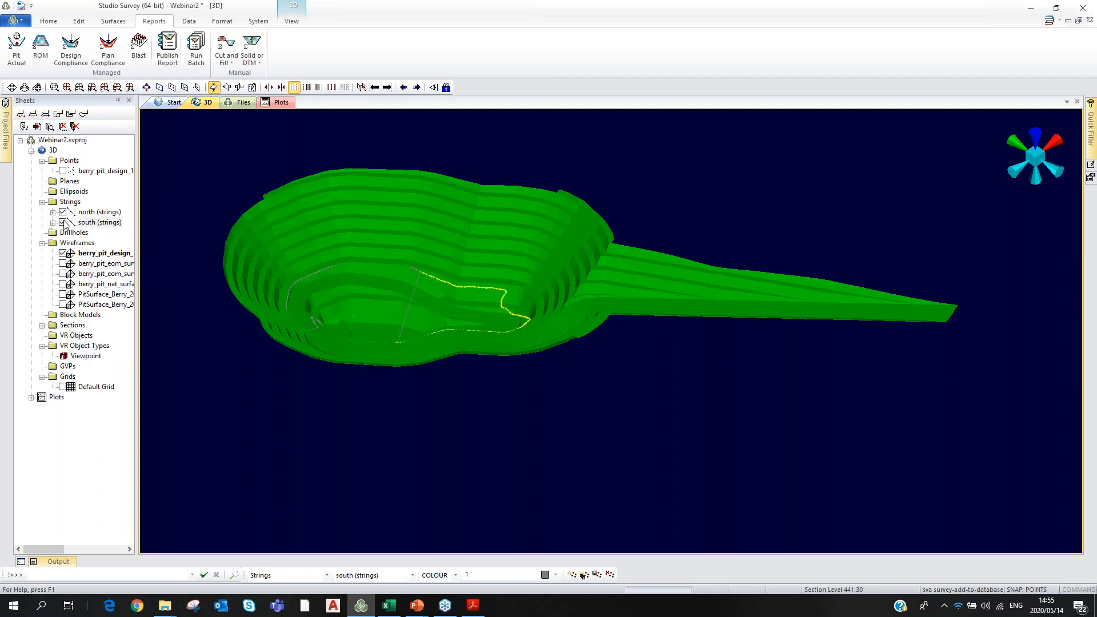
pyautogui.click(63, 223)
pyautogui.click(63, 212)
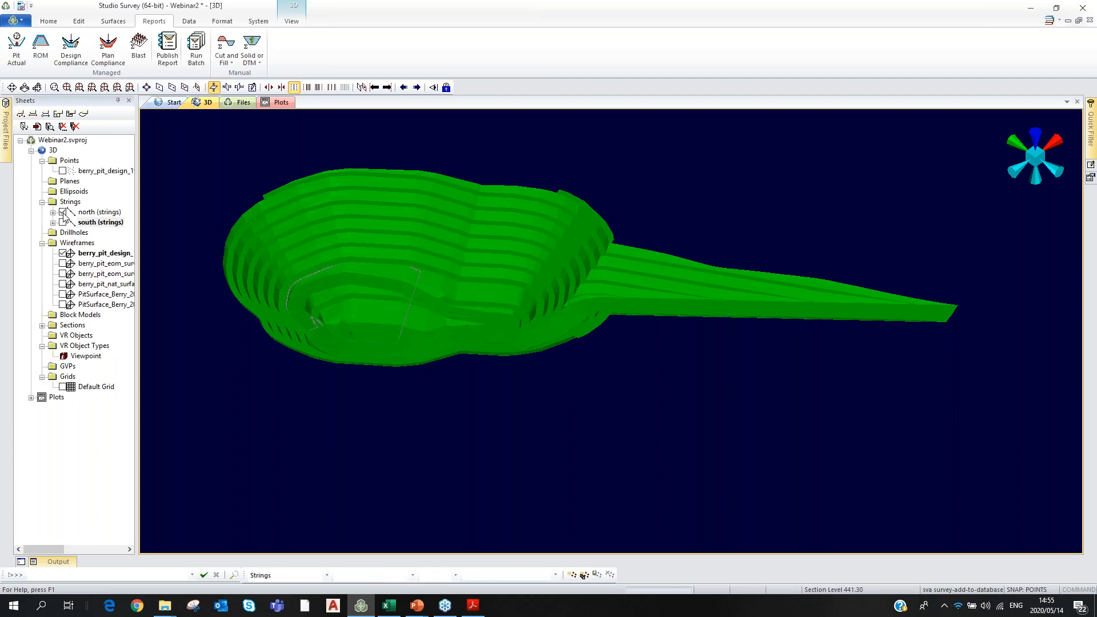
# Load Berry_Pit_Excavation_Boundaries_191001_st.dm from the Berry folder into the 3D view.
pyautogui.click(1056, 8)
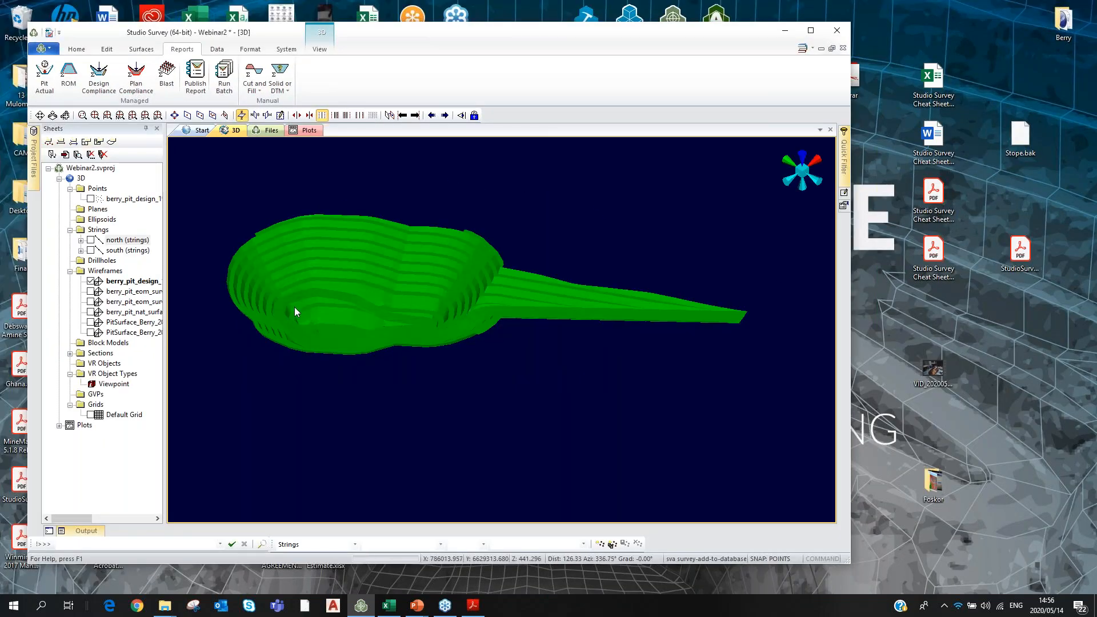
pyautogui.doubleClick(1063, 20)
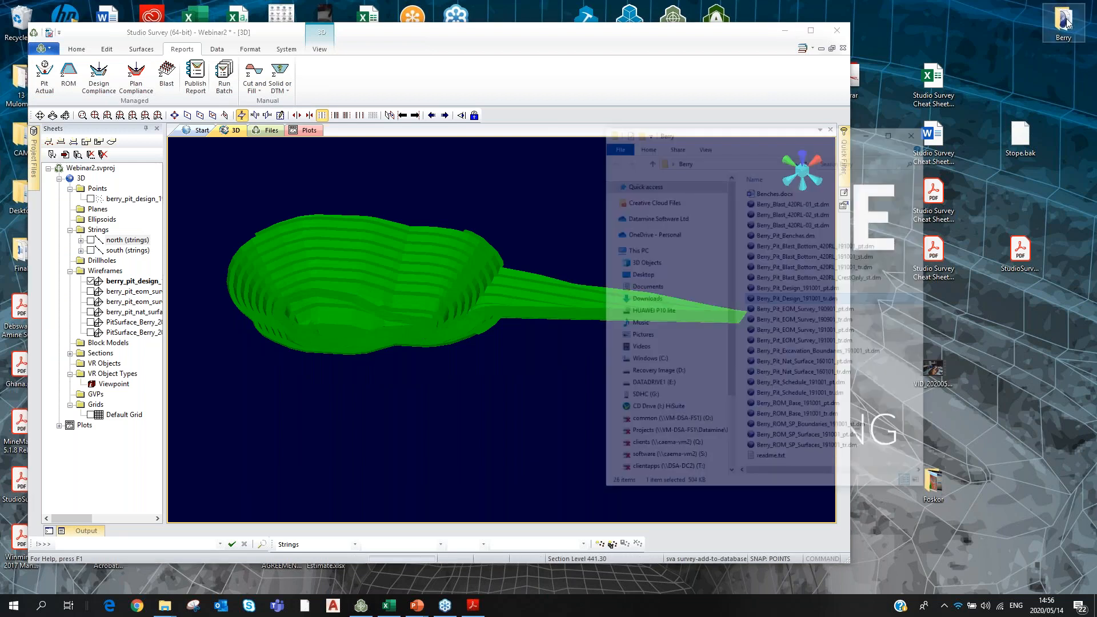
pyautogui.moveTo(908, 297); pyautogui.dragTo(522, 369)
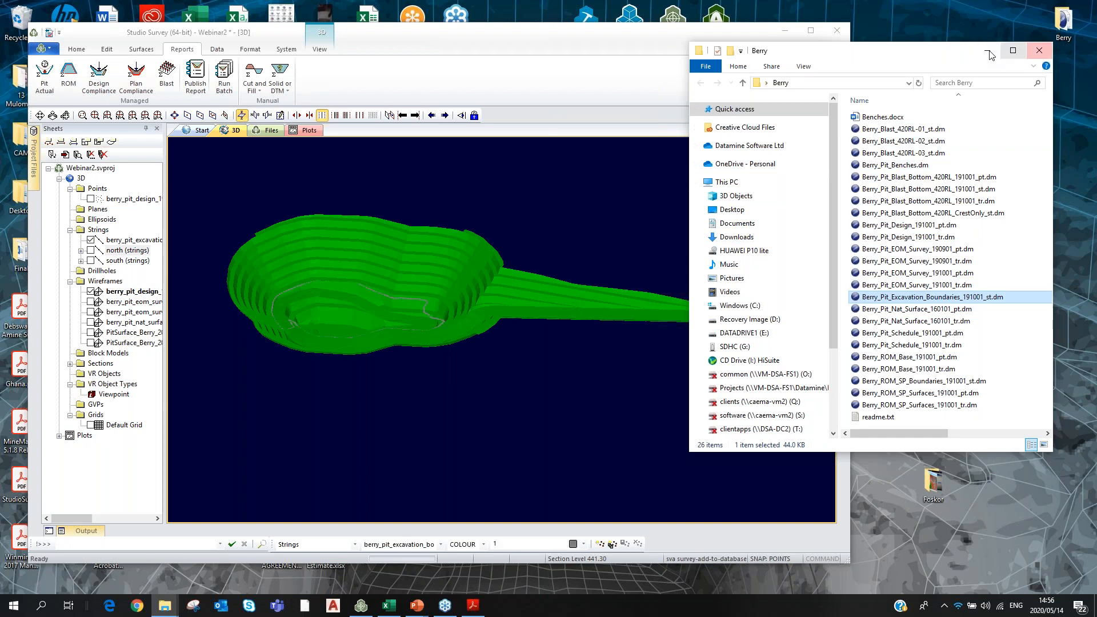
pyautogui.click(989, 53)
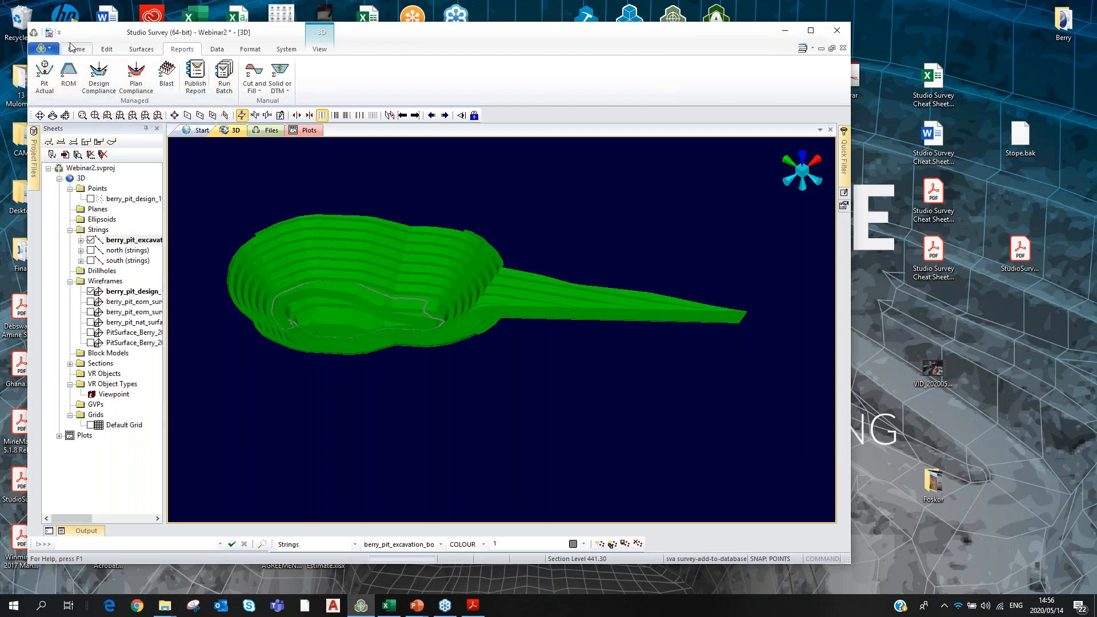
pyautogui.click(76, 49)
# Set up an export of the excavation boundaries strings as Pit Excavation Boundaries, Current Pit scope.
pyautogui.click(777, 75)
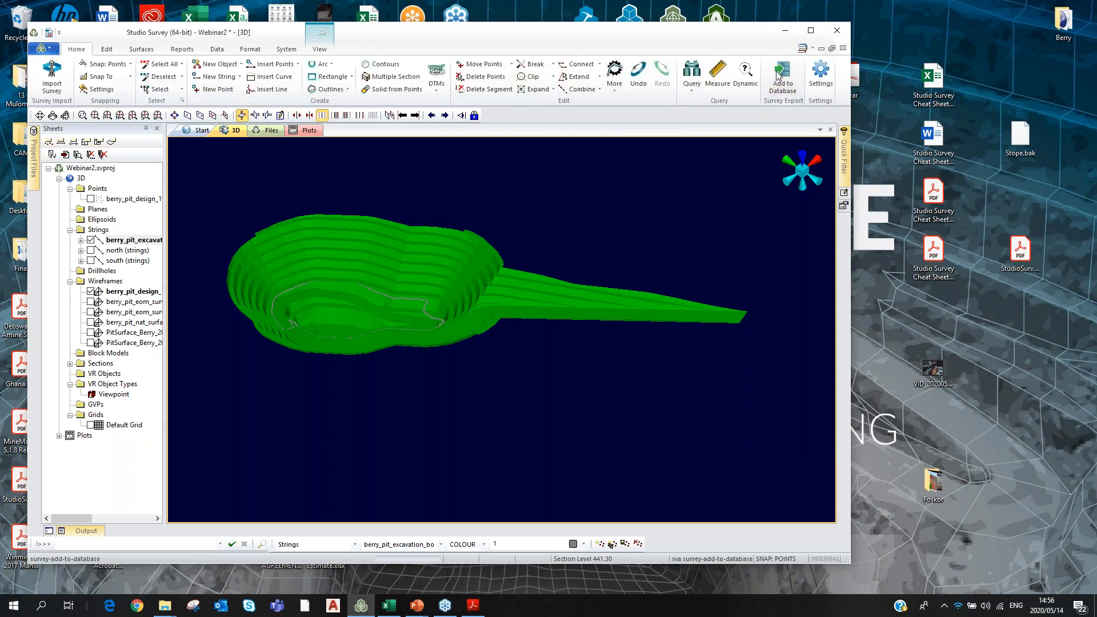
pyautogui.click(354, 282)
pyautogui.click(326, 326)
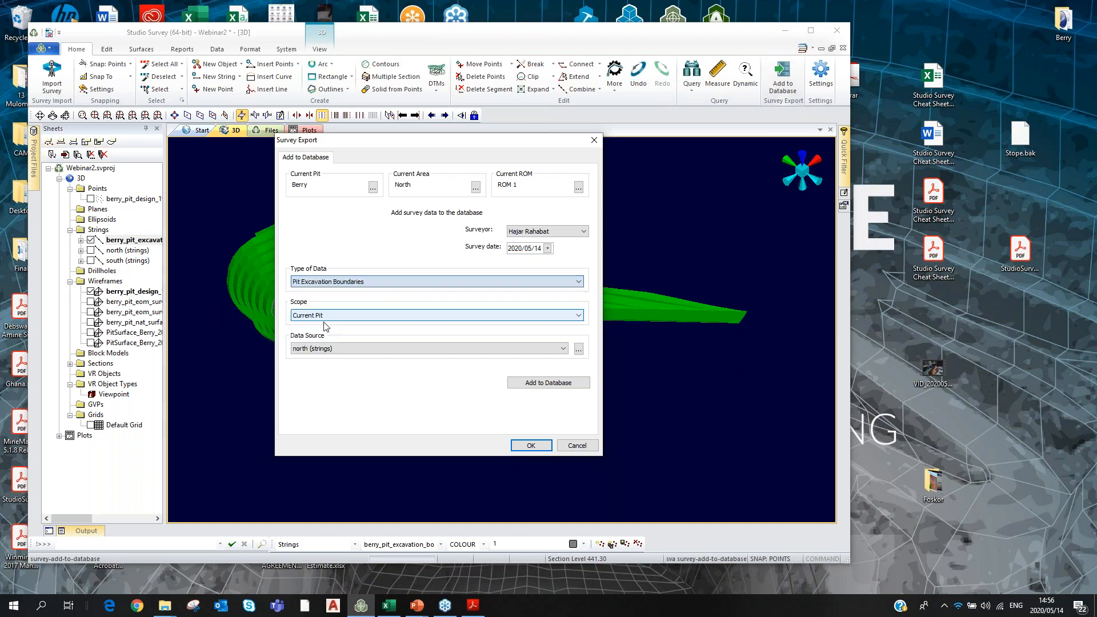
pyautogui.click(412, 315)
pyautogui.click(359, 323)
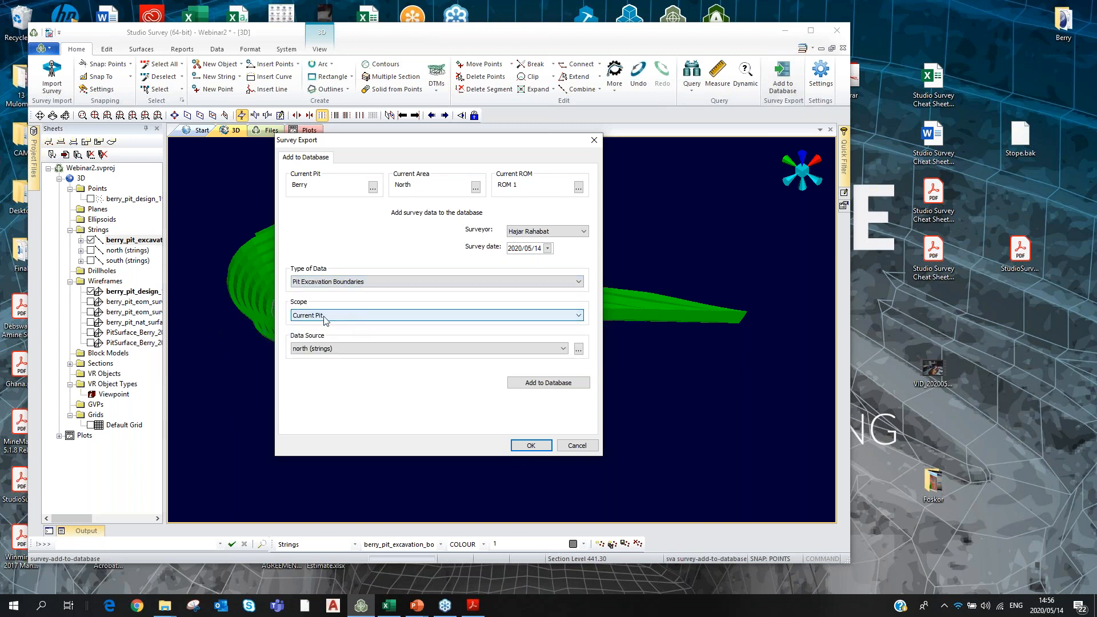
pyautogui.click(486, 347)
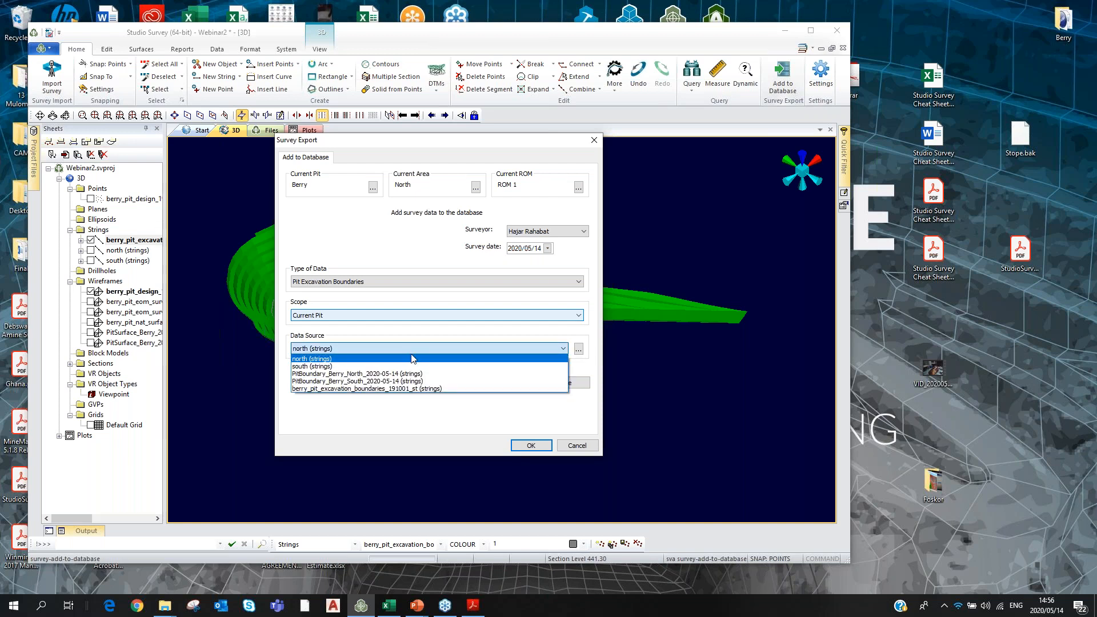
pyautogui.click(323, 389)
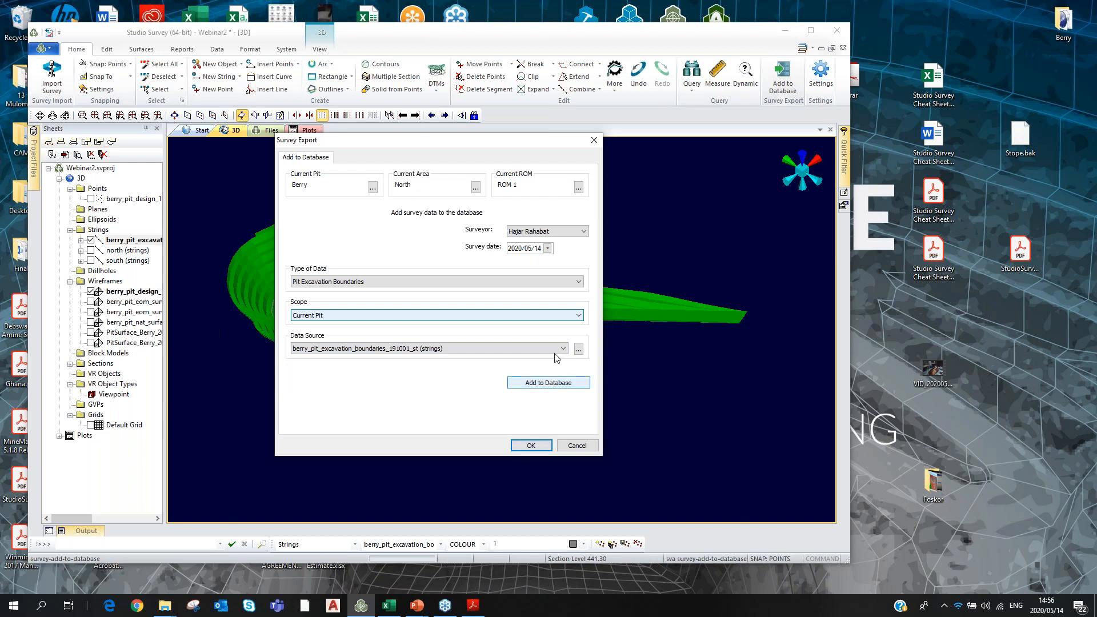
# Date the survey 2020/05/13 and add the excavation boundaries to the database.
pyautogui.click(547, 248)
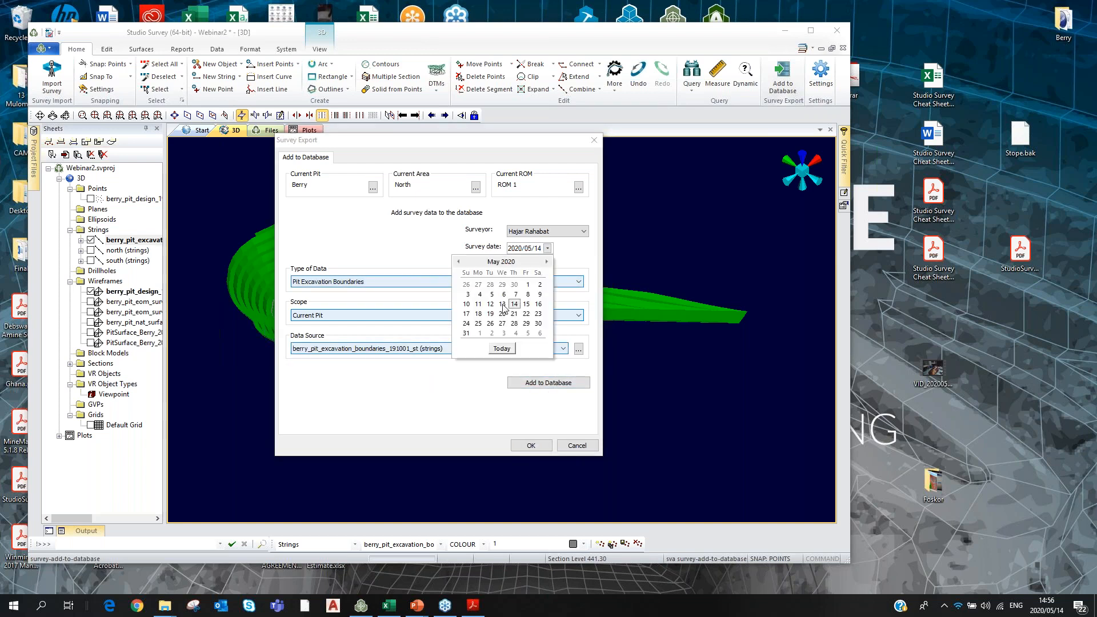
pyautogui.click(502, 304)
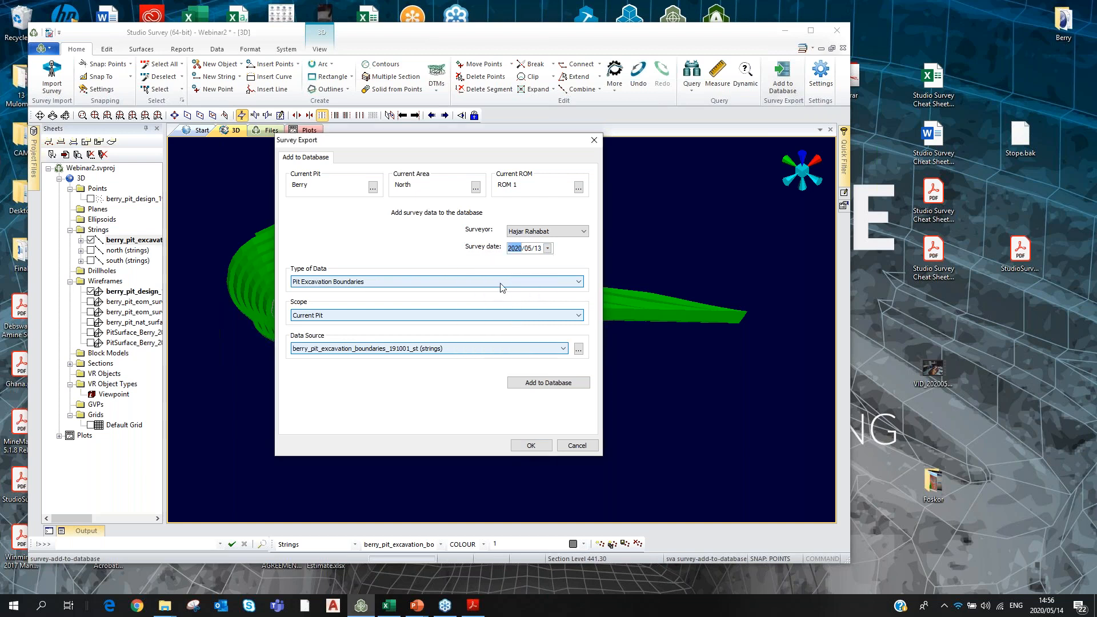
pyautogui.click(564, 387)
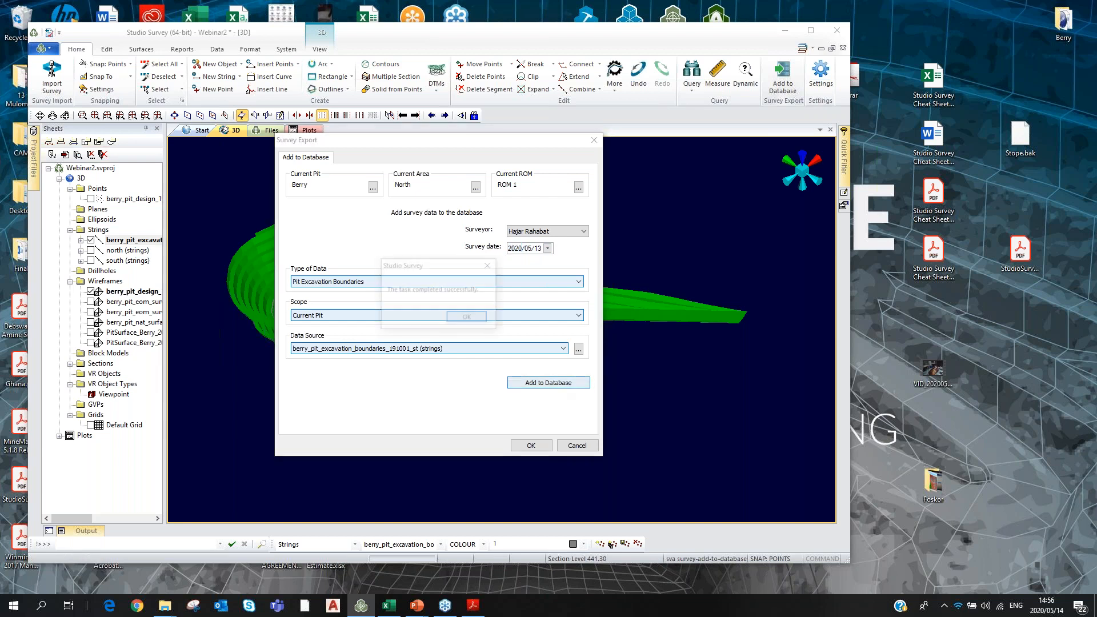
pyautogui.click(468, 318)
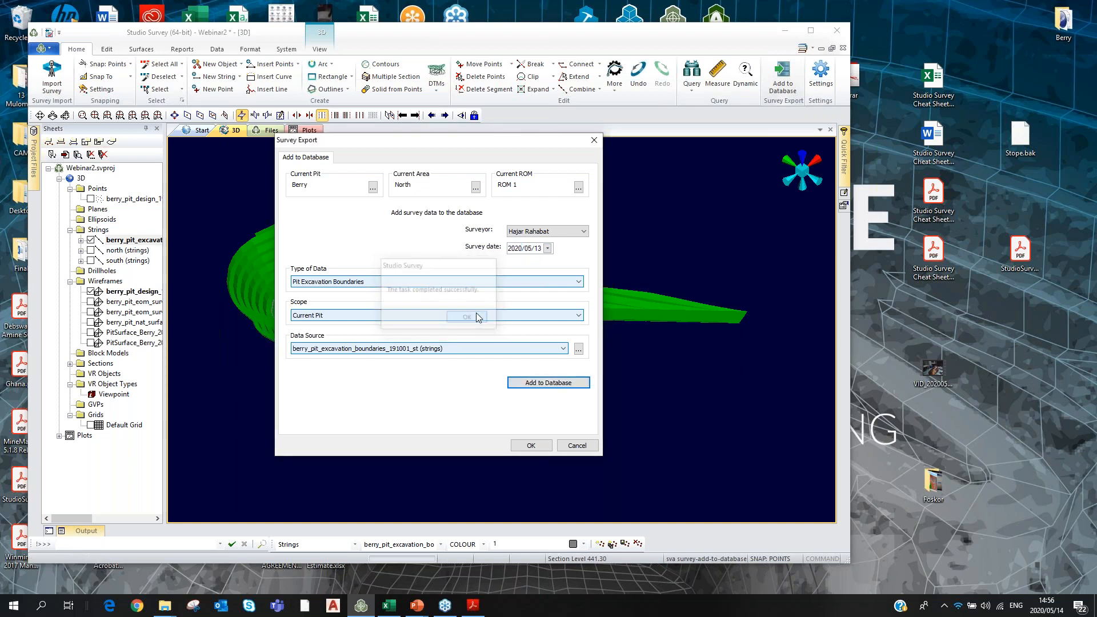
pyautogui.click(591, 147)
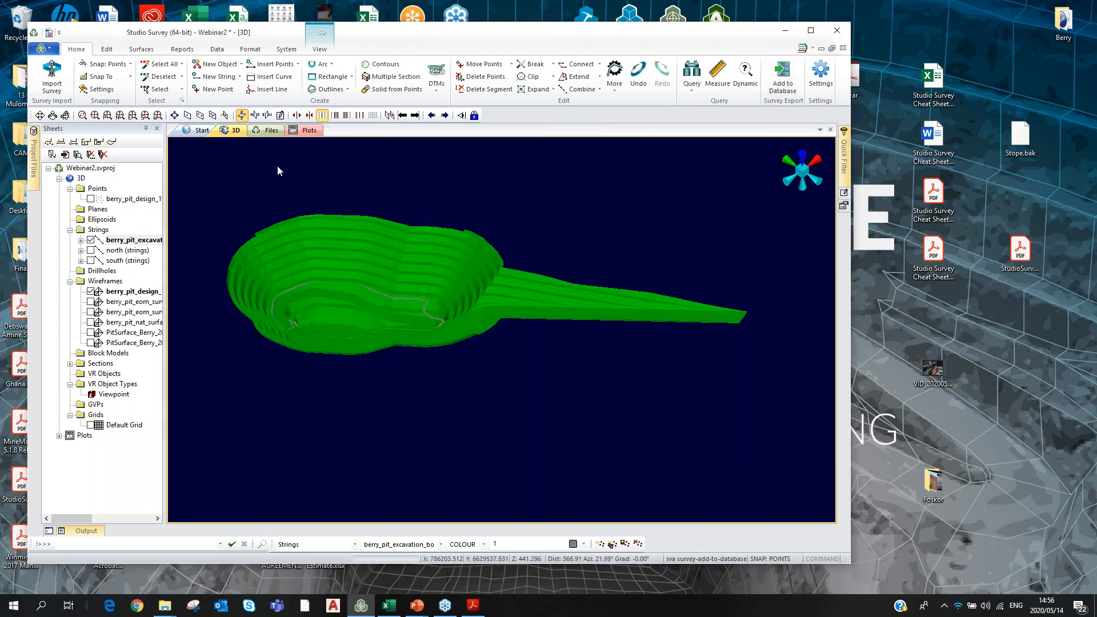
pyautogui.click(183, 49)
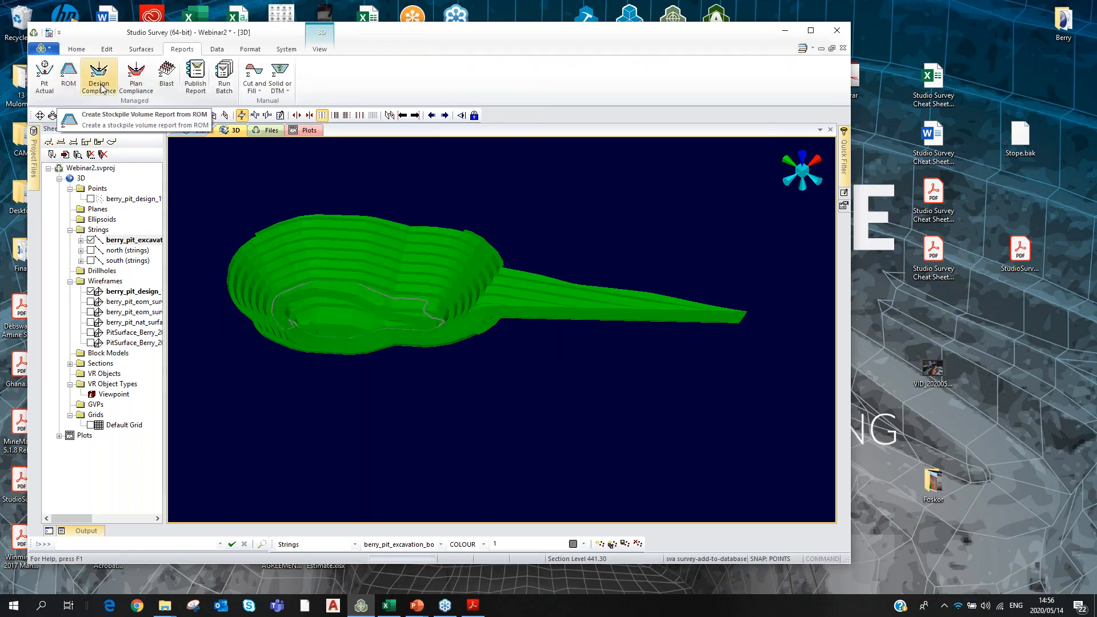
# Set up the compliance-to-design report with the 2020/05/13 excavation boundary and a different surveyor.
pyautogui.click(99, 74)
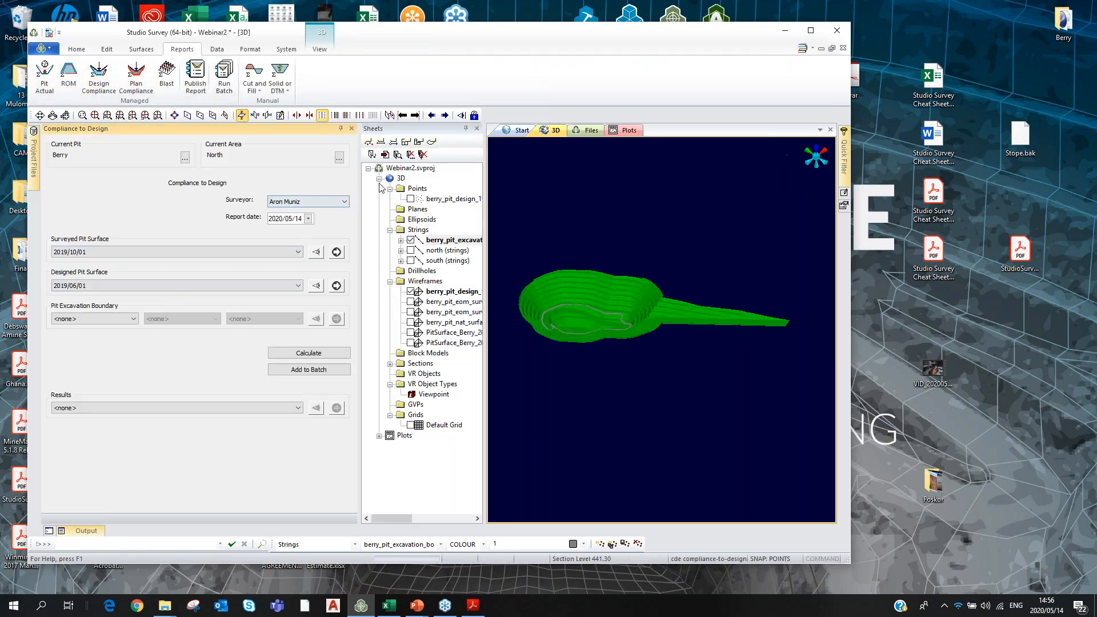
pyautogui.click(135, 319)
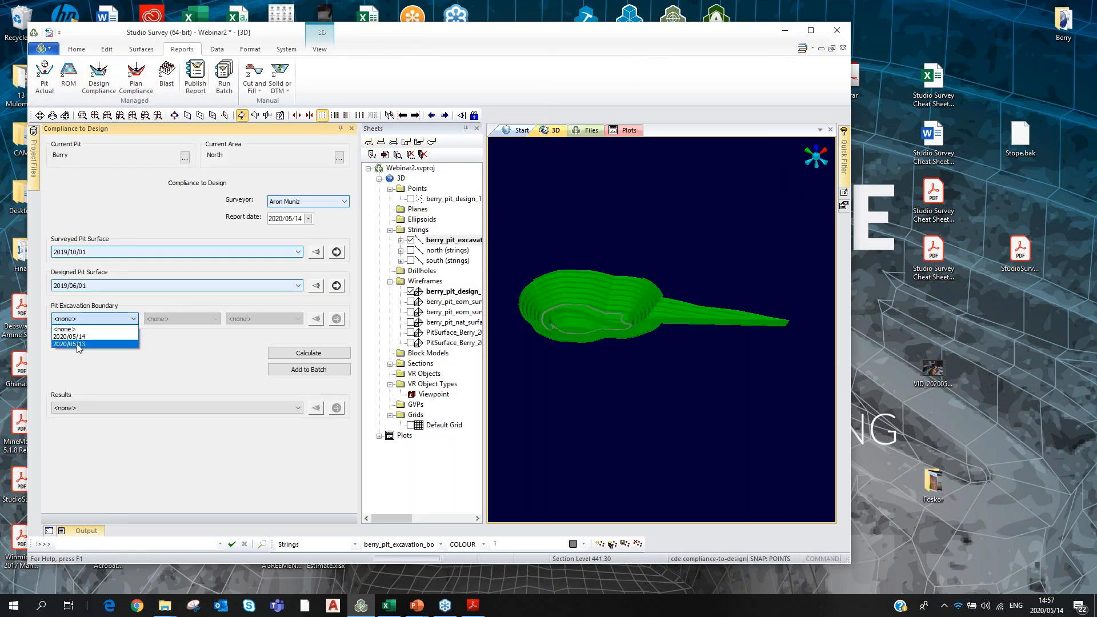
pyautogui.click(77, 342)
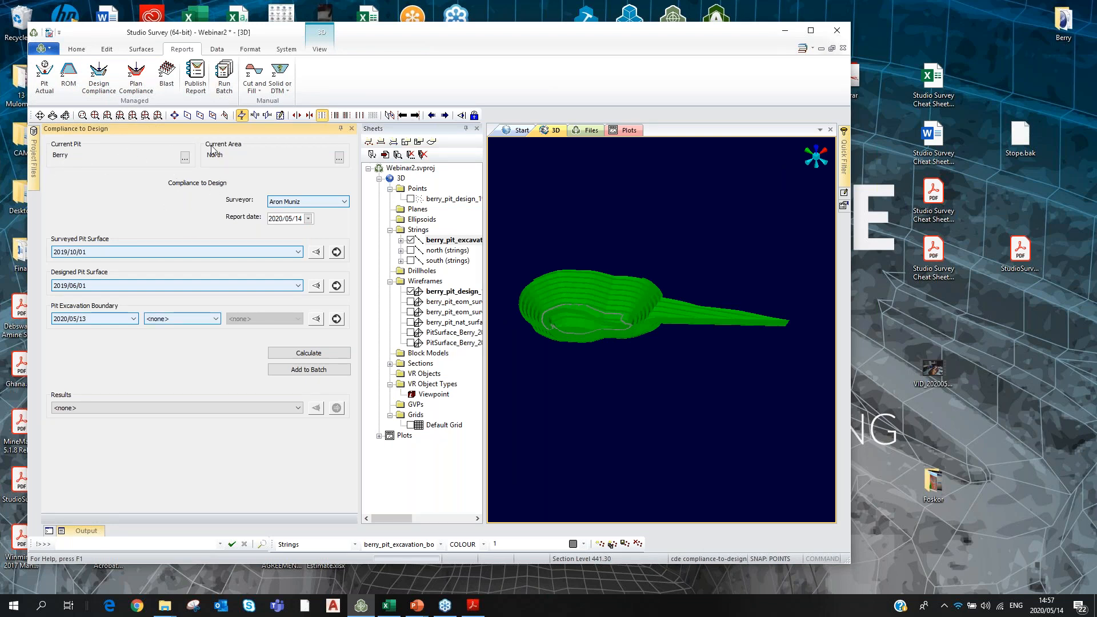
pyautogui.click(344, 201)
pyautogui.click(292, 220)
# Run the compliance-to-design calculation and open its results in the previewer.
pyautogui.click(306, 354)
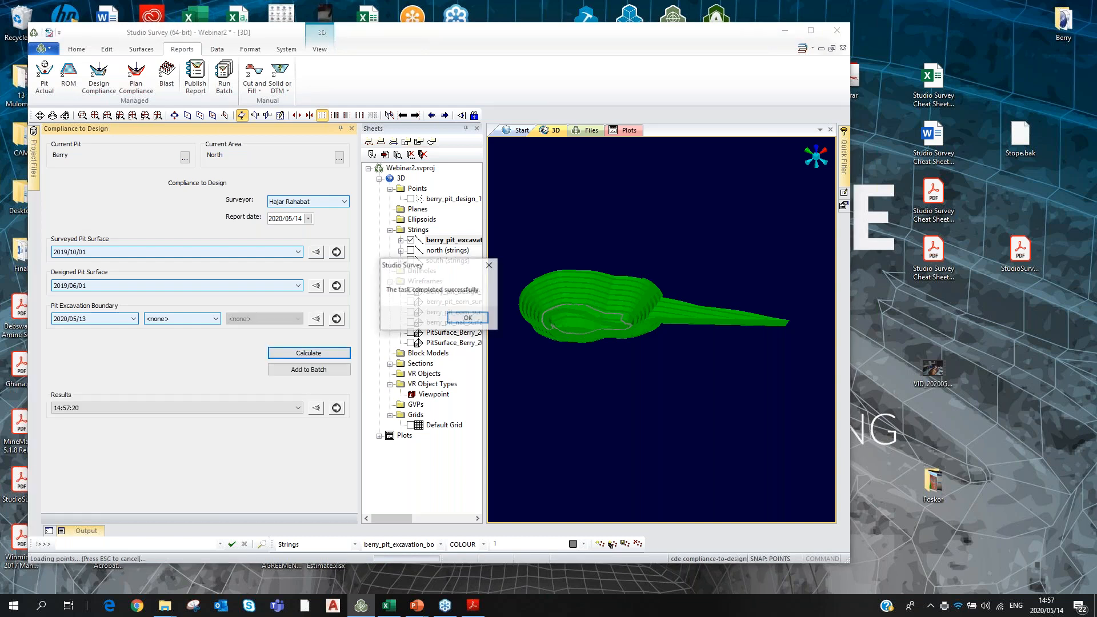
pyautogui.click(466, 318)
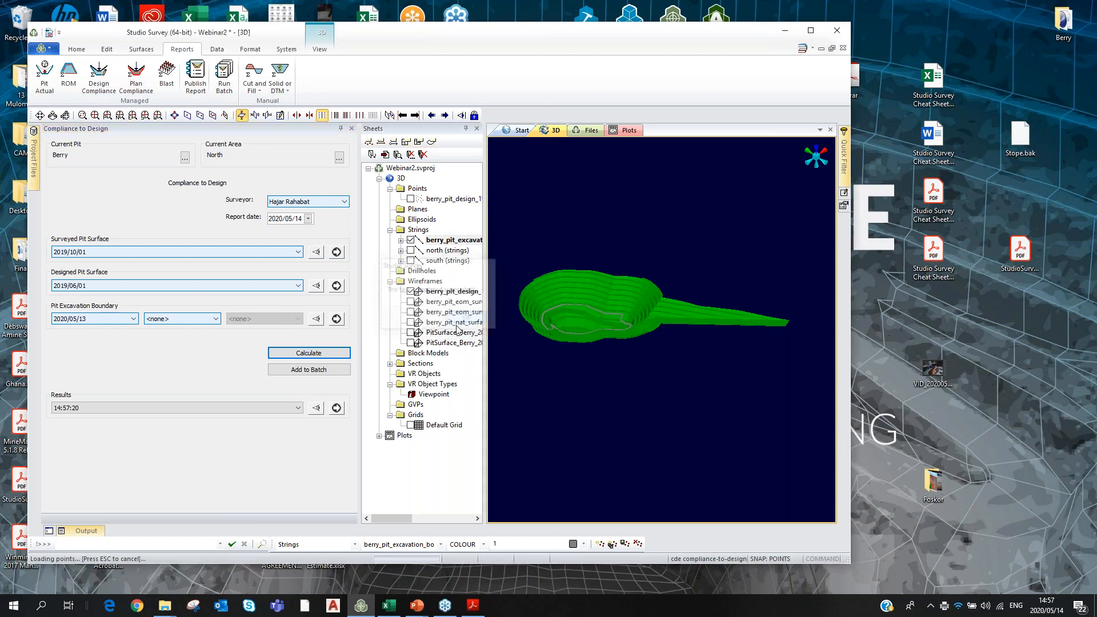
pyautogui.click(315, 409)
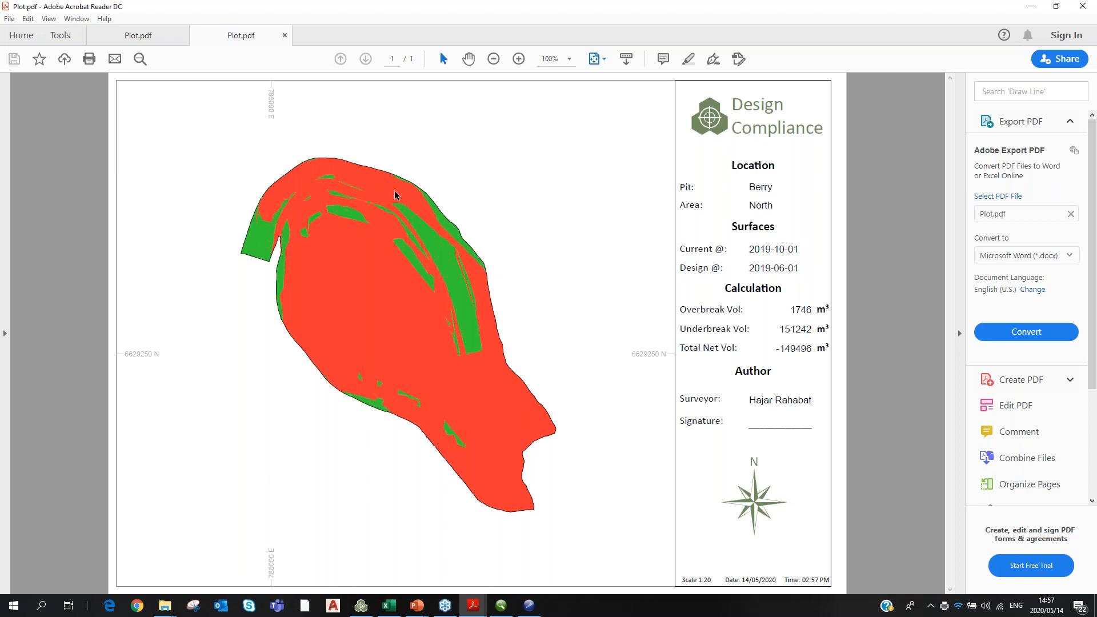
# Minimise the Design Compliance PDF and tilt the previewer's pit model to an oblique view.
pyautogui.click(1031, 7)
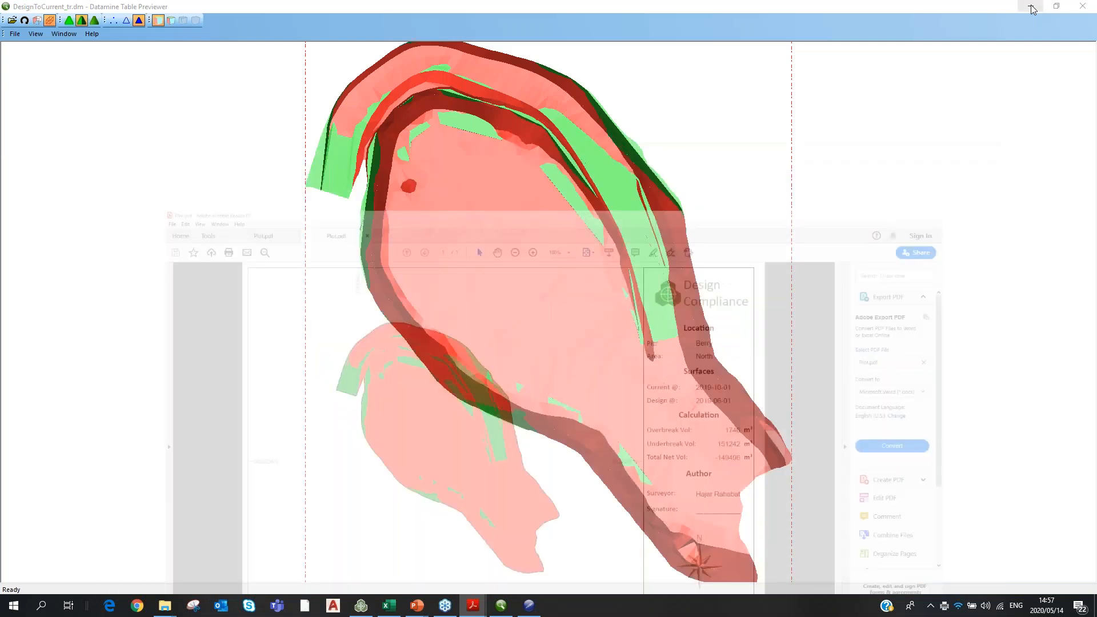
pyautogui.moveTo(479, 457); pyautogui.dragTo(752, 321)
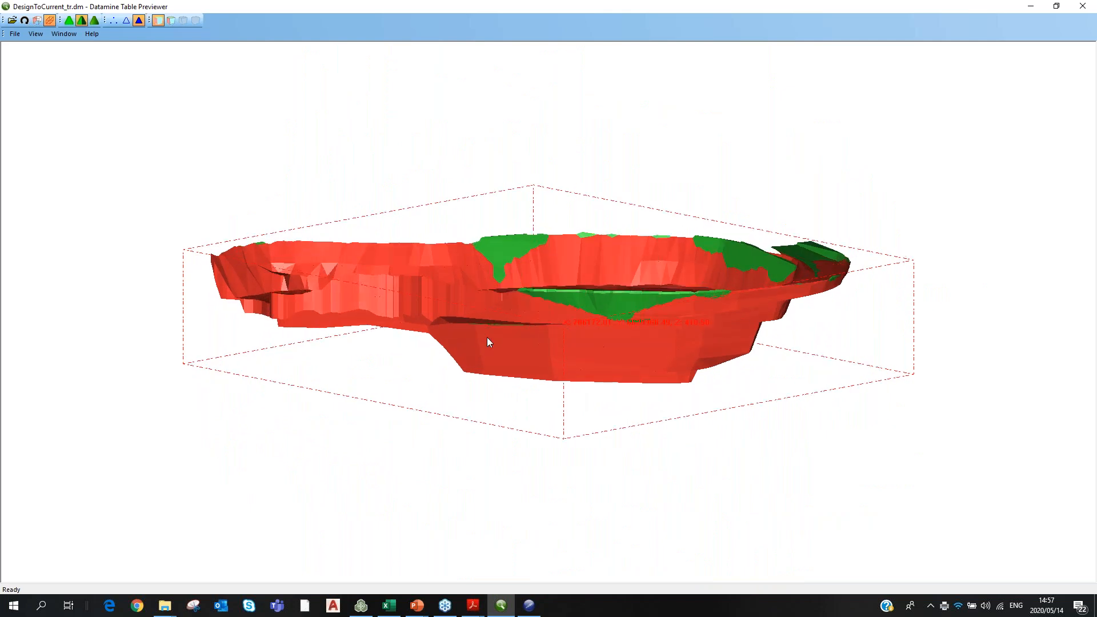
# Orbit and zoom the DesignToCurrent_tr.dm compliance model to view it from several angles.
pyautogui.moveTo(480, 283); pyautogui.dragTo(688, 171)
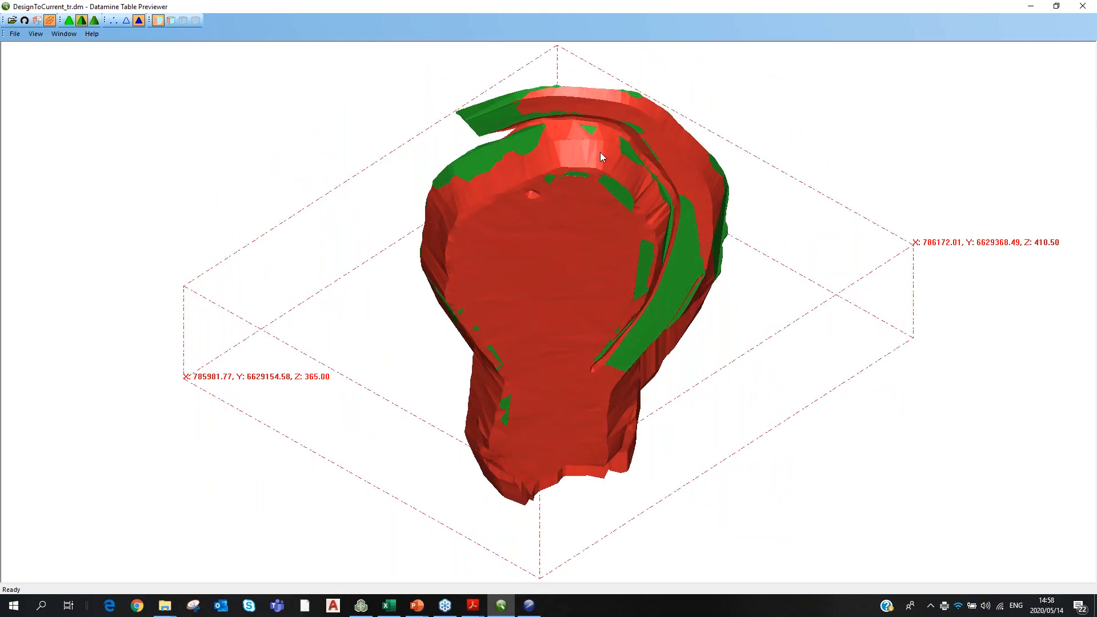
pyautogui.scroll(5, 640, 203)
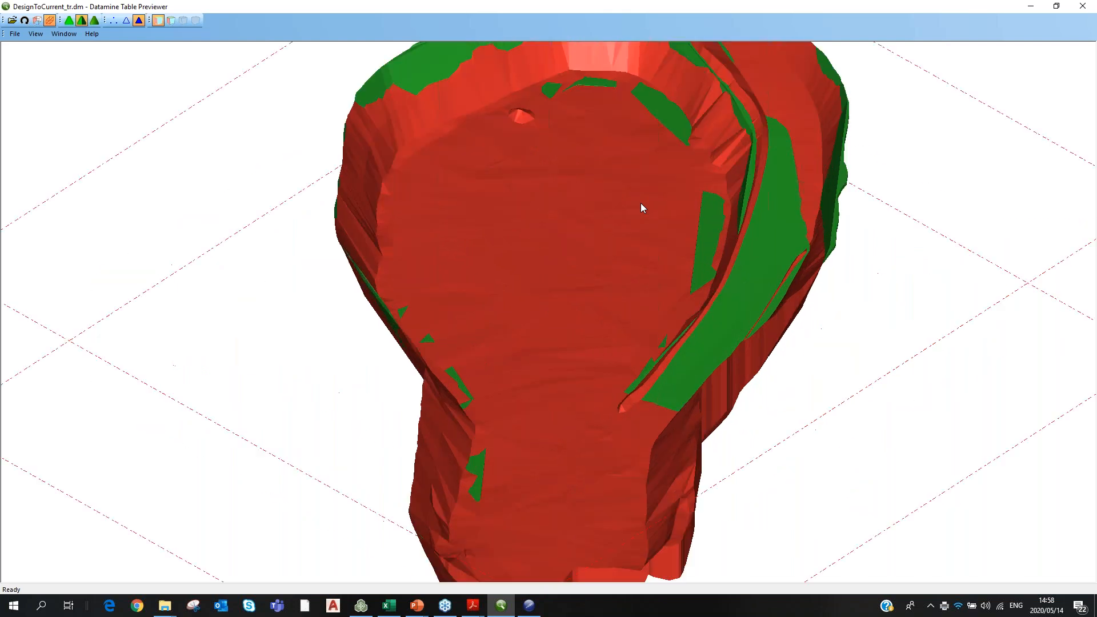
pyautogui.scroll(-4, 642, 207)
pyautogui.scroll(2, 693, 174)
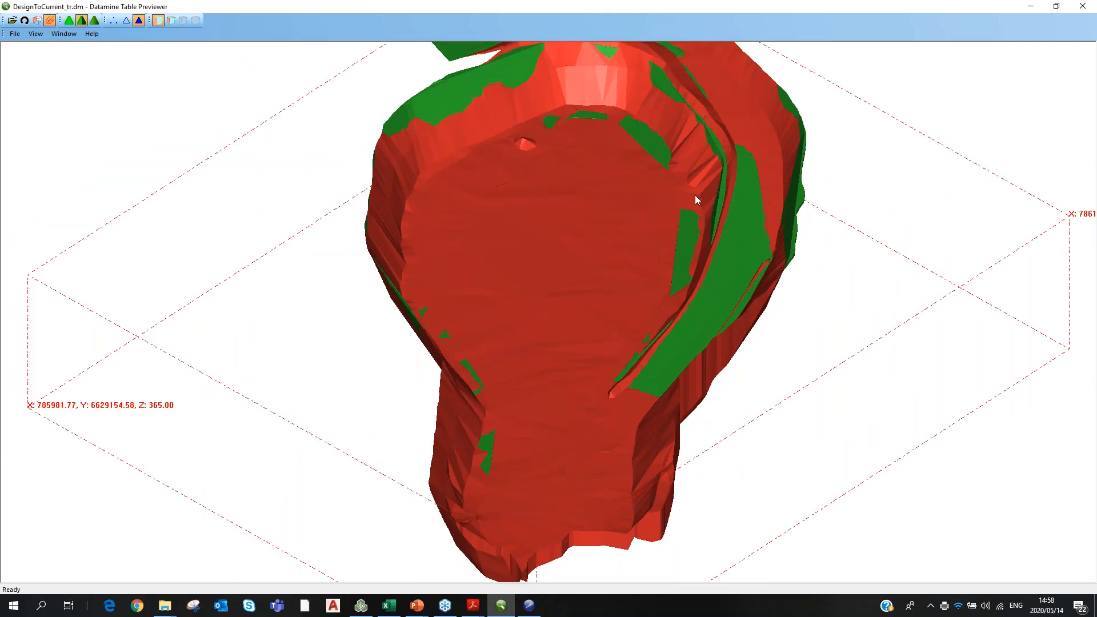
pyautogui.scroll(-2, 628, 244)
pyautogui.scroll(-2, 629, 247)
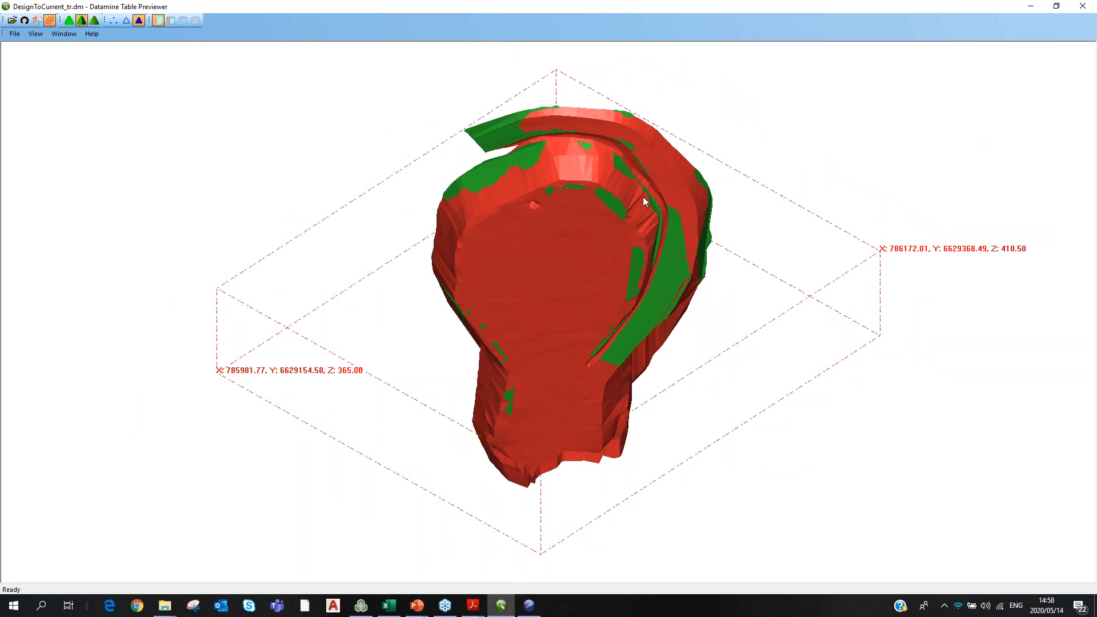
# Close the Table Previewer and the Table Editor's compliance report table.
pyautogui.click(1067, 14)
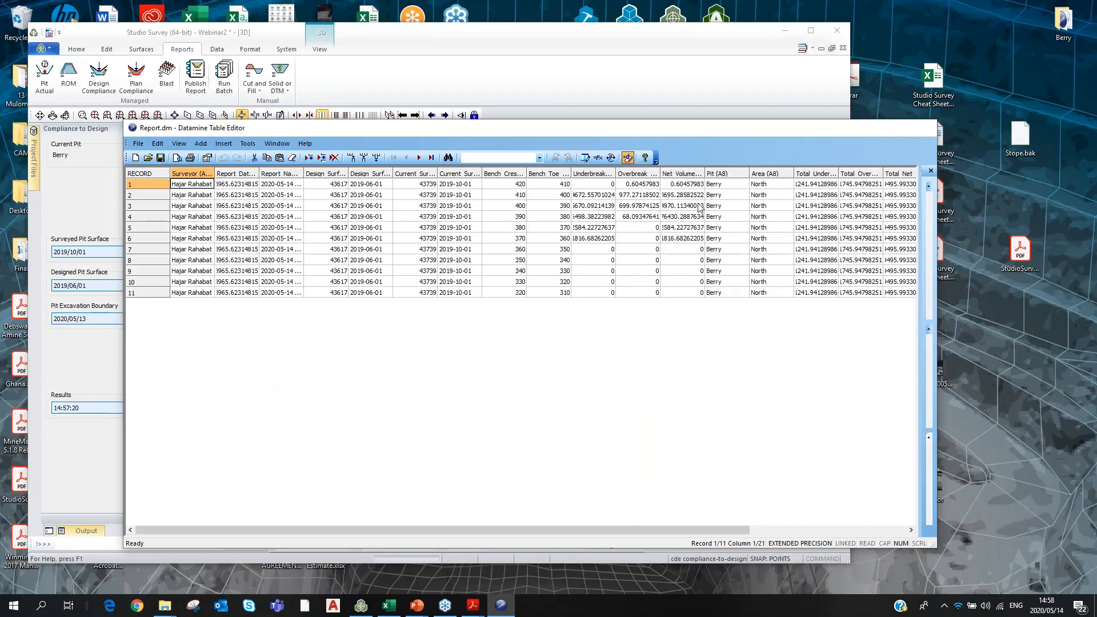
pyautogui.click(923, 127)
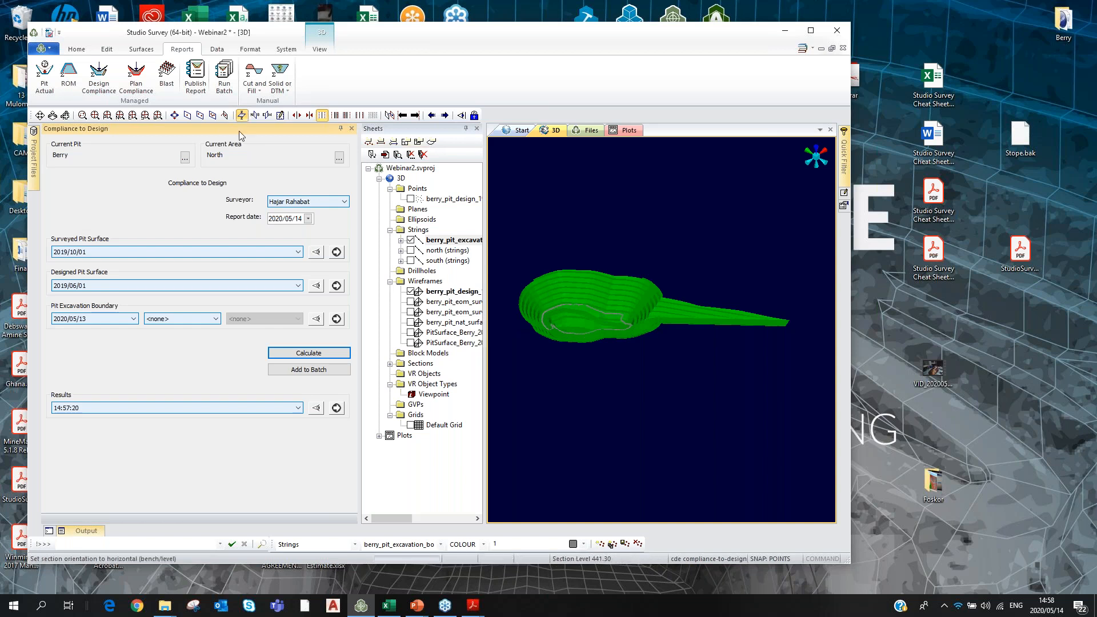
# Load Berry_Pit_Schedule_191001_tr.dm from the Berry folder into the 3D view and maximise Studio Survey.
pyautogui.scroll(5, 567, 313)
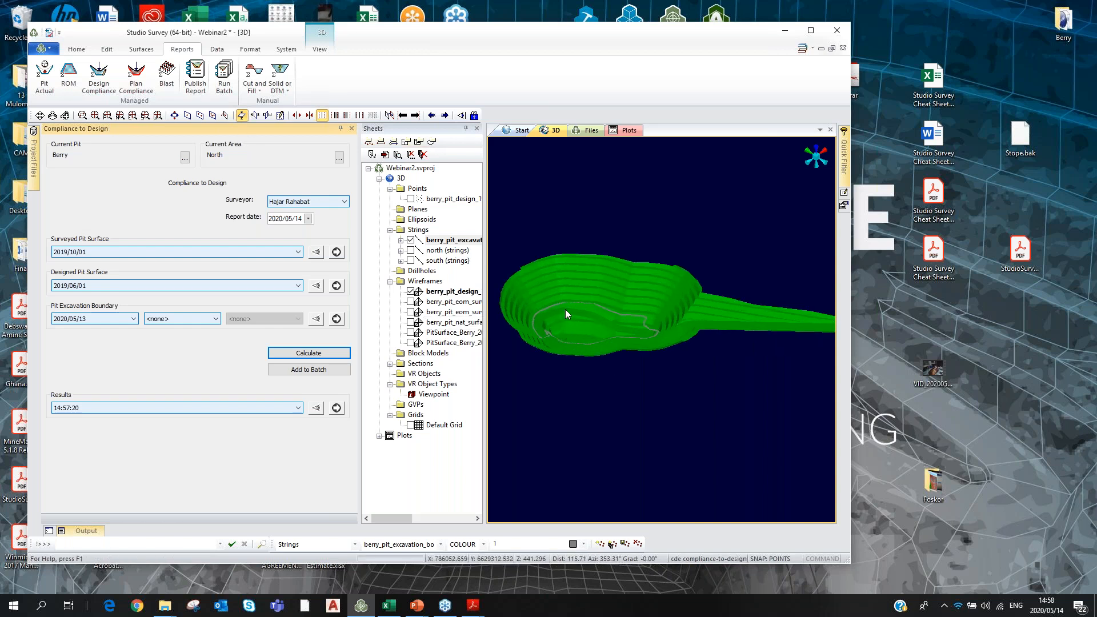
pyautogui.scroll(3, 565, 313)
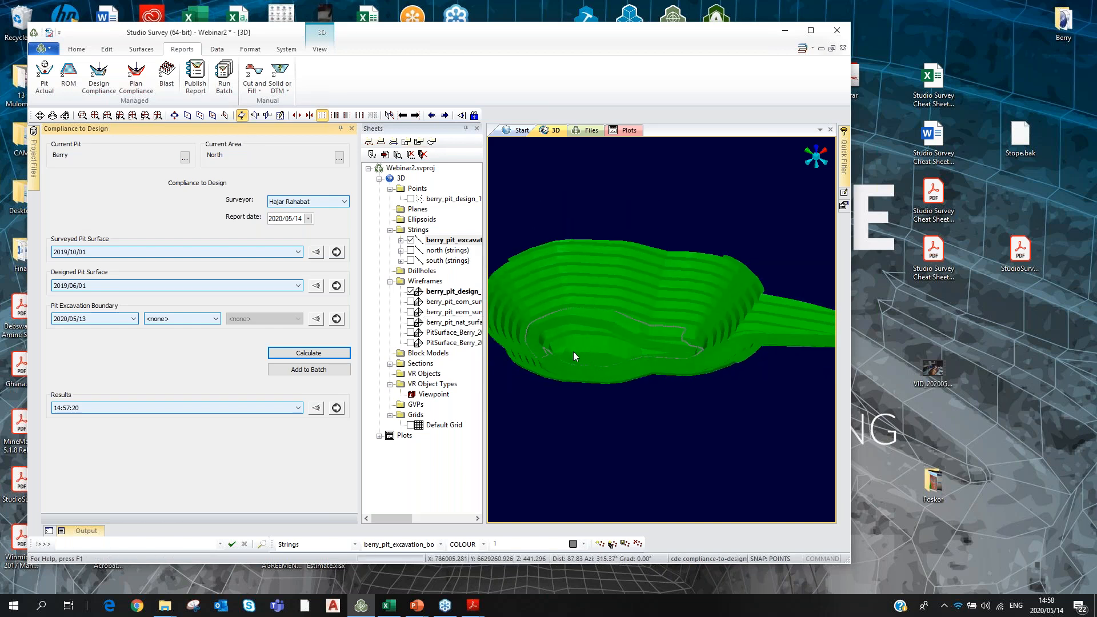
pyautogui.scroll(-4, 734, 229)
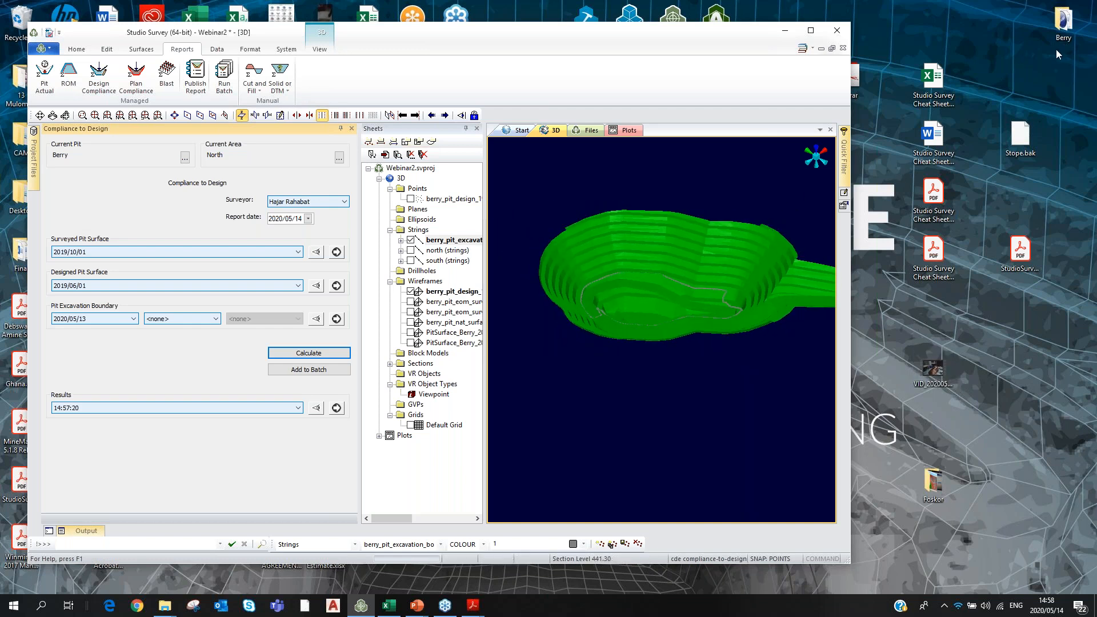
pyautogui.click(1064, 22)
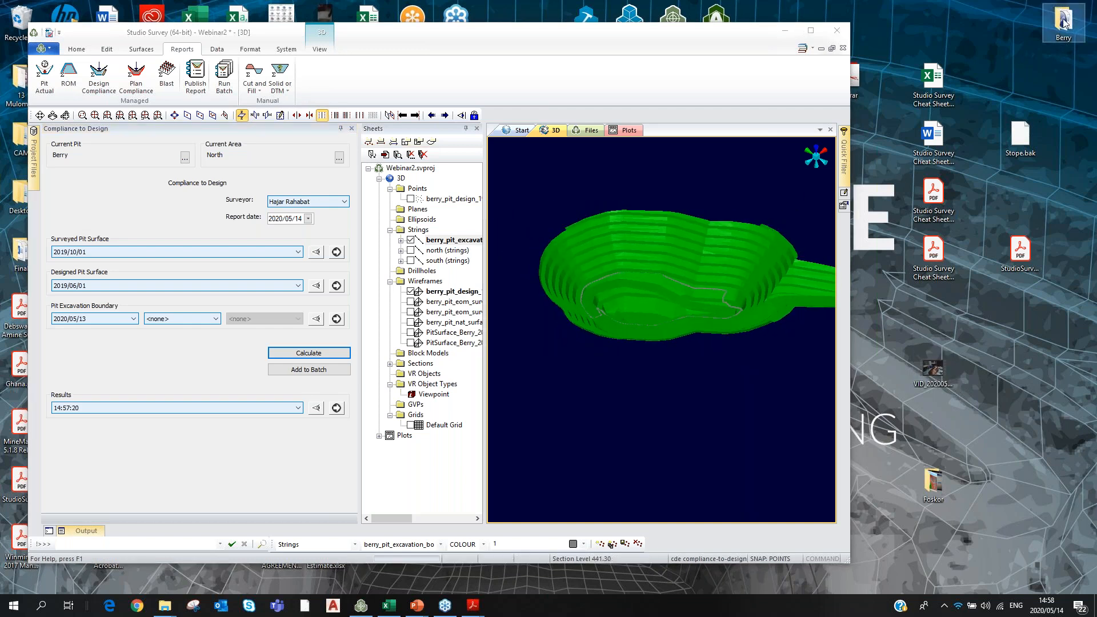
pyautogui.doubleClick(1063, 21)
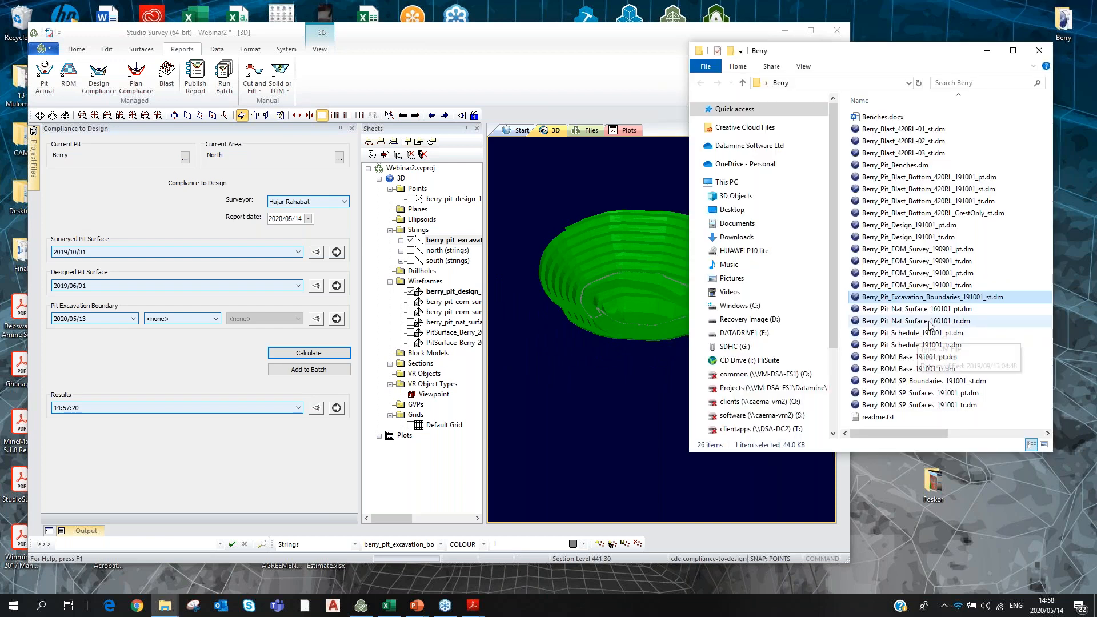
pyautogui.moveTo(901, 345)
pyautogui.mouseDown()
pyautogui.moveTo(811, 348)
pyautogui.moveTo(573, 403)
pyautogui.mouseUp()
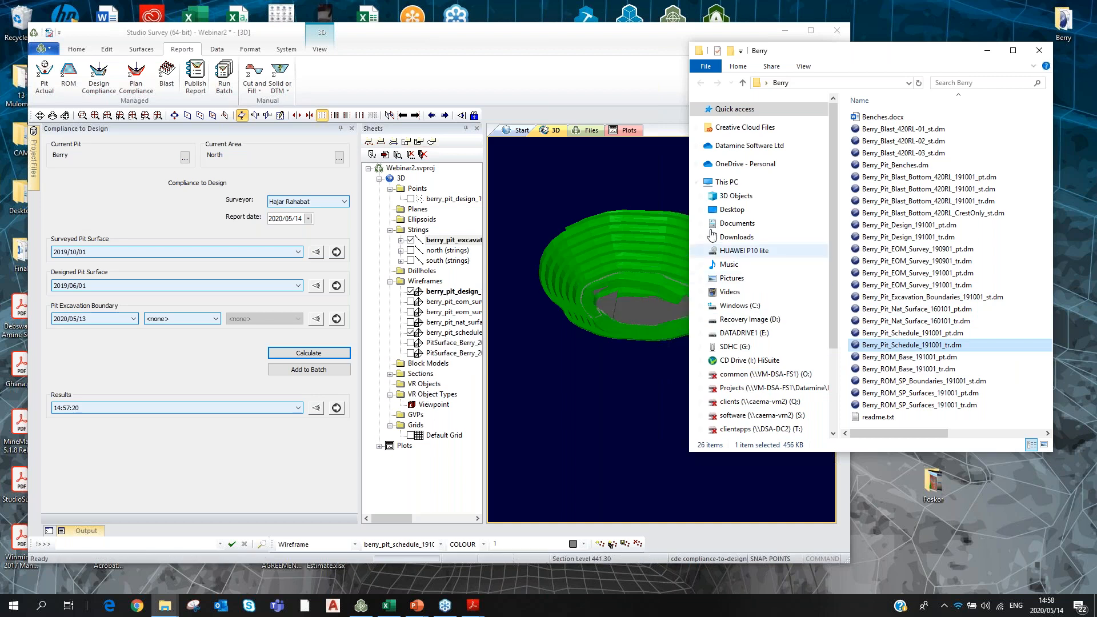
pyautogui.click(1040, 52)
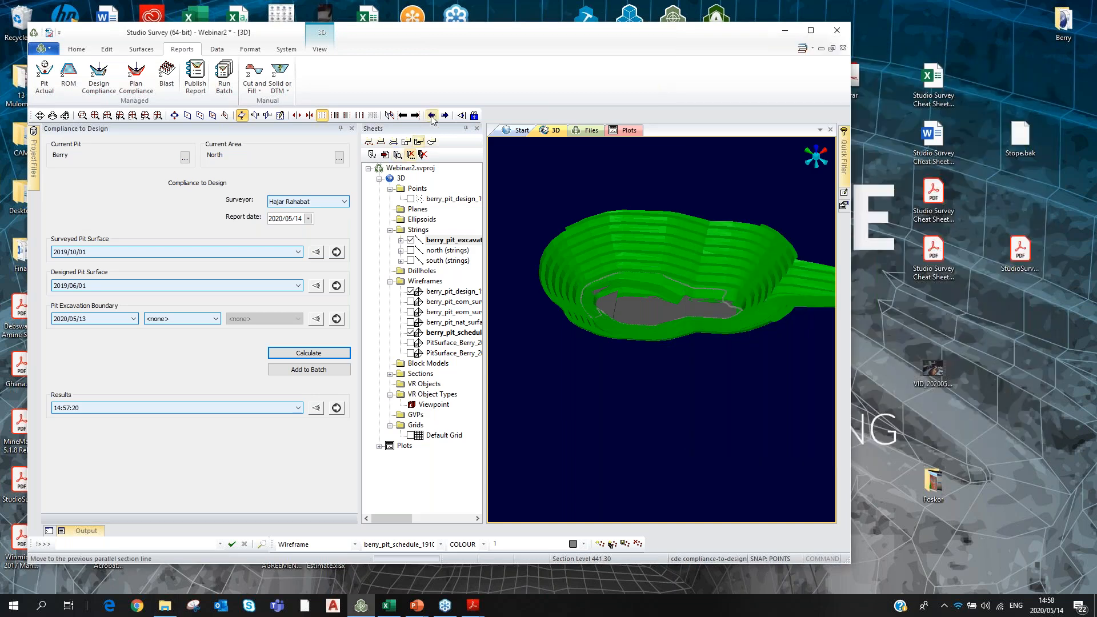
pyautogui.click(811, 31)
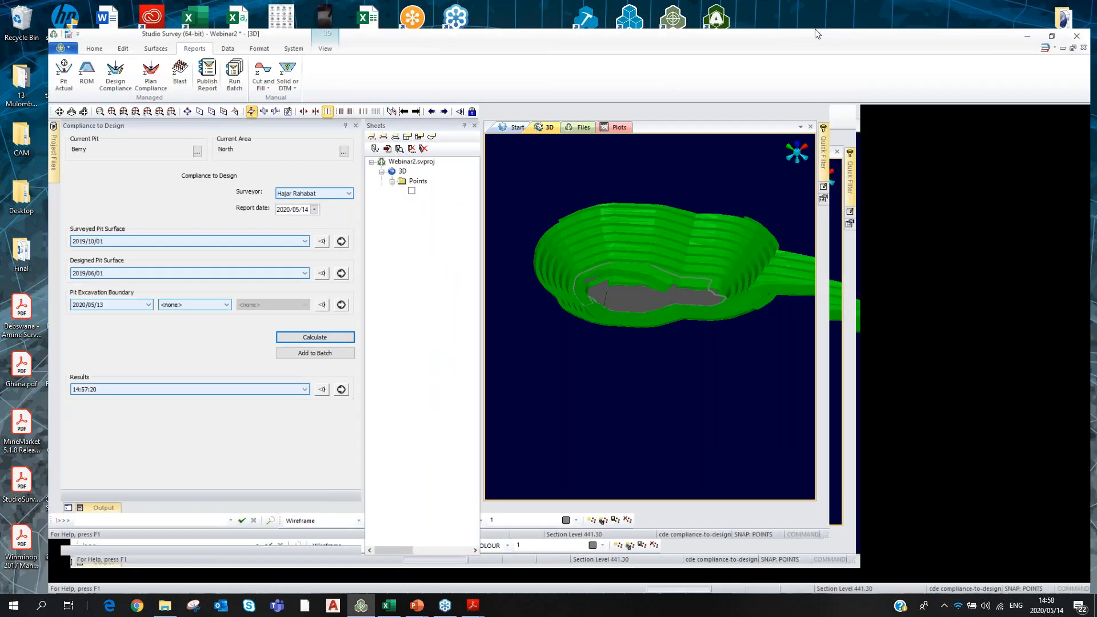
# Start an Add to Database as End Of Period Pit Surfaces with survey date 2020/05/14.
pyautogui.scroll(3, 633, 59)
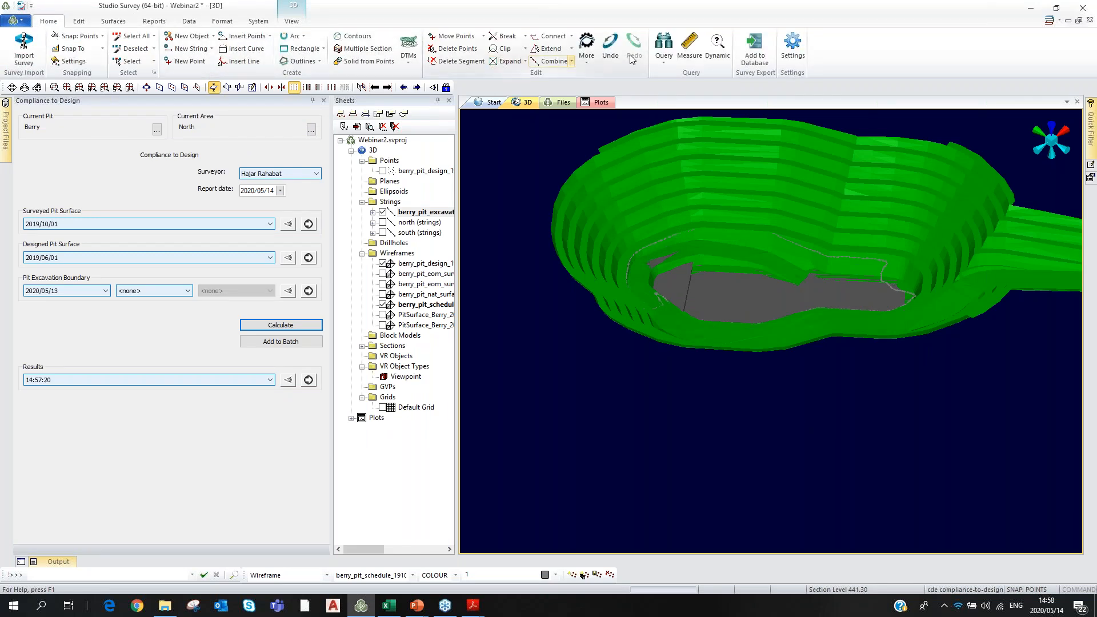
pyautogui.click(755, 55)
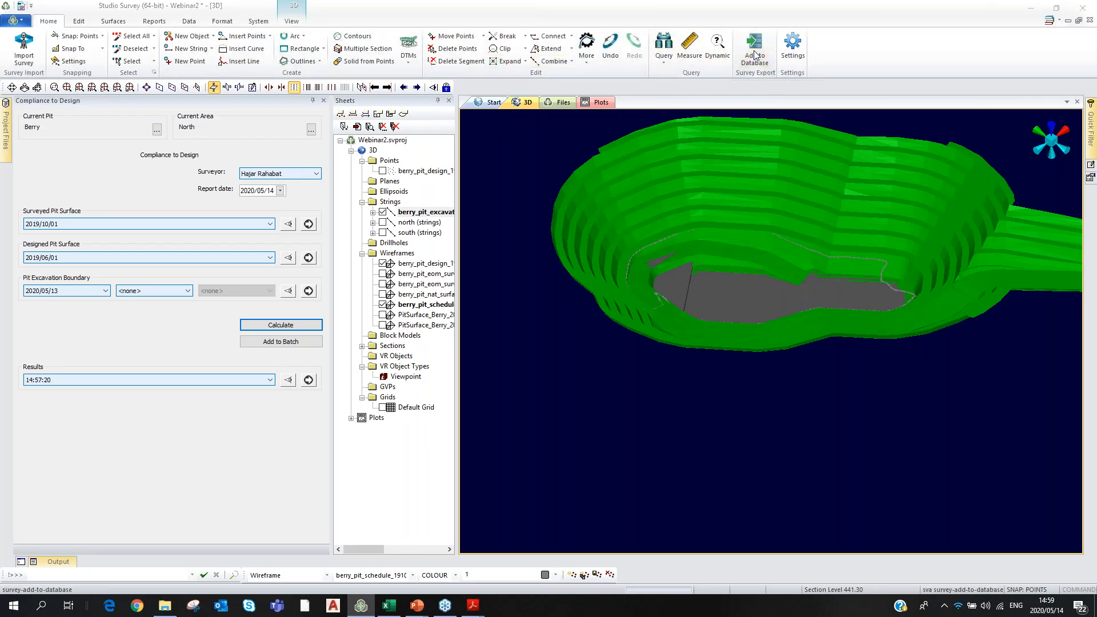
pyautogui.click(491, 284)
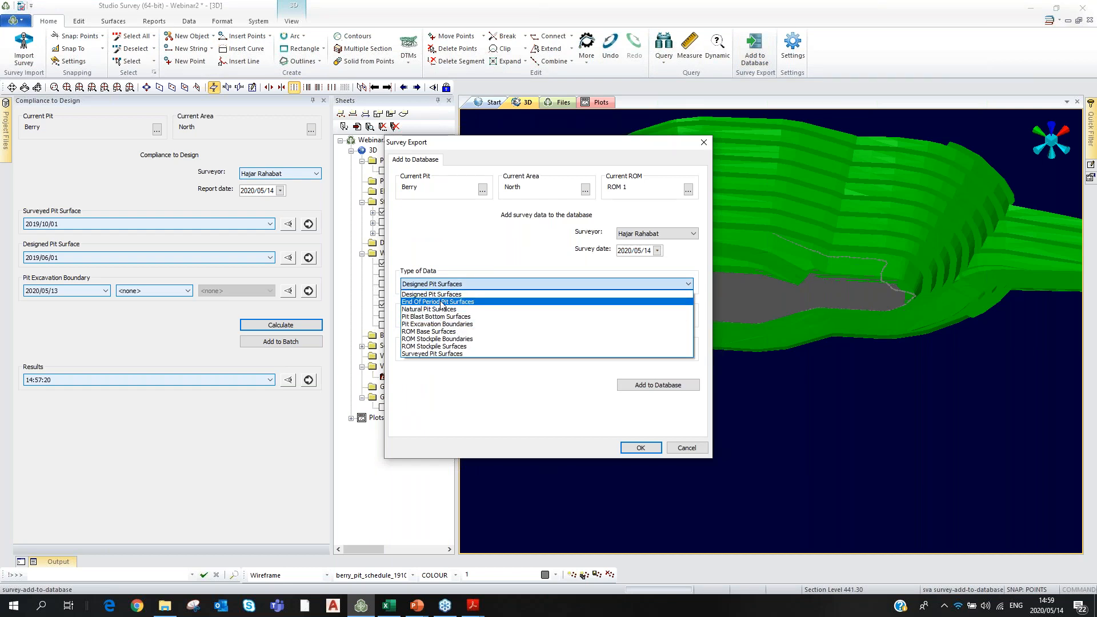
pyautogui.click(441, 302)
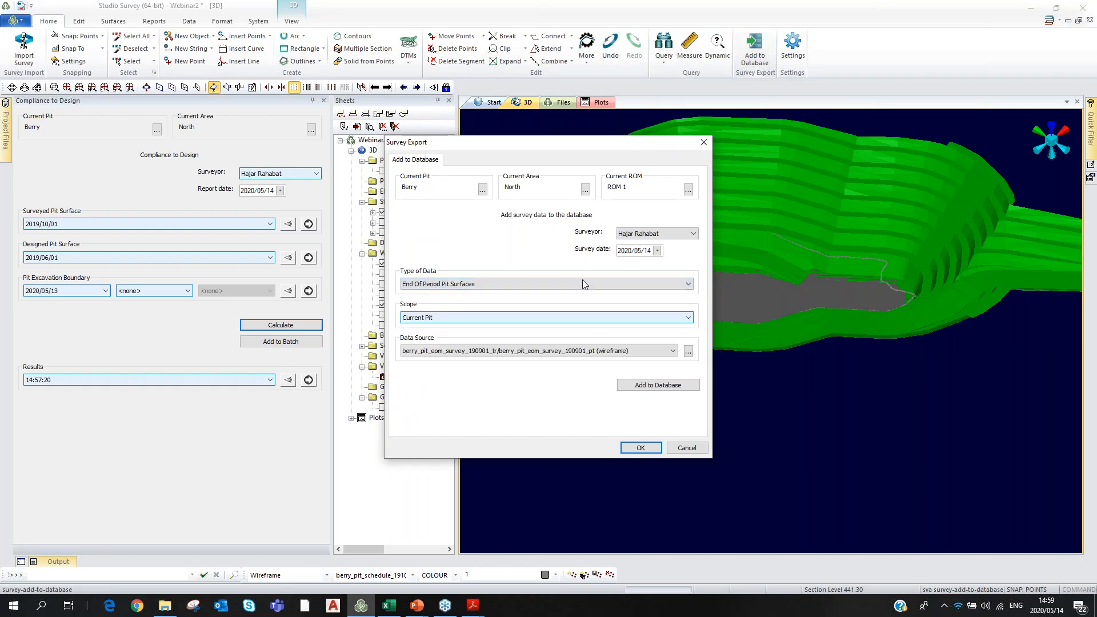
pyautogui.click(657, 250)
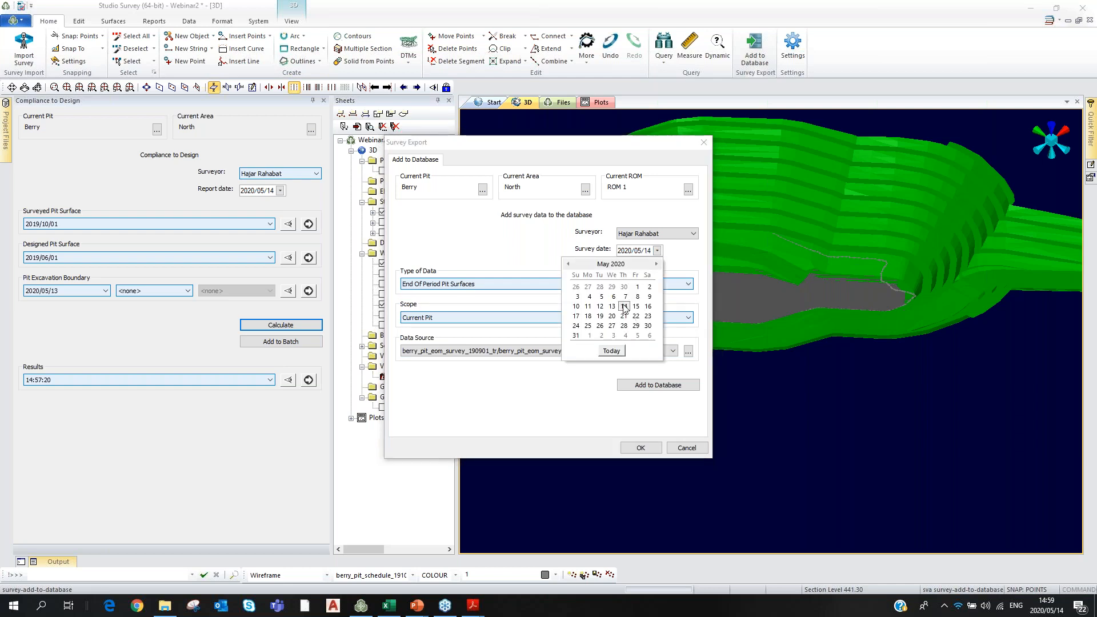
pyautogui.click(637, 287)
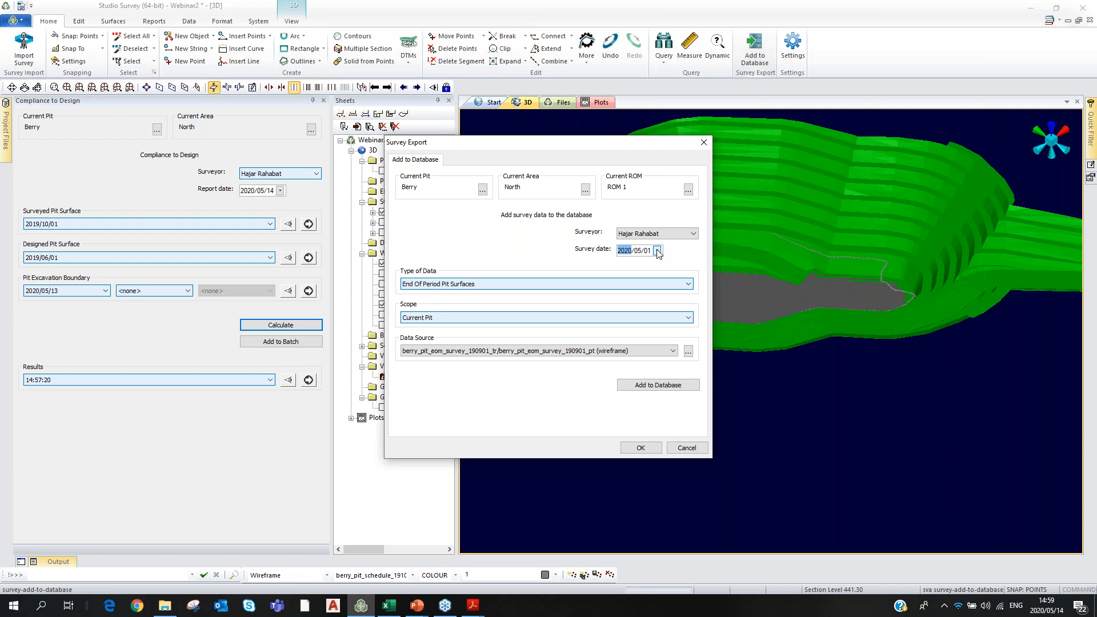
pyautogui.click(638, 250)
pyautogui.click(656, 250)
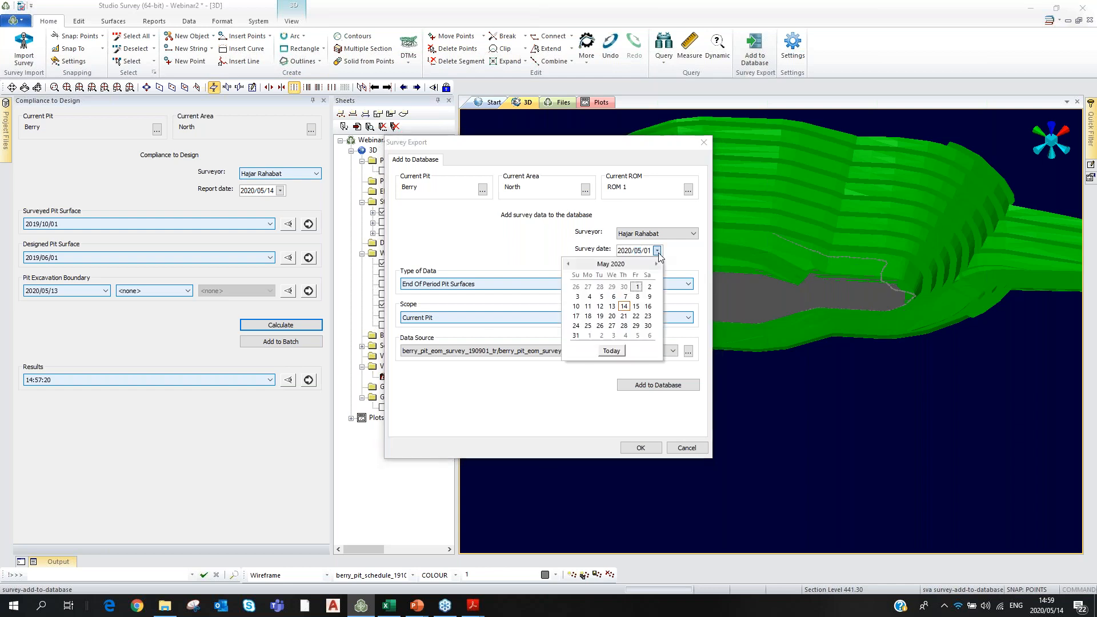
pyautogui.click(623, 308)
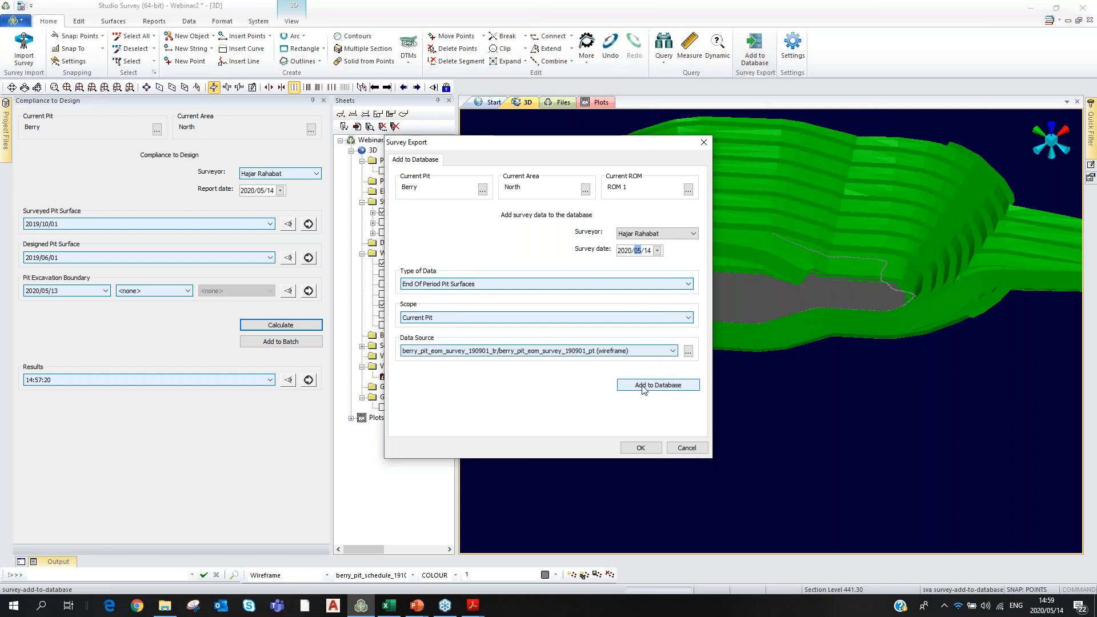
# Choose the berry_pit_schedule_191001 wireframe as source and add it to the database.
pyautogui.click(671, 351)
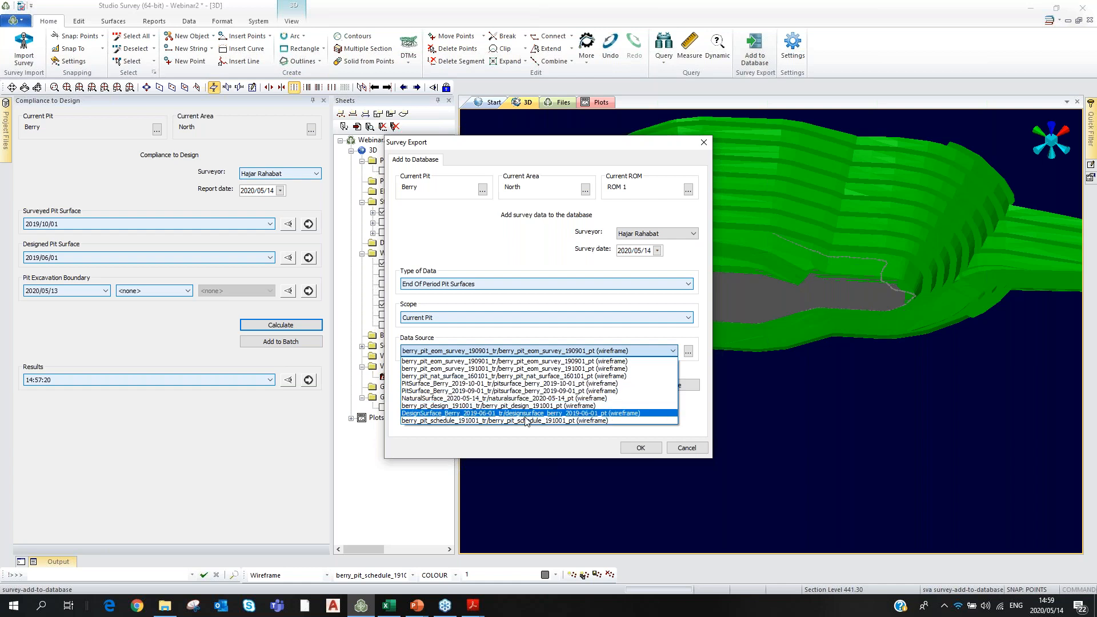
pyautogui.click(549, 420)
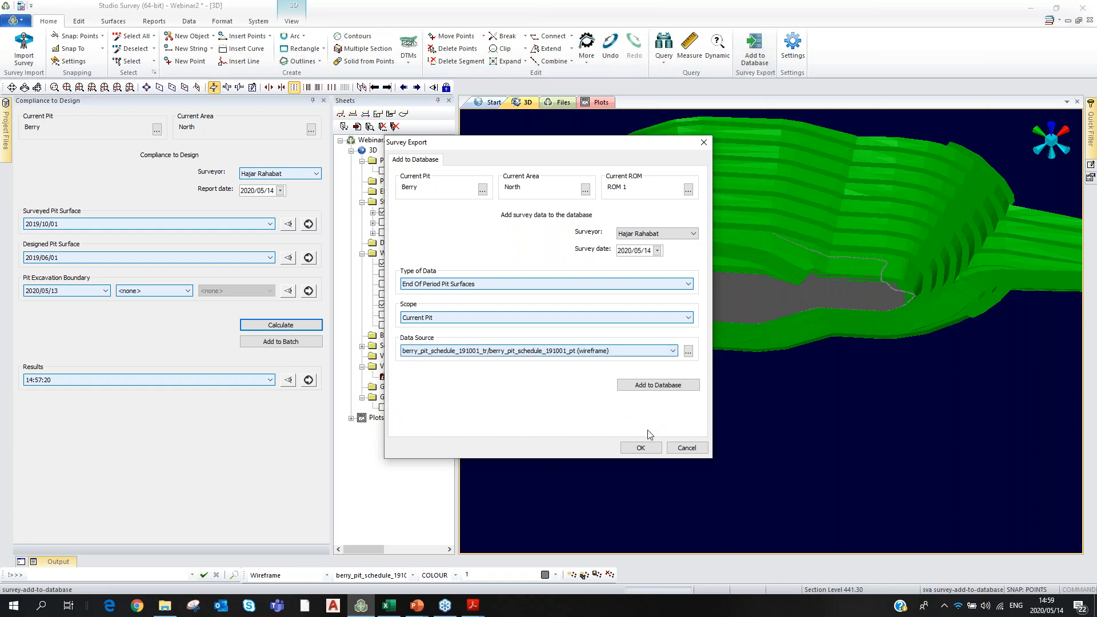
pyautogui.click(660, 392)
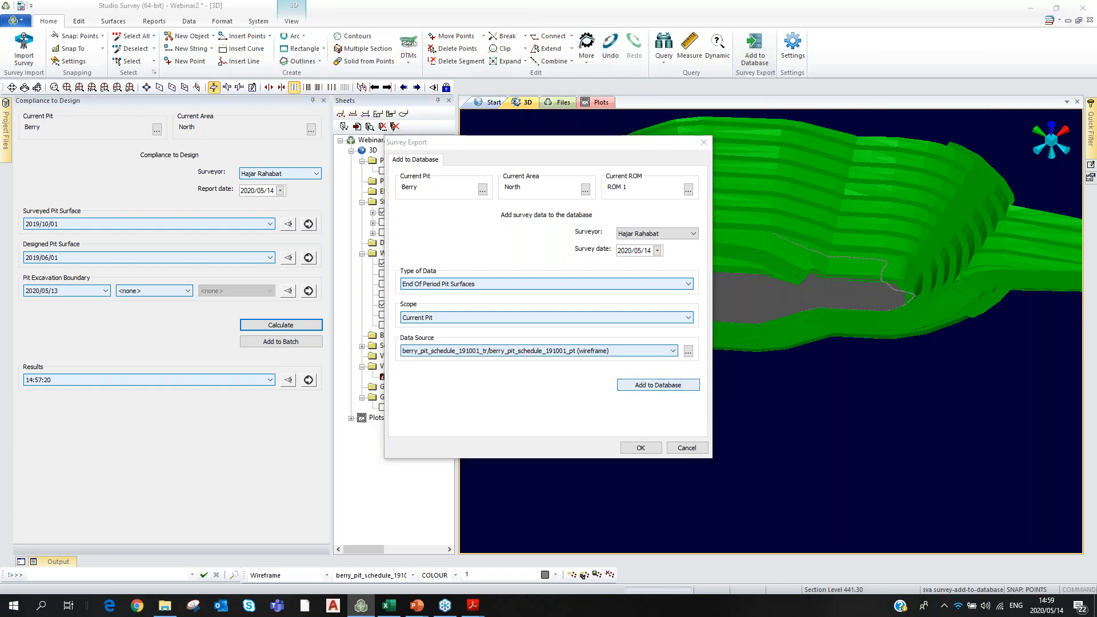
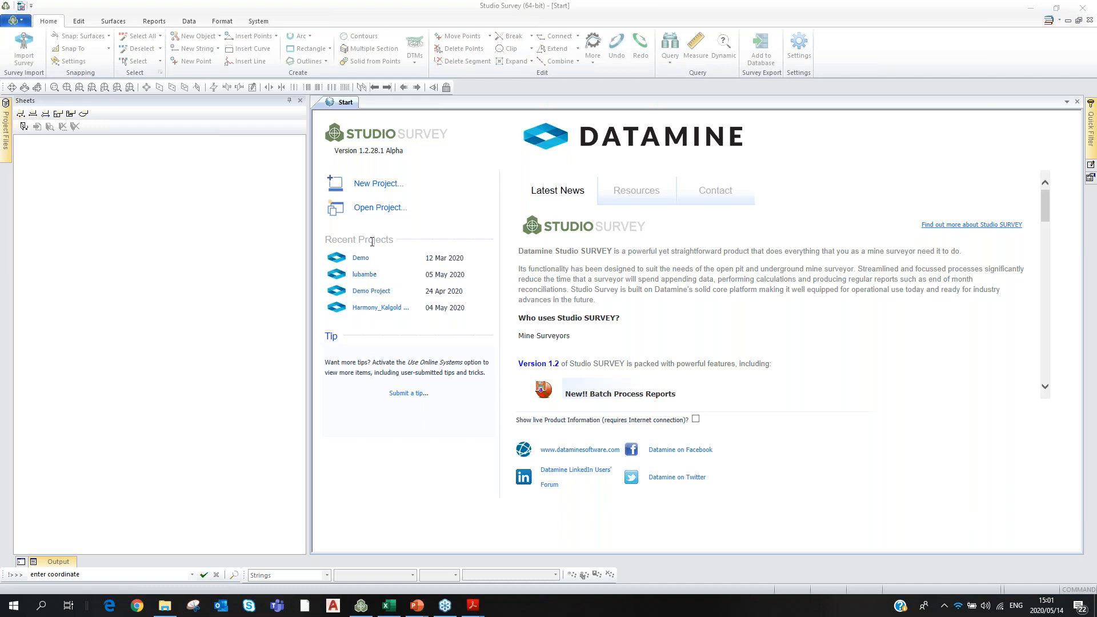
# Open the Webinar2.svproj project from C:\Database\Webinar2.
pyautogui.click(372, 211)
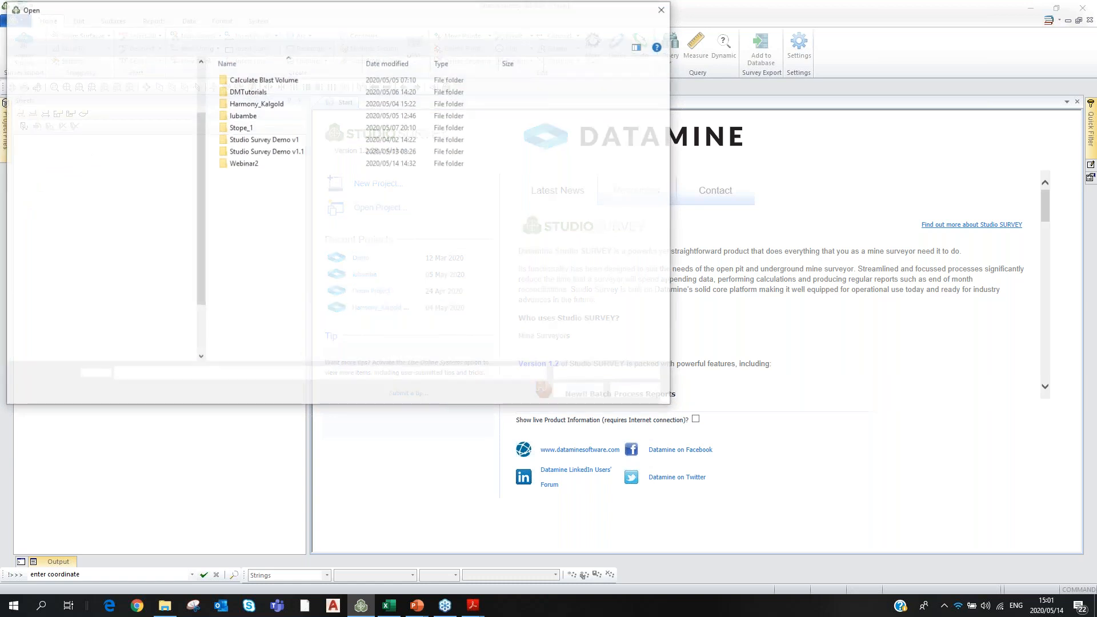
pyautogui.doubleClick(244, 164)
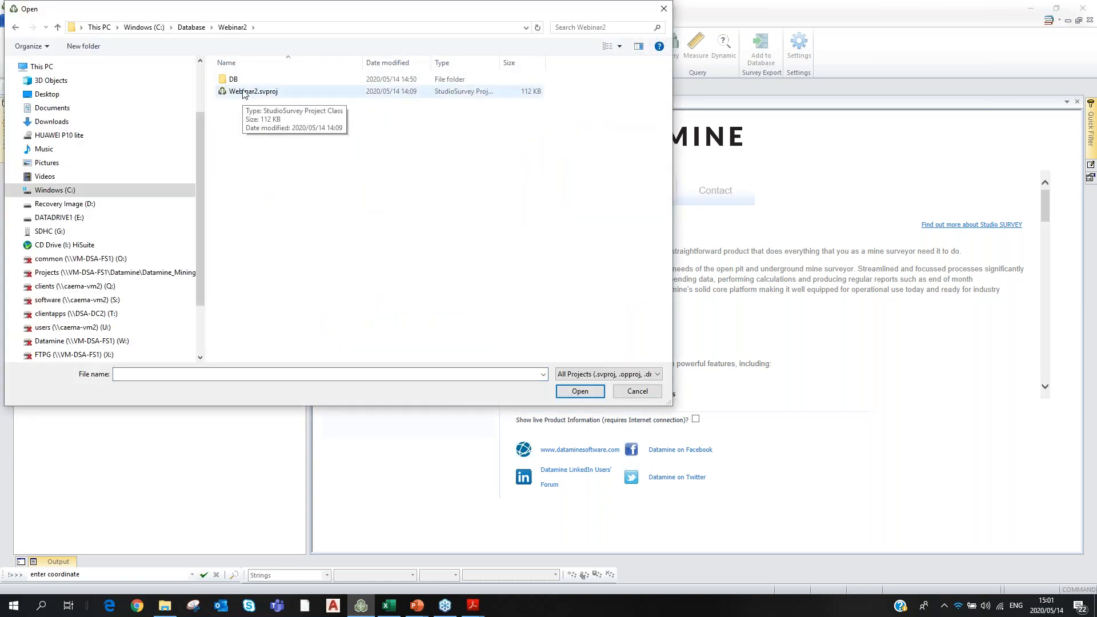
pyautogui.click(244, 92)
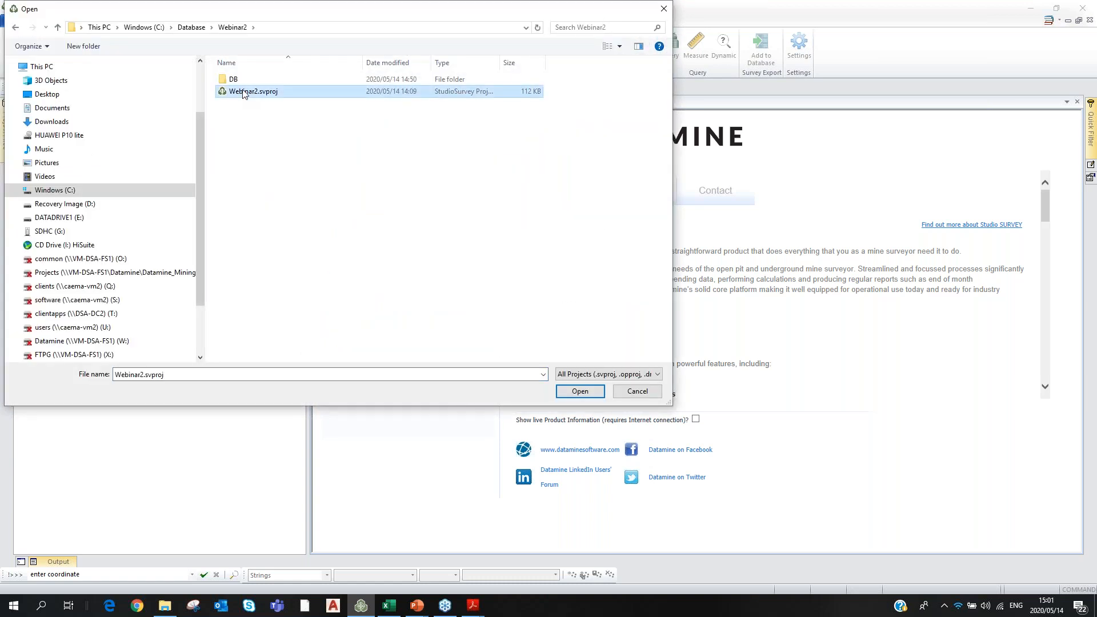
pyautogui.doubleClick(244, 93)
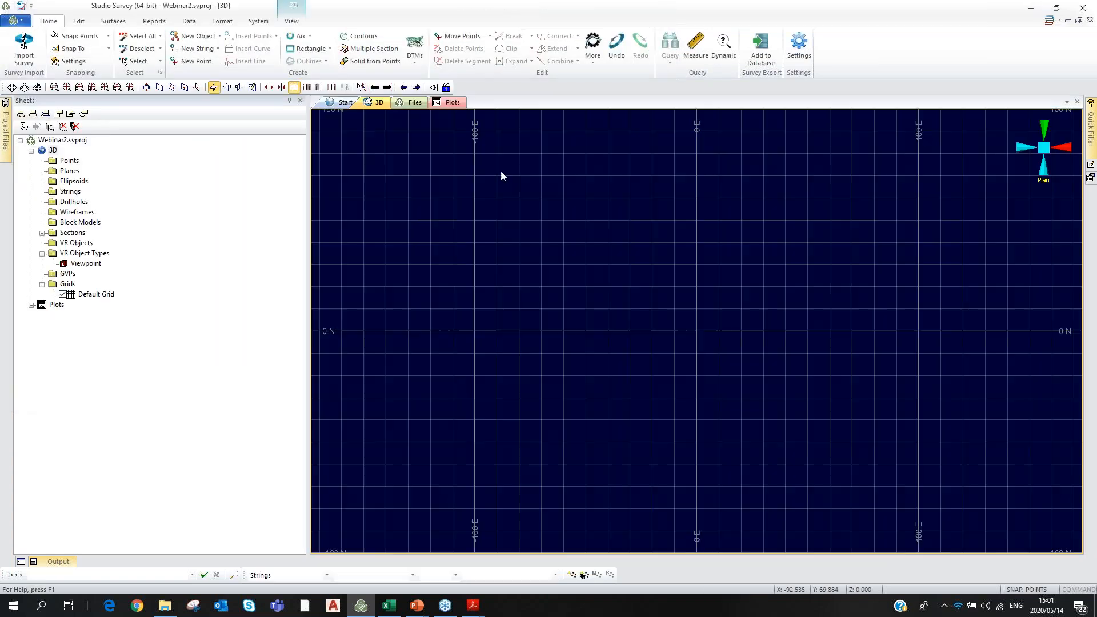
pyautogui.click(799, 48)
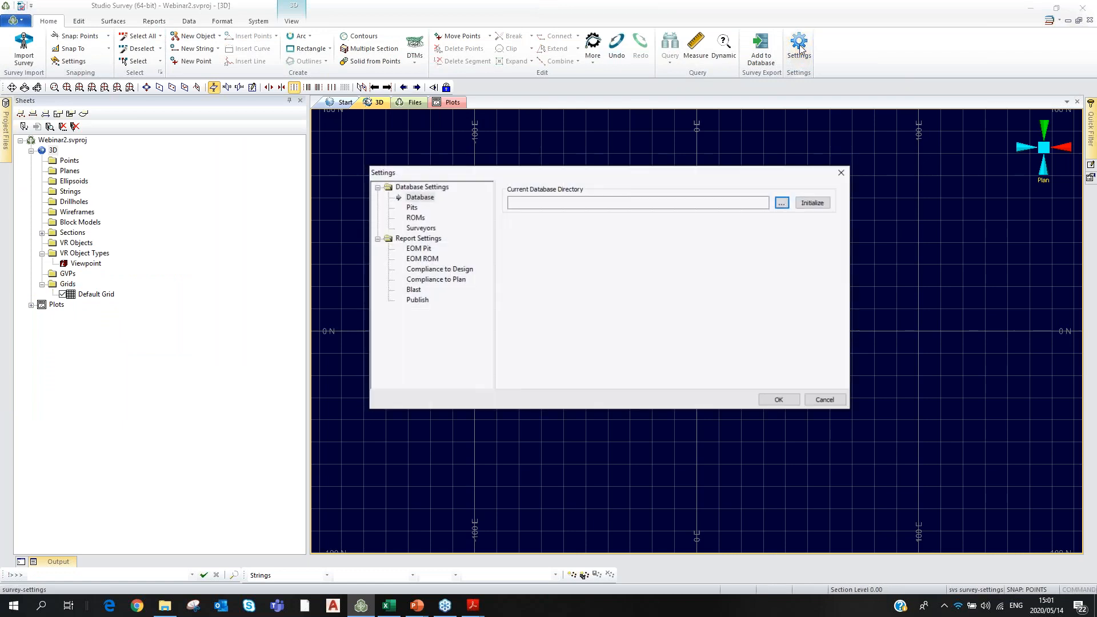
# Point the current database directory to C:\Database\Webinar2\DB and apply the settings.
pyautogui.click(782, 203)
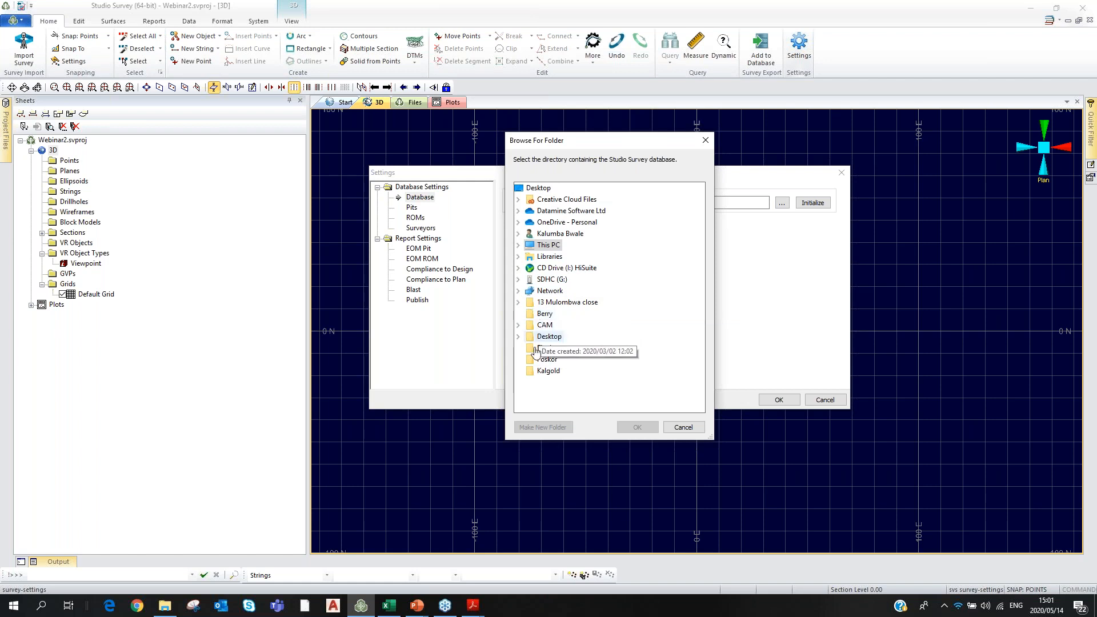
pyautogui.doubleClick(529, 246)
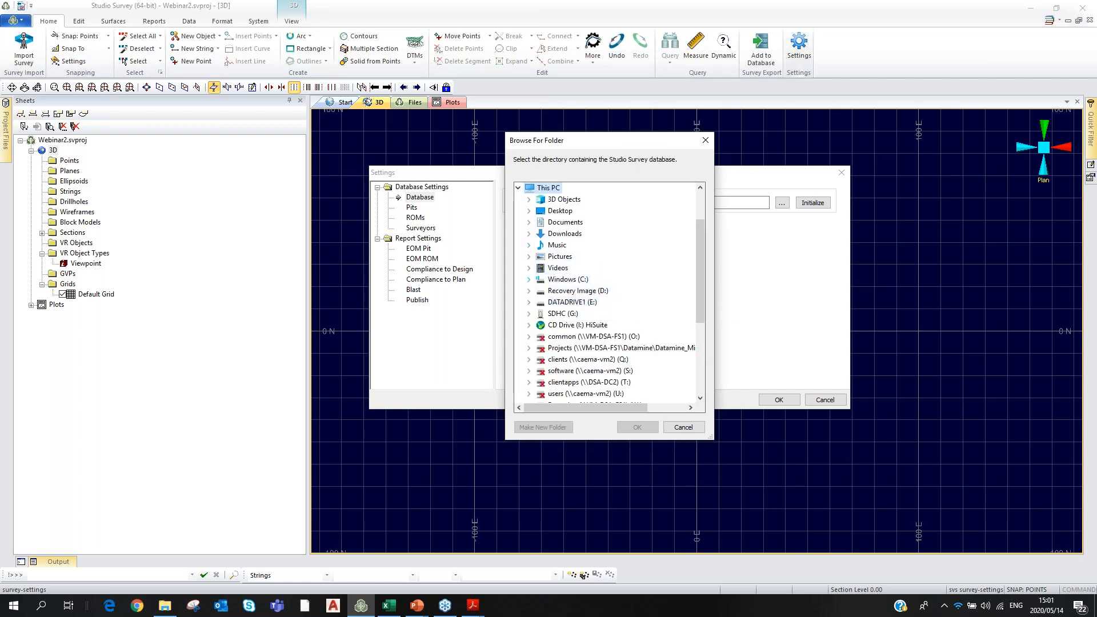
pyautogui.click(529, 280)
pyautogui.click(548, 292)
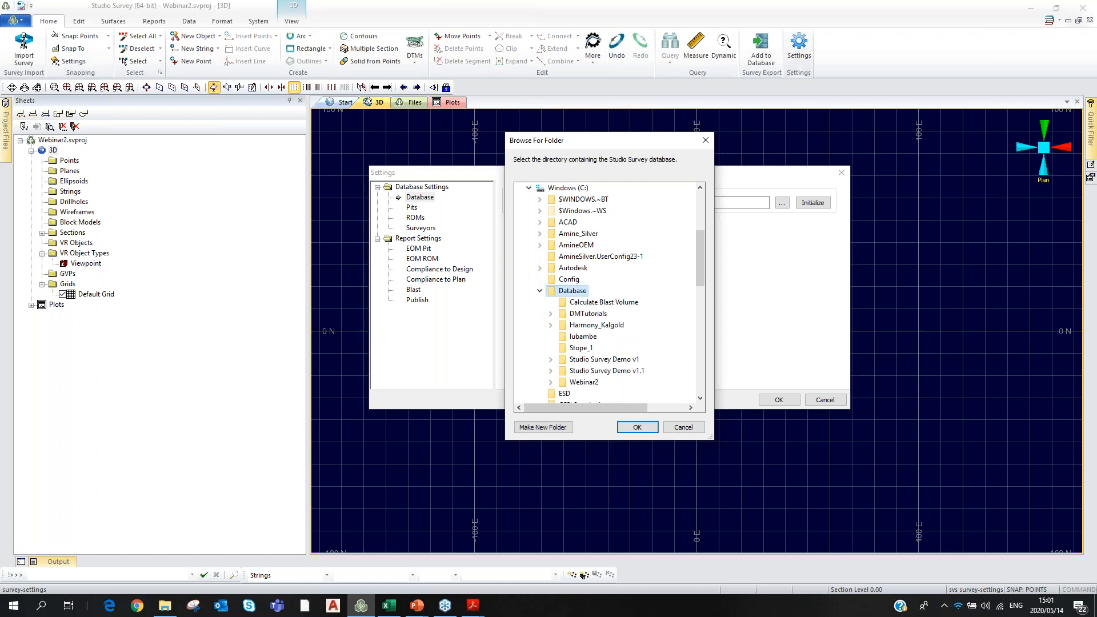
pyautogui.doubleClick(583, 383)
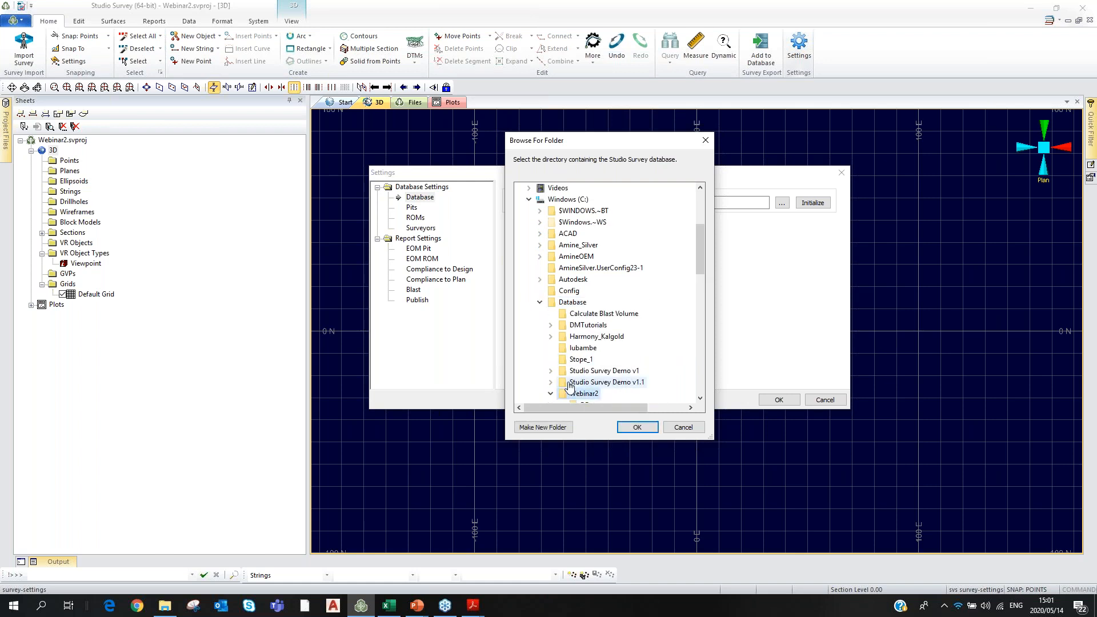
pyautogui.click(583, 404)
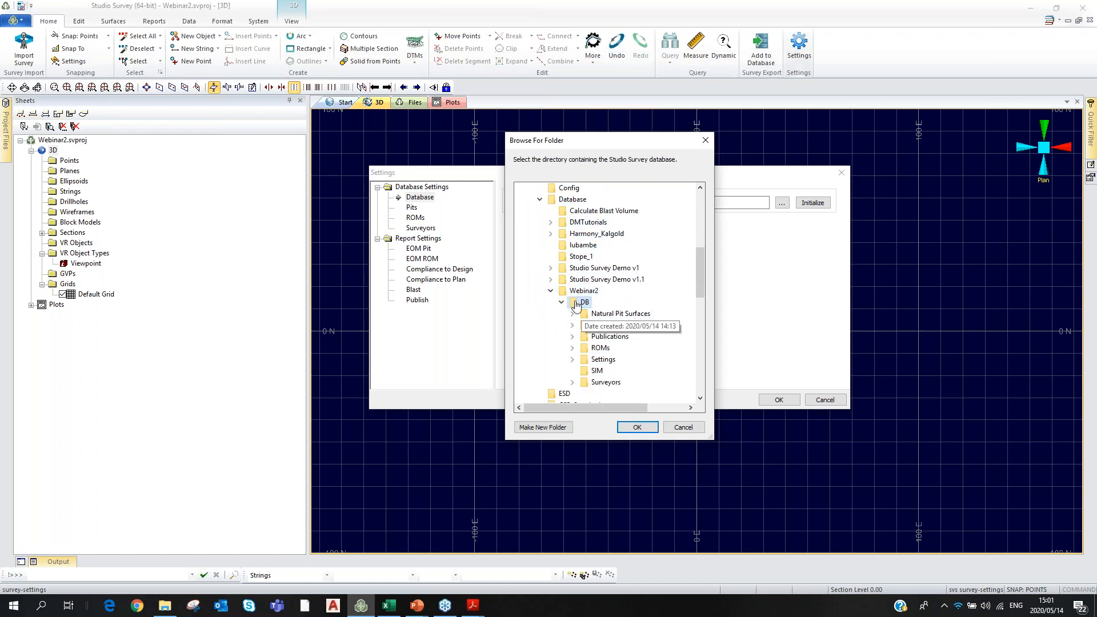
pyautogui.click(636, 427)
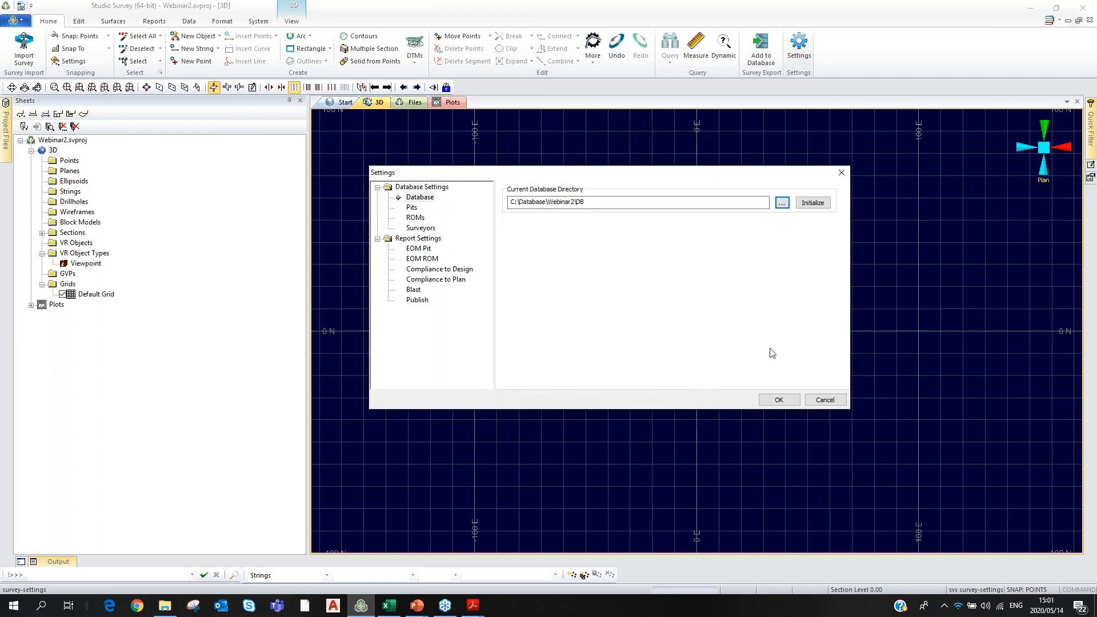
pyautogui.click(774, 400)
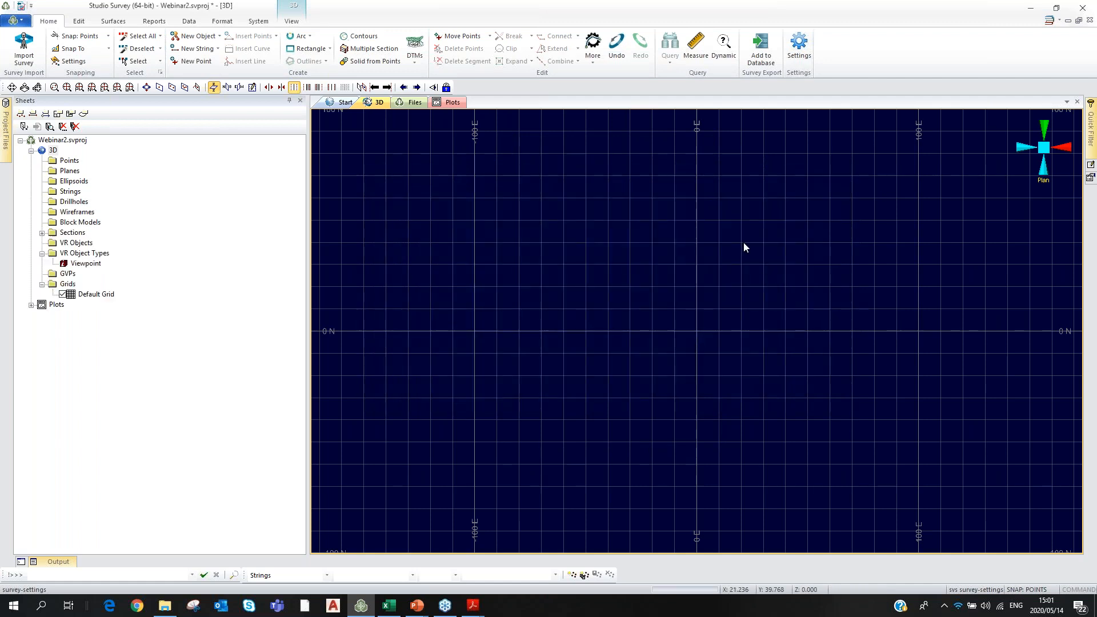
# Save the Webinar2 project and confirm its database directory is C:\Database\Webinar2\DB.
pyautogui.click(13, 20)
pyautogui.click(24, 73)
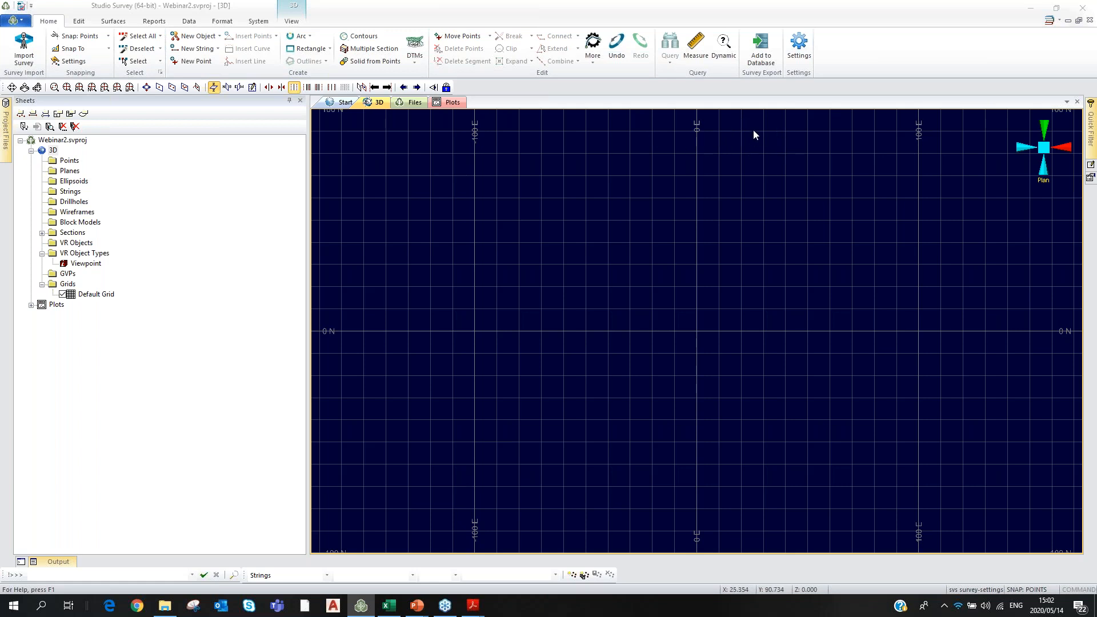
pyautogui.click(792, 54)
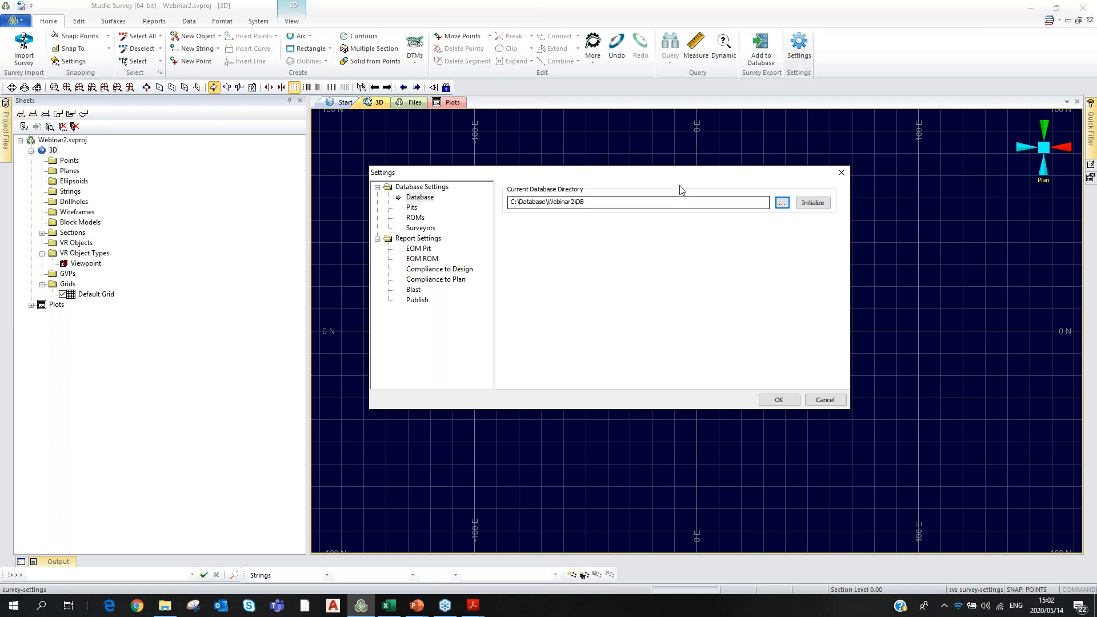
pyautogui.click(842, 173)
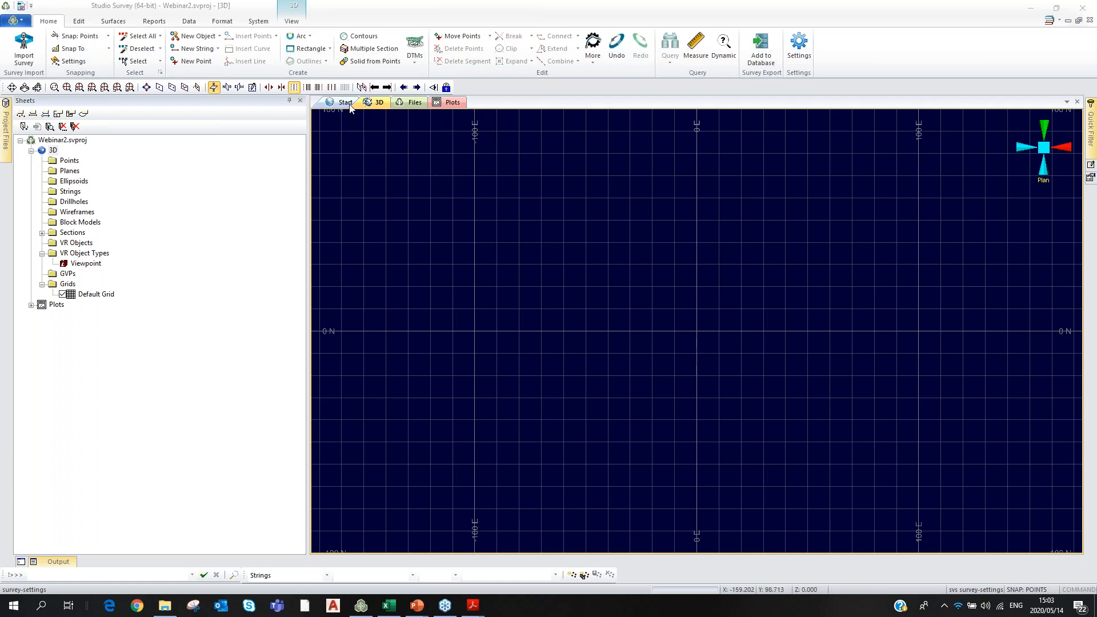
pyautogui.click(196, 87)
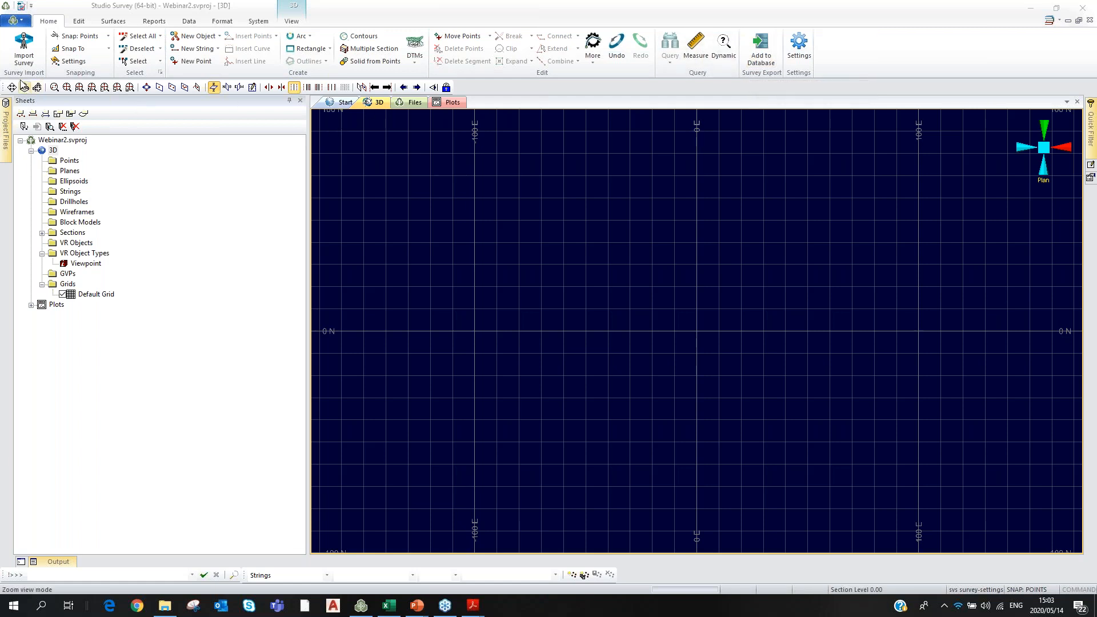
# Set up Compliance to Plan for Berry: preview the 2019/10/01 and 2020/05/14 surfaces, use boundary 2020/05/13.
pyautogui.click(153, 21)
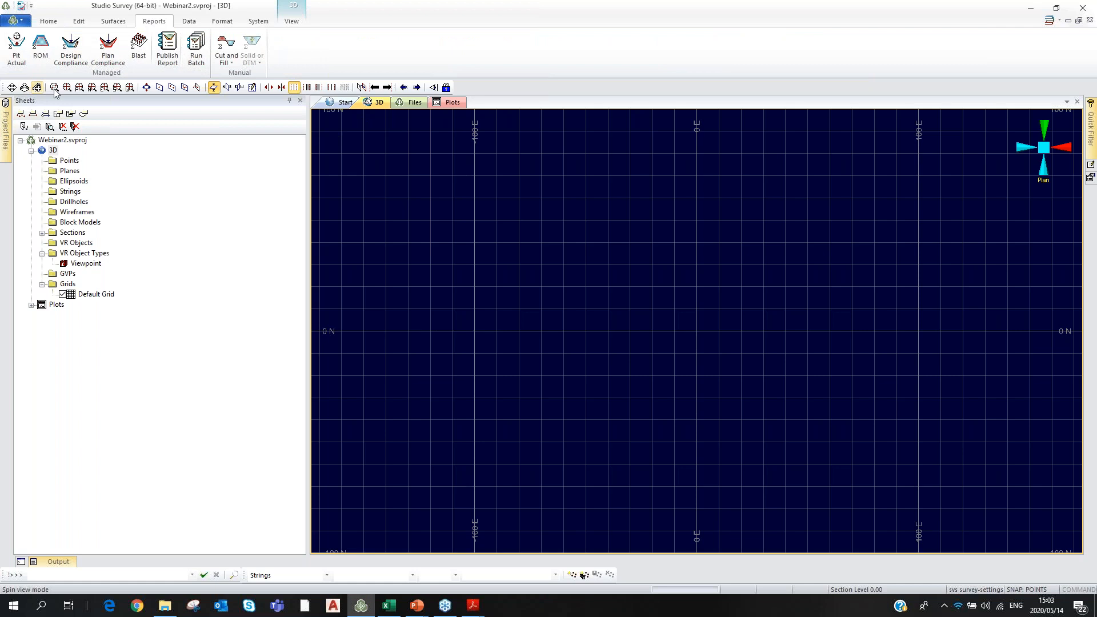
pyautogui.click(105, 51)
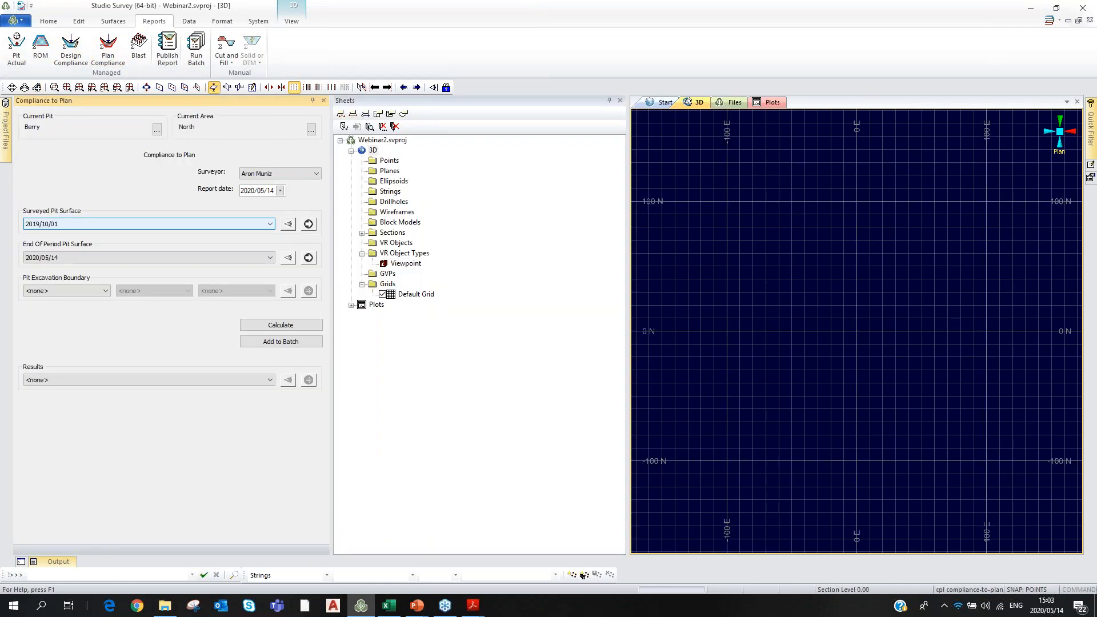
pyautogui.click(290, 226)
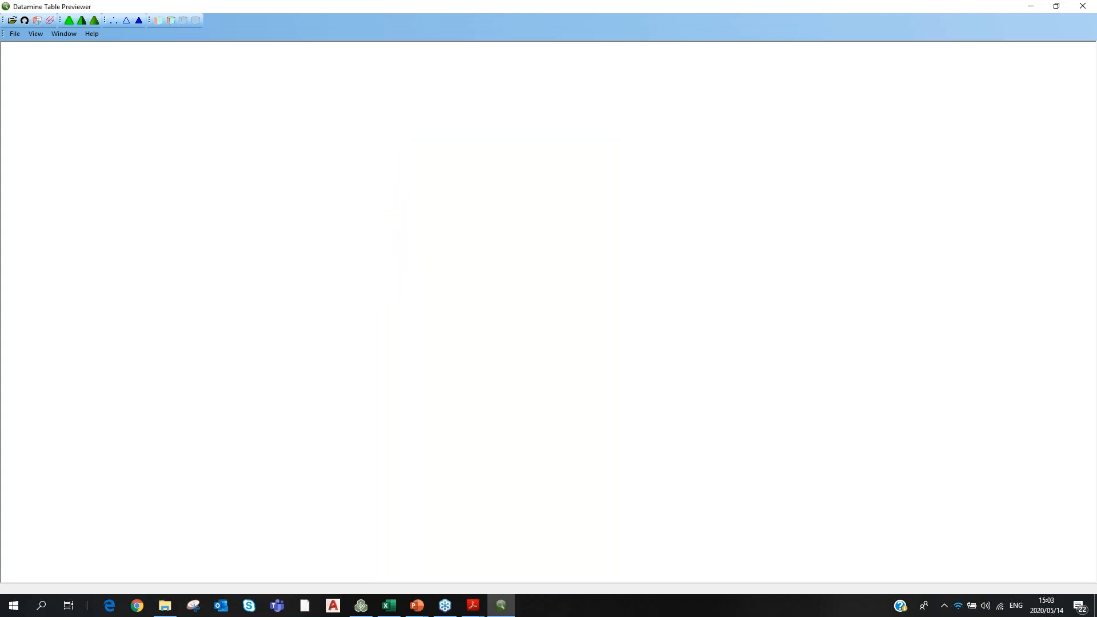
pyautogui.moveTo(543, 407); pyautogui.dragTo(568, 423)
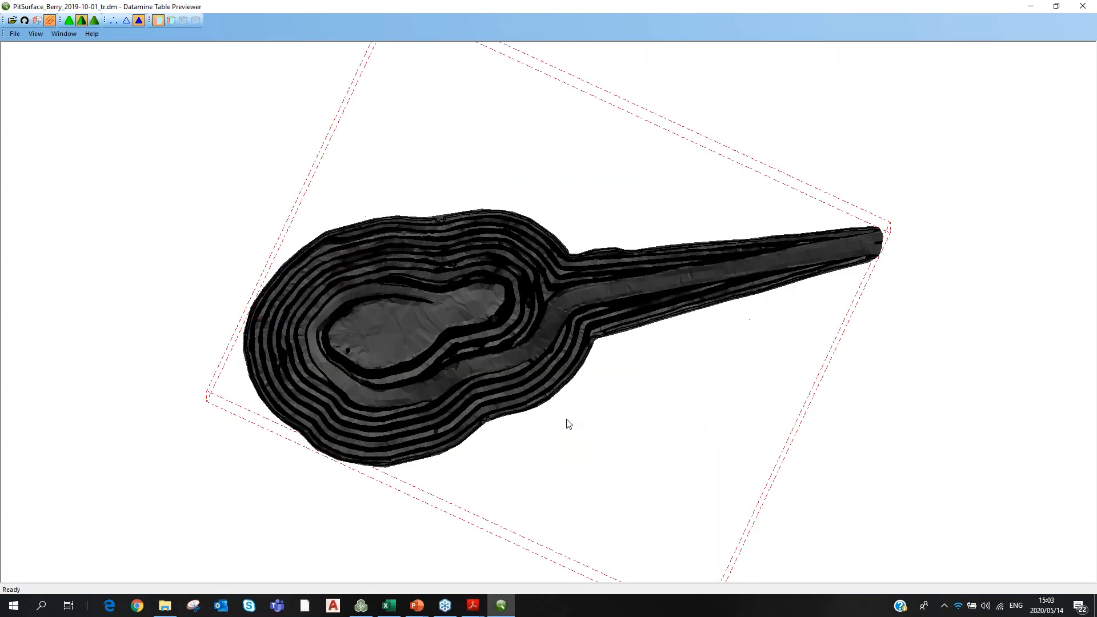
pyautogui.click(1085, 5)
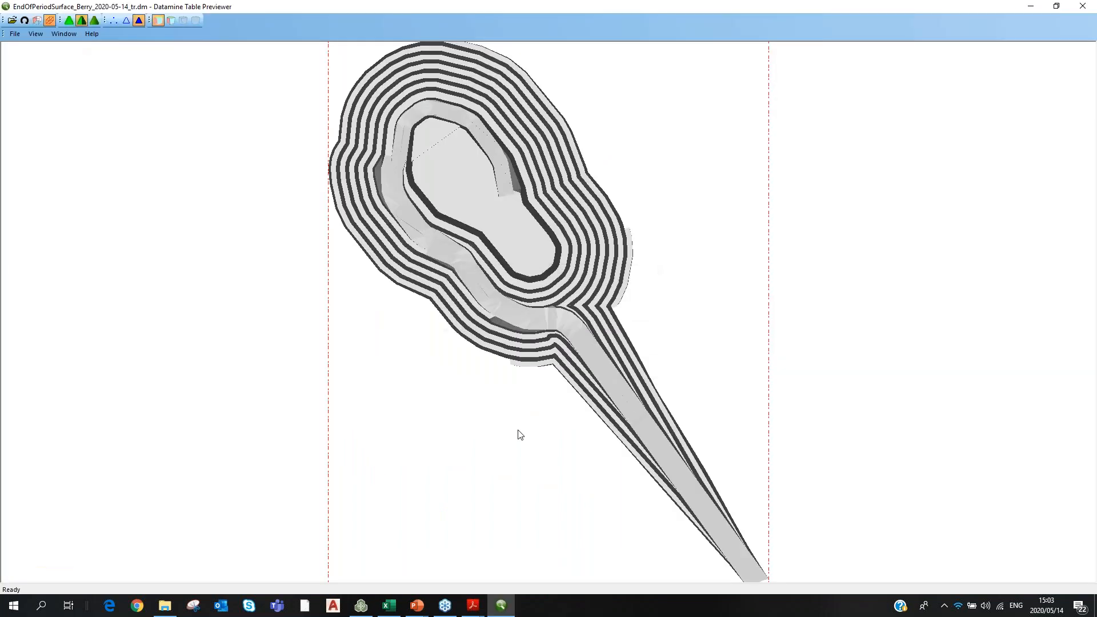
pyautogui.moveTo(519, 432); pyautogui.dragTo(515, 396)
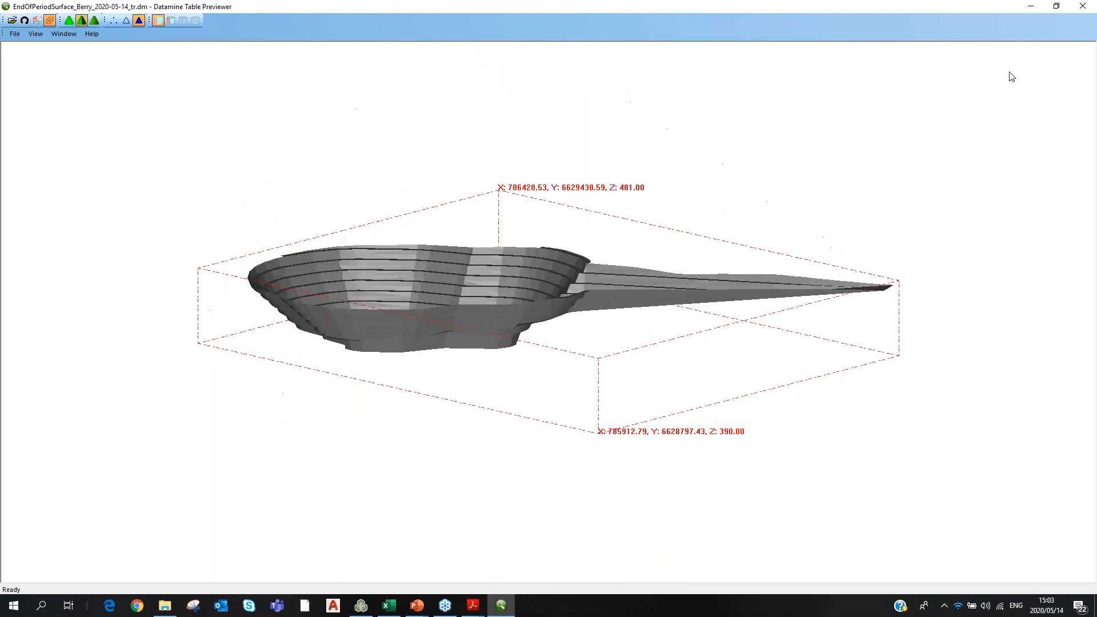
pyautogui.click(1085, 7)
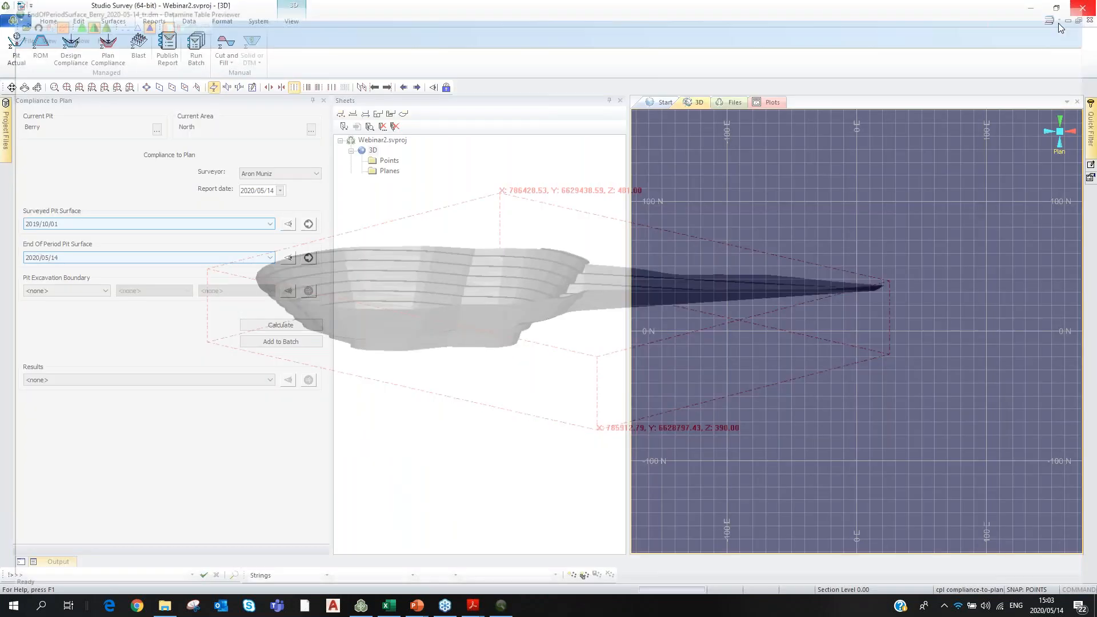
pyautogui.click(90, 291)
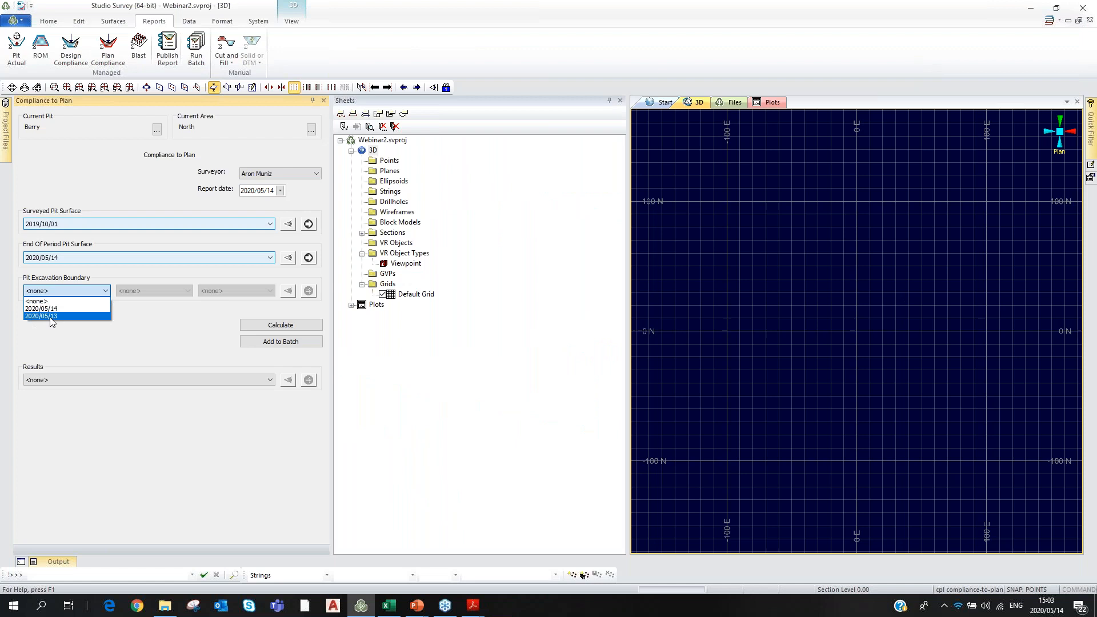
pyautogui.click(49, 317)
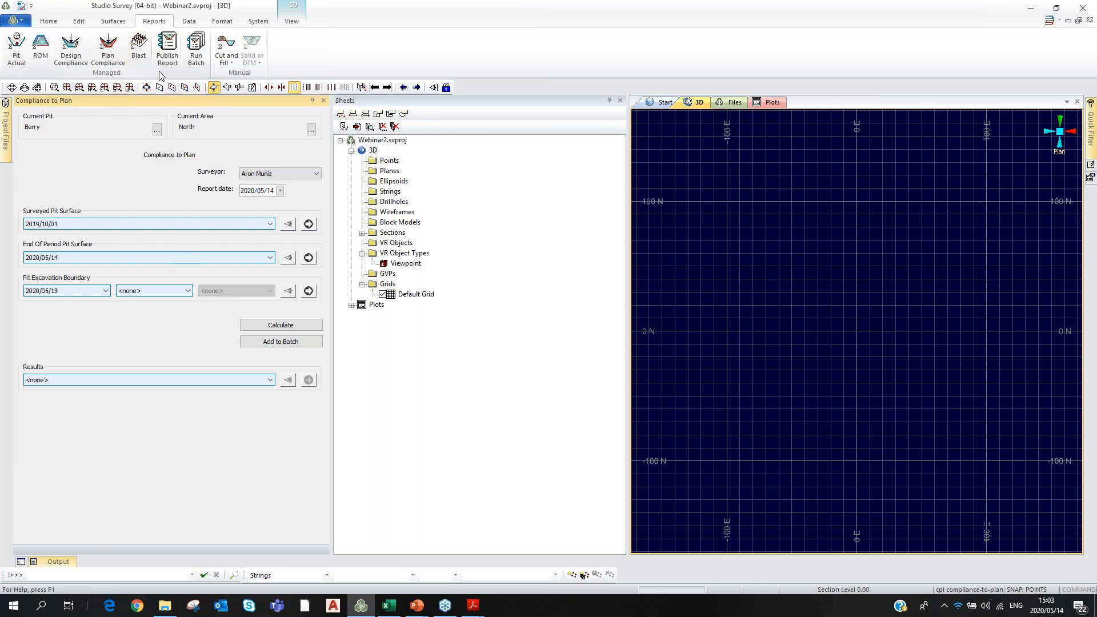
# Queue an EOM pit volume report with boundary 2020/05/13 and a different surveyor.
pyautogui.click(17, 55)
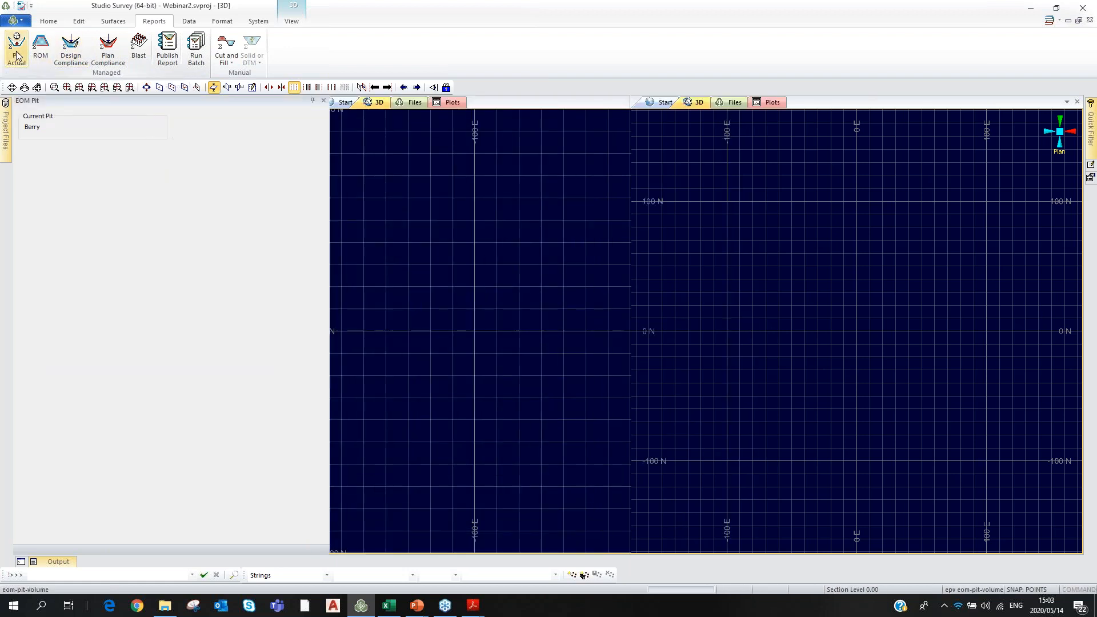
pyautogui.click(102, 325)
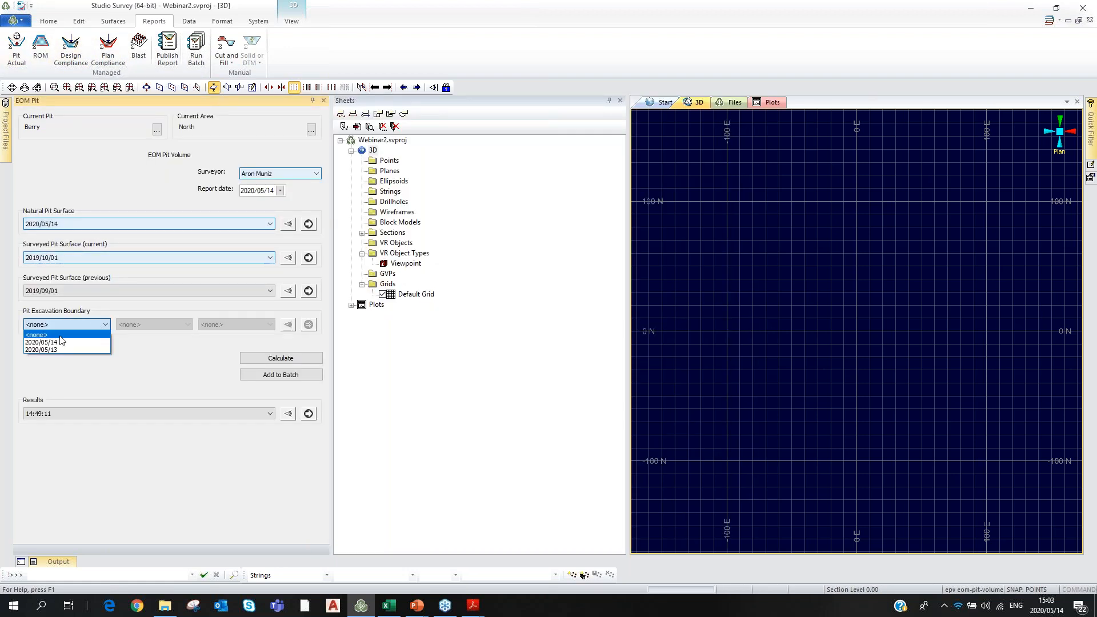
pyautogui.click(40, 351)
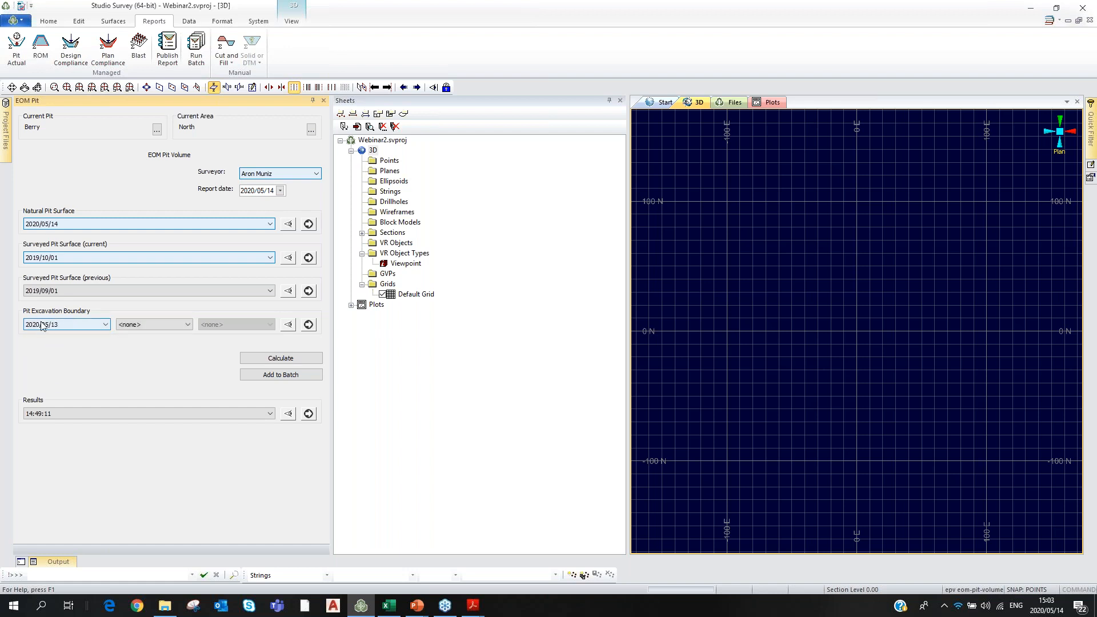
pyautogui.click(316, 173)
pyautogui.click(263, 192)
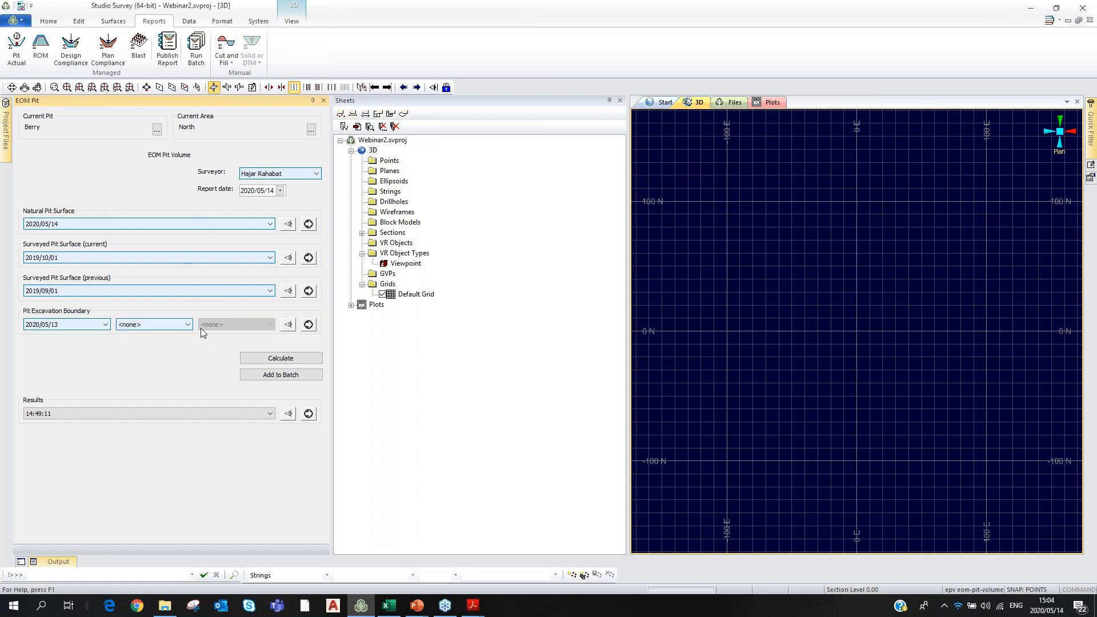
pyautogui.click(275, 376)
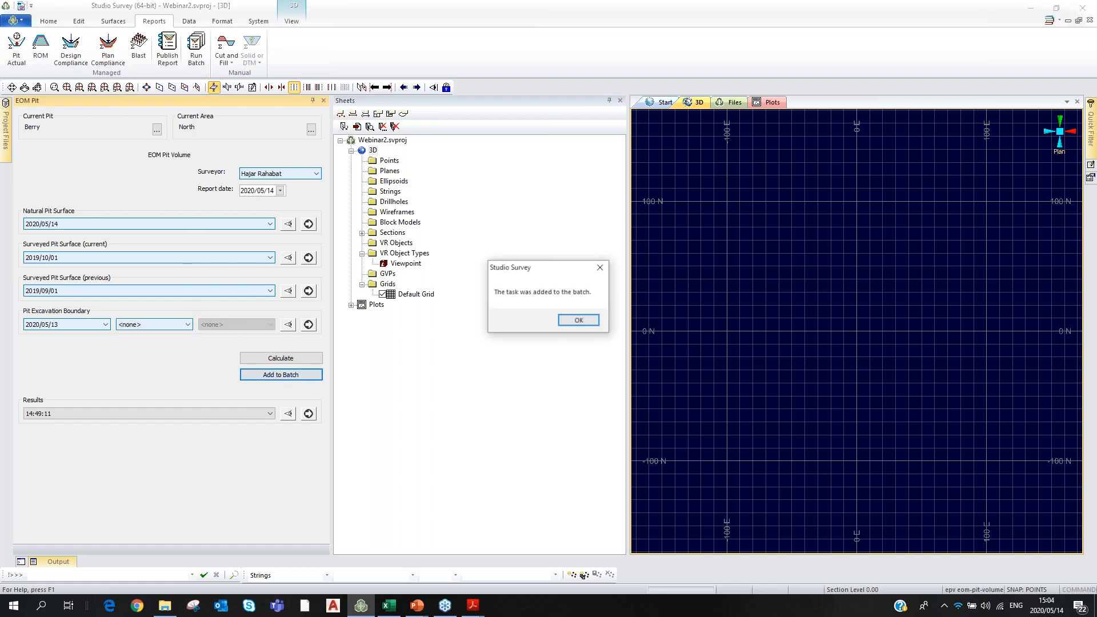
pyautogui.click(594, 320)
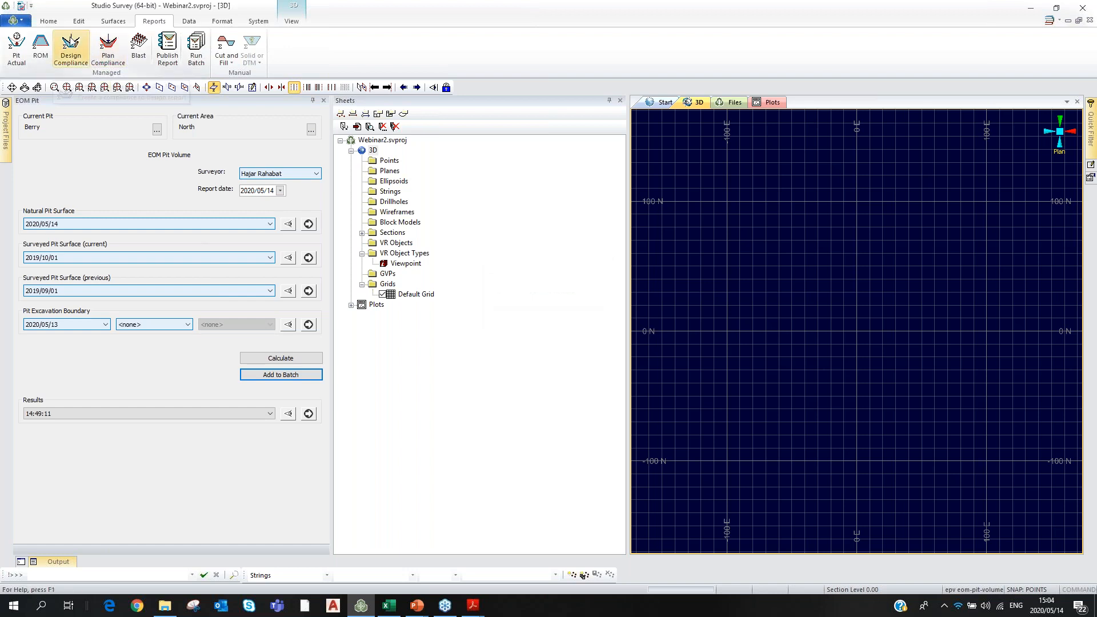
# Add a Compliance to Design report with the 2020/05/13 excavation boundary to the batch.
pyautogui.click(69, 43)
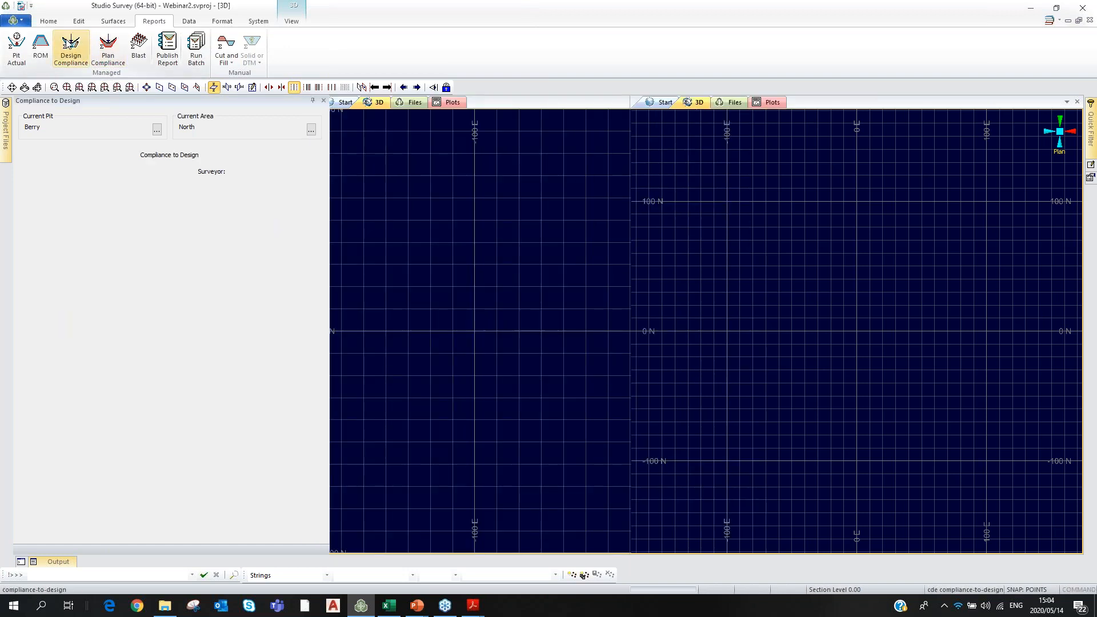
pyautogui.click(67, 291)
pyautogui.click(42, 318)
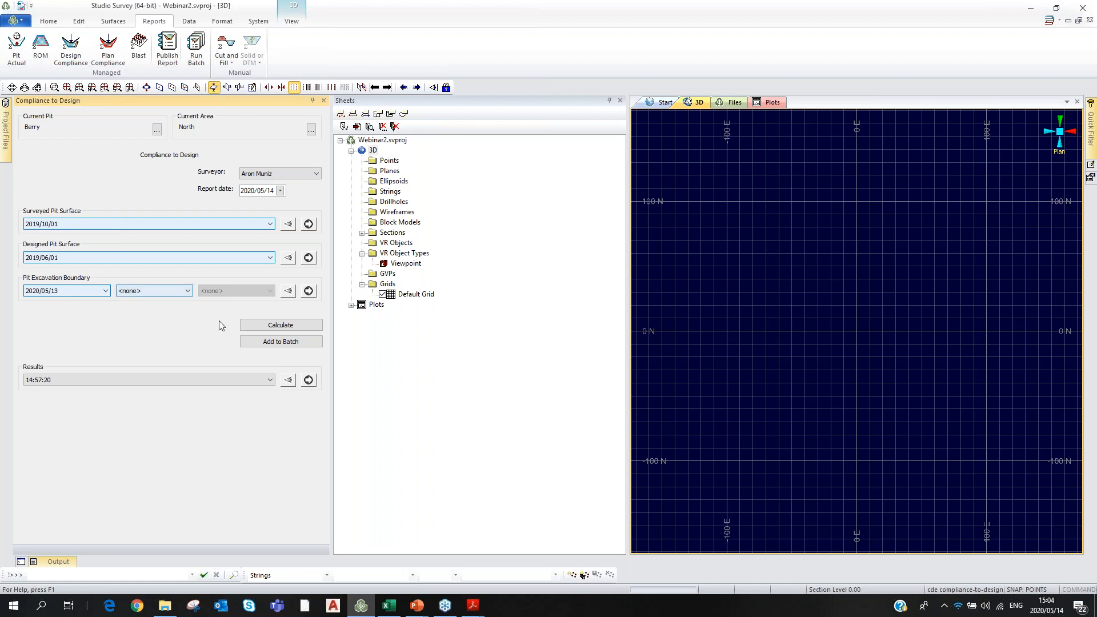
pyautogui.click(273, 341)
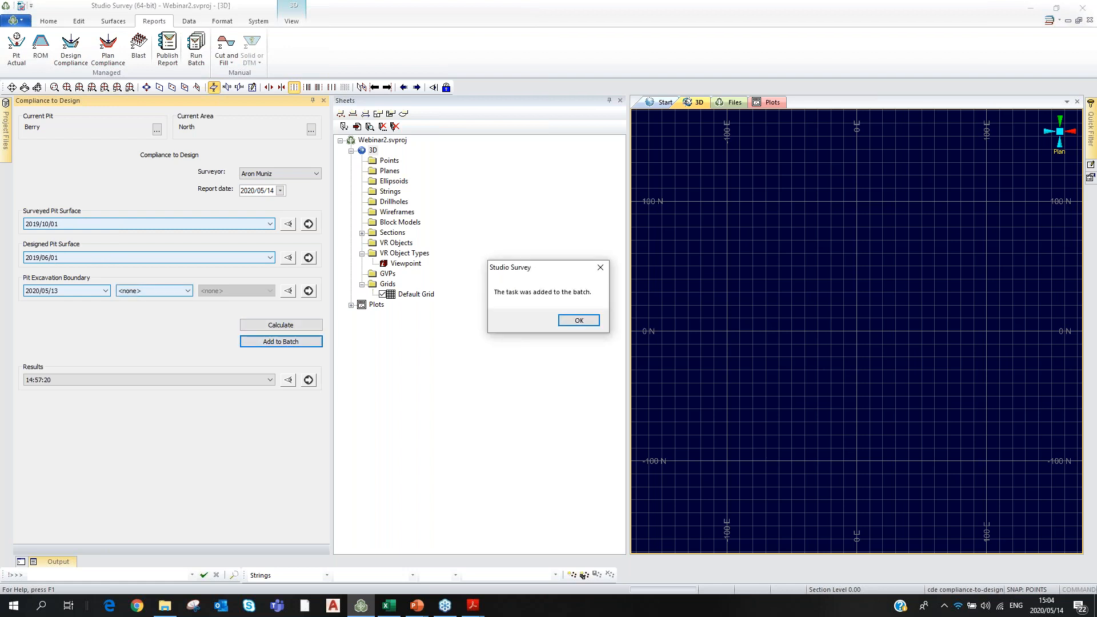
pyautogui.click(573, 321)
pyautogui.click(108, 49)
pyautogui.click(111, 46)
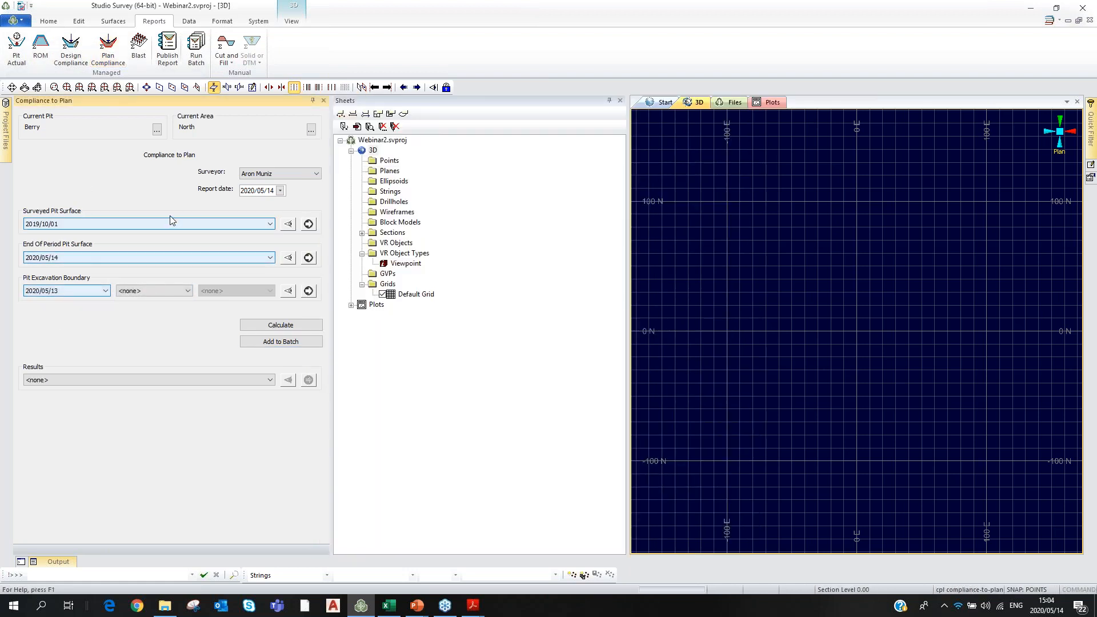
# Queue the Compliance to Plan report and calculate it, producing the 15:04:35 result.
pyautogui.click(281, 341)
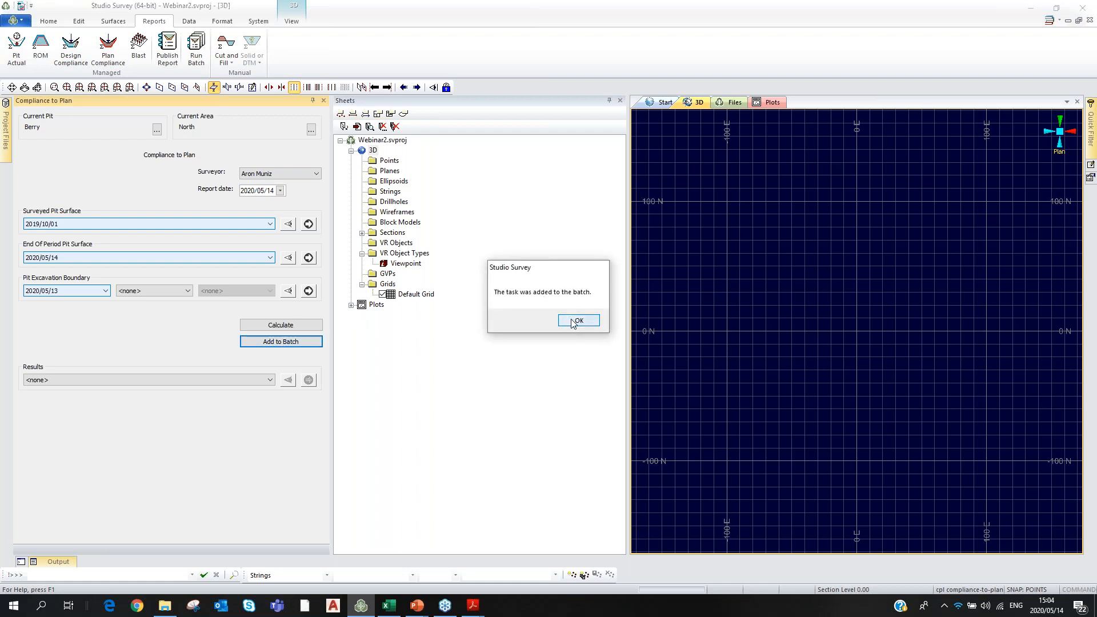
pyautogui.click(577, 320)
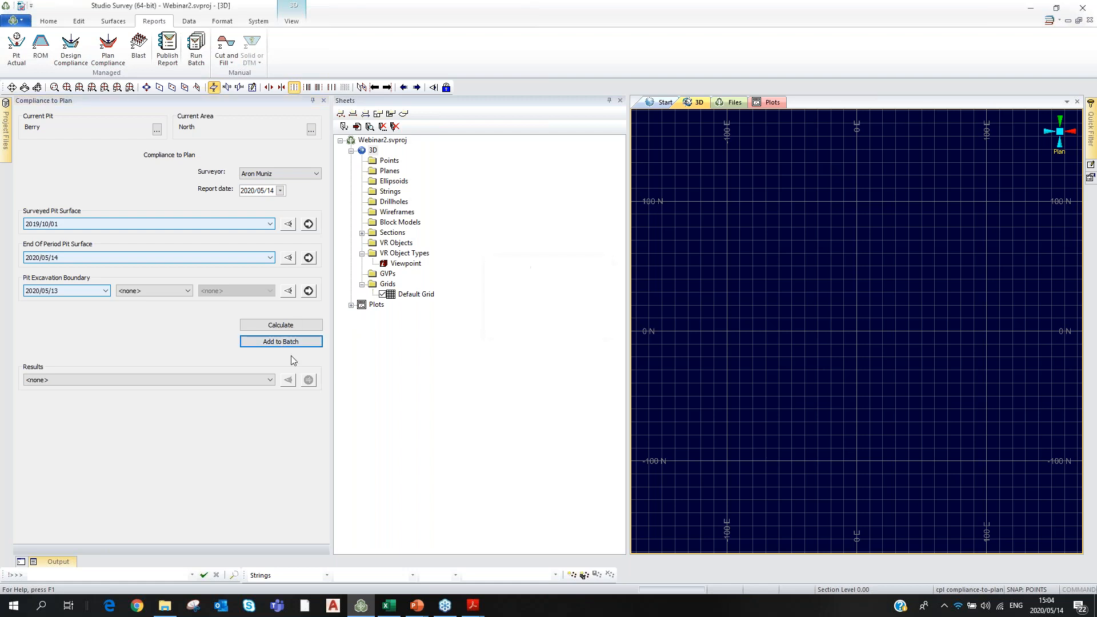
pyautogui.click(290, 326)
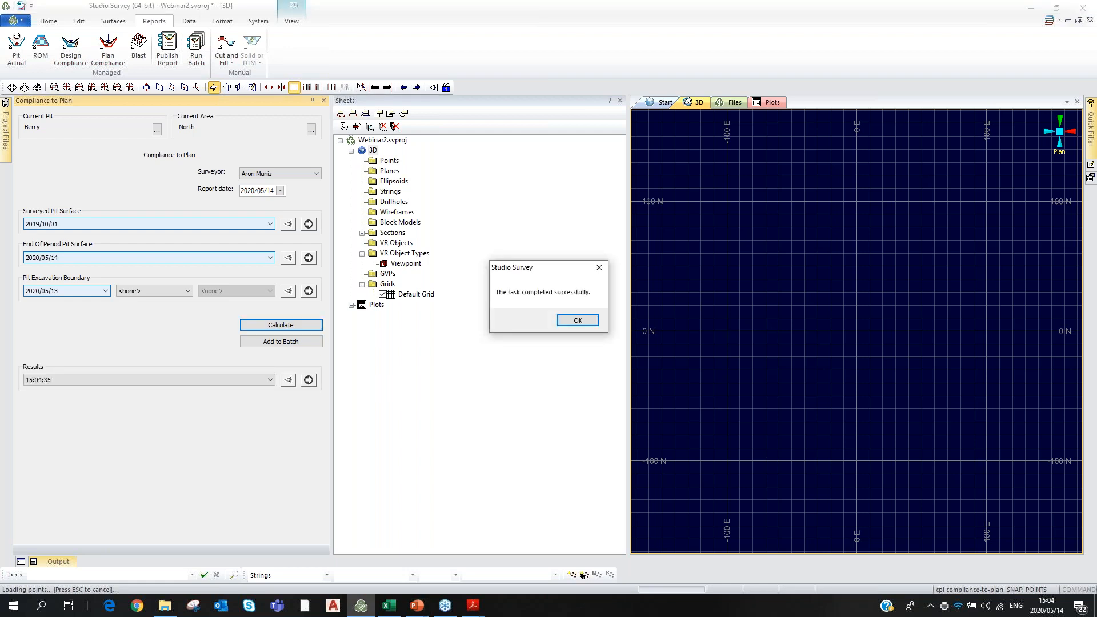
pyautogui.click(577, 321)
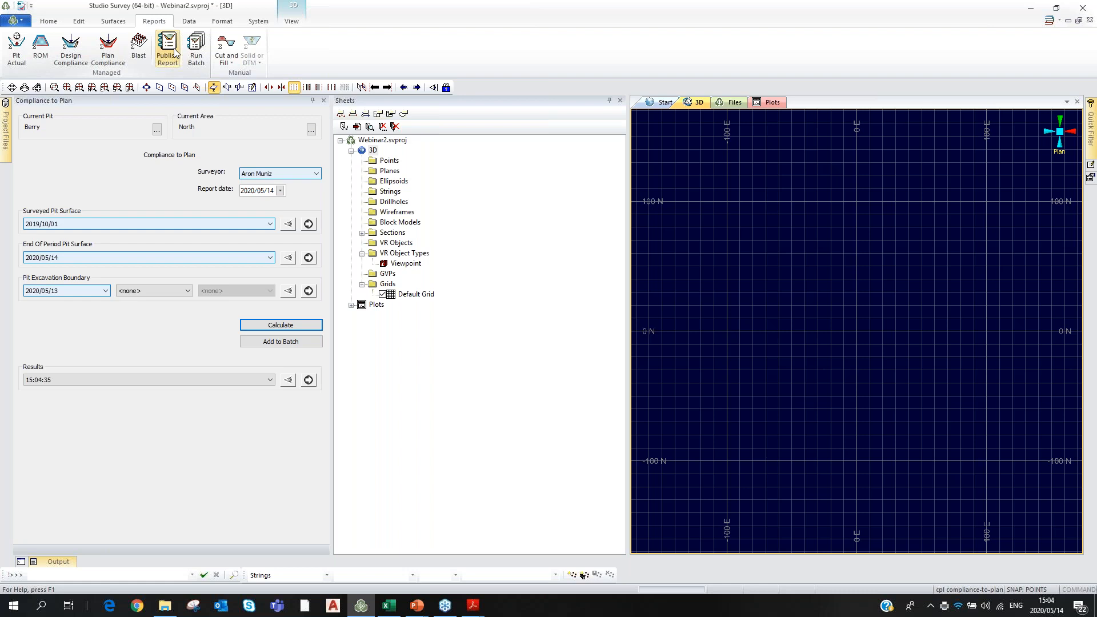
# Run all queued batch tasks and check that each one shows Succeeded.
pyautogui.click(195, 57)
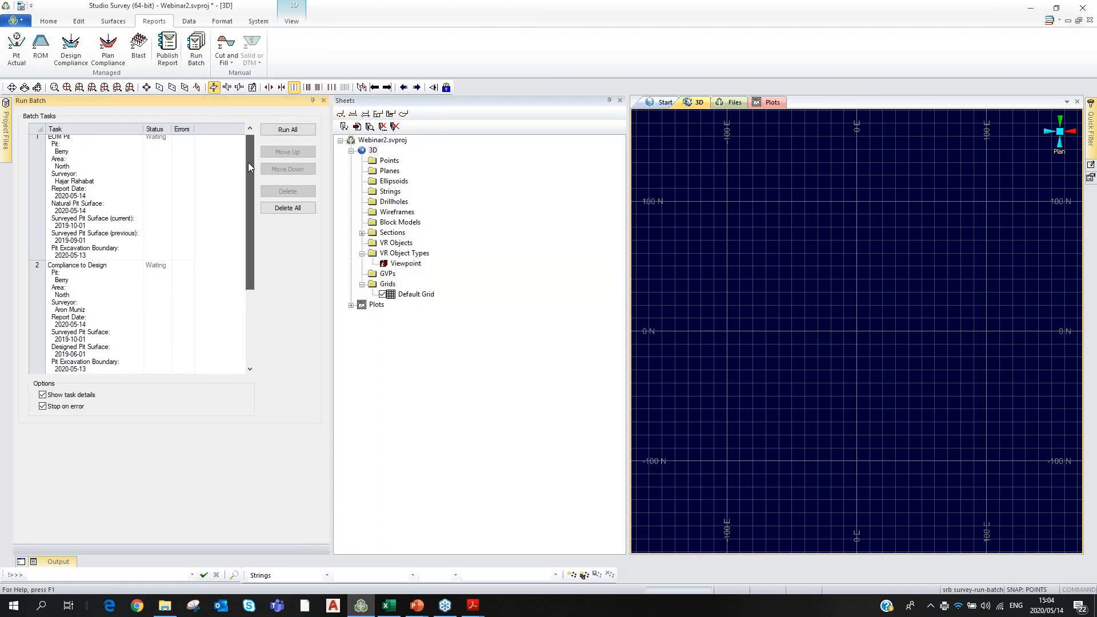
pyautogui.moveTo(248, 162)
pyautogui.mouseDown()
pyautogui.moveTo(230, 224)
pyautogui.moveTo(242, 160)
pyautogui.mouseUp()
pyautogui.click(289, 130)
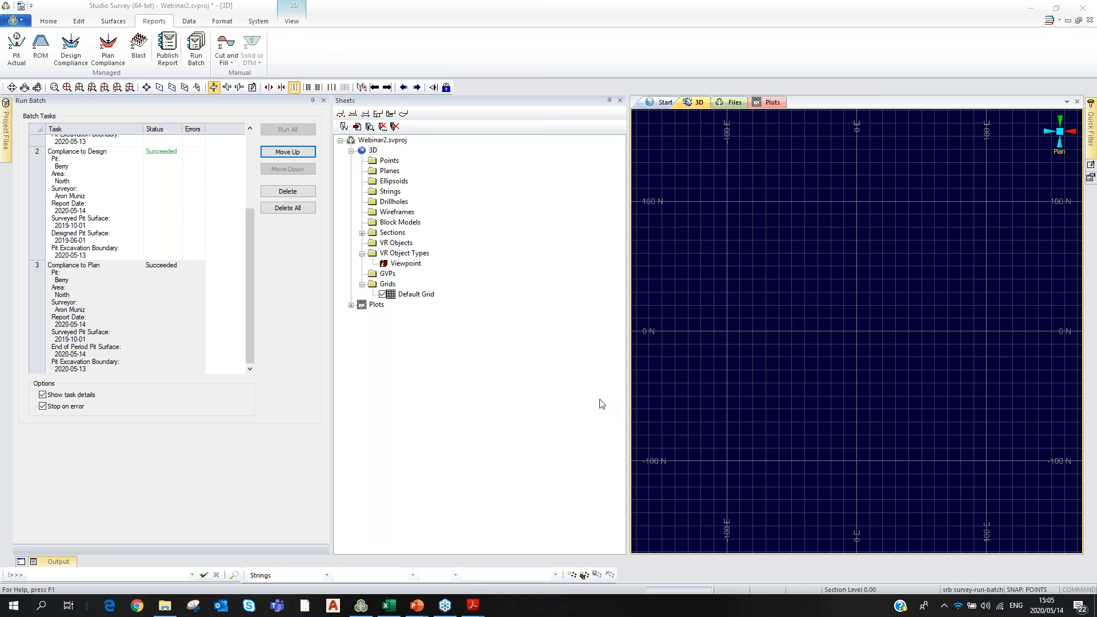
pyautogui.moveTo(245, 262); pyautogui.dragTo(236, 285)
# Keep EOM pit and Compliance to Plan results, excluding the EOM ROM and Blasts sections.
pyautogui.click(168, 49)
pyautogui.click(26, 207)
pyautogui.click(27, 307)
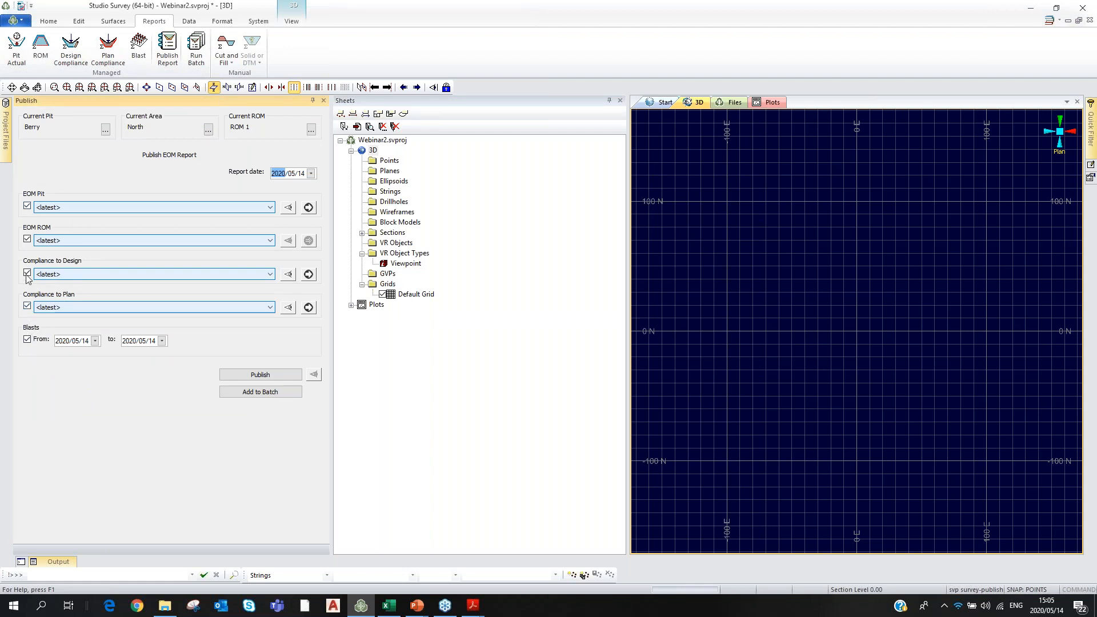
pyautogui.click(27, 239)
pyautogui.click(27, 339)
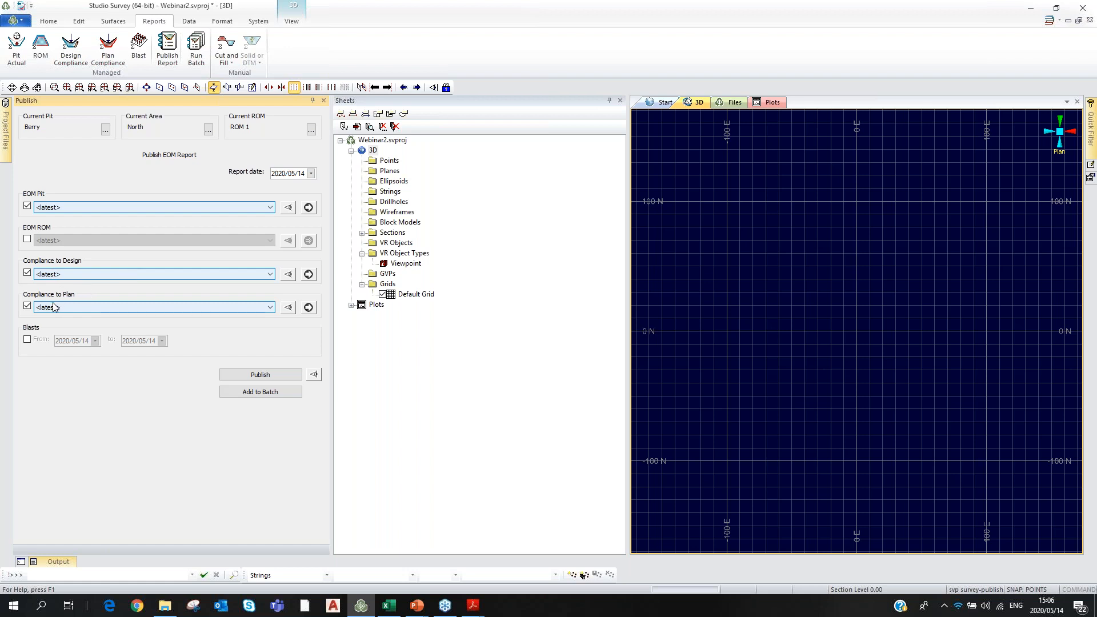
# Publish the report, overwriting the existing one, and republish with report date 2020/05/15.
pyautogui.click(267, 376)
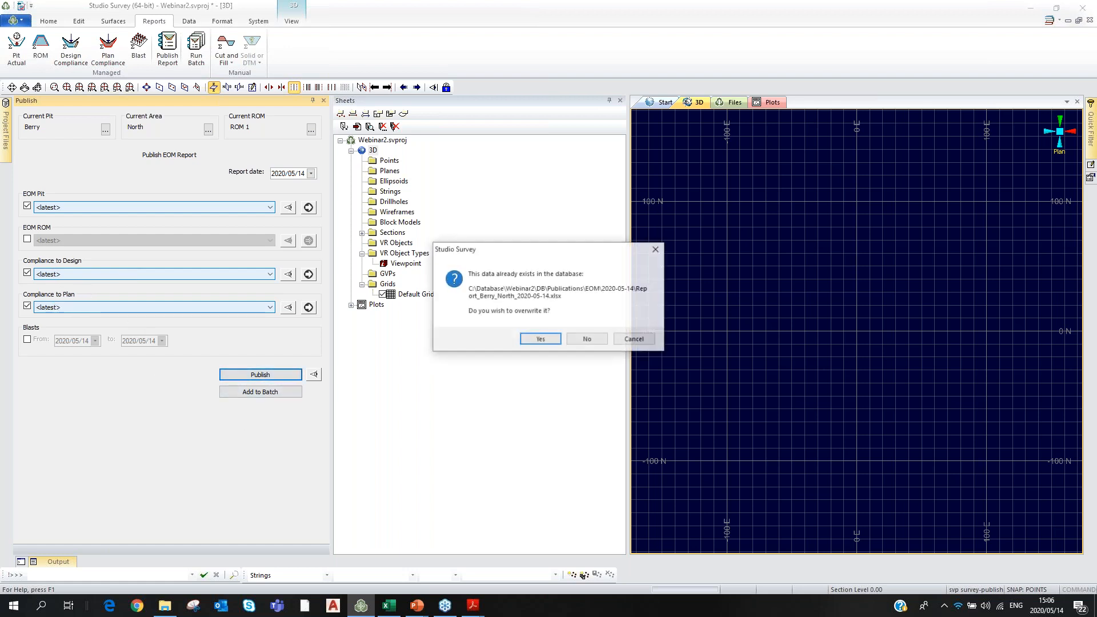
pyautogui.click(543, 341)
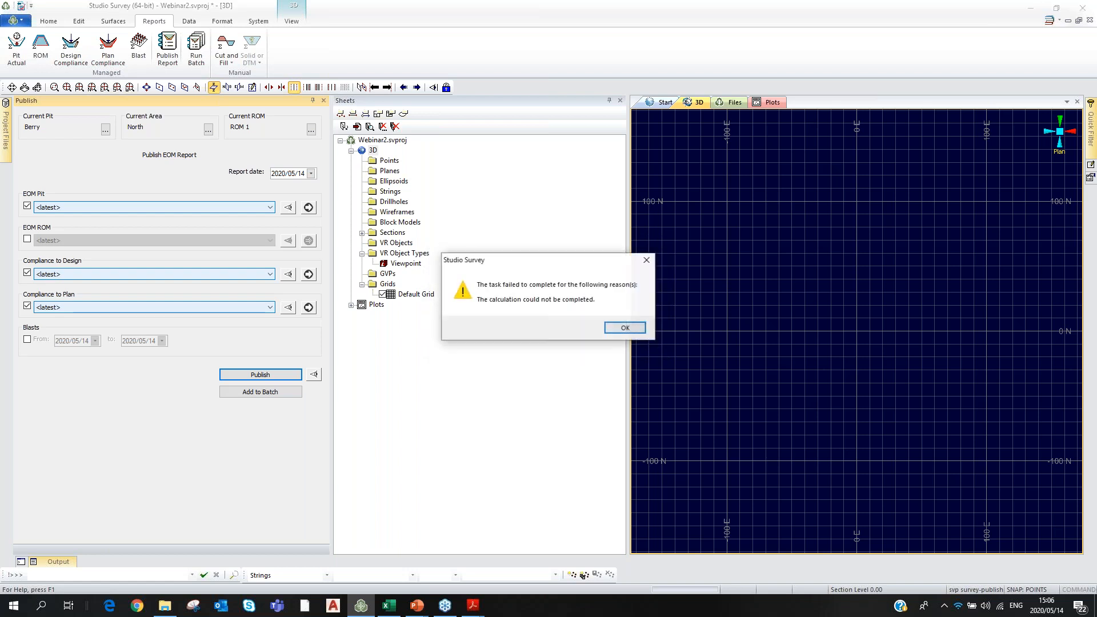
pyautogui.click(624, 326)
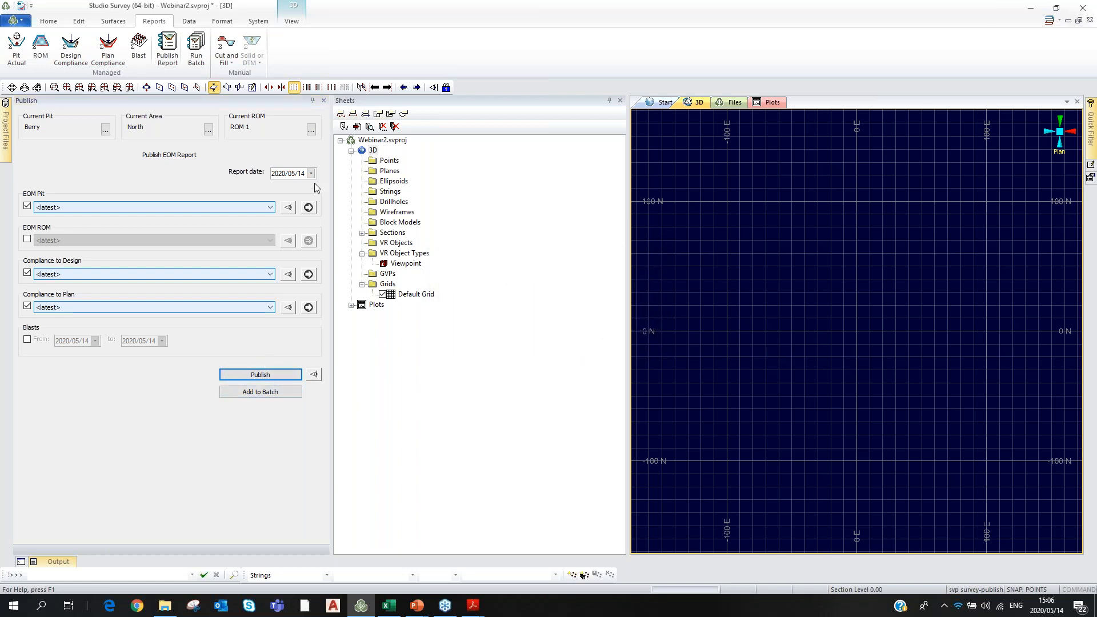
pyautogui.click(301, 173)
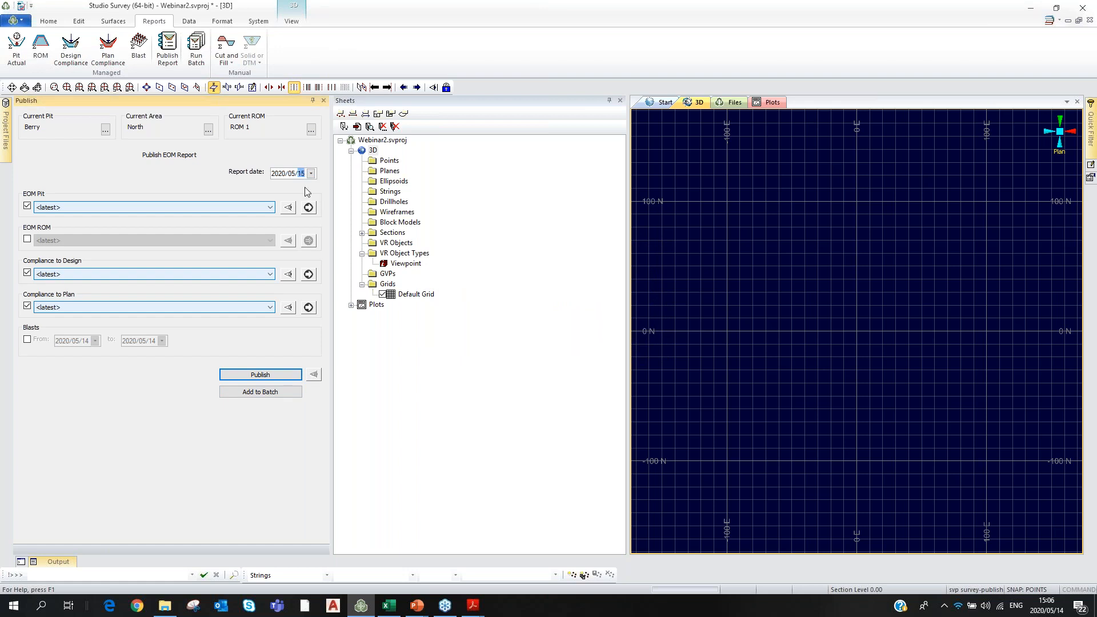
pyautogui.click(268, 376)
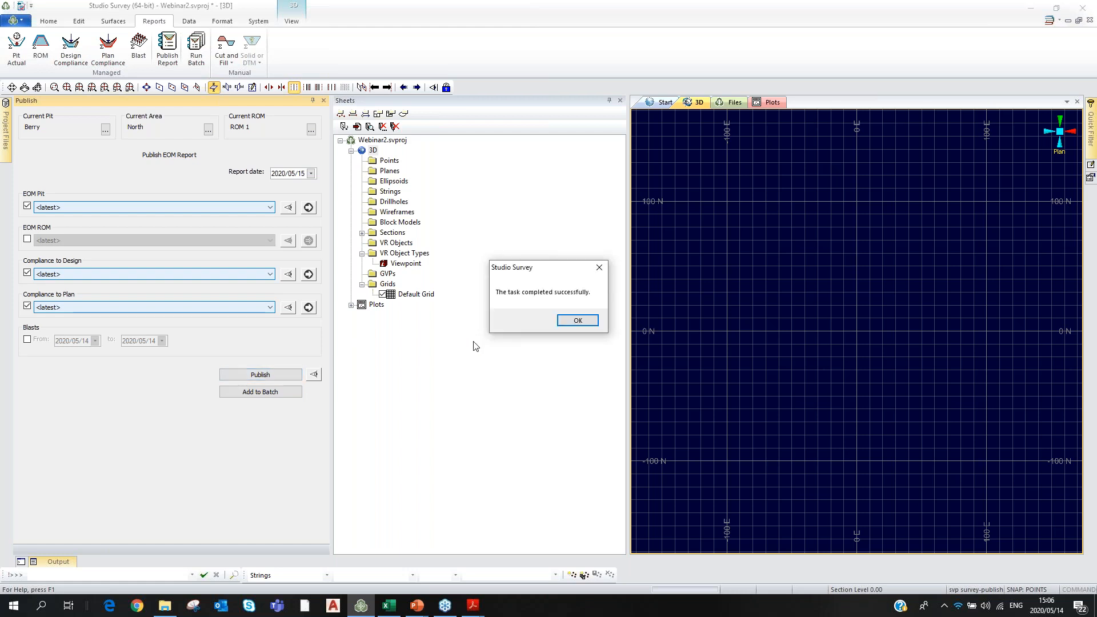
pyautogui.click(577, 321)
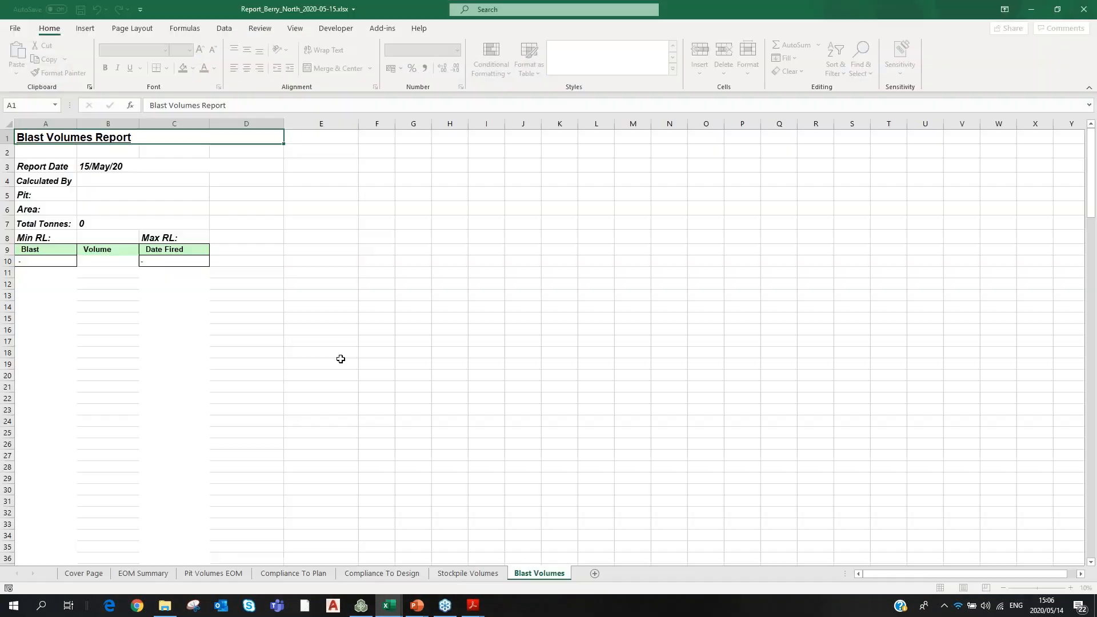
# Review the Stockpile Volumes, Compliance sheets, Pit Volumes EOM, EOM Summary and Cover Page sheets.
pyautogui.click(460, 576)
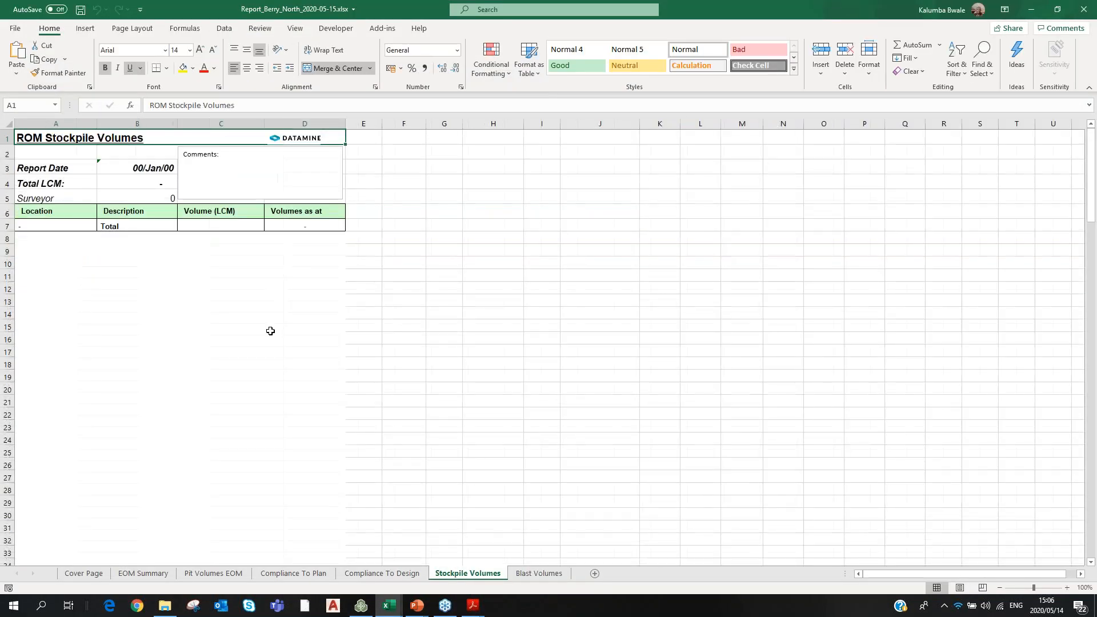
pyautogui.click(381, 573)
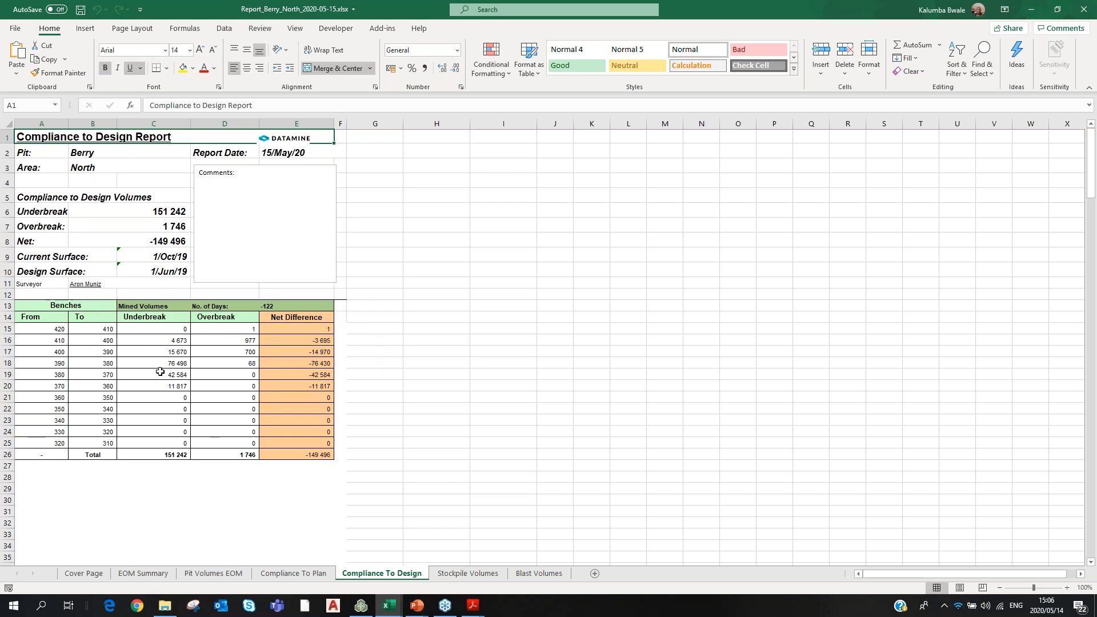
pyautogui.scroll(-3, 162, 372)
pyautogui.scroll(2, 166, 377)
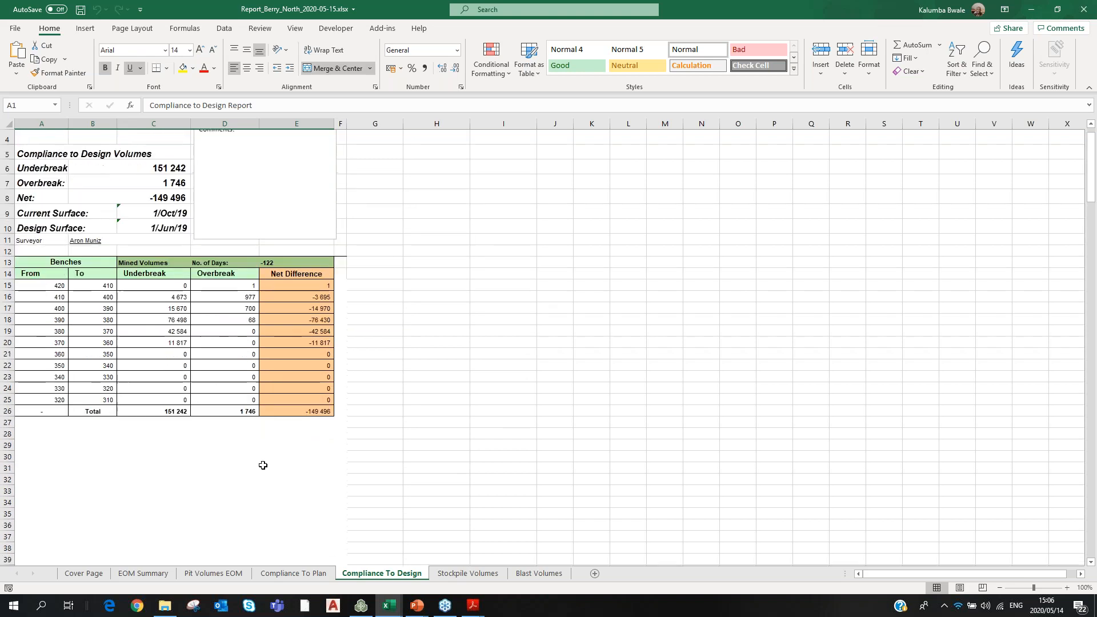
pyautogui.click(318, 574)
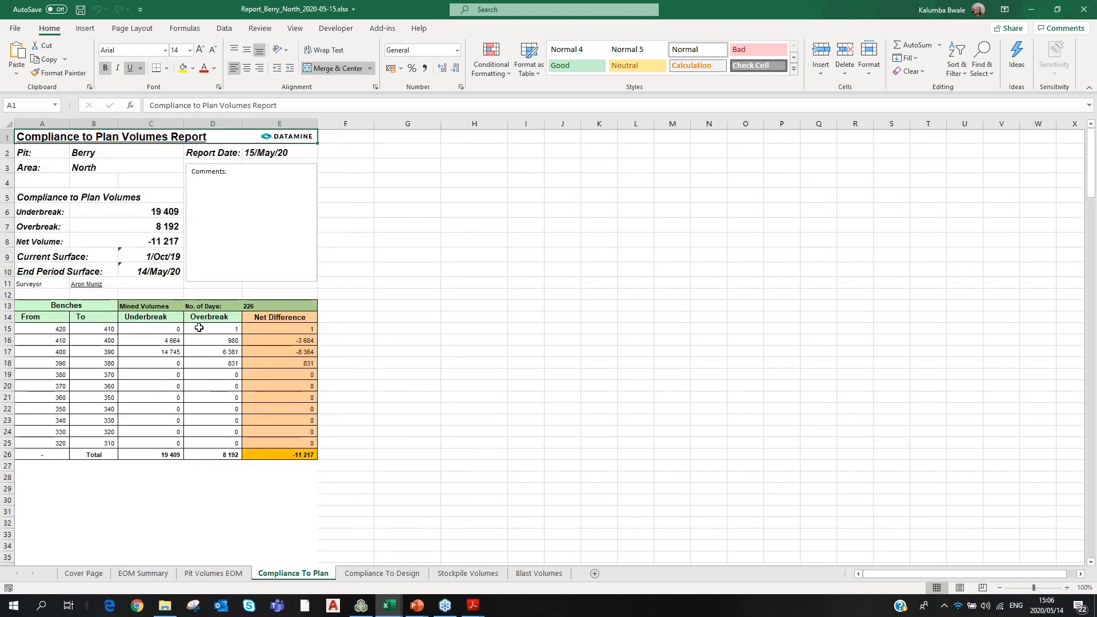
pyautogui.click(214, 574)
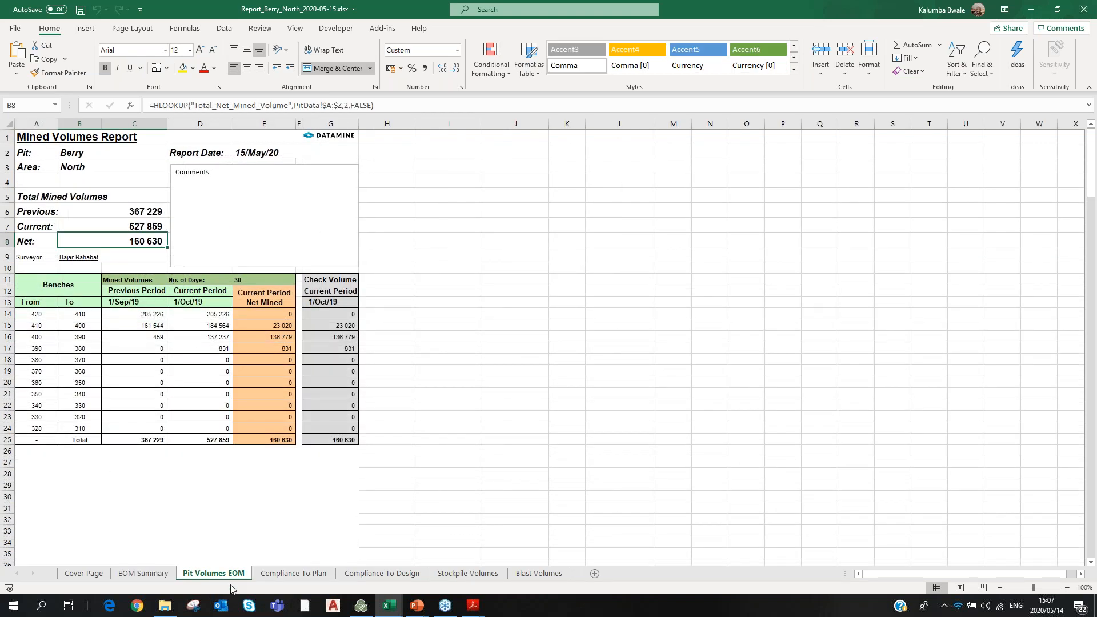
pyautogui.click(149, 574)
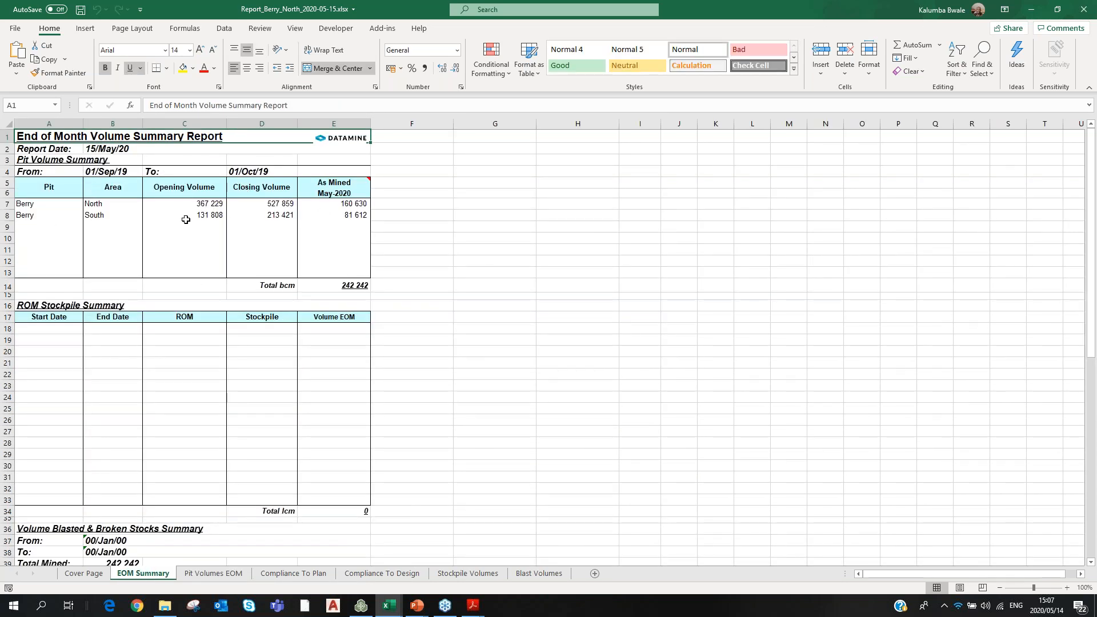
pyautogui.scroll(-5, 208, 303)
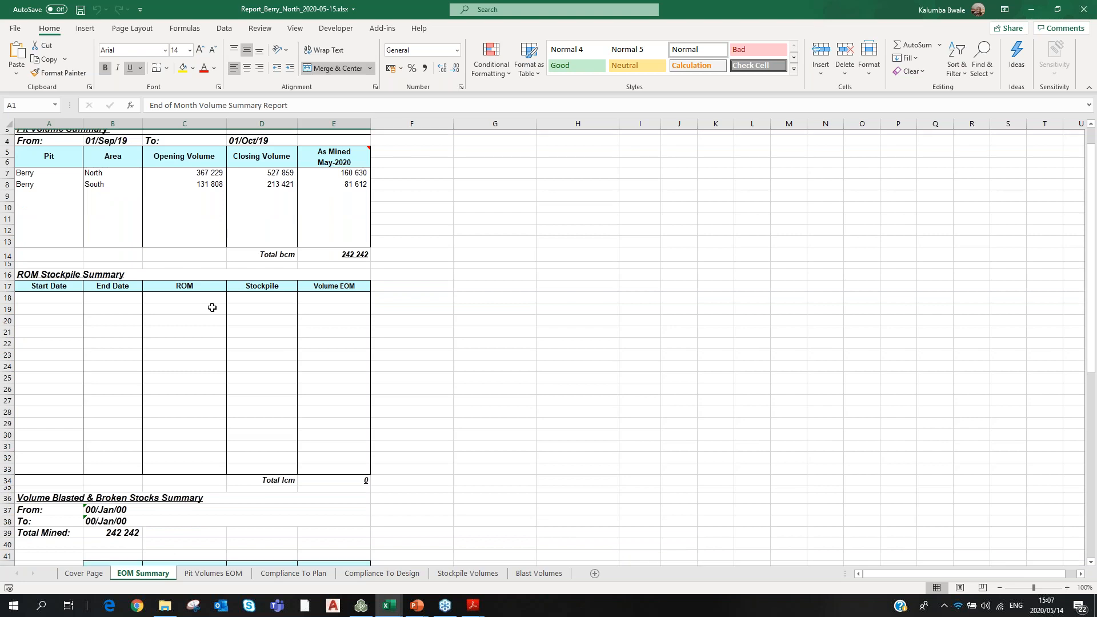
pyautogui.scroll(-6, 213, 308)
pyautogui.click(80, 573)
pyautogui.scroll(-9, 223, 313)
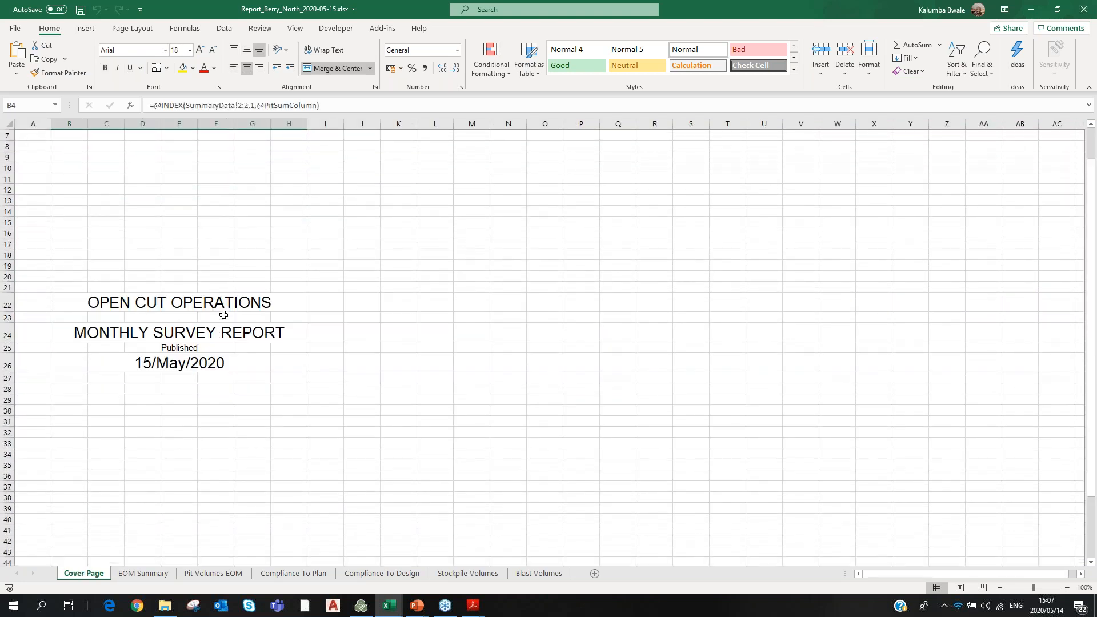
pyautogui.scroll(9, 216, 287)
# Step back through the sheets to Blast Volumes, then close the 2020-05-15 workbook.
pyautogui.click(139, 573)
pyautogui.click(225, 573)
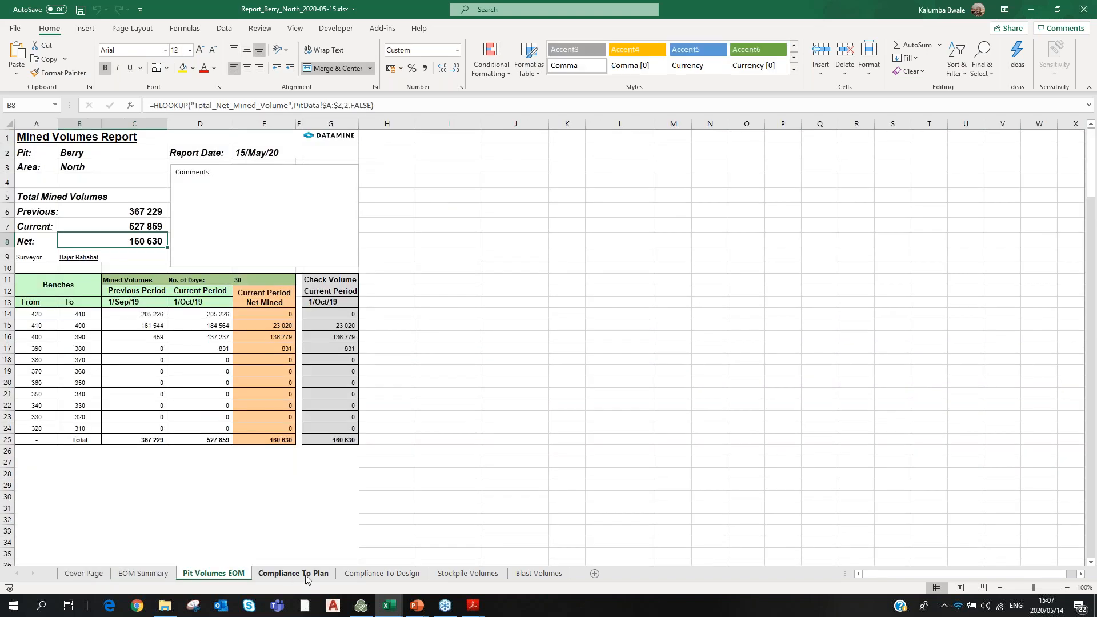
pyautogui.click(296, 573)
pyautogui.click(382, 574)
pyautogui.click(468, 573)
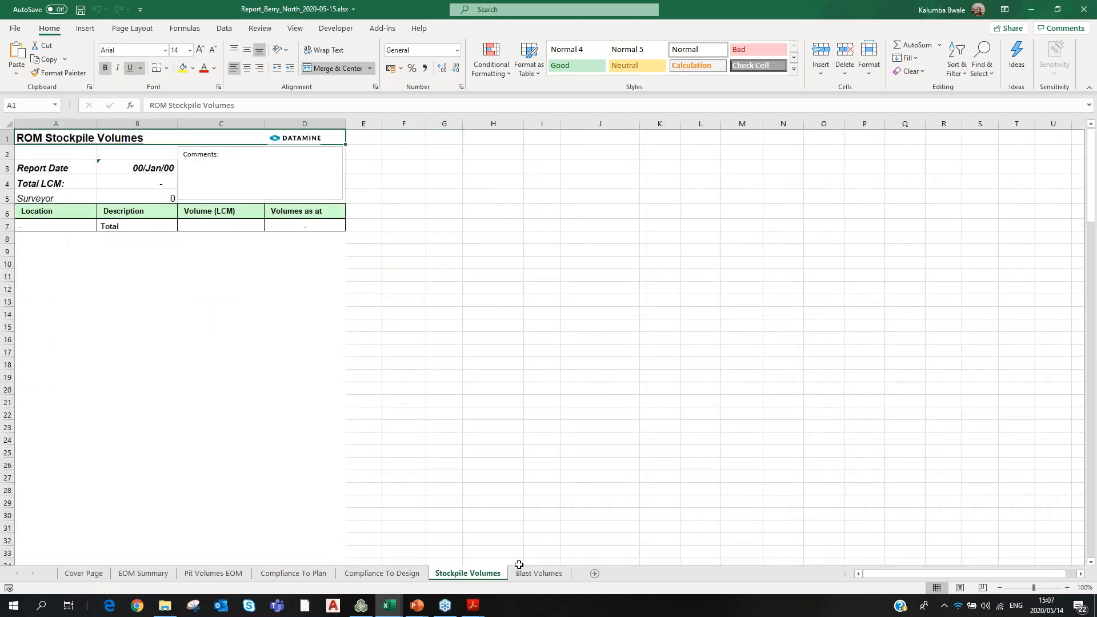
pyautogui.click(539, 573)
pyautogui.click(620, 226)
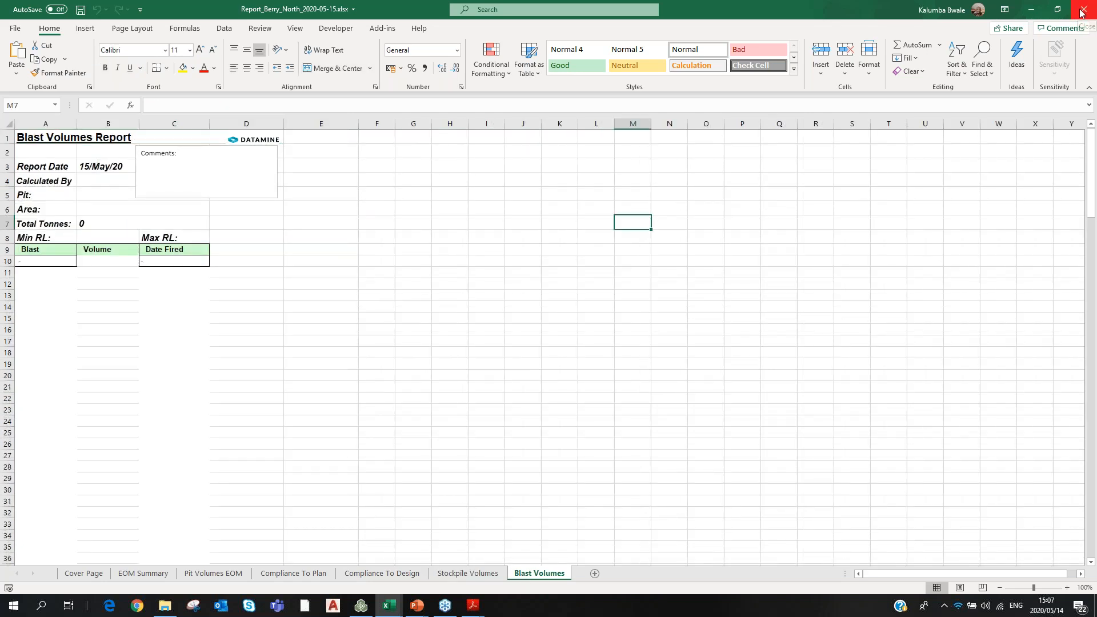
pyautogui.click(1083, 9)
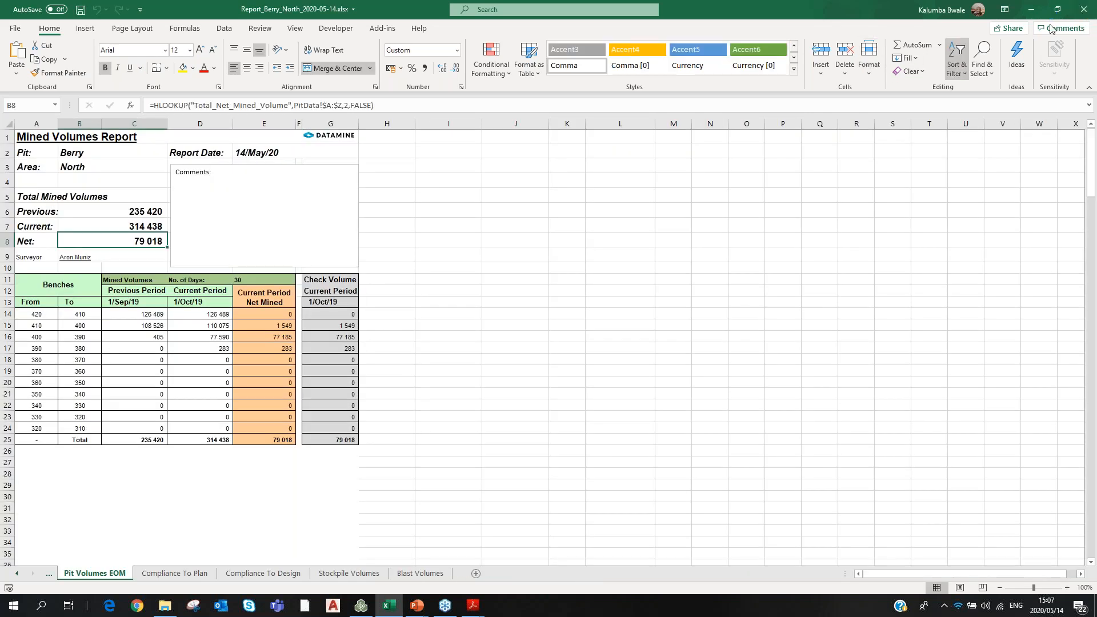
pyautogui.click(360, 606)
# Inspect the report workbooks in the Publications\EOM\2020-05-15 and 2020-05-14 folders.
pyautogui.click(162, 608)
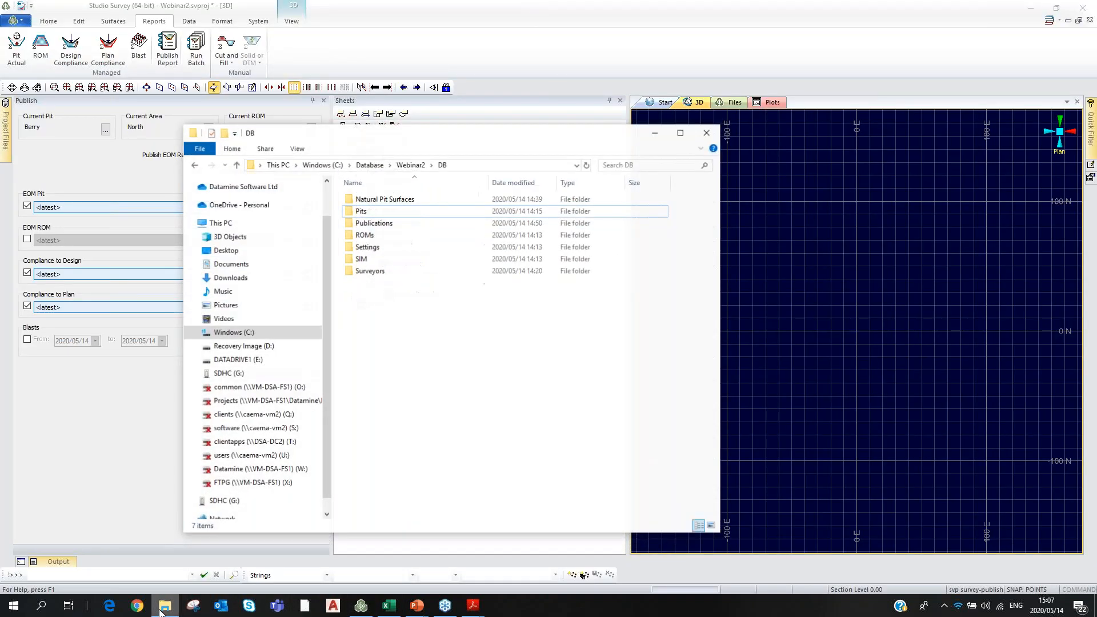
pyautogui.doubleClick(363, 221)
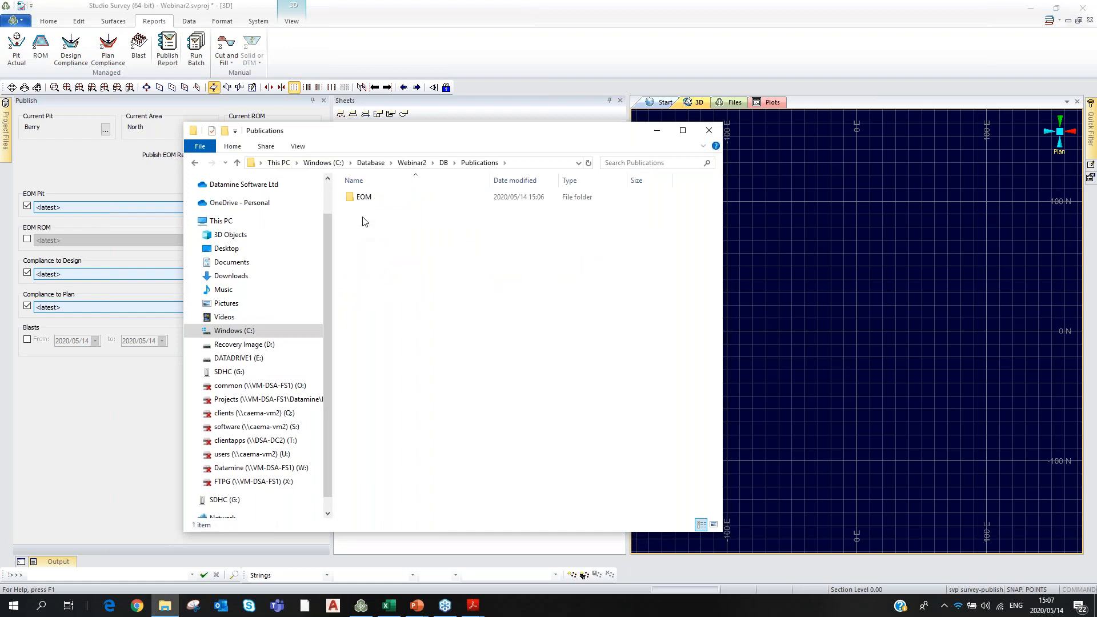
pyautogui.doubleClick(362, 197)
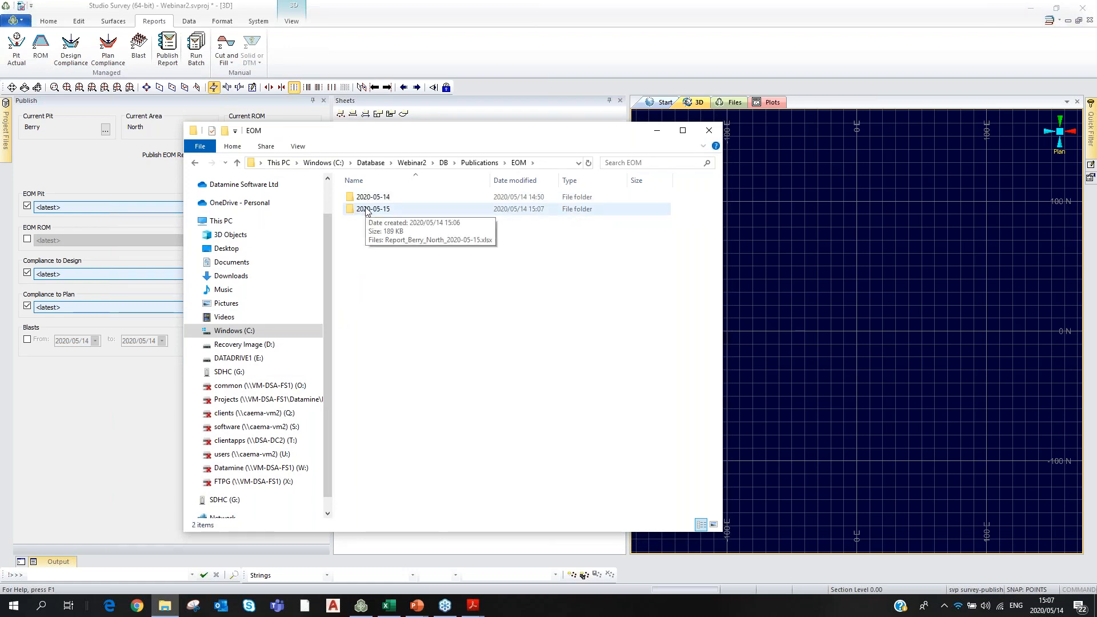
pyautogui.doubleClick(367, 209)
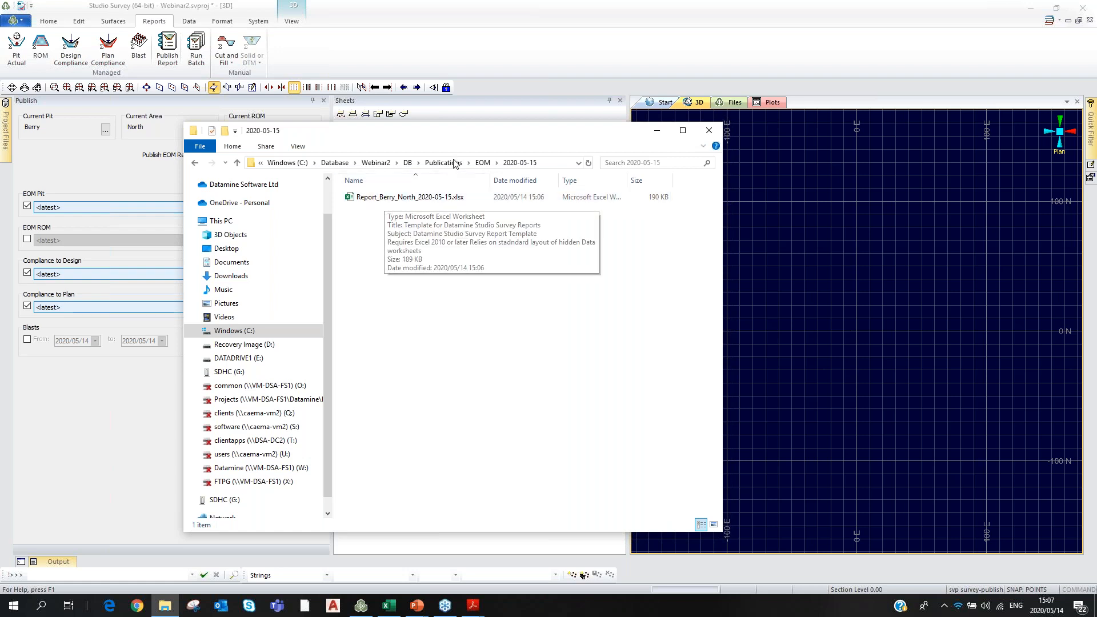
pyautogui.click(483, 163)
pyautogui.doubleClick(378, 198)
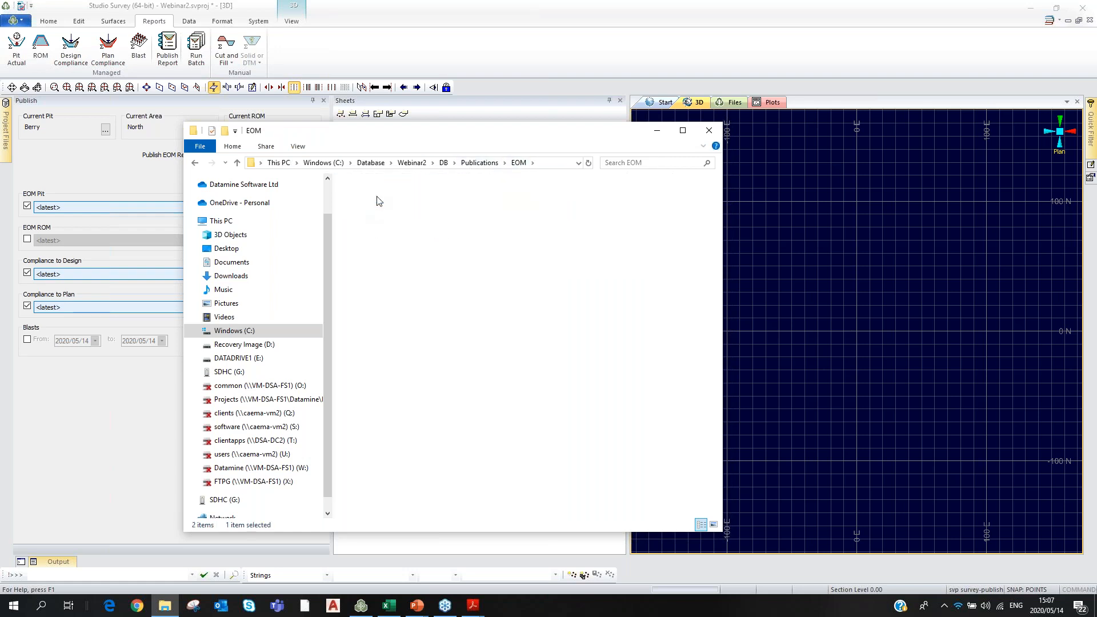
pyautogui.click(482, 163)
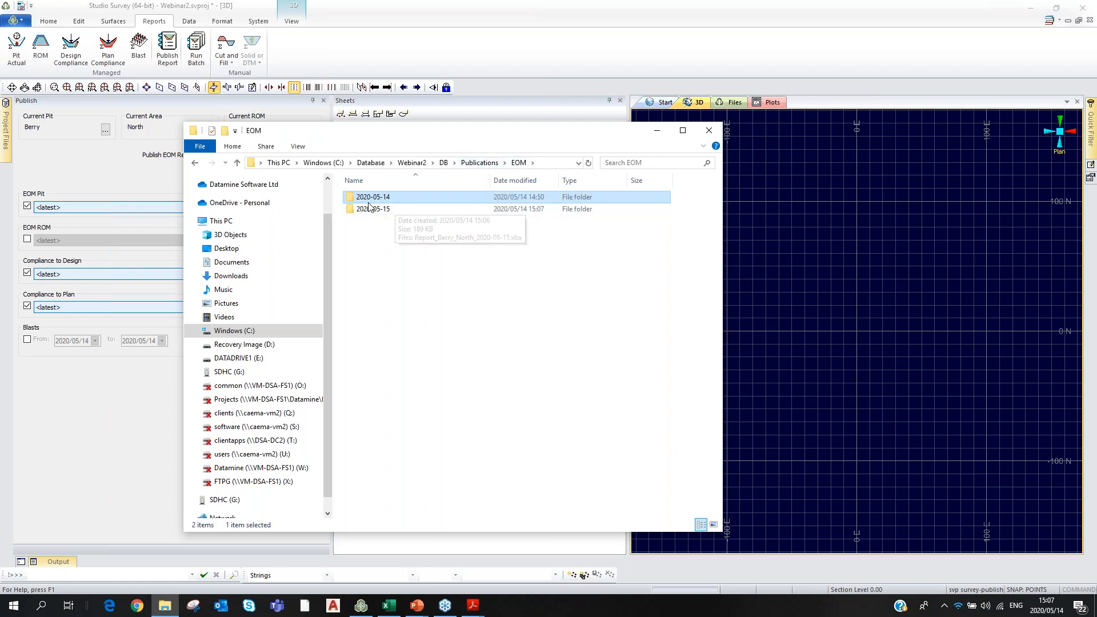
# Revisit Publications\EOM, then return to DB and open the Pits folder.
pyautogui.click(444, 164)
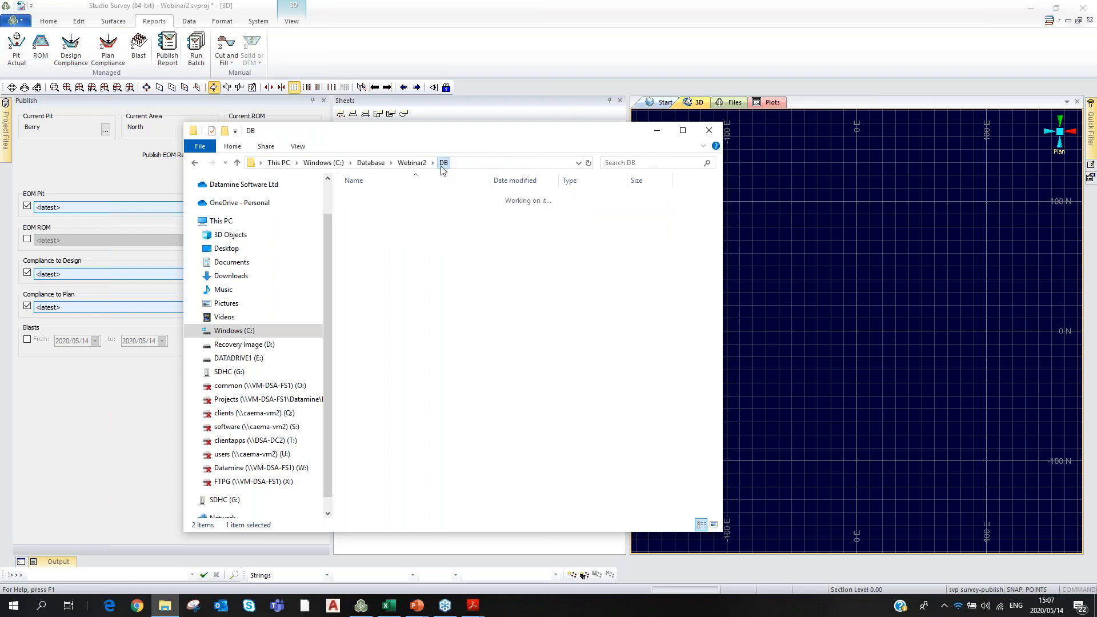
pyautogui.doubleClick(366, 224)
pyautogui.doubleClick(378, 197)
pyautogui.moveTo(385, 210)
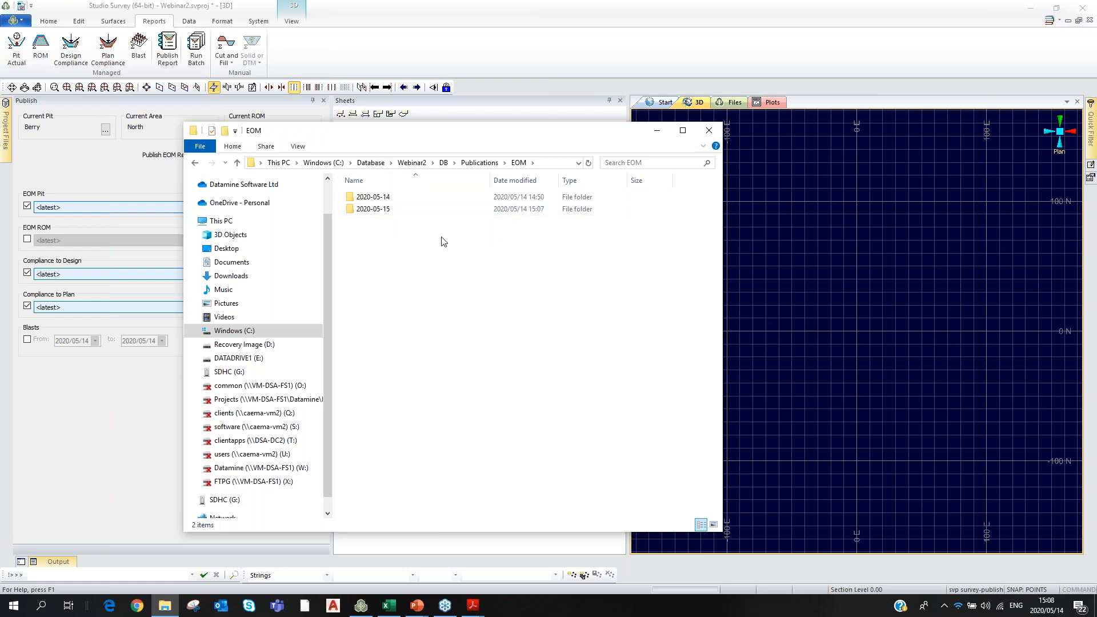
pyautogui.click(478, 164)
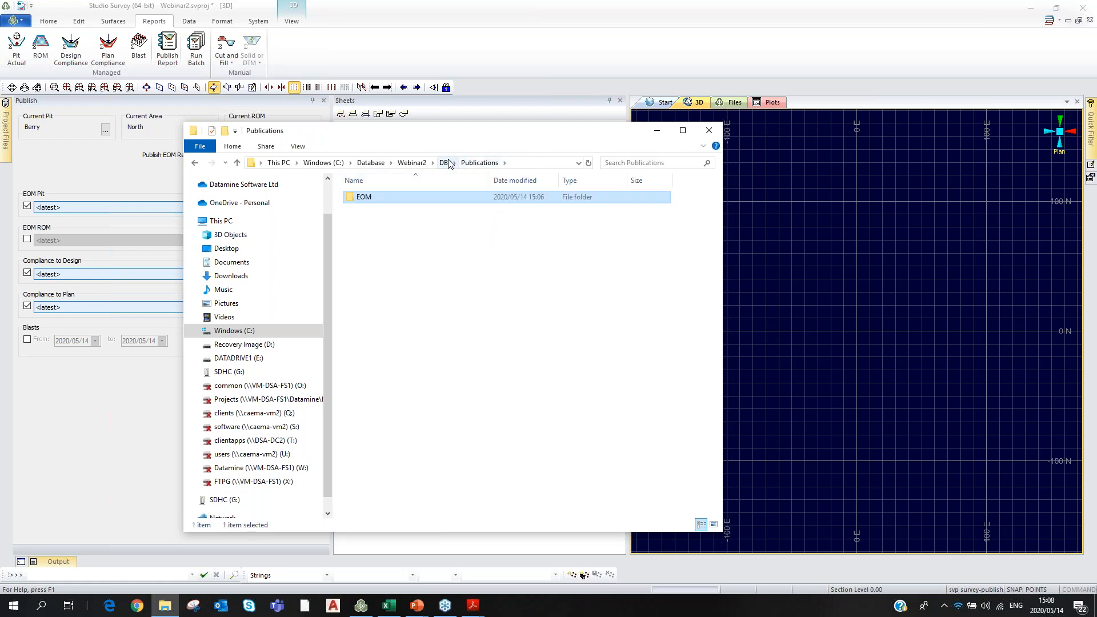
pyautogui.click(444, 163)
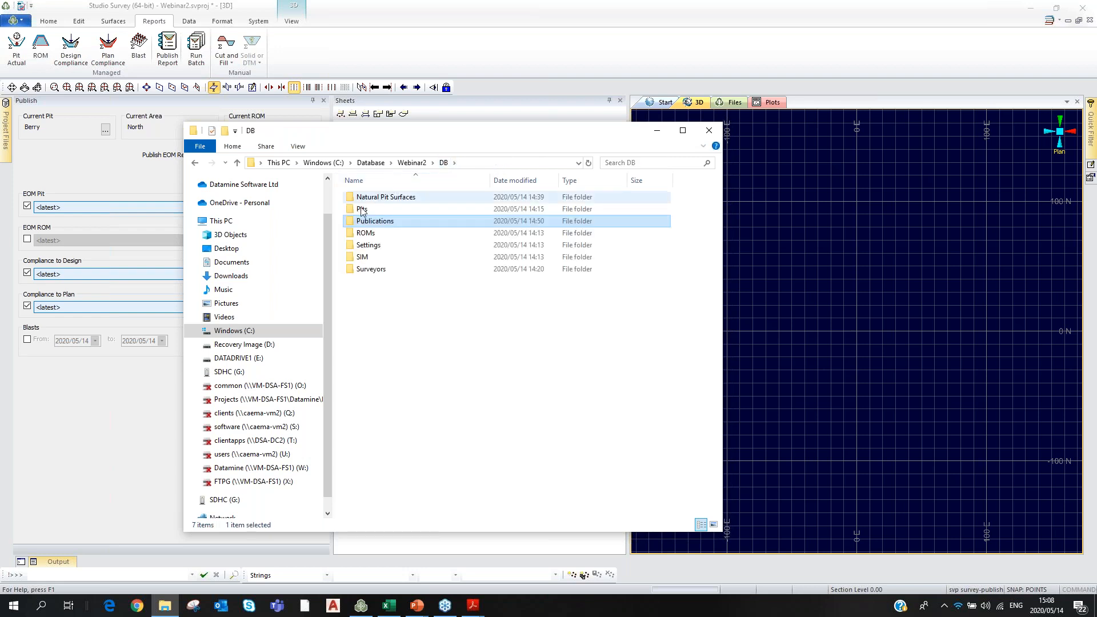
pyautogui.doubleClick(360, 210)
# Browse Berry > Areas > North > Reports > EOM Pit > 2020-05-14 > 15.04.58 and open Plot.pdf.
pyautogui.doubleClick(362, 199)
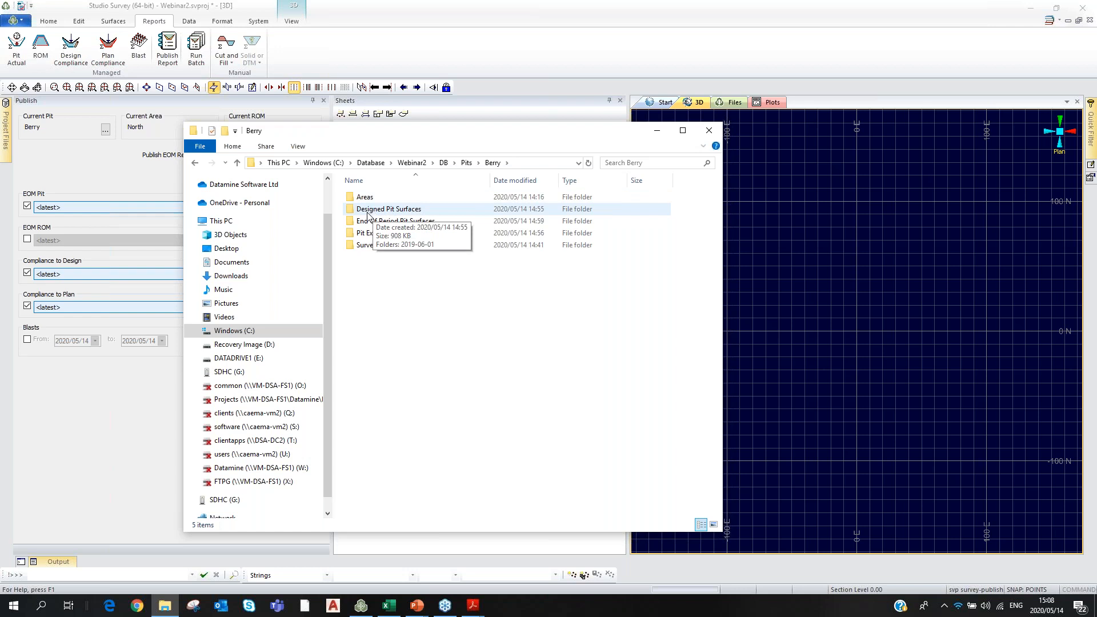
pyautogui.doubleClick(365, 197)
pyautogui.doubleClick(364, 197)
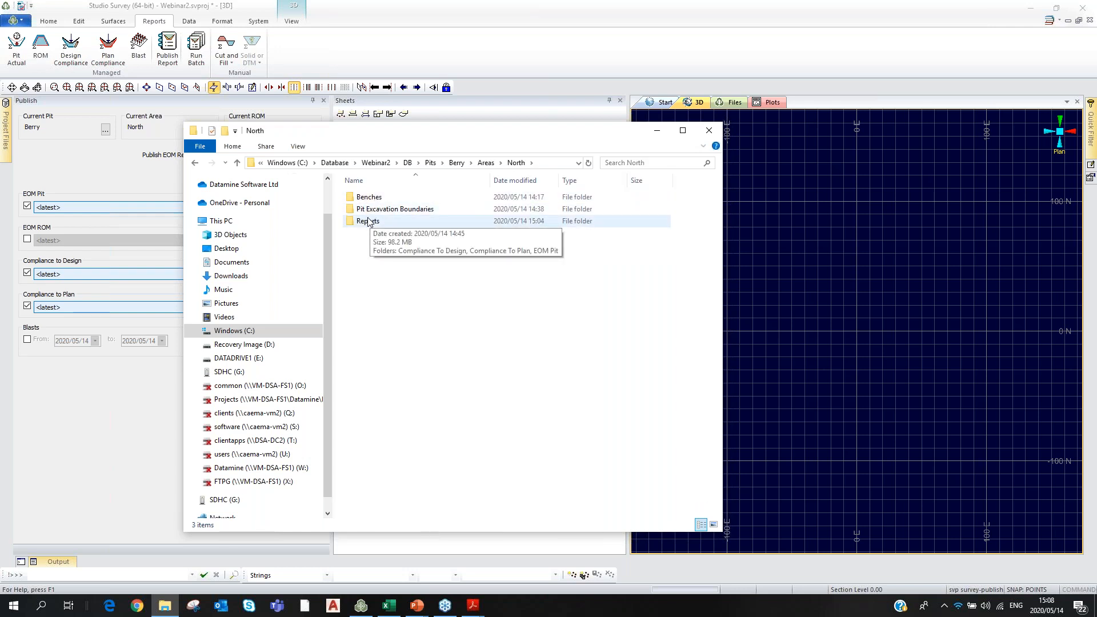
pyautogui.doubleClick(368, 221)
pyautogui.doubleClick(370, 222)
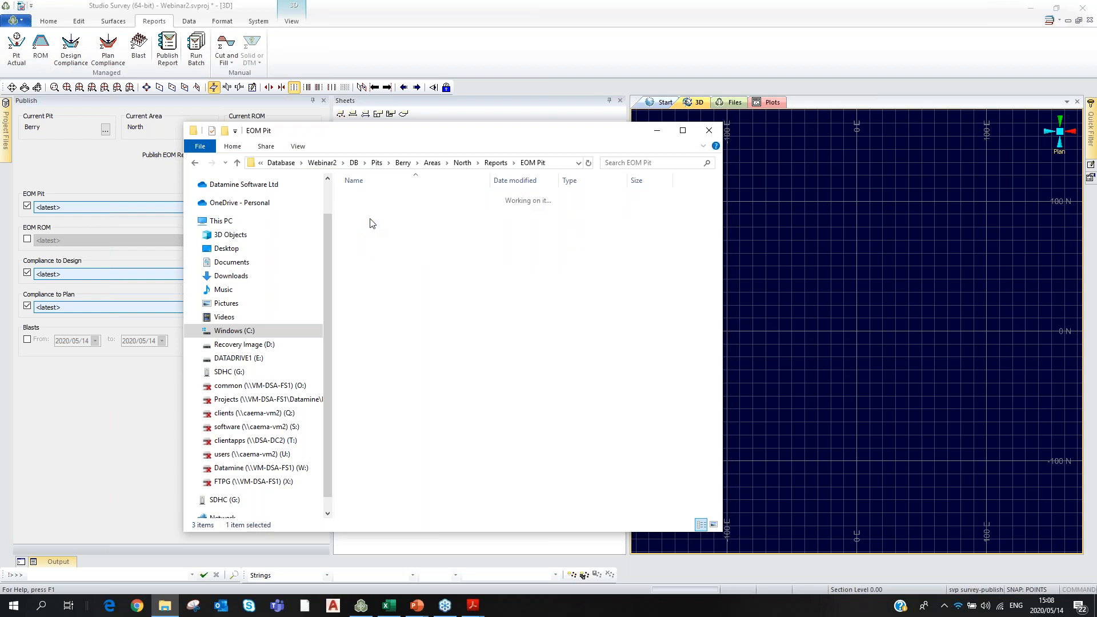
pyautogui.doubleClick(370, 198)
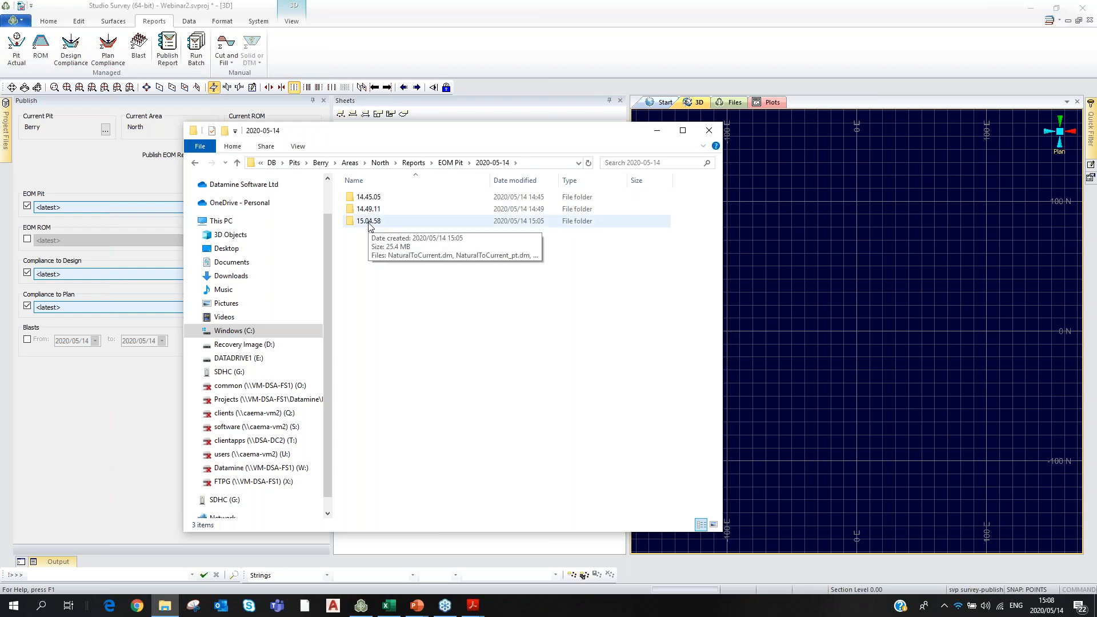
pyautogui.doubleClick(368, 224)
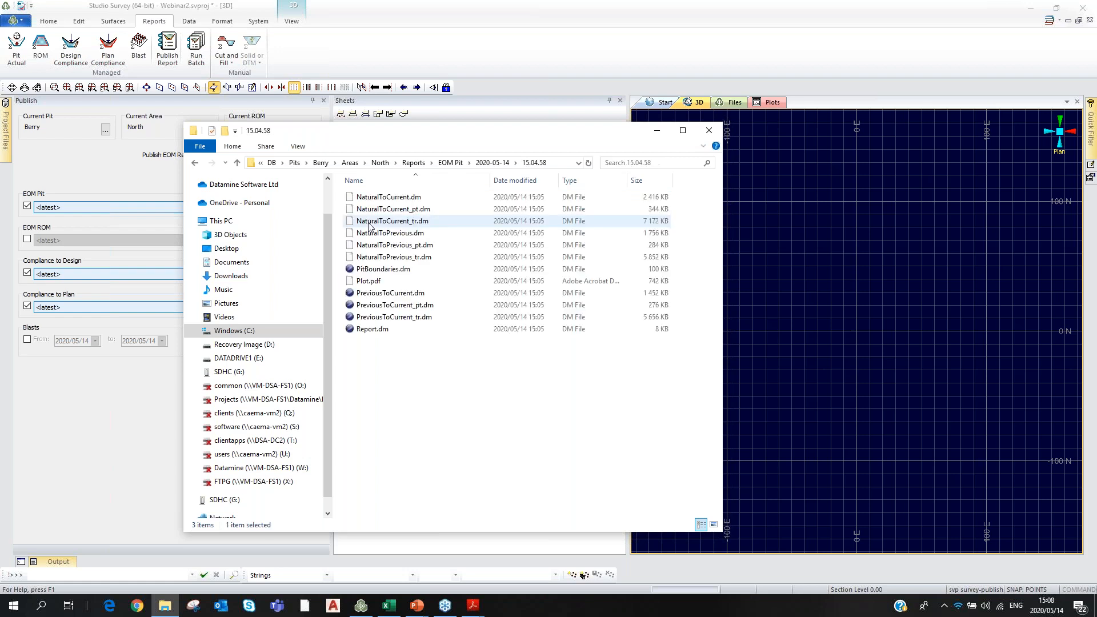
pyautogui.doubleClick(370, 282)
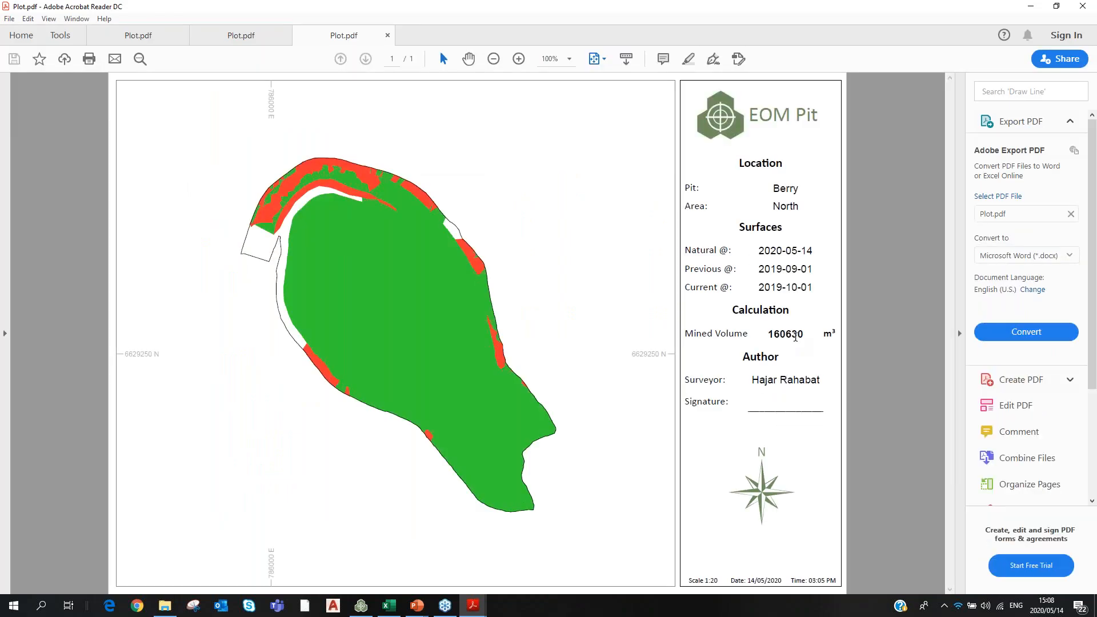
# Close the two Plot.pdf tabs one at a time, then exit Acrobat Reader.
pyautogui.click(1083, 5)
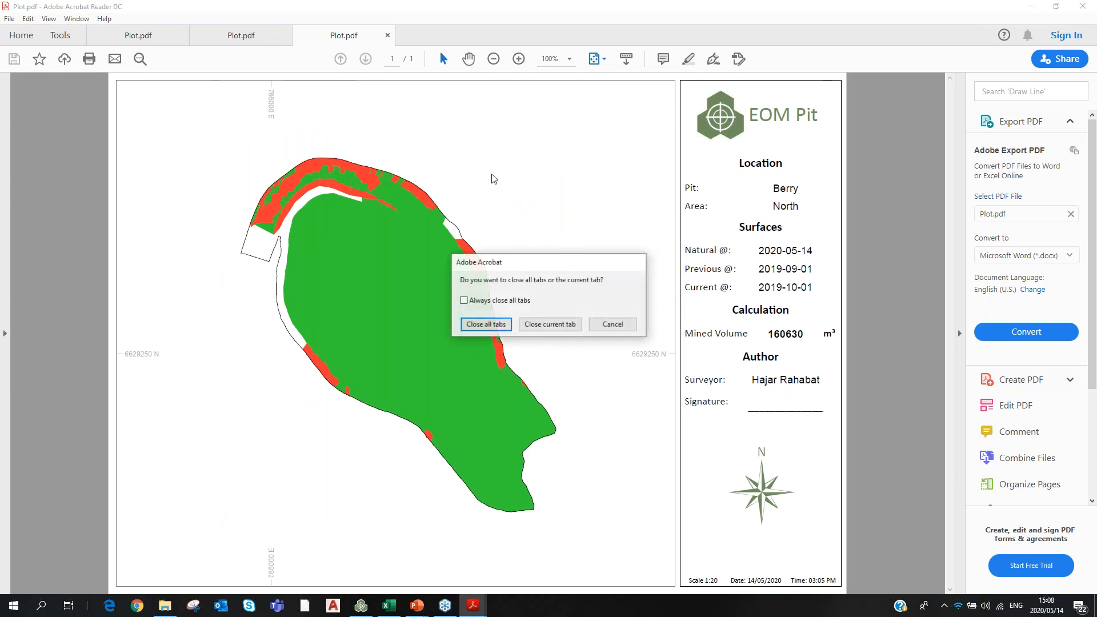
pyautogui.click(550, 324)
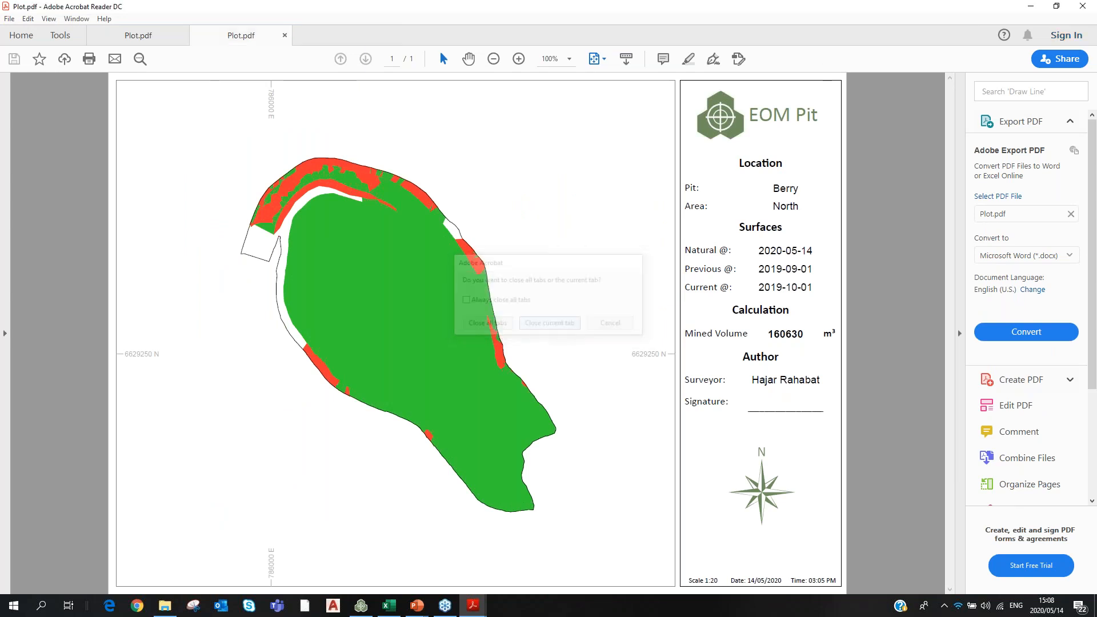
pyautogui.click(1083, 5)
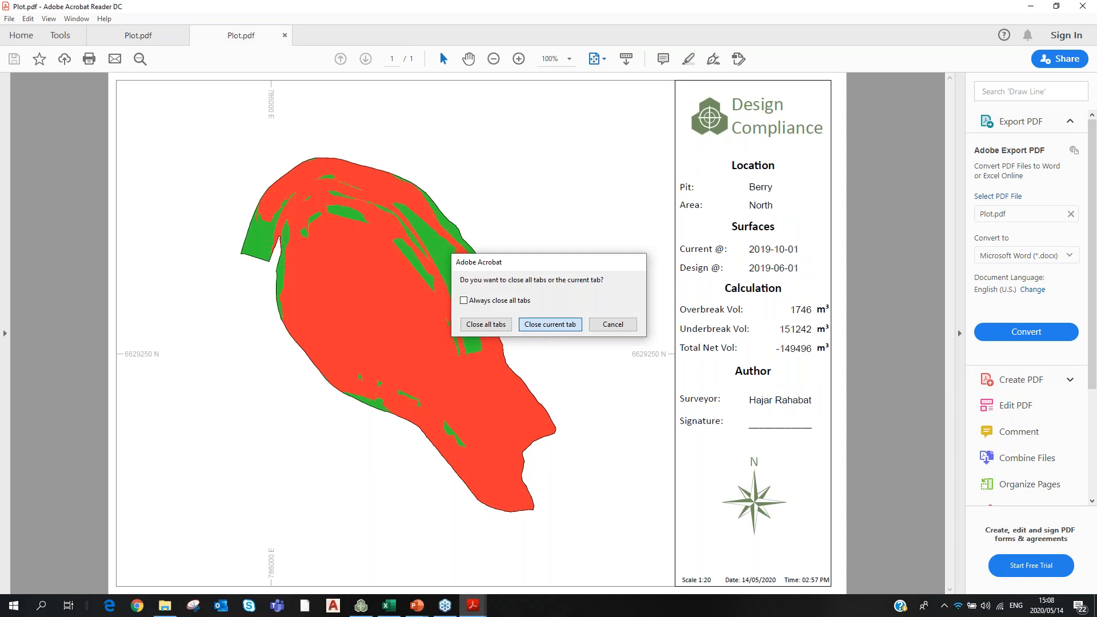
pyautogui.click(550, 324)
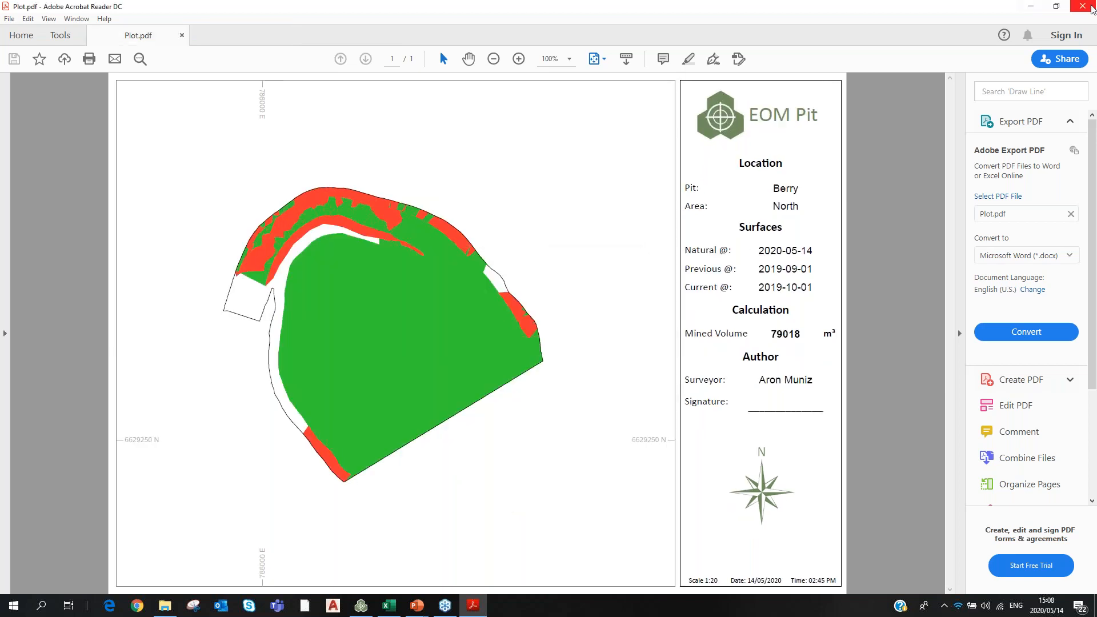
pyautogui.click(1090, 7)
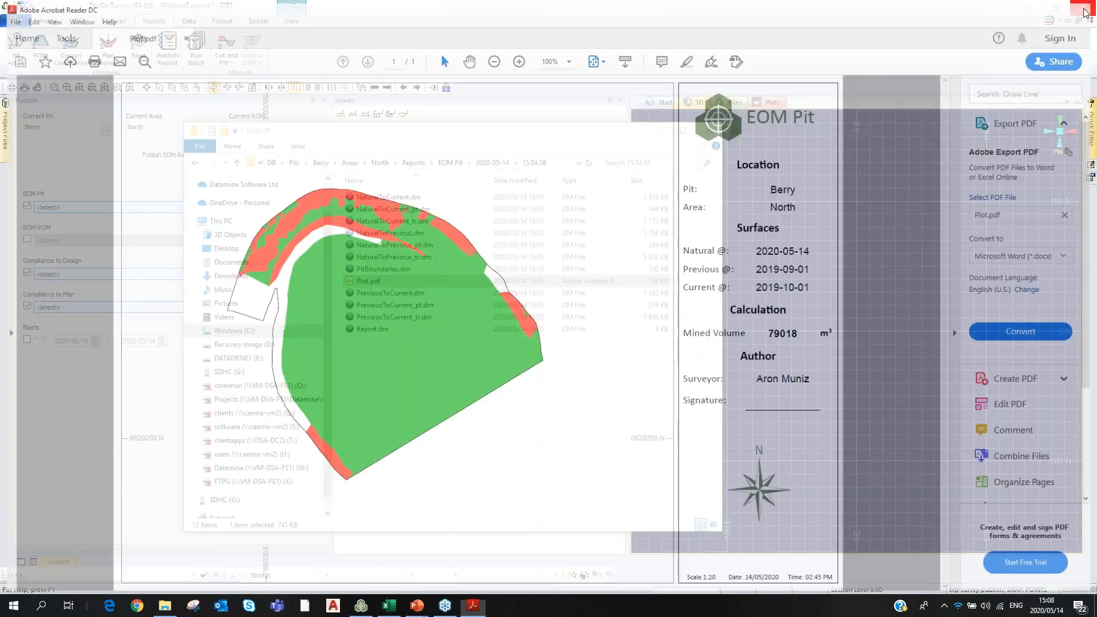
pyautogui.rightClick(375, 316)
pyautogui.click(375, 315)
pyautogui.rightClick(374, 317)
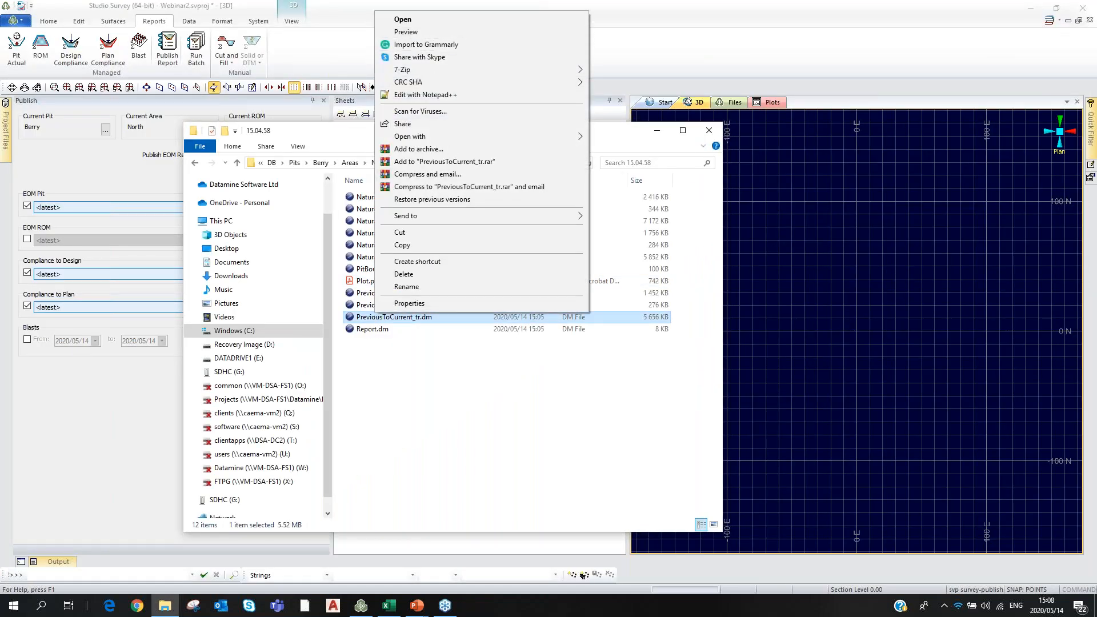
pyautogui.click(405, 32)
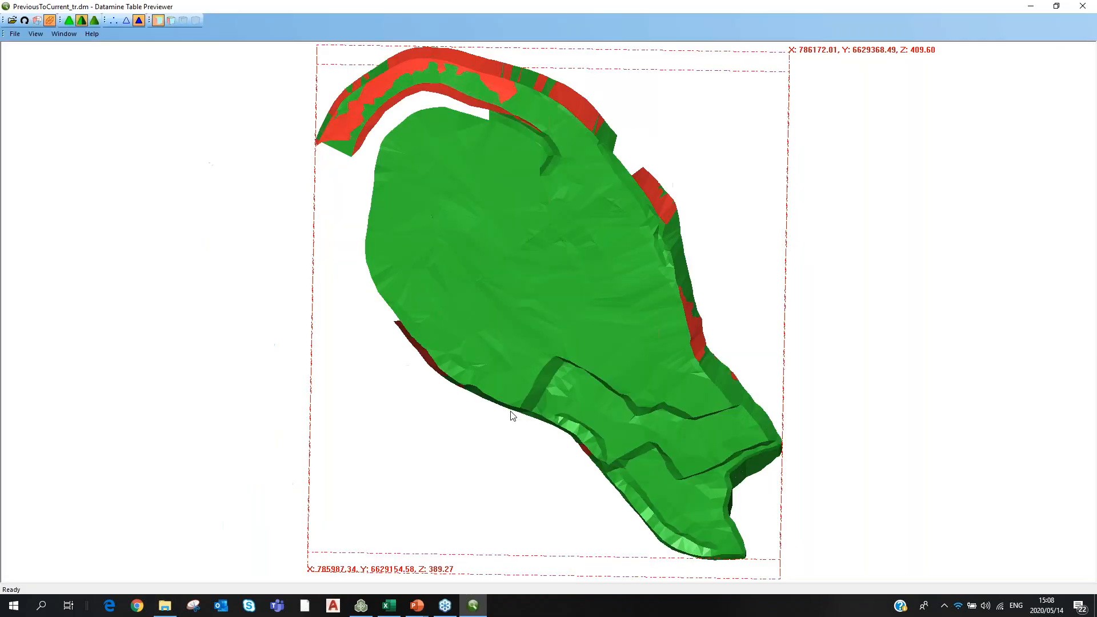
pyautogui.moveTo(509, 411); pyautogui.dragTo(674, 445)
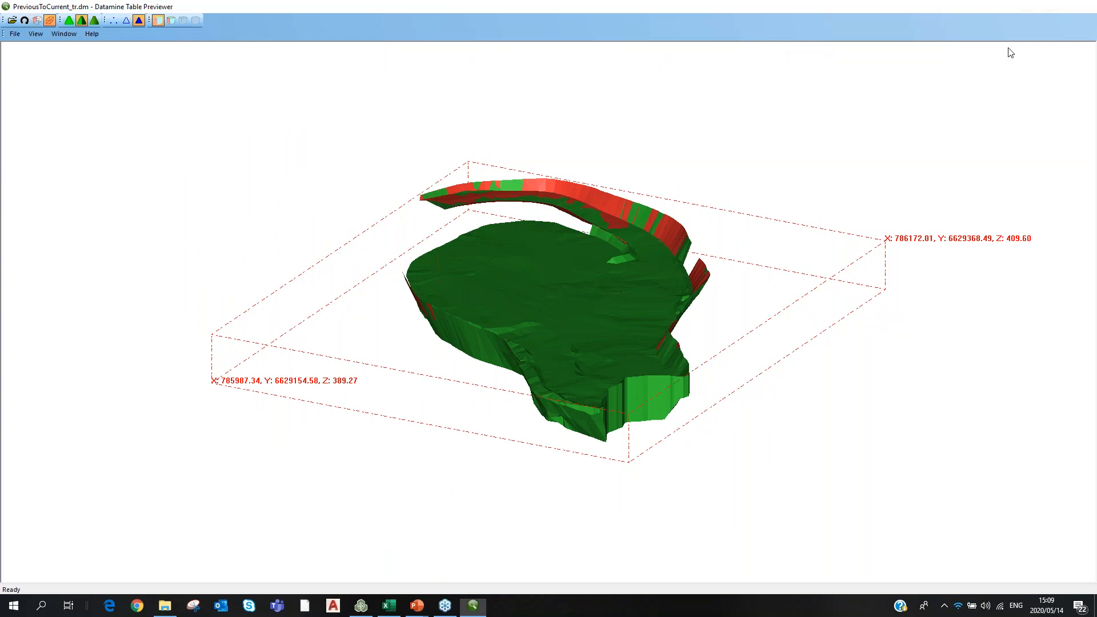
pyautogui.click(1082, 7)
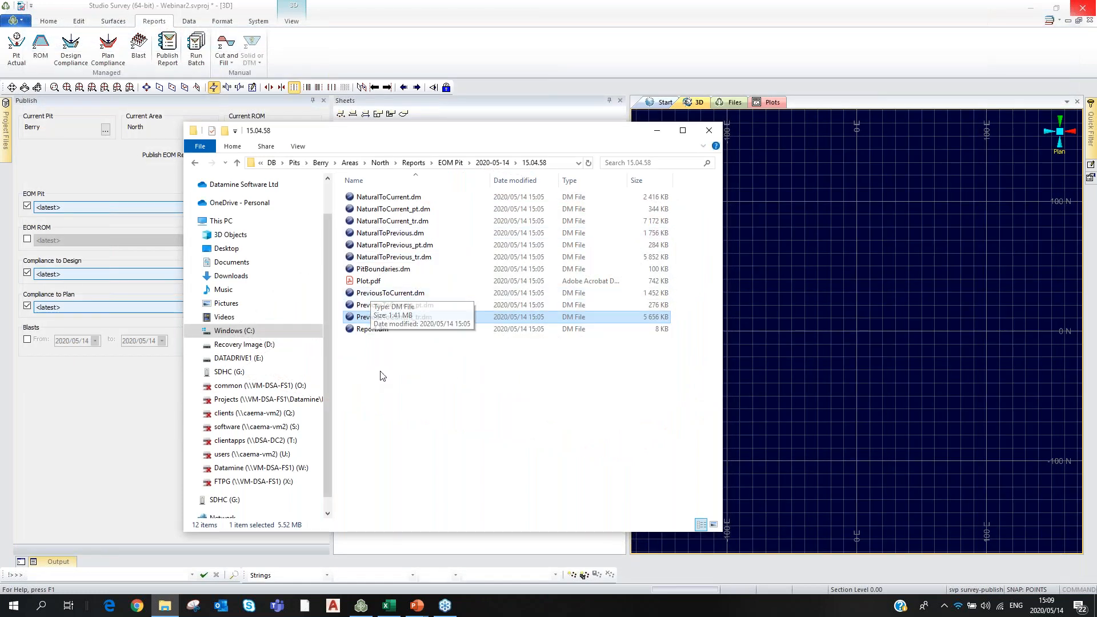
# Step back up through EOM Pit, Reports and Areas to the DB folder, then close File Explorer.
pyautogui.click(382, 376)
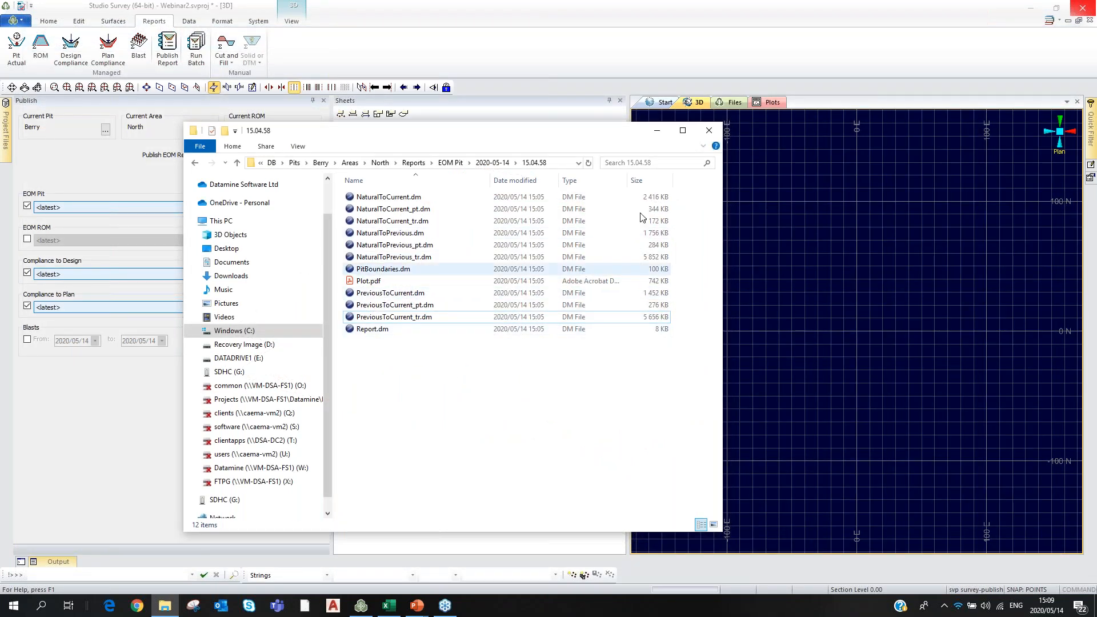
pyautogui.click(450, 163)
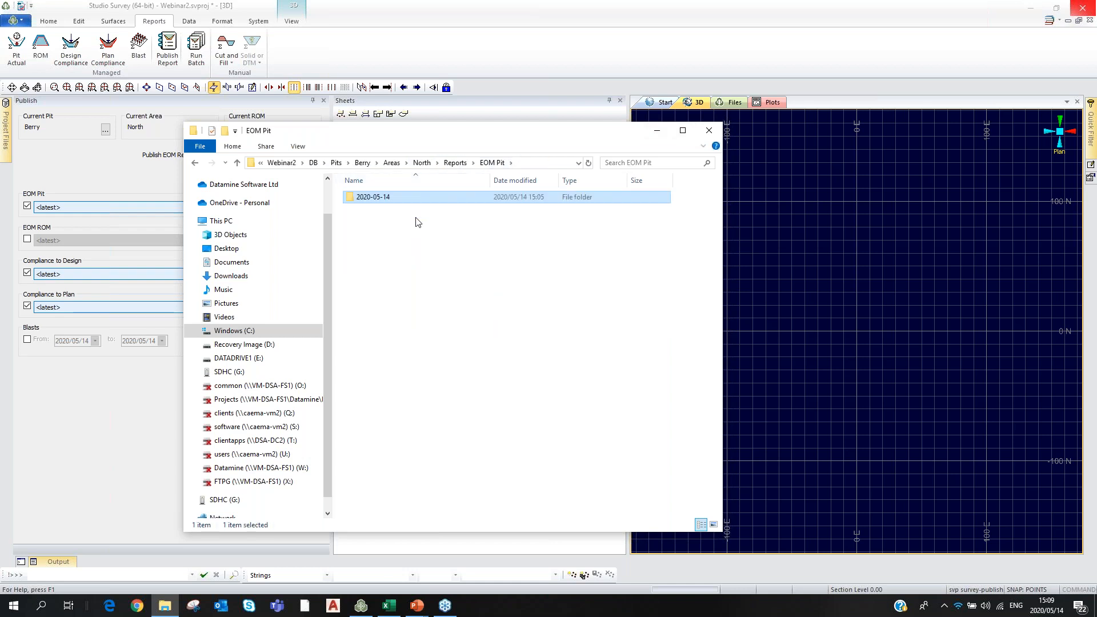
pyautogui.click(450, 164)
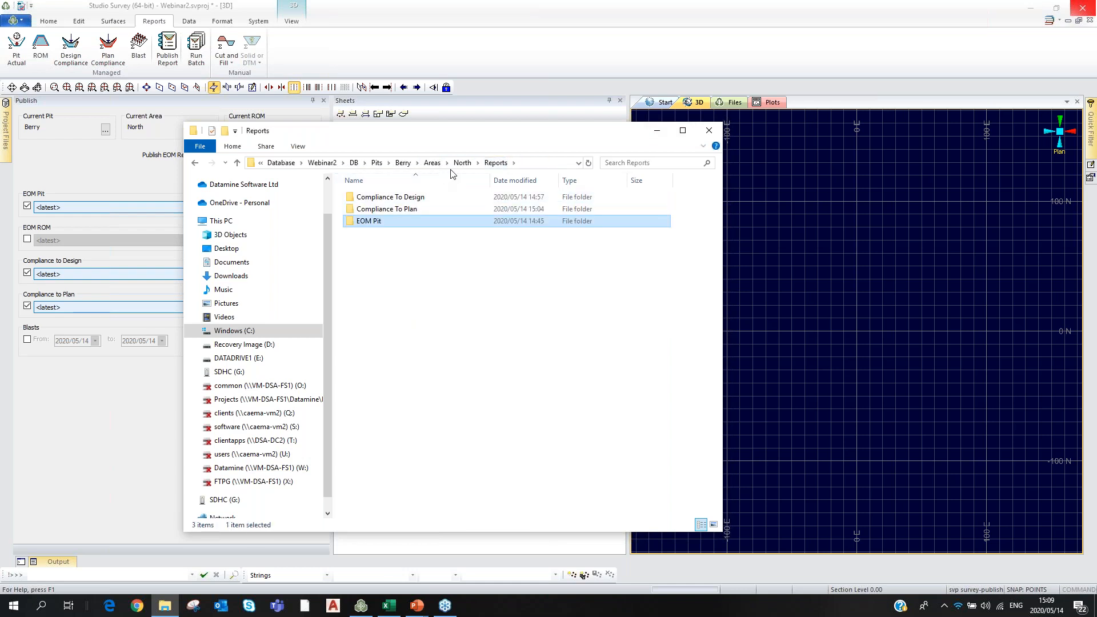
pyautogui.click(438, 164)
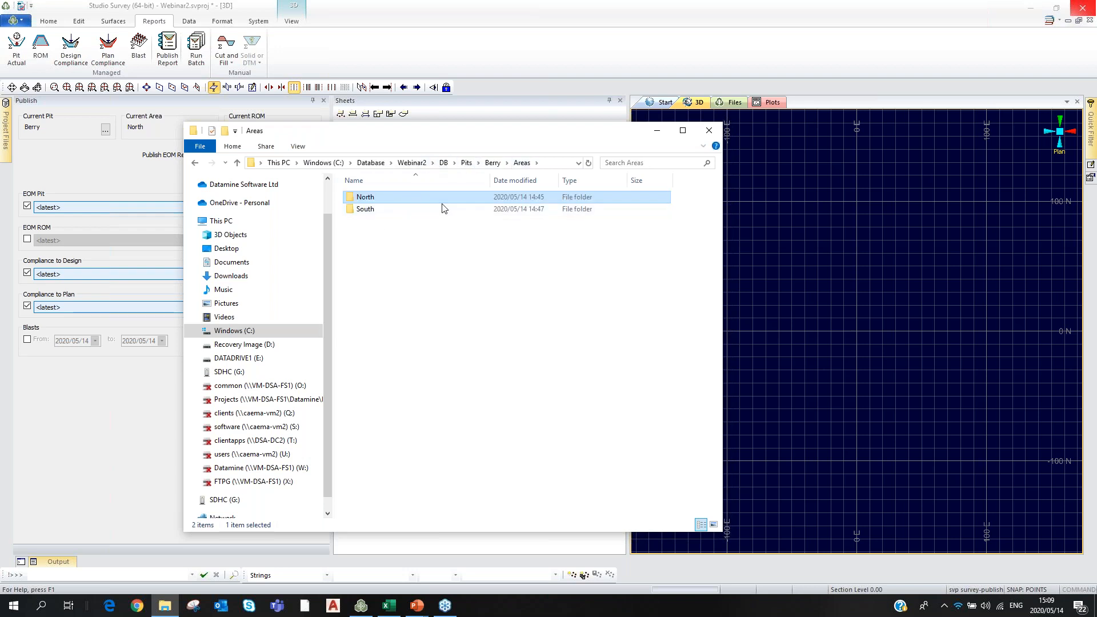
pyautogui.click(445, 163)
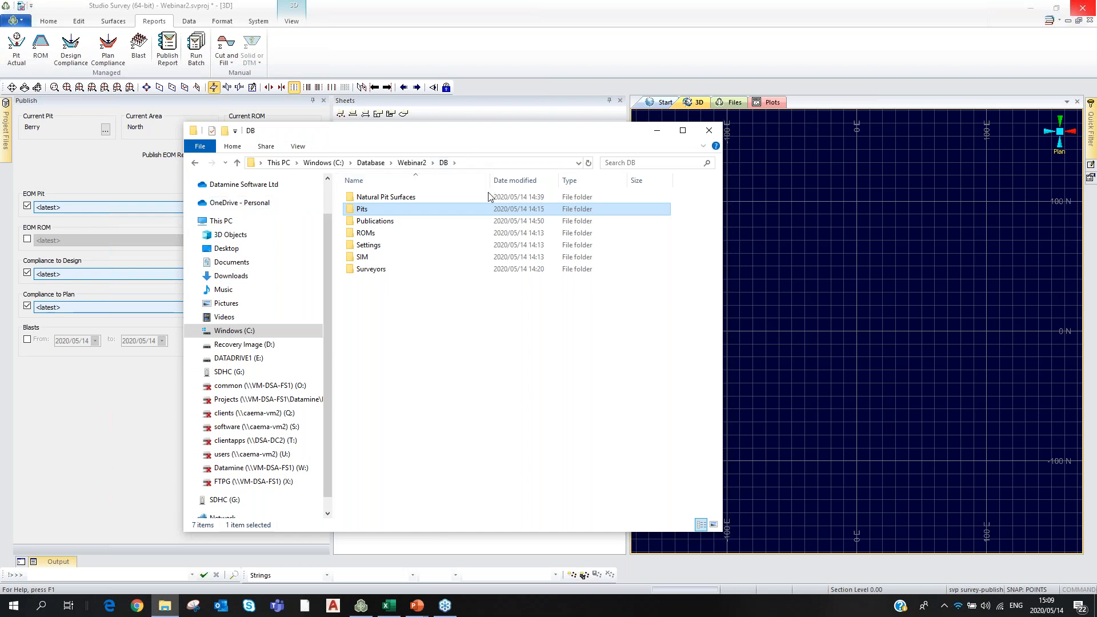
pyautogui.click(457, 324)
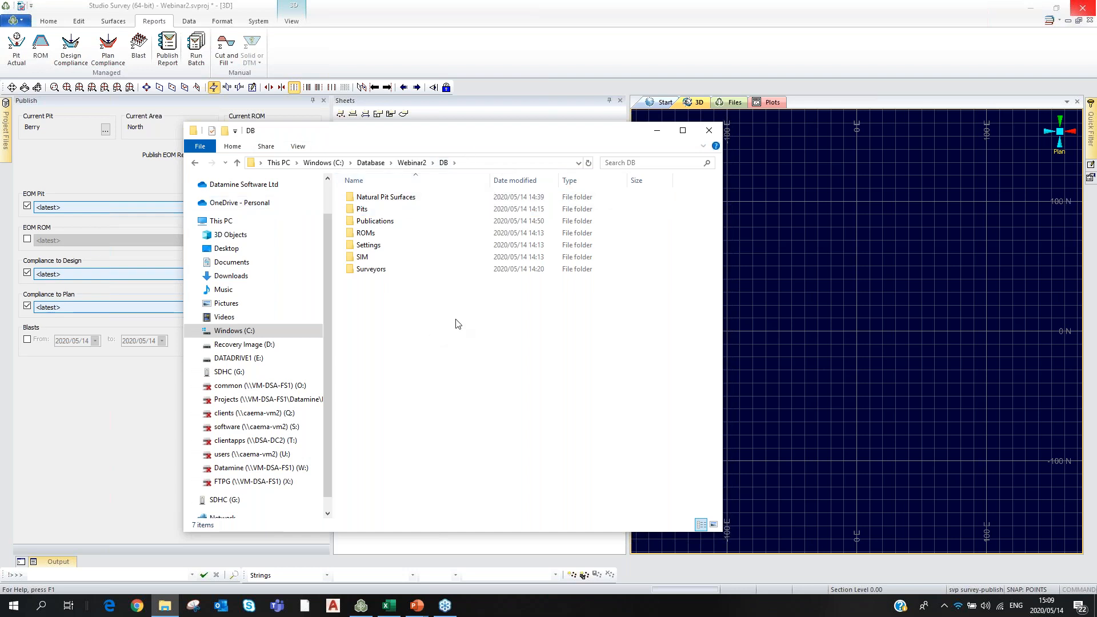
pyautogui.click(708, 130)
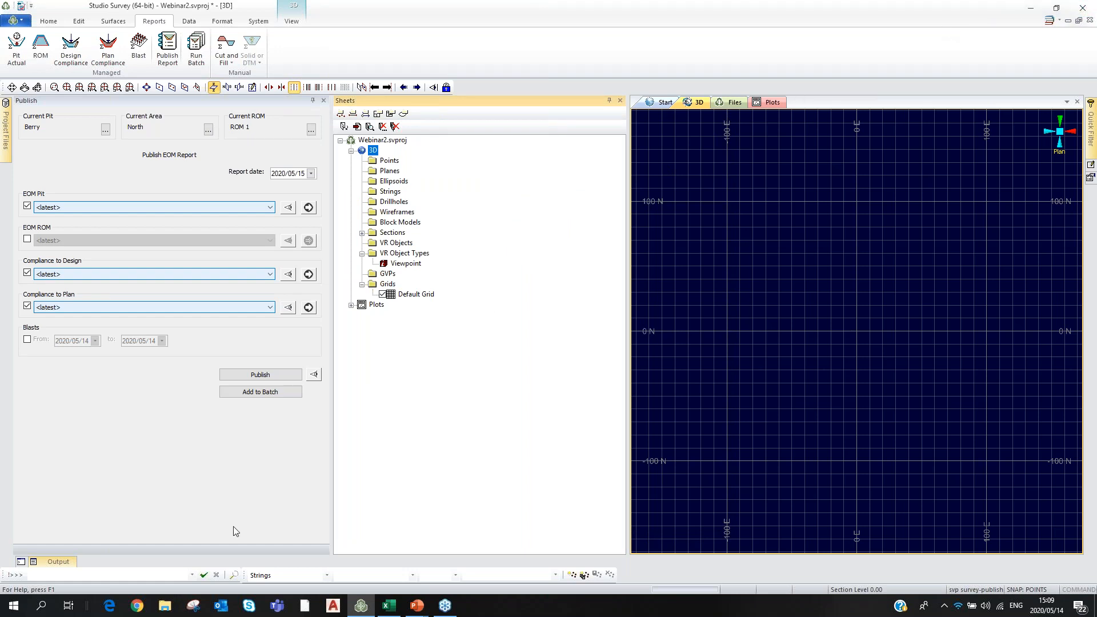